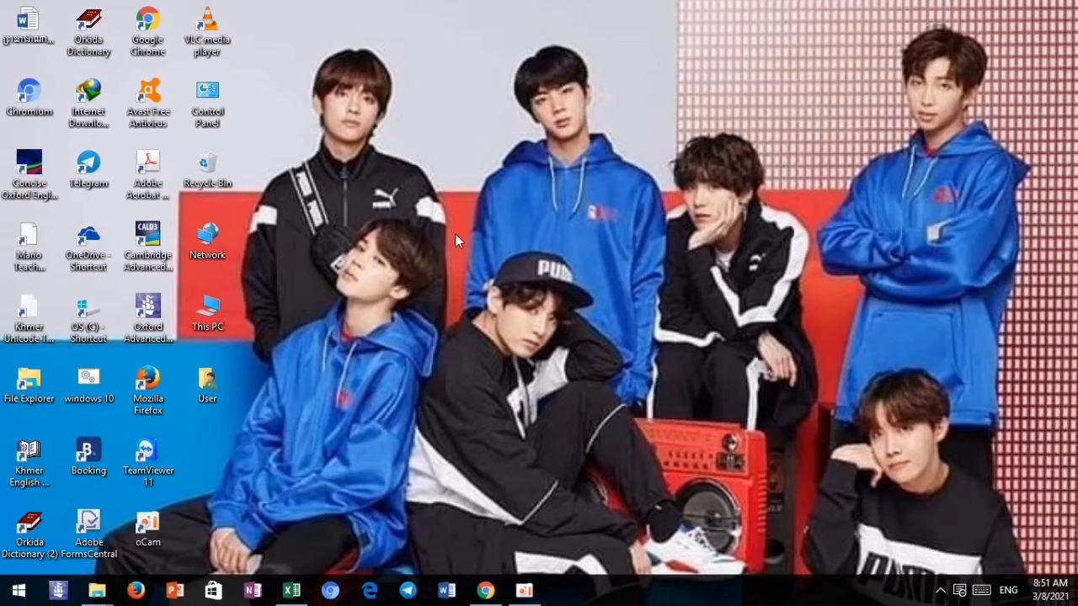
# Step: Refresh the Windows desktop and restore the Book1 Excel window from the taskbar
pyautogui.rightClick(472, 128)
pyautogui.click(494, 177)
pyautogui.click(292, 589)
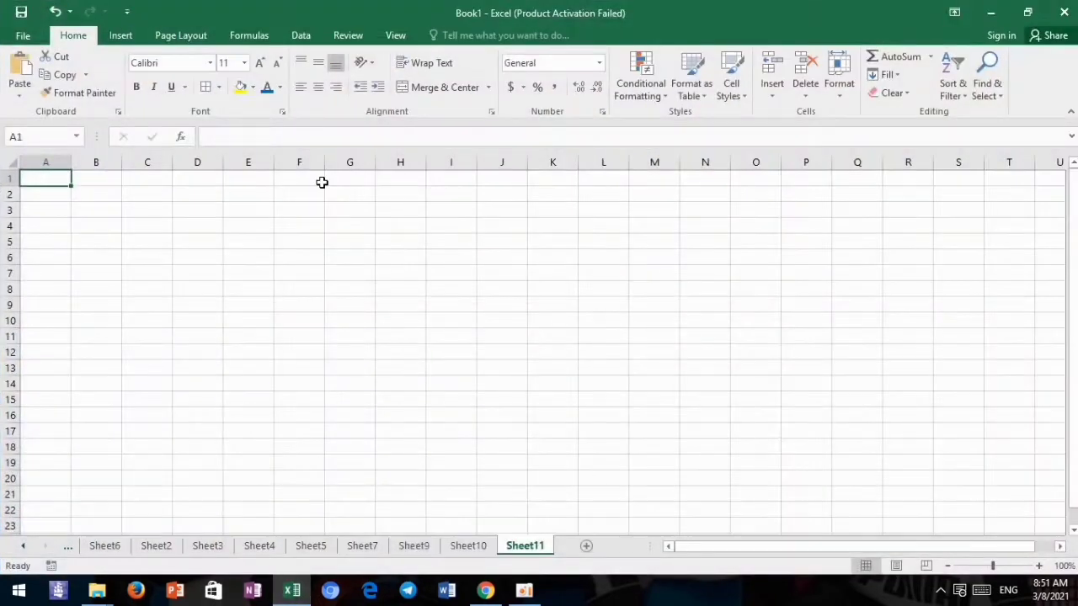
# Step: Type the Khmer shop name, ending in 'បោះពុម្ព', into cell C2
pyautogui.click(167, 219)
pyautogui.click(149, 204)
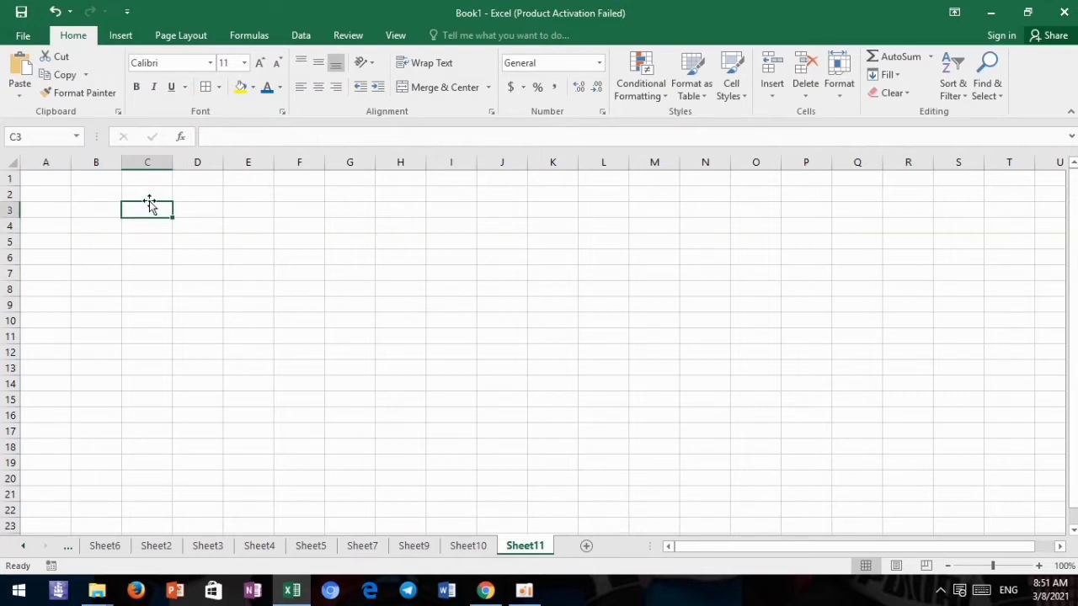
pyautogui.click(148, 194)
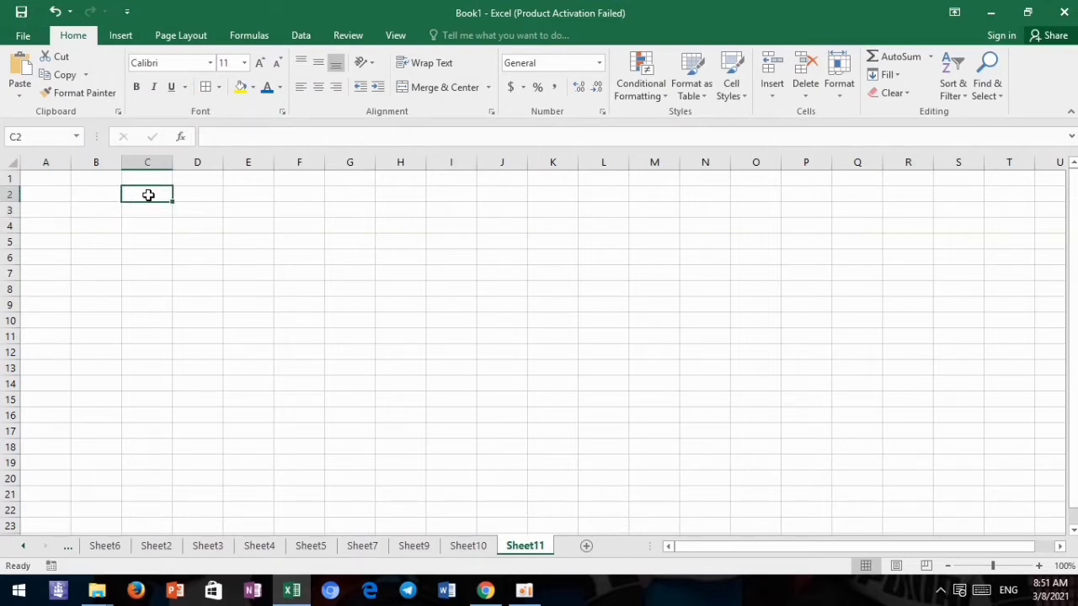
pyautogui.write('ㄩ')
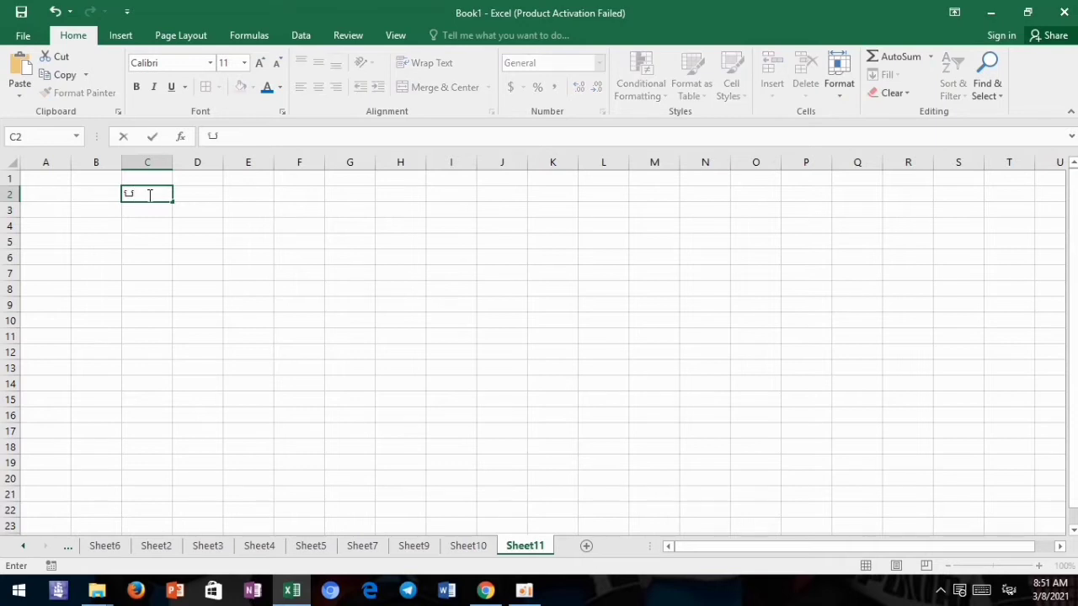
pyautogui.write('ណាញ')
pyautogui.press('BackSpace')
pyautogui.write('្ណា')
pyautogui.write('គារ')
pyautogui.press('BackSpace')
pyautogui.press('BackSpace')
pyautogui.press('BackSpace')
pyautogui.write('គារ')
pyautogui.write('ពន្ធី')
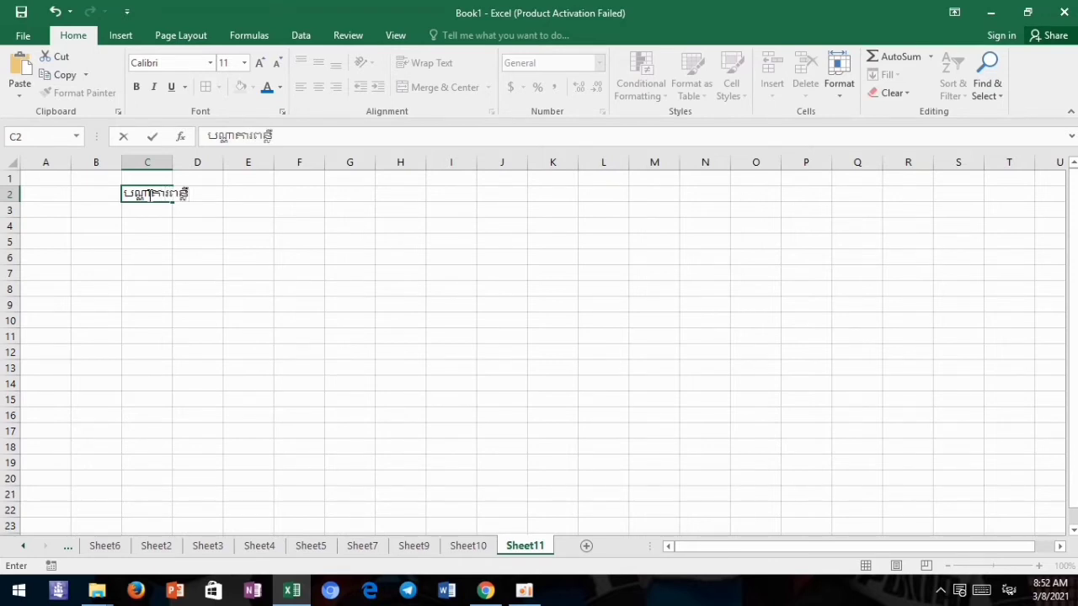
pyautogui.write('អង្គរ')
pyautogui.write(' និស')
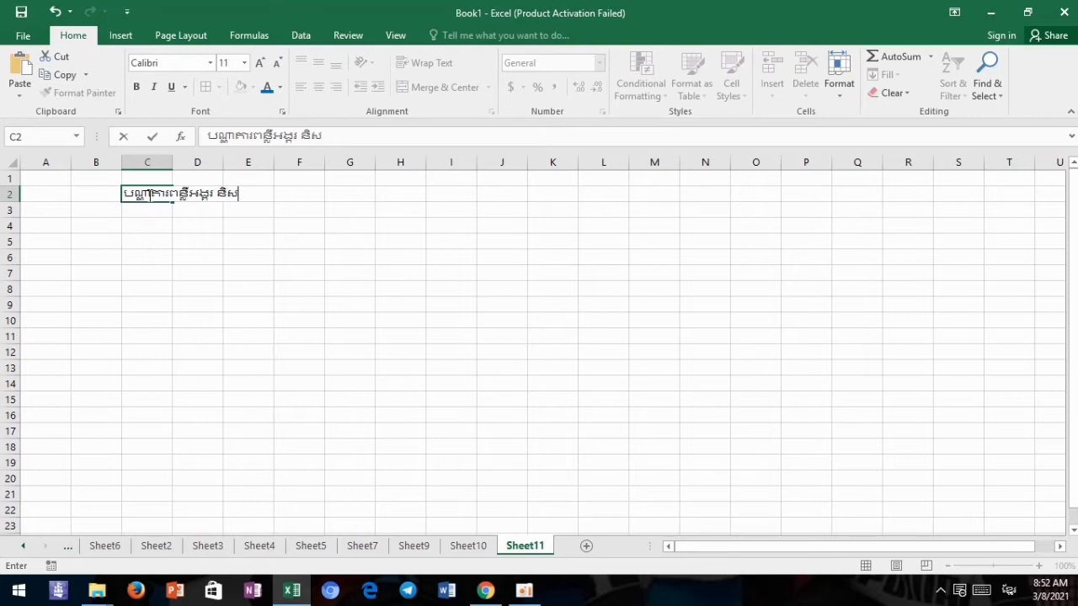
pyautogui.press('BackSpace')
pyautogui.write('ង')
pyautogui.write(' ប')
pyautogui.write('ោះពុ')
pyautogui.write('ម្ព')
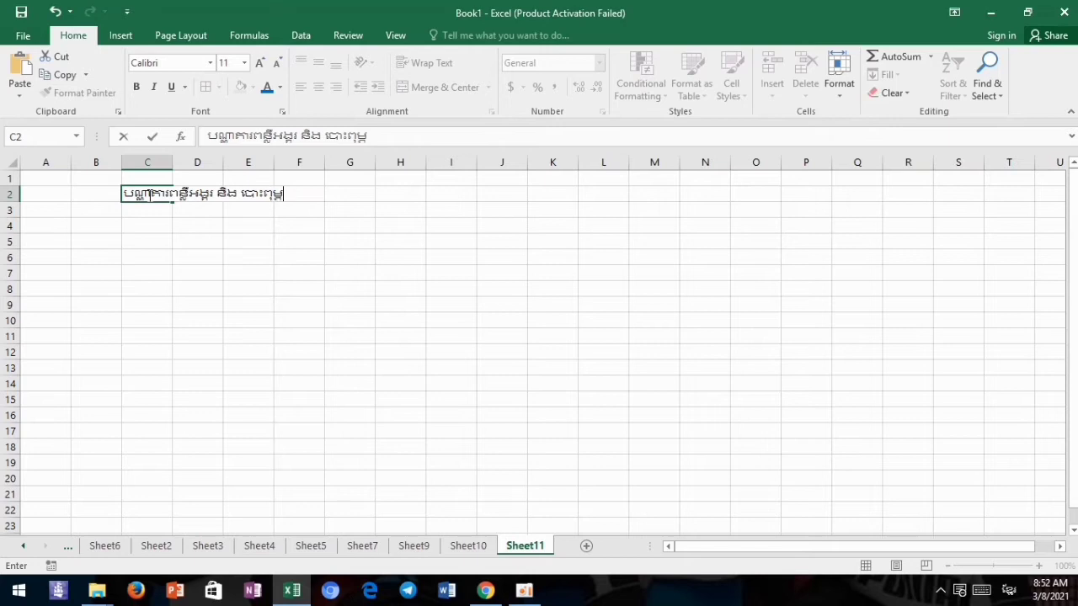
pyautogui.press('BackSpace')
pyautogui.press('BackSpace')
pyautogui.press('BackSpace')
pyautogui.write('ព')
pyautogui.press('BackSpace')
pyautogui.write('ម')
pyautogui.write('្ព')
# Step: Commit the C2 title and set it in the Khmer OS Muol Light font
pyautogui.click(263, 204)
pyautogui.click(145, 197)
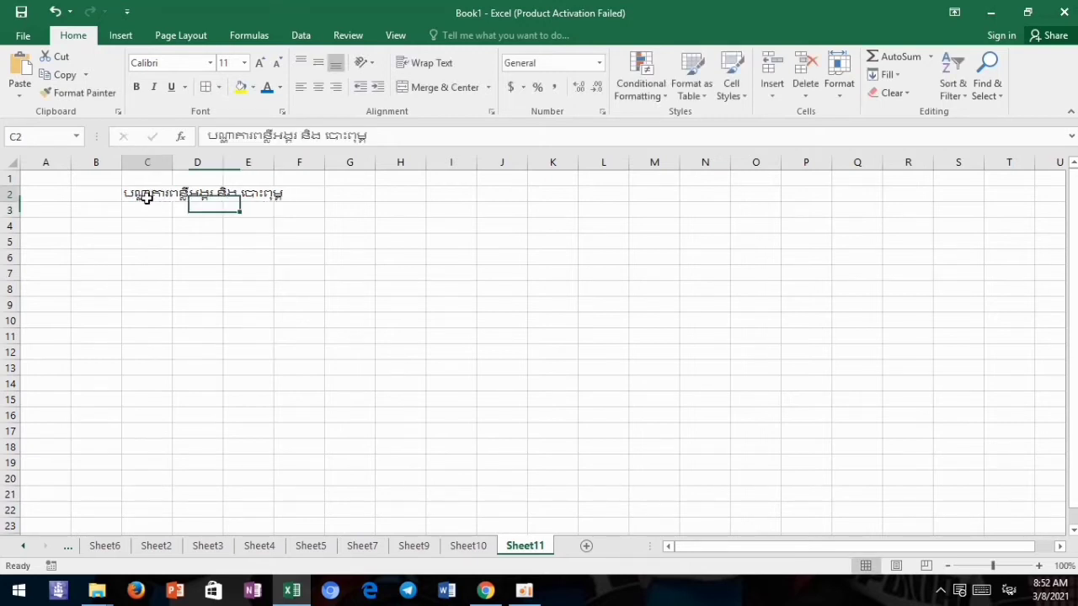
pyautogui.click(210, 62)
pyautogui.scroll(-3, 232, 327)
pyautogui.scroll(-6, 232, 327)
pyautogui.scroll(-5, 233, 327)
pyautogui.scroll(-6, 232, 327)
pyautogui.scroll(-6, 233, 327)
pyautogui.scroll(-4, 235, 333)
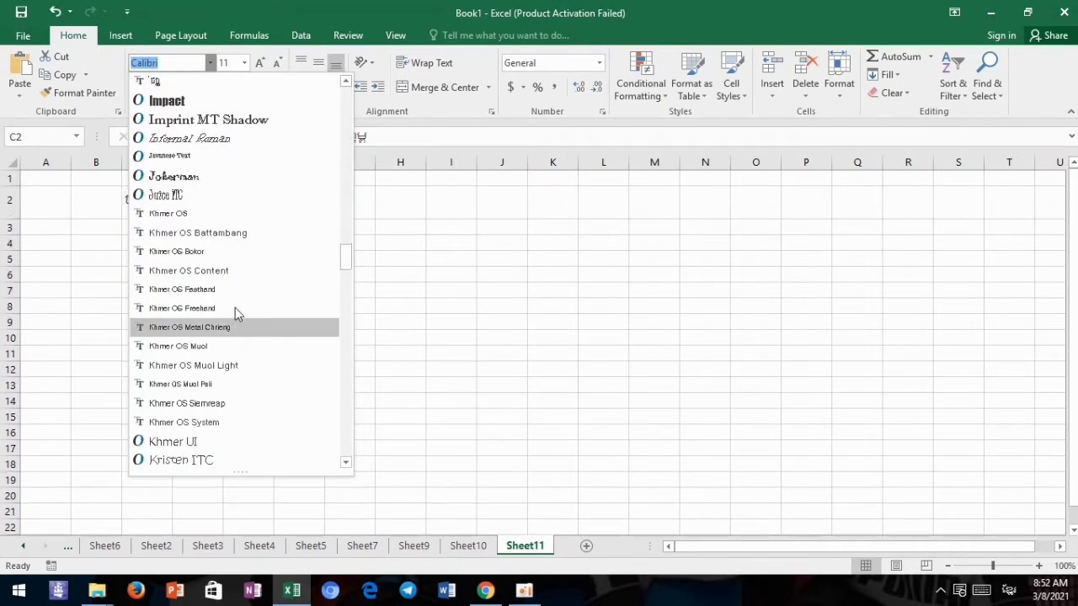
pyautogui.click(241, 365)
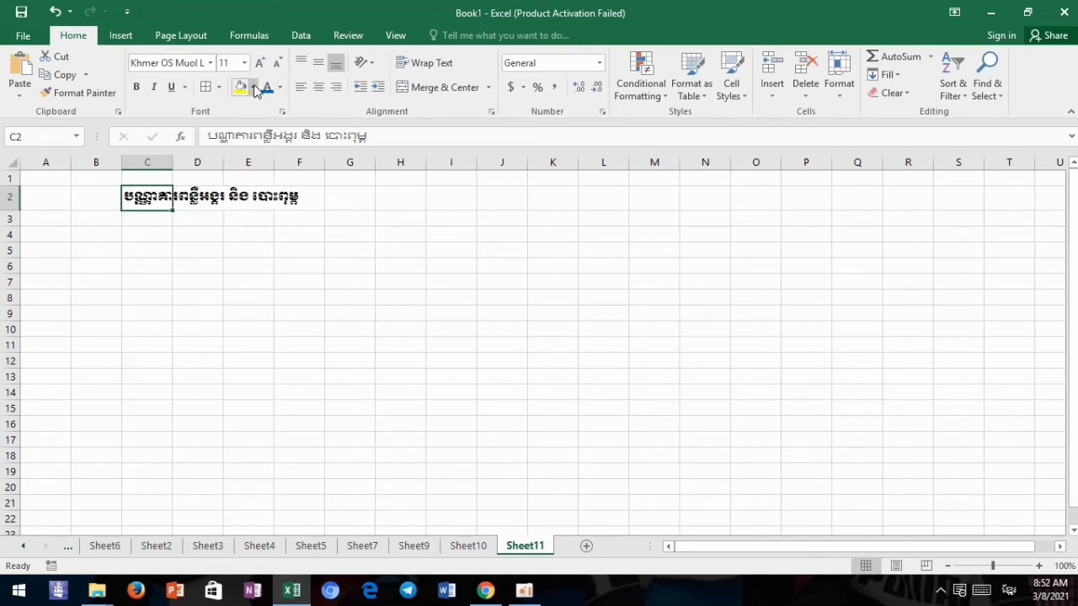
# Step: Colour the C2 heading blue and enlarge it to size 16
pyautogui.click(280, 87)
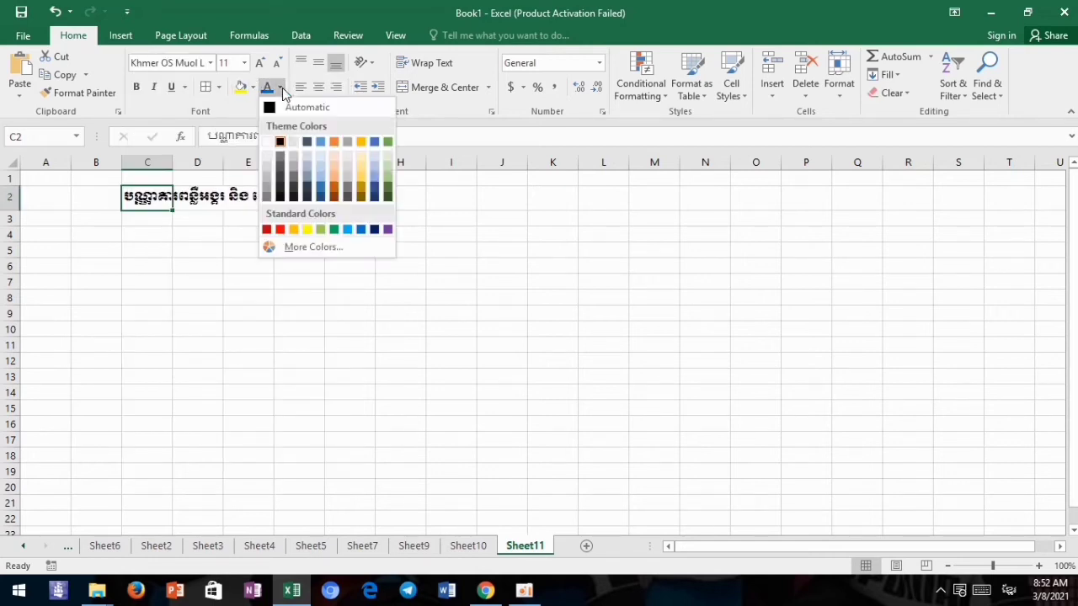
pyautogui.click(360, 229)
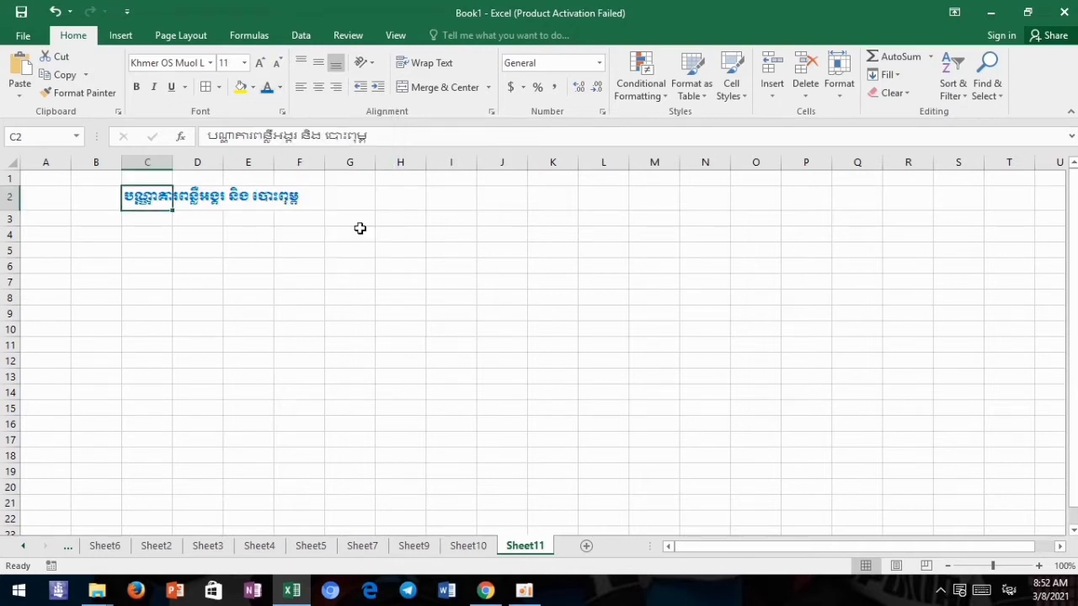
pyautogui.click(259, 64)
pyautogui.click(259, 64)
pyautogui.click(259, 64)
pyautogui.click(250, 263)
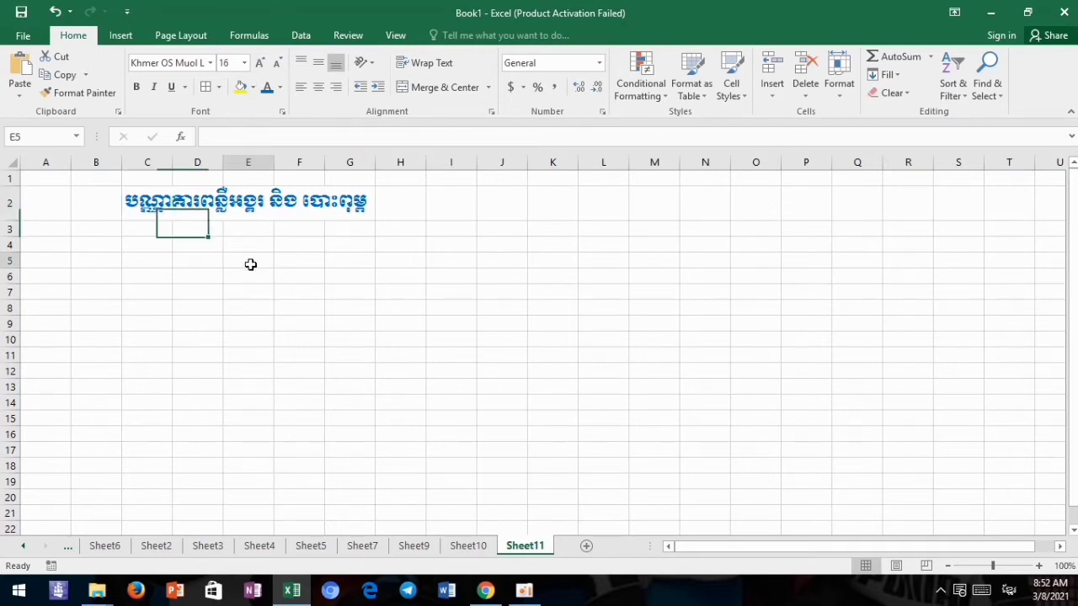
pyautogui.click(149, 226)
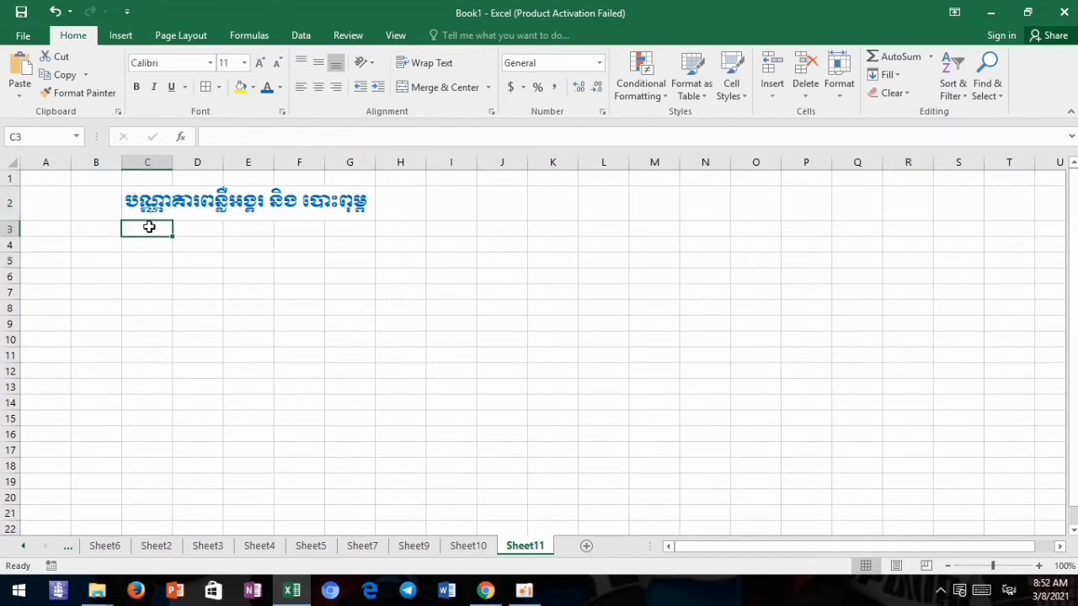
# Step: Switch to English input and type 'PONLOEU ANGKOR BOOK SHOP AND PRINTING' in C3
pyautogui.hotkey('alt', 'shift')
pyautogui.write('P')
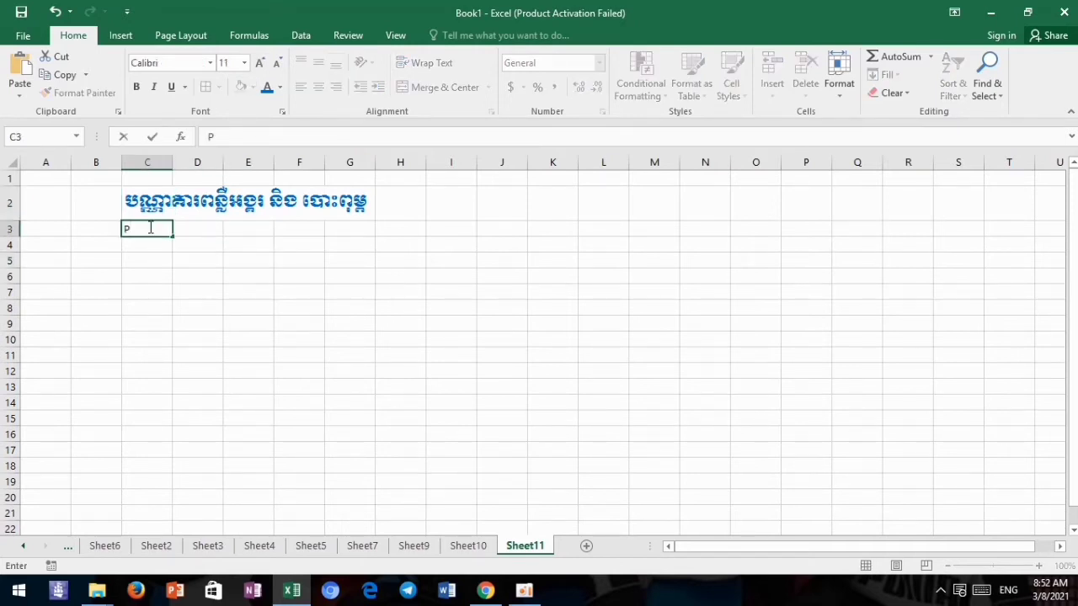
pyautogui.press('BackSpace')
pyautogui.write('PONLE')
pyautogui.write('U')
pyautogui.press('BackSpace')
pyautogui.press('BackSpace')
pyautogui.write('OEU')
pyautogui.write(' ANGKOR')
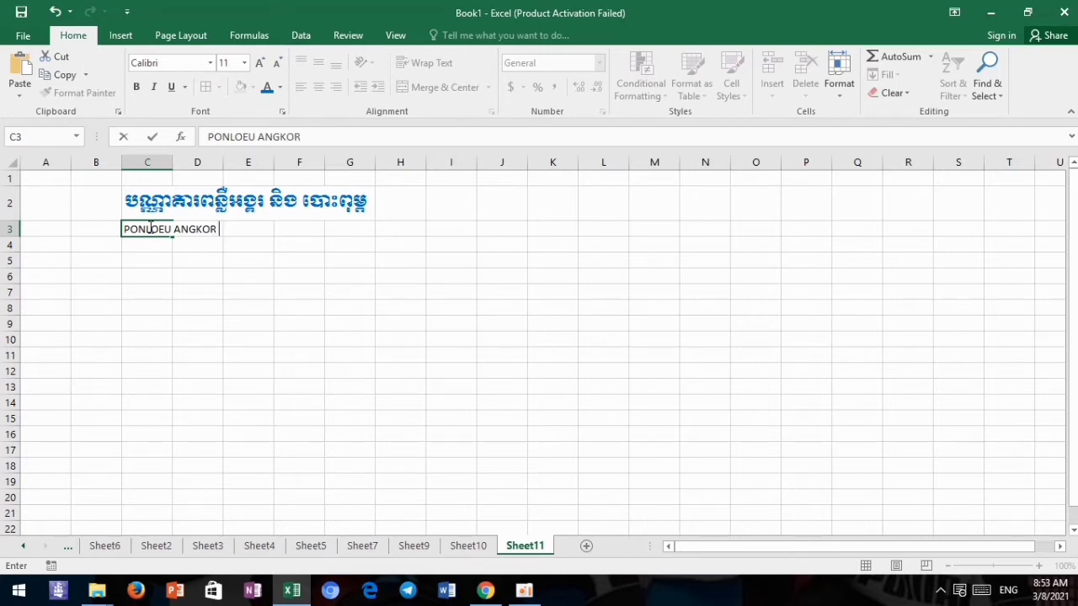
pyautogui.write(' BOO')
pyautogui.write('K S')
pyautogui.write('HOP ANG')
pyautogui.press('BackSpace')
pyautogui.write('D')
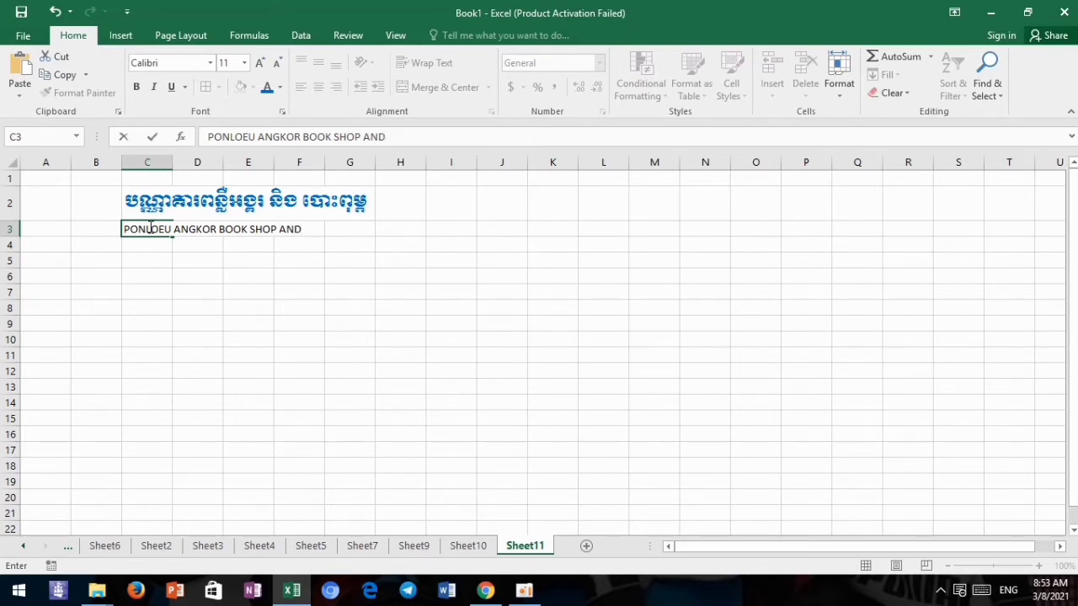
pyautogui.write(' PRINTING')
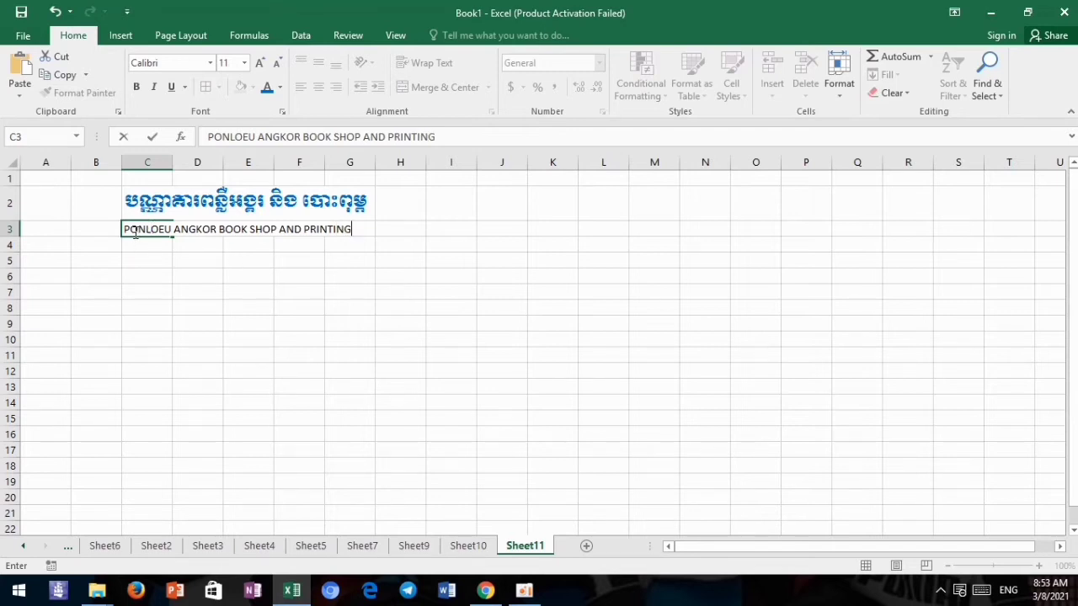
# Step: Commit the English shop name in C3 and reselect the cell
pyautogui.click(186, 62)
pyautogui.click(210, 62)
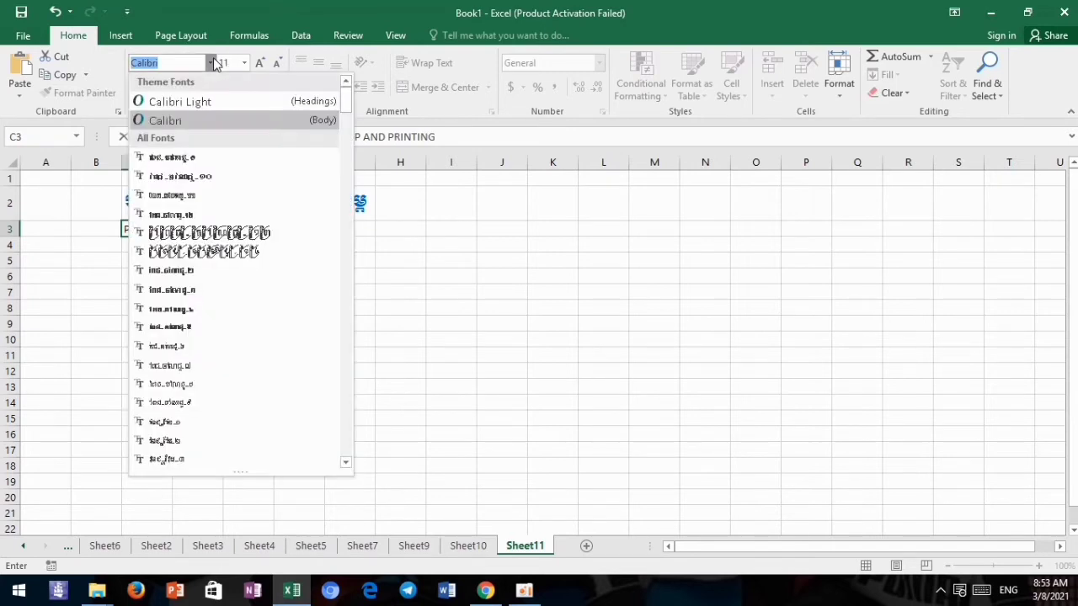
pyautogui.click(505, 278)
pyautogui.click(225, 229)
pyautogui.click(333, 229)
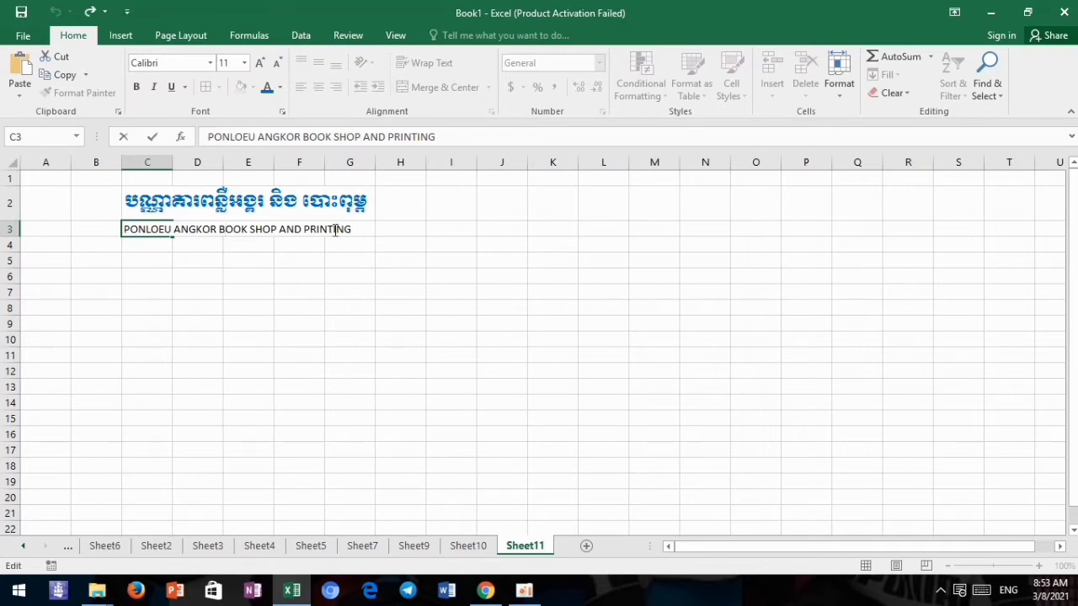
pyautogui.click(414, 303)
pyautogui.click(139, 229)
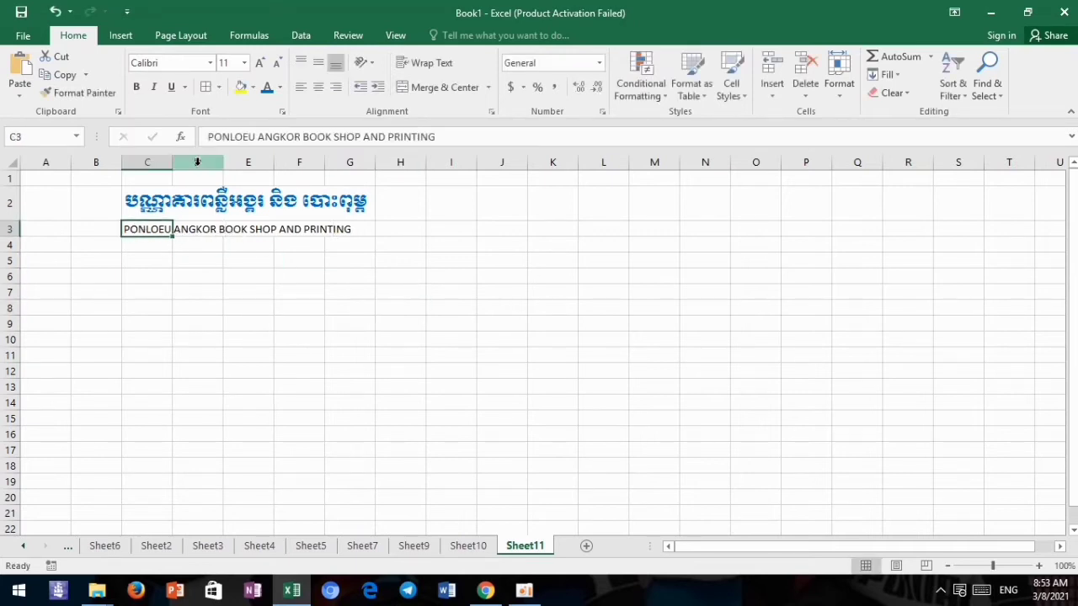
# Step: Set the C3 name in green Britannic Bold at size 14
pyautogui.click(210, 62)
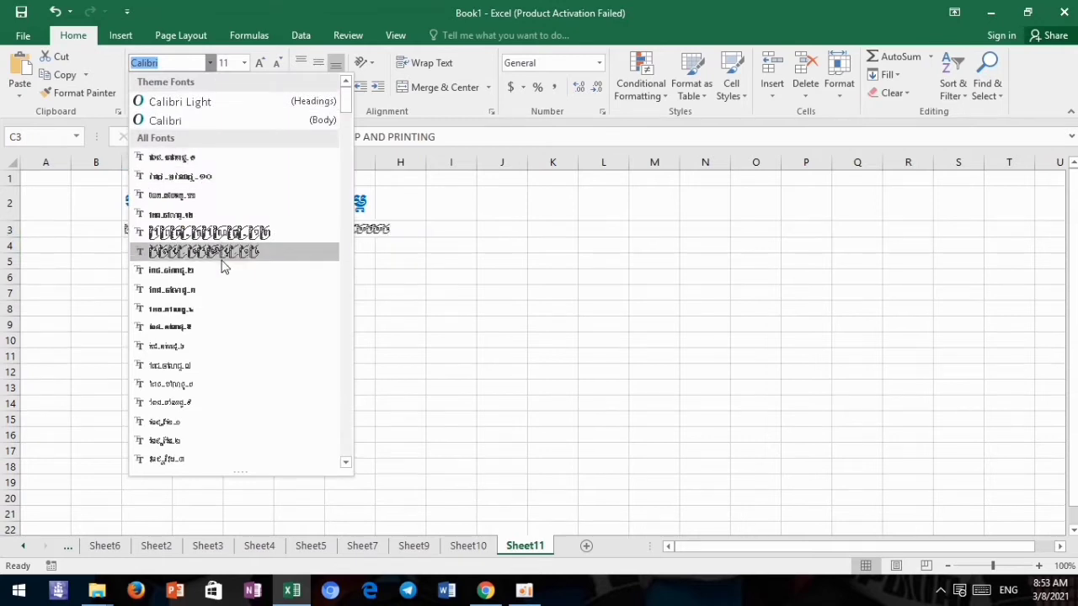
pyautogui.scroll(-3, 229, 278)
pyautogui.scroll(-8, 235, 291)
pyautogui.scroll(-4, 235, 291)
pyautogui.scroll(-2, 235, 290)
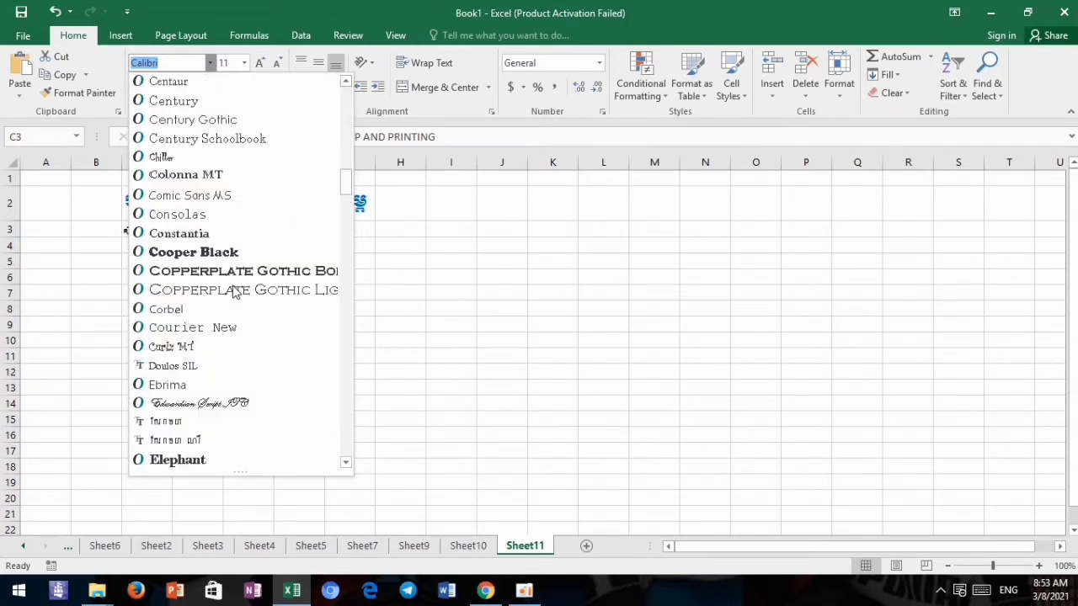
pyautogui.scroll(5, 235, 291)
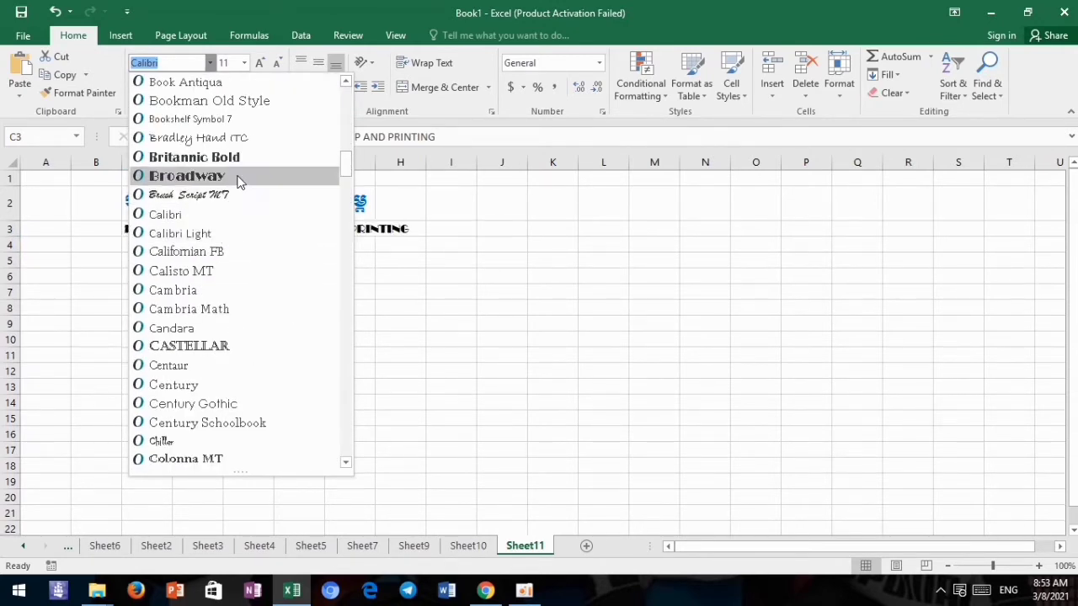
pyautogui.click(269, 88)
pyautogui.click(279, 87)
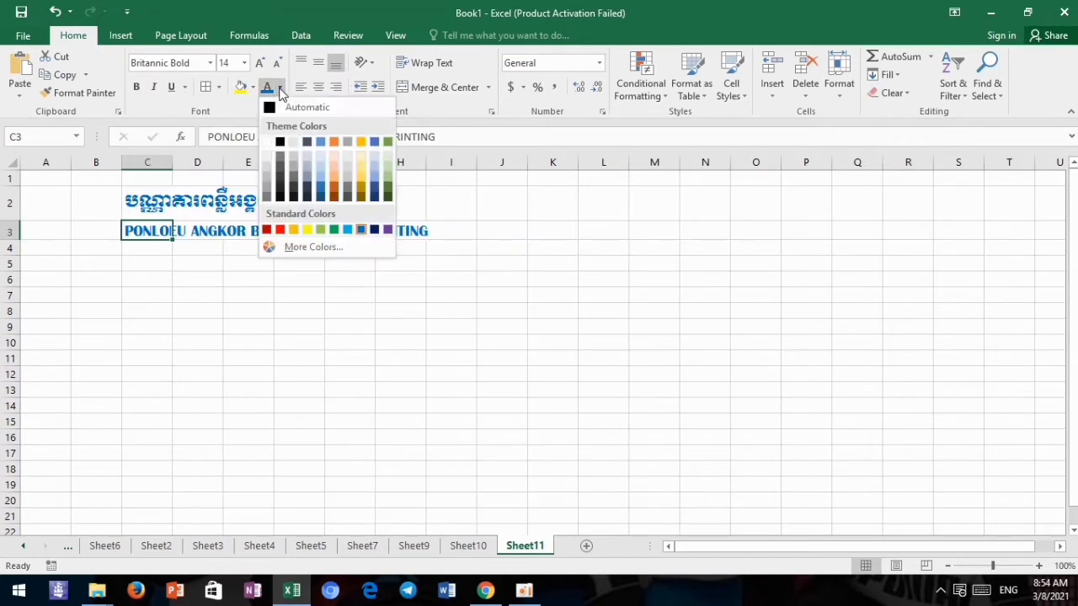
pyautogui.click(333, 230)
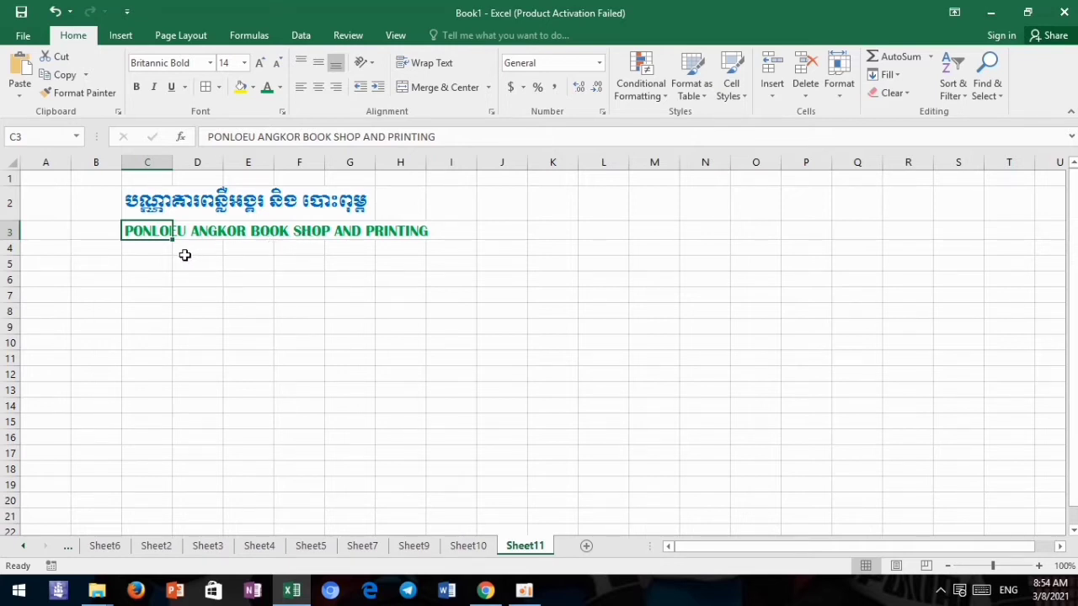
pyautogui.click(56, 261)
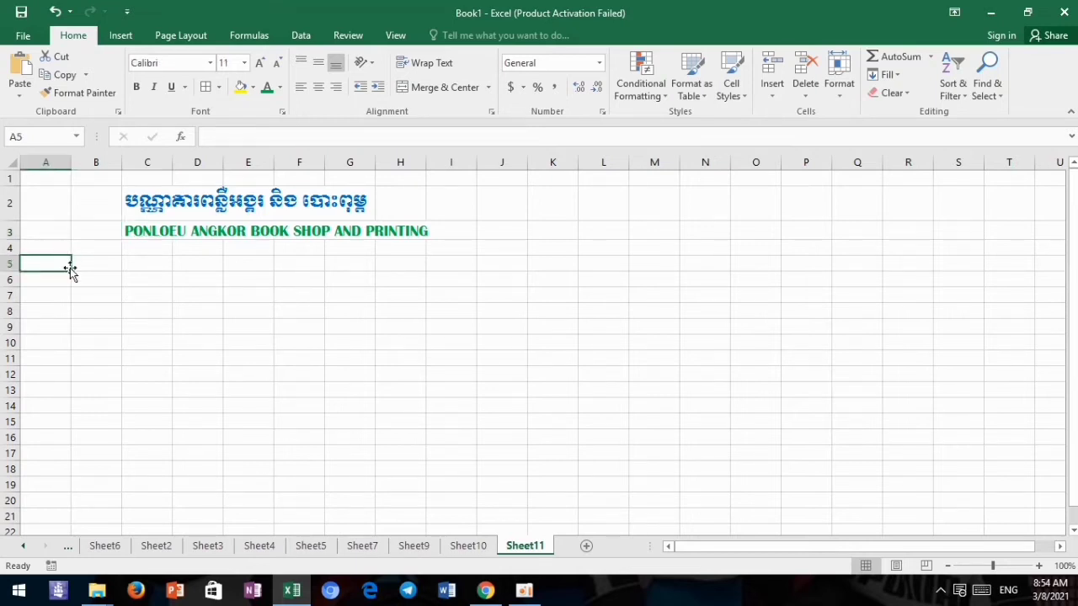
# Step: Type the Khmer goods line (study and office supplies, paper, ink) into A5
pyautogui.hotkey('alt', 'shift')
pyautogui.write('មានលក់សម្ភា')
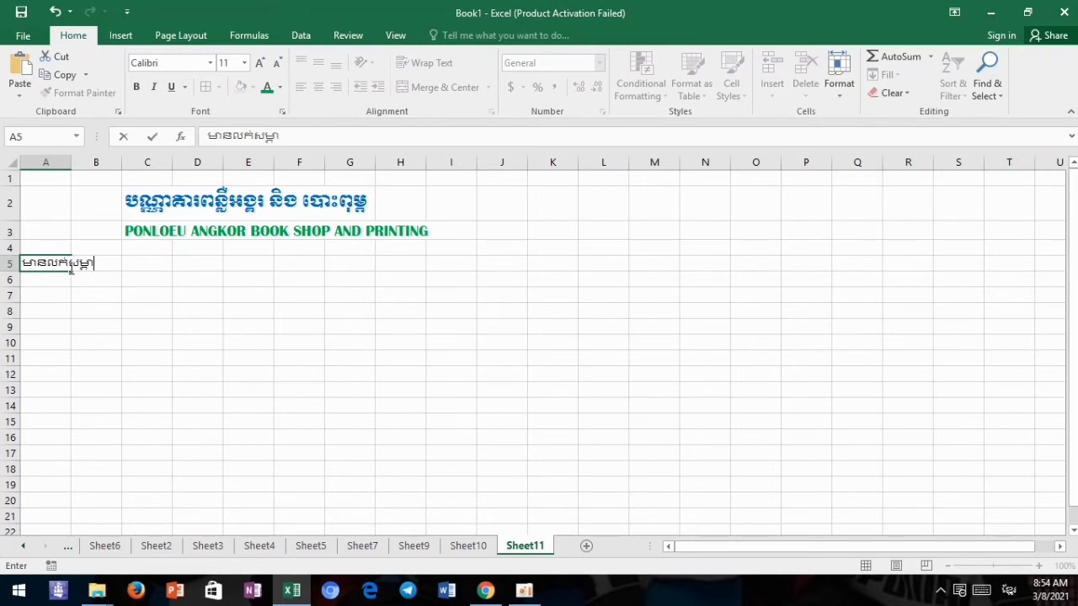
pyautogui.write('រៈ')
pyautogui.write(' ស')
pyautogui.write('ិក្')
pyautogui.press('BackSpace')
pyautogui.write('្សា ')
pyautogui.write('ការិយ')
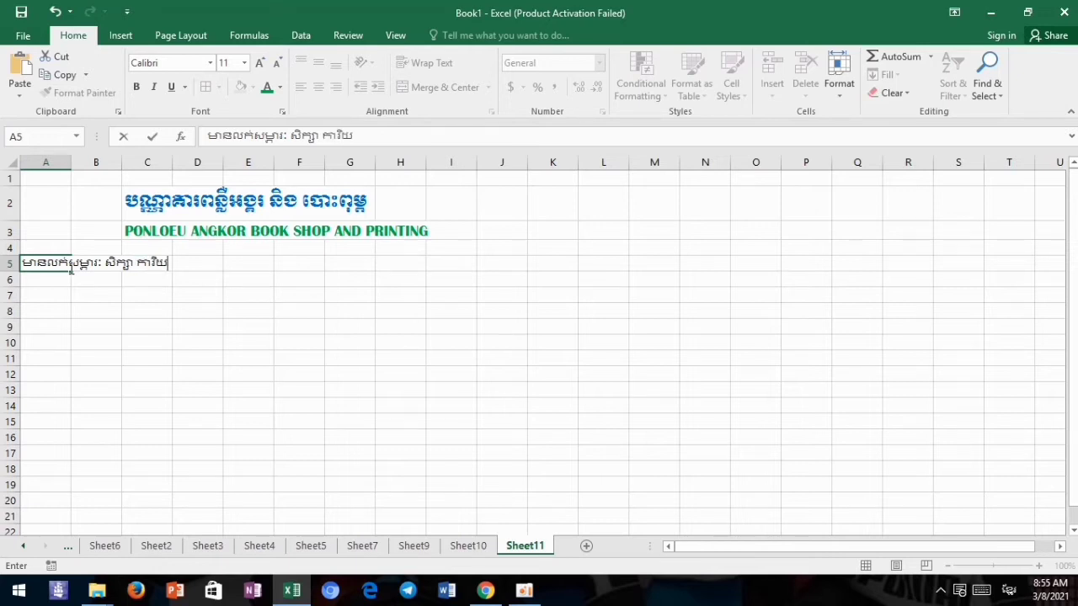
pyautogui.write('ាល័យ')
pyautogui.write('ក្រ')
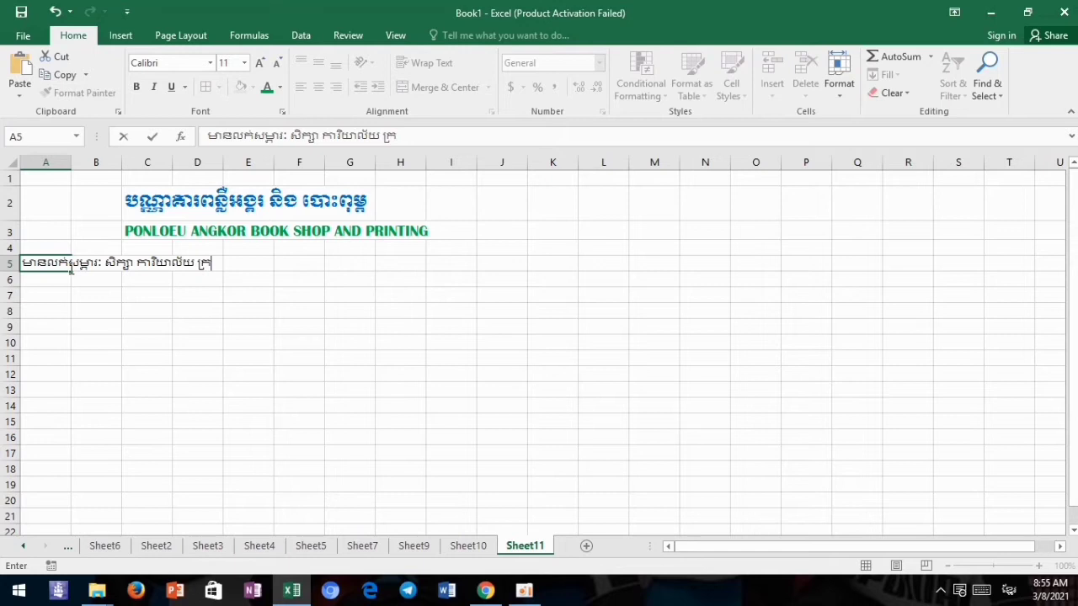
pyautogui.write('ដាស')
pyautogui.write('ក្រ')
pyautogui.write('ប់')
pyautogui.write('ប្រកេទ')
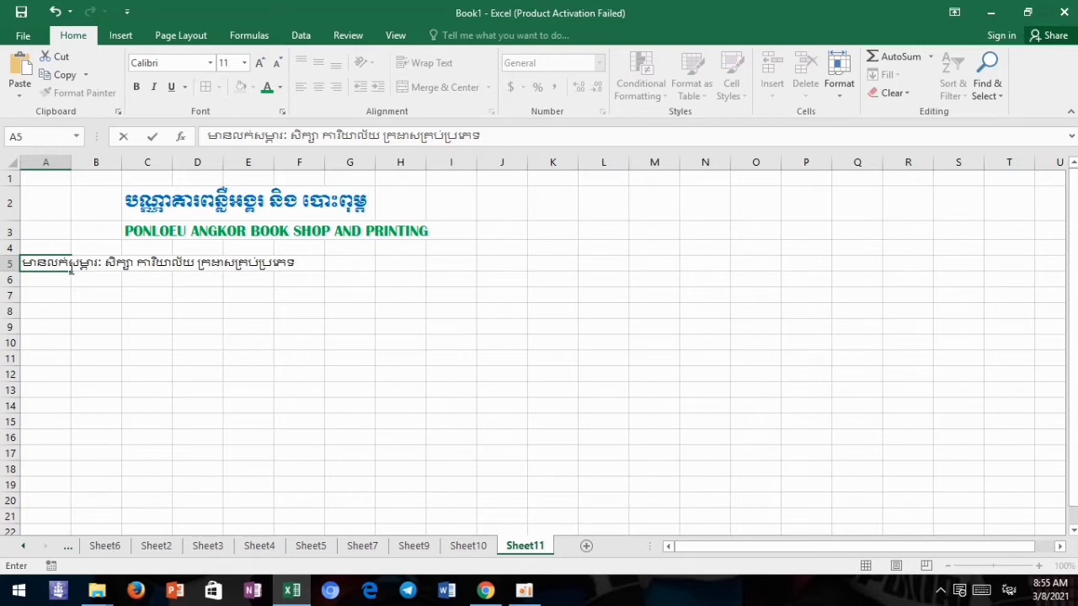
pyautogui.write(' ទ')
pyautogui.write('ីកថ្មី')
pyautogui.hotkey('ctrl', 'space')
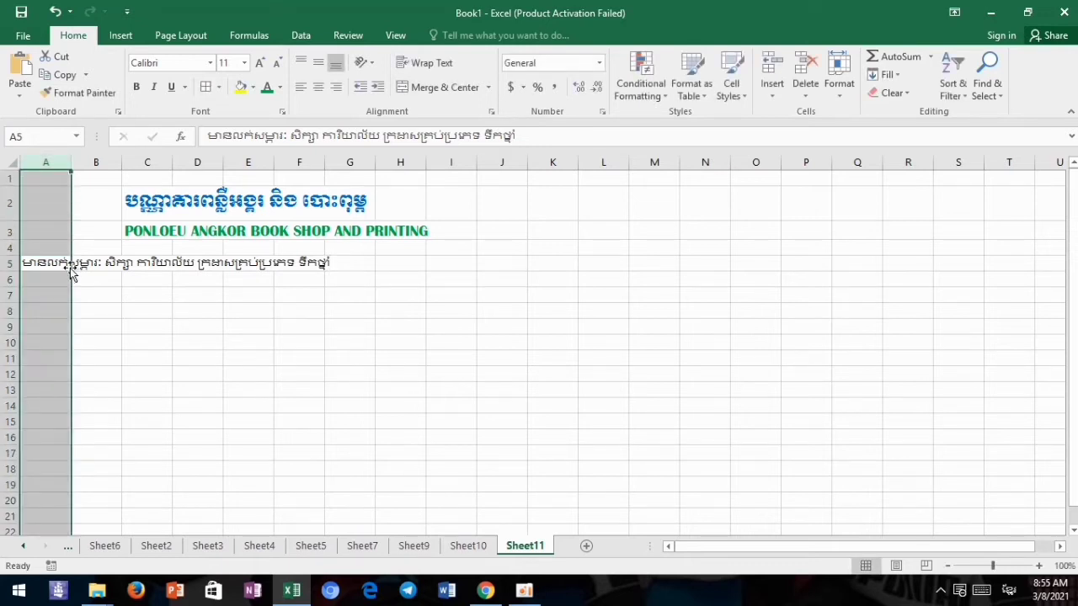
# Step: Append 'PRINTER and Sport' to the end of the A5 text
pyautogui.click(67, 262)
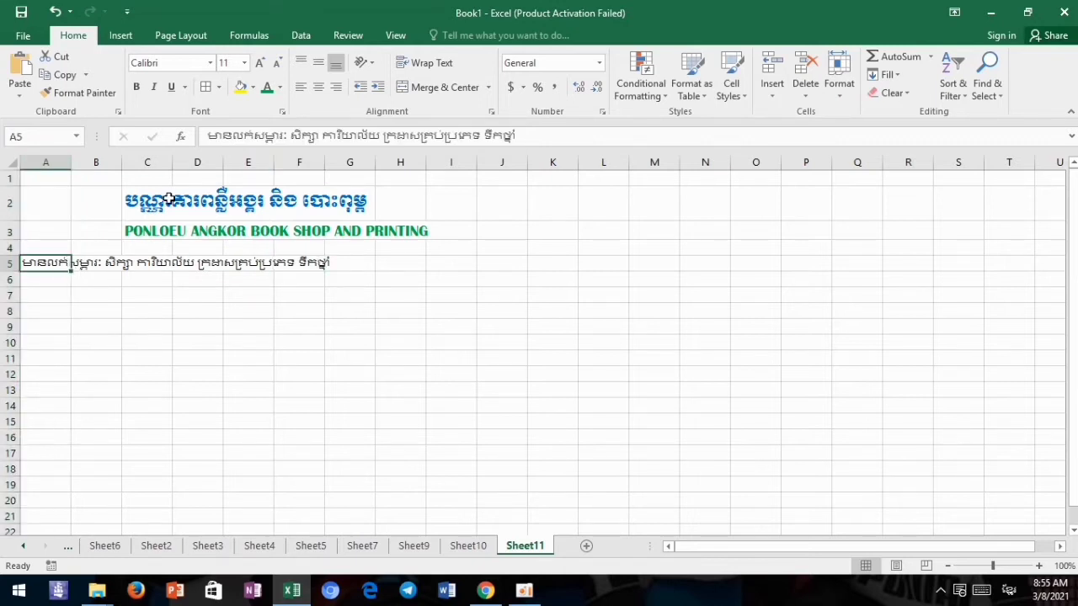
pyautogui.click(536, 132)
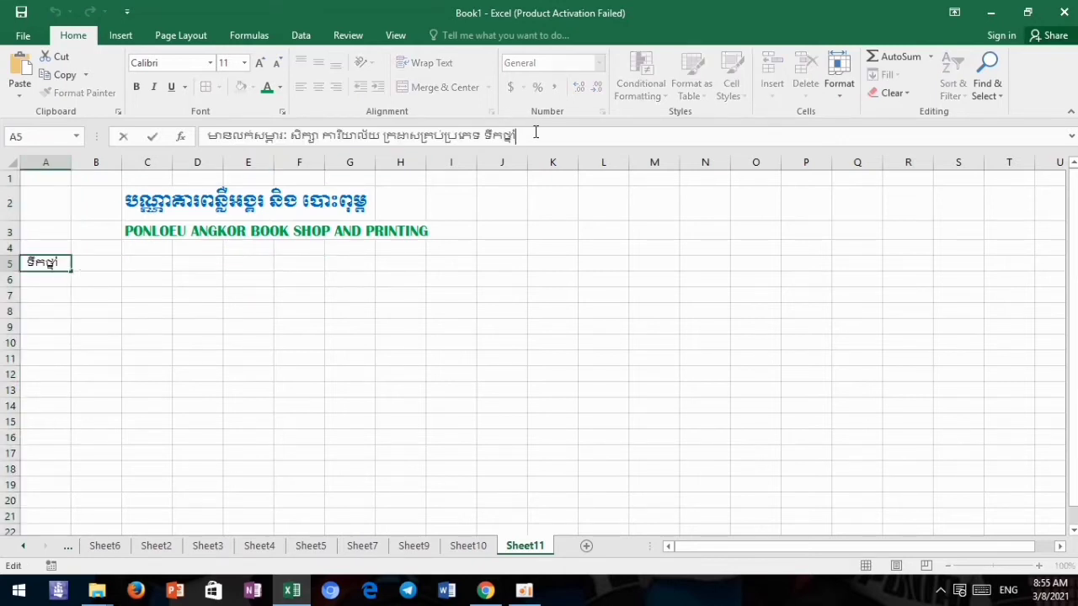
pyautogui.write('p')
pyautogui.press('BackSpace')
pyautogui.write('pRIT')
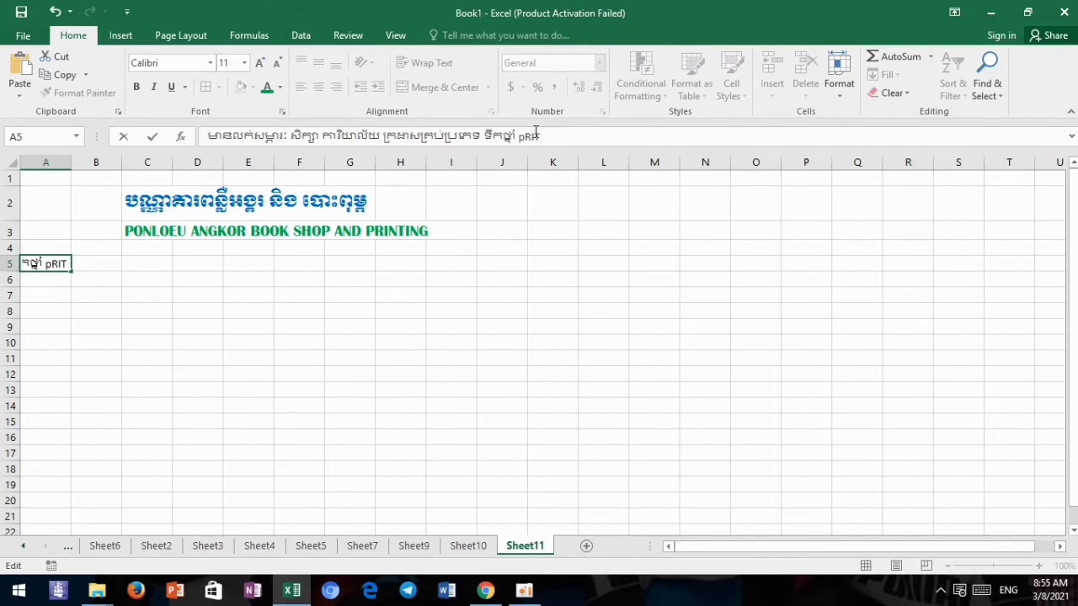
pyautogui.write('ER')
pyautogui.press('BackSpace')
pyautogui.press('BackSpace')
pyautogui.press('BackSpace')
pyautogui.press('BackSpace')
pyautogui.press('BackSpace')
pyautogui.press('BackSpace')
pyautogui.write('p')
pyautogui.press('BackSpace')
pyautogui.write('p')
pyautogui.press('BackSpace')
pyautogui.write('pR')
pyautogui.press('BackSpace')
pyautogui.press('BackSpace')
pyautogui.write('p')
pyautogui.write('R')
pyautogui.press('BackSpace')
pyautogui.press('BackSpace')
pyautogui.write('p')
pyautogui.press('BackSpace')
pyautogui.write('p')
pyautogui.write('R')
pyautogui.press('BackSpace')
pyautogui.press('BackSpace')
pyautogui.write('p')
pyautogui.press('BackSpace')
pyautogui.write('p')
pyautogui.write('RIE')
pyautogui.press('BackSpace')
pyautogui.write('NTER')
pyautogui.write(' and')
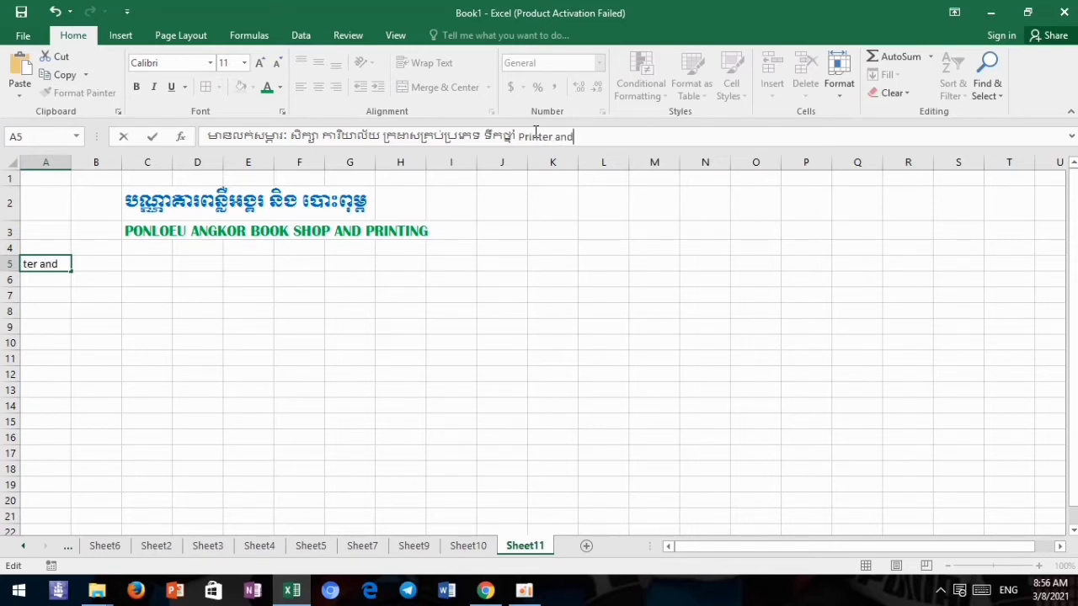
pyautogui.write(' Sport')
# Step: Add the Khmer phrase for sports equipment and commit the A5 entry
pyautogui.hotkey('alt', 'shift')
pyautogui.write('ន')
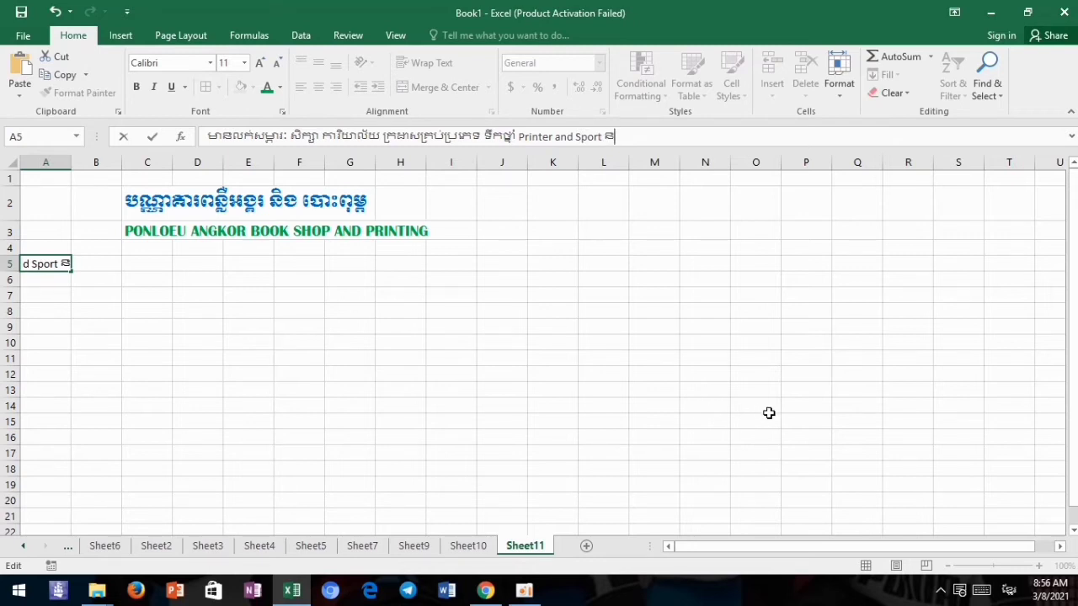
pyautogui.write('ិងសម្ភា')
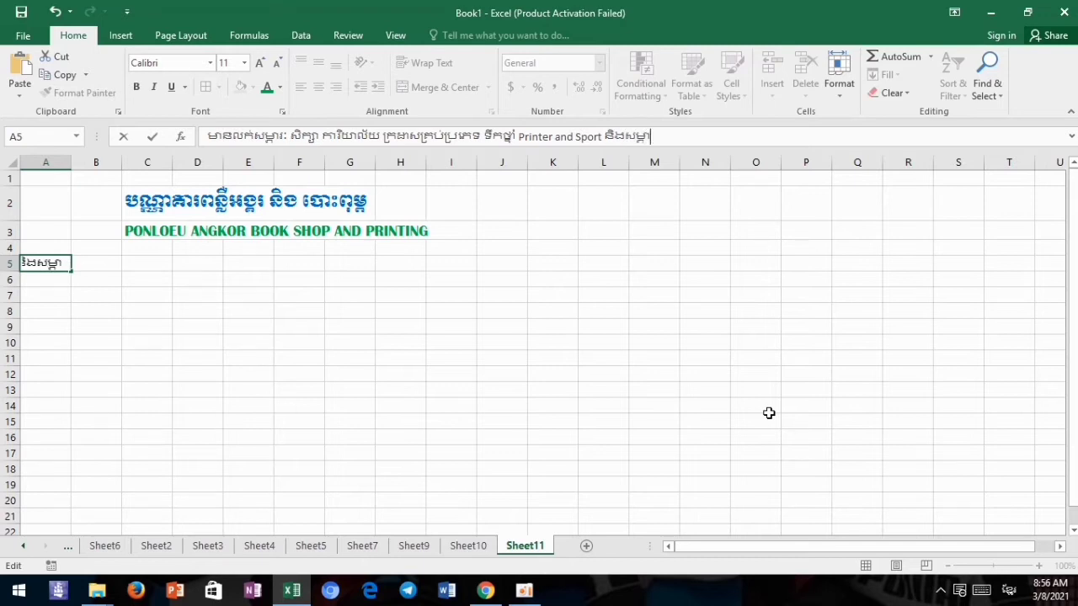
pyautogui.write('រ')
pyautogui.write('ៈគឺា')
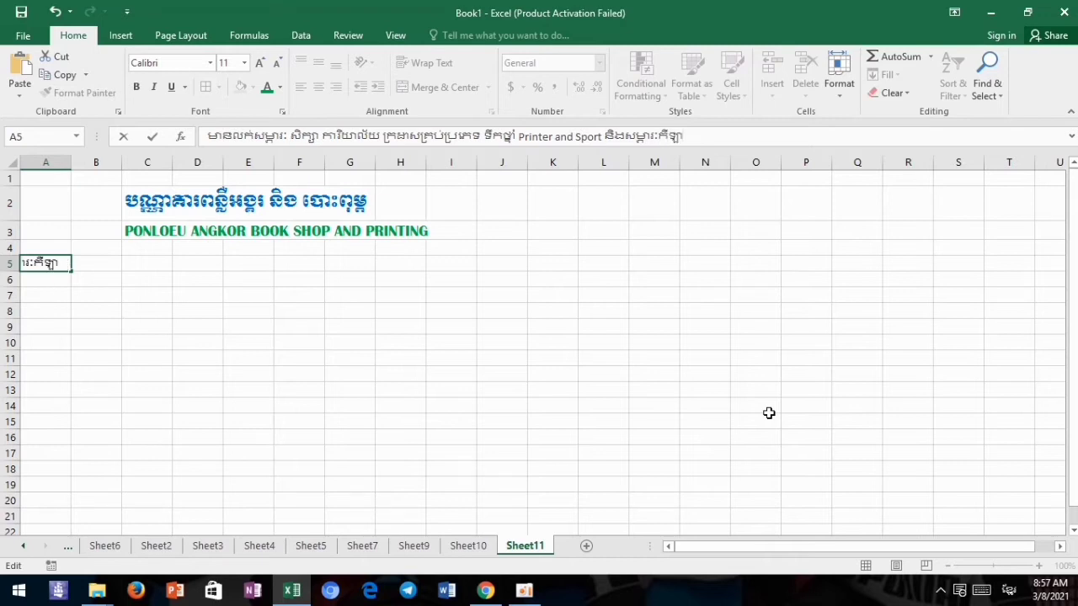
pyautogui.click(457, 370)
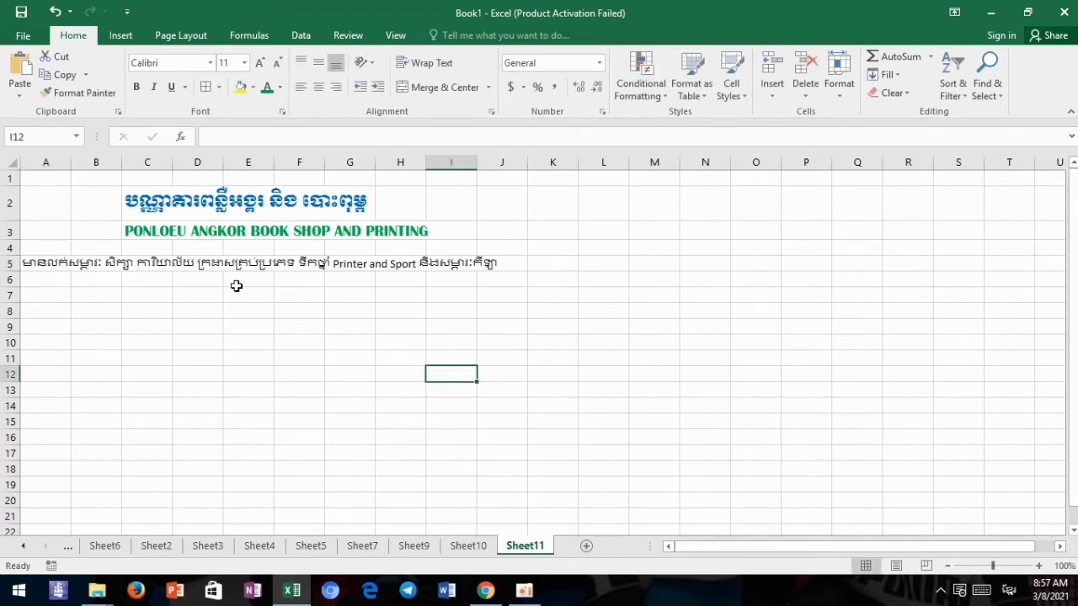
# Step: Set the A5 line in the Khmer OS Battambang font
pyautogui.click(29, 264)
pyautogui.click(209, 63)
pyautogui.scroll(-5, 214, 267)
pyautogui.scroll(-5, 245, 297)
pyautogui.scroll(-5, 243, 295)
pyautogui.scroll(-5, 241, 288)
pyautogui.scroll(-5, 241, 289)
pyautogui.scroll(-5, 242, 287)
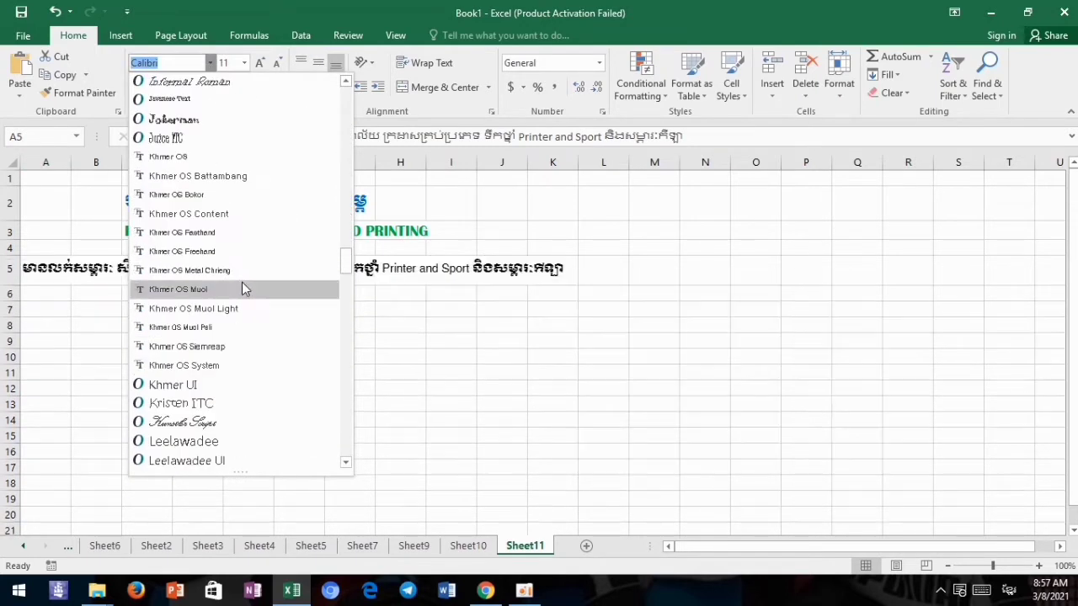
pyautogui.click(223, 176)
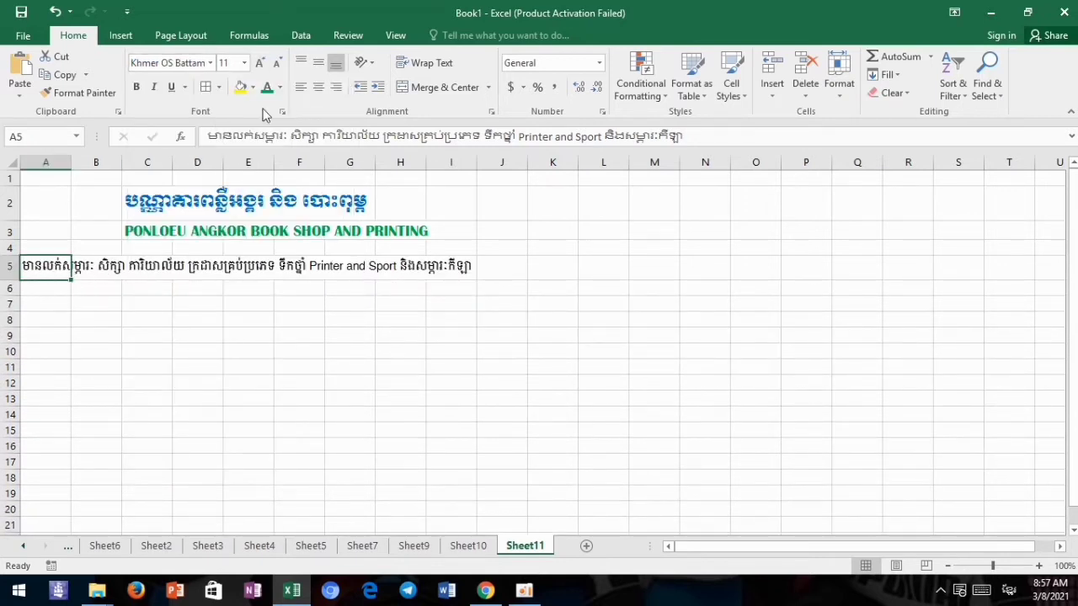
# Step: Colour the A5 text Blue from Standard Colors
pyautogui.click(279, 87)
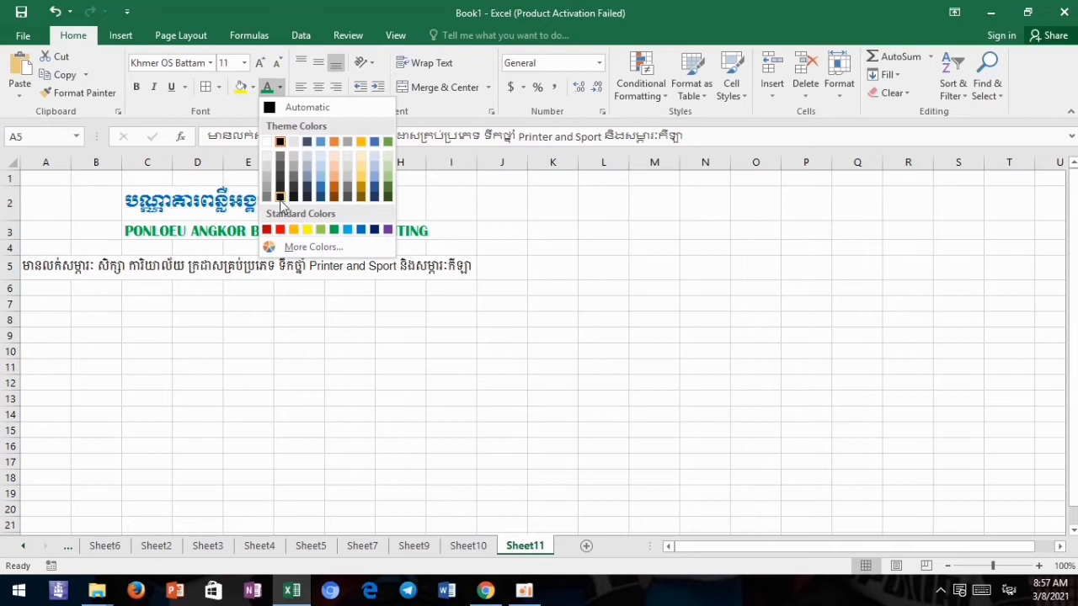
pyautogui.click(361, 230)
pyautogui.click(270, 318)
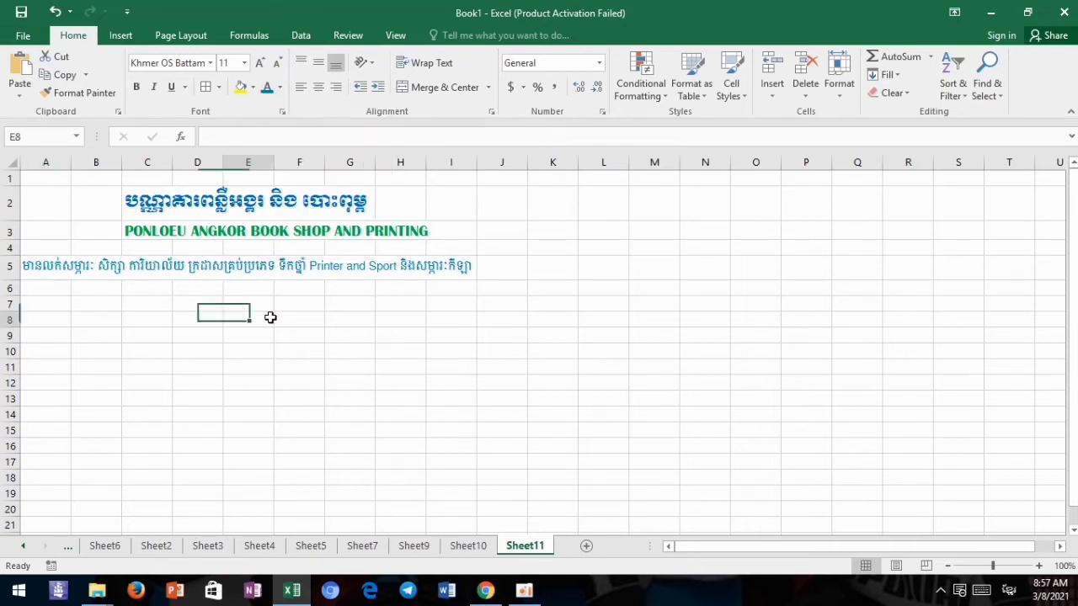
# Step: Copy the A5 line and paste it into cells A6 and A7
pyautogui.click(32, 286)
pyautogui.moveTo(40, 269); pyautogui.dragTo(423, 272)
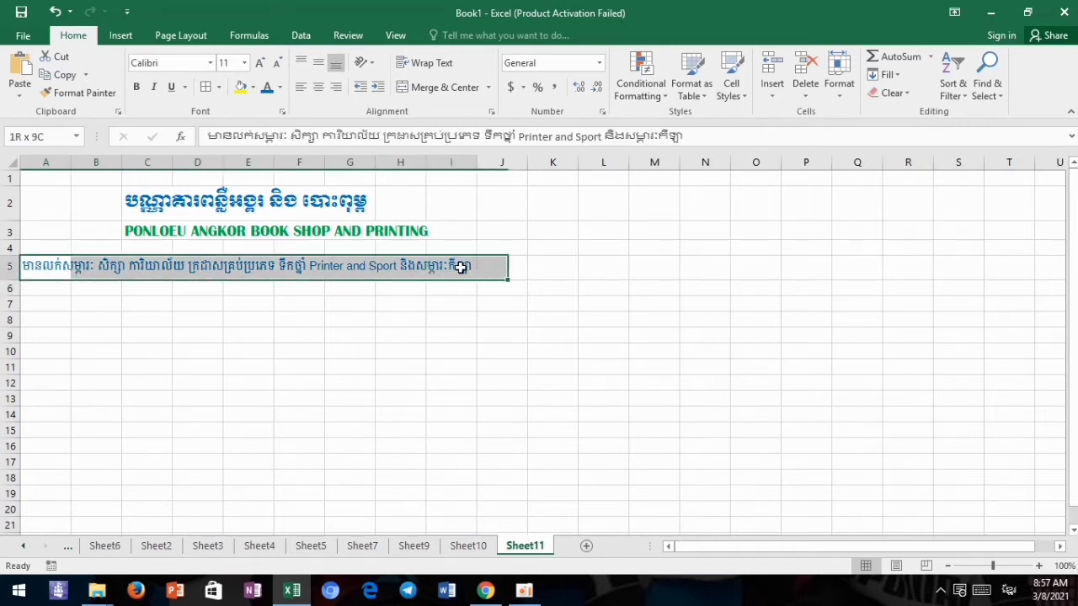
pyautogui.click(30, 272)
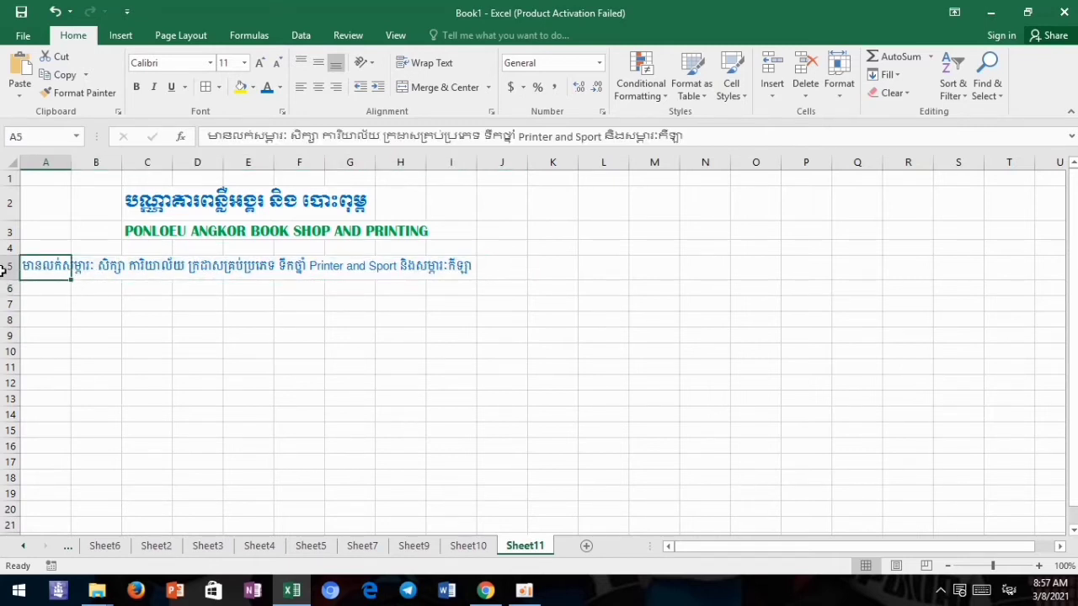
pyautogui.hotkey('ctrl', 'c')
pyautogui.click(45, 290)
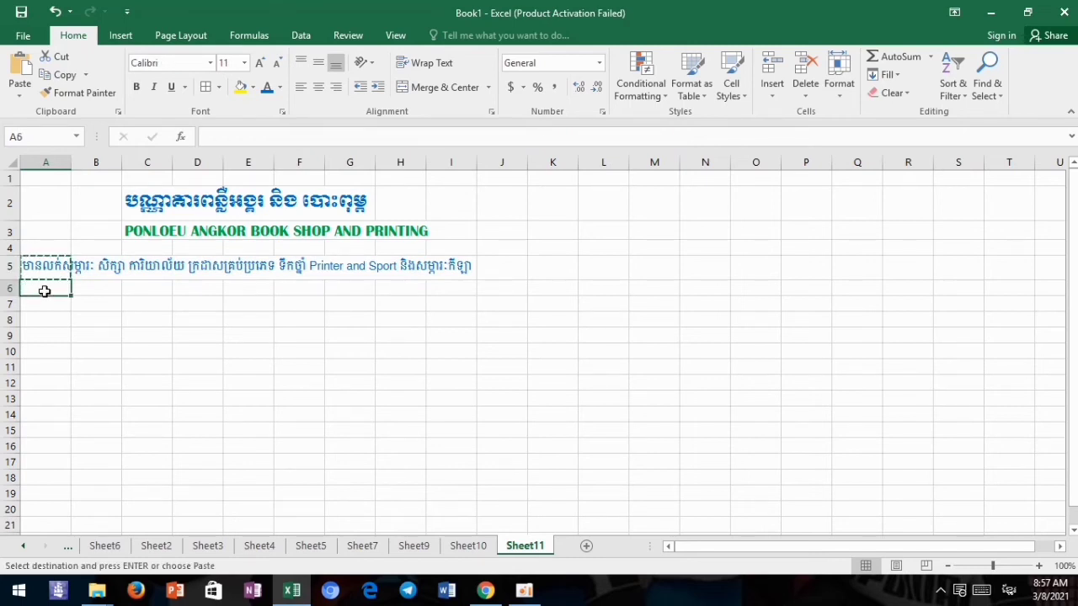
pyautogui.hotkey('ctrl', 'v')
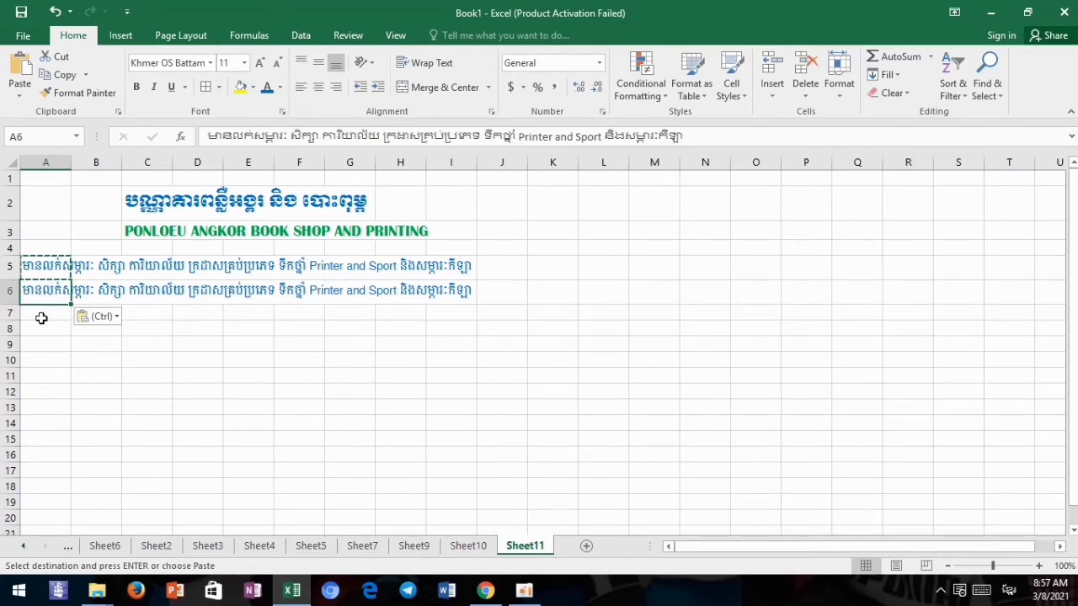
pyautogui.click(42, 319)
pyautogui.hotkey('ctrl', 'v')
pyautogui.click(65, 289)
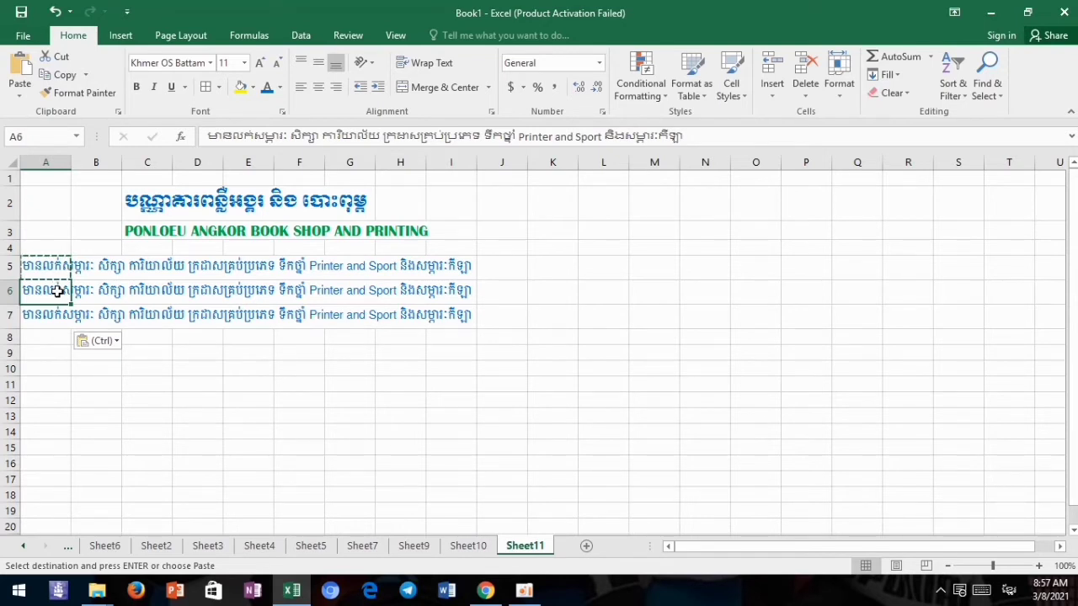
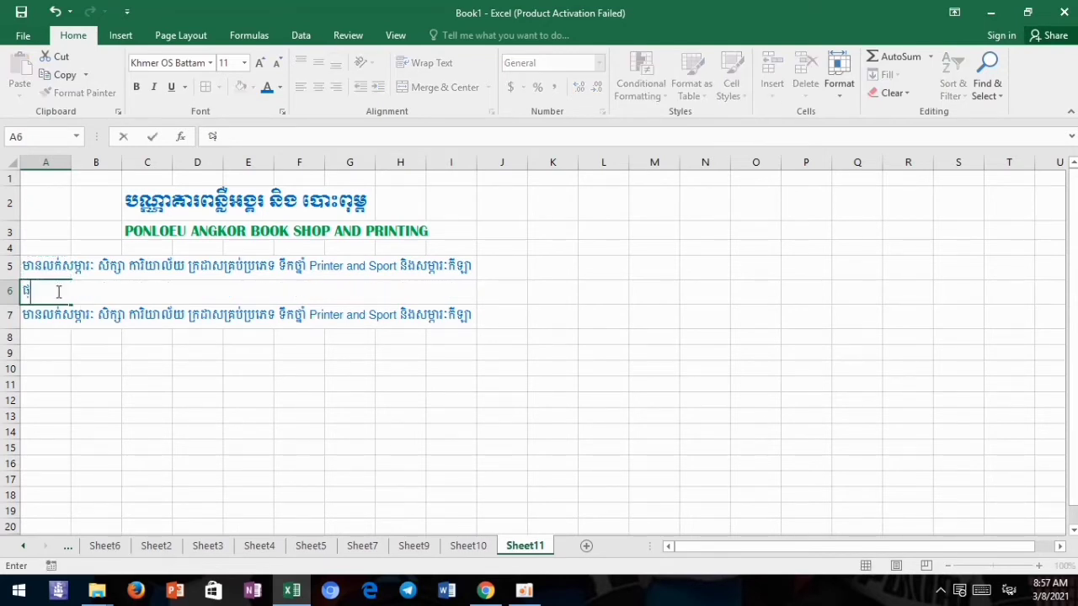
# Step: Overwrite A6 with the shop's Khmer street address, entering the house number in English digits
pyautogui.hotkey('alt', 'shift')
pyautogui.hotkey('alt', 'shift')
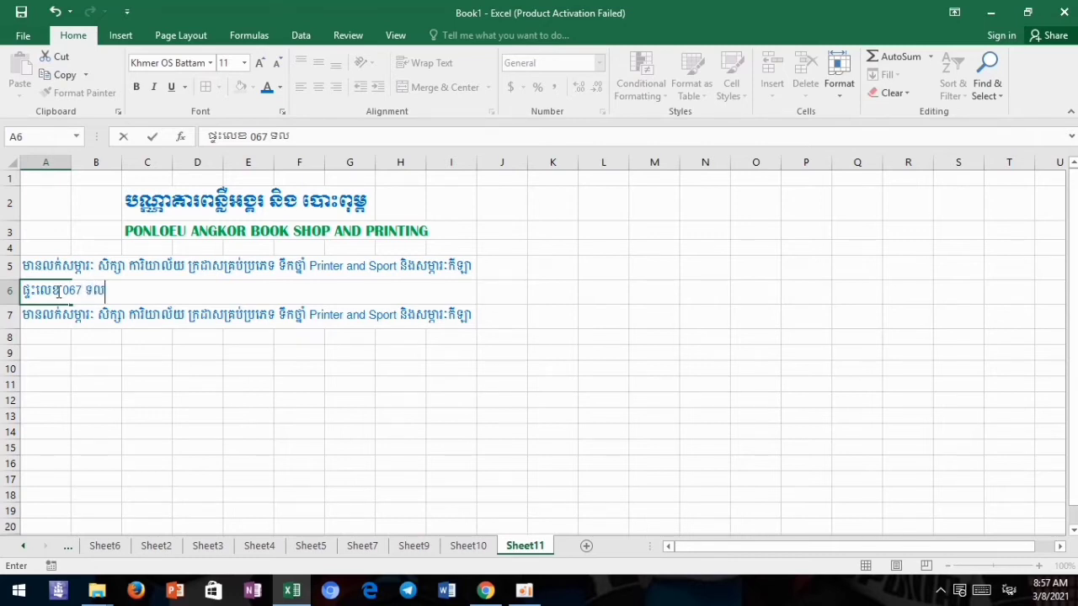
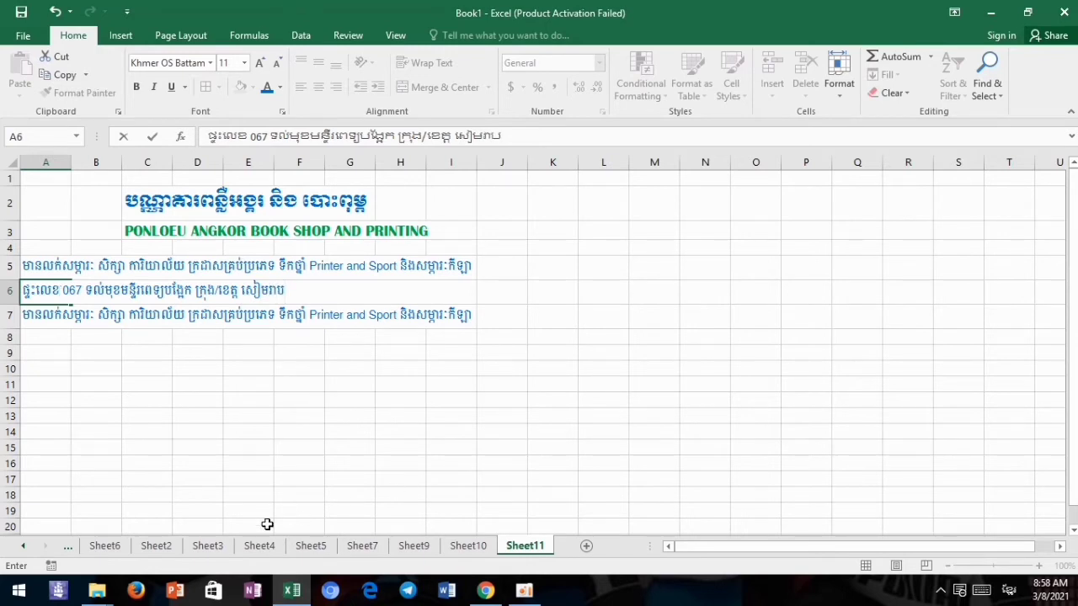
pyautogui.click(53, 322)
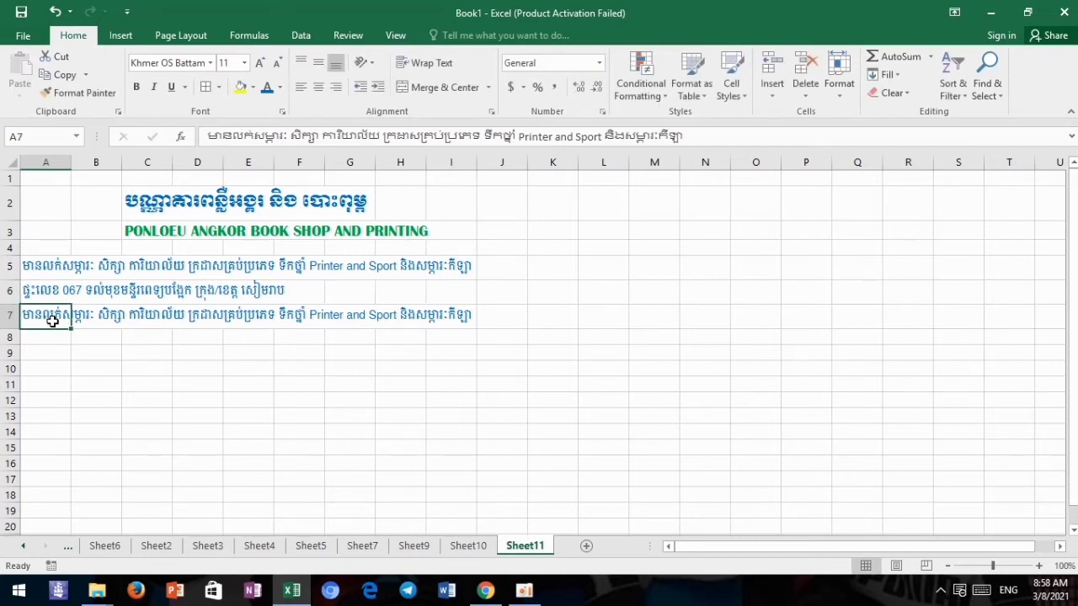
# Step: Complete A7's 'Email:' line with the shop's two Gmail addresses and commit it
pyautogui.write('Email:')
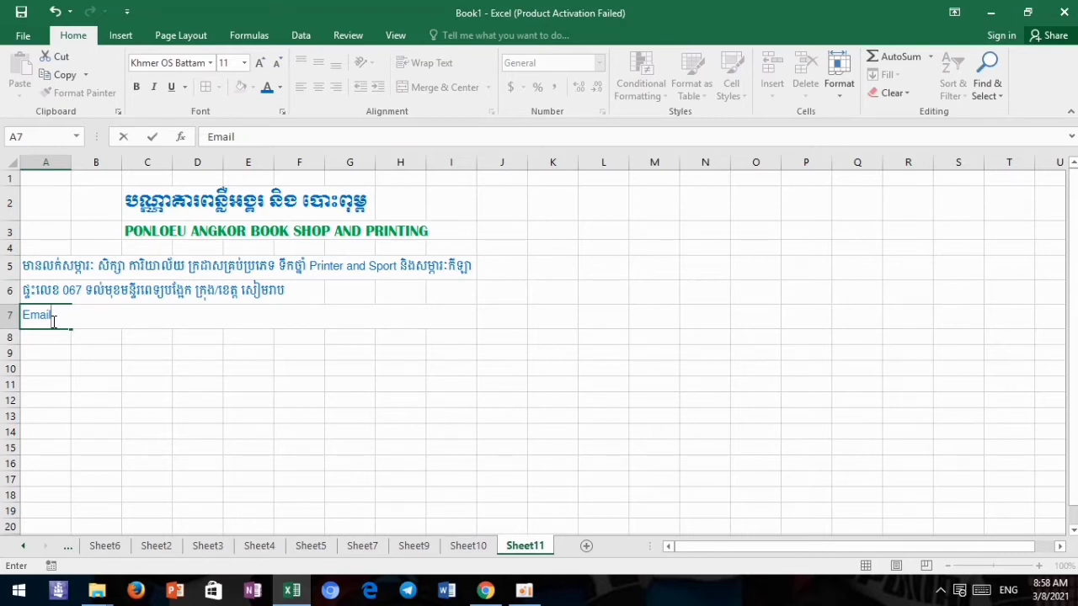
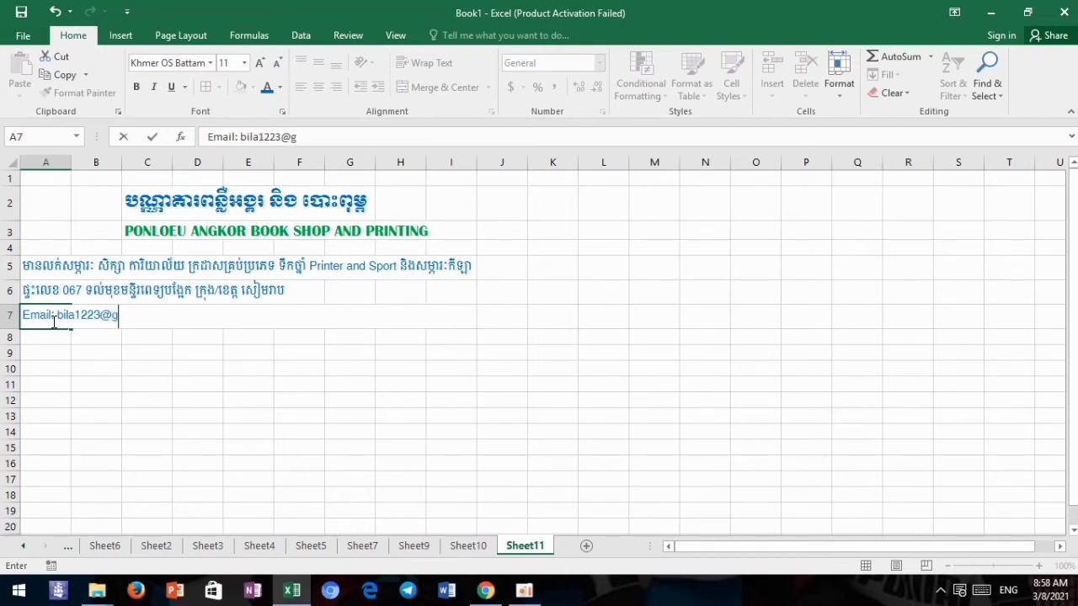
pyautogui.write('/')
pyautogui.write('Po')
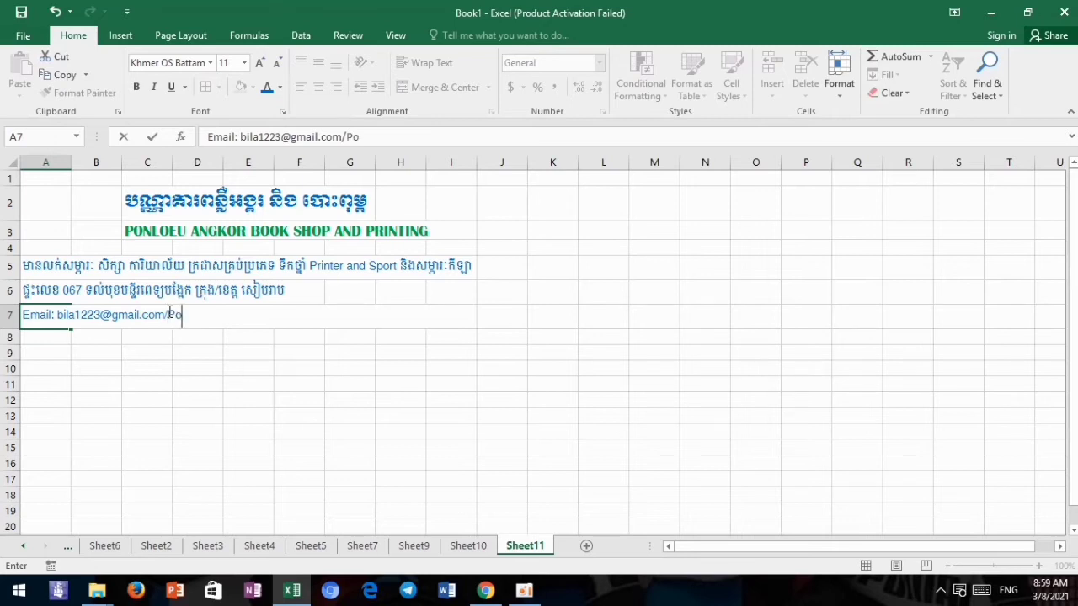
pyautogui.press('BackSpace')
pyautogui.press('BackSpace')
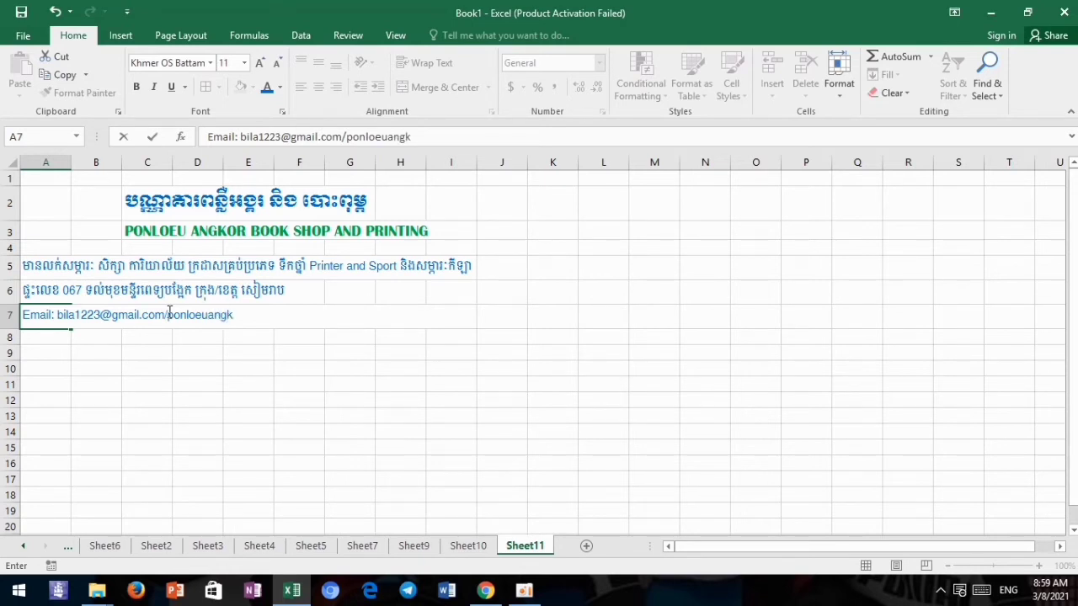
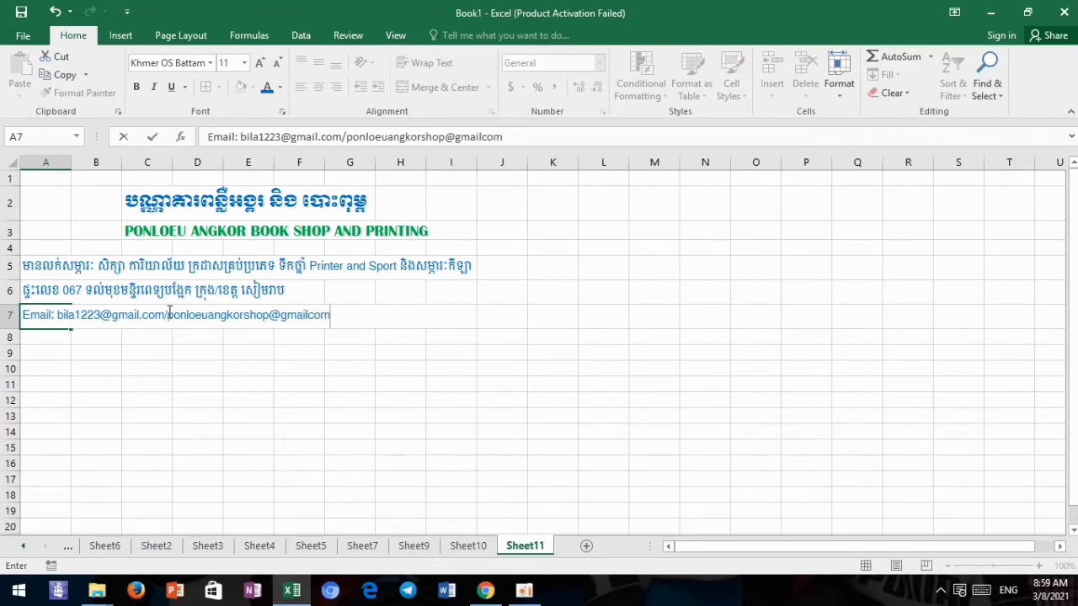
pyautogui.click(271, 357)
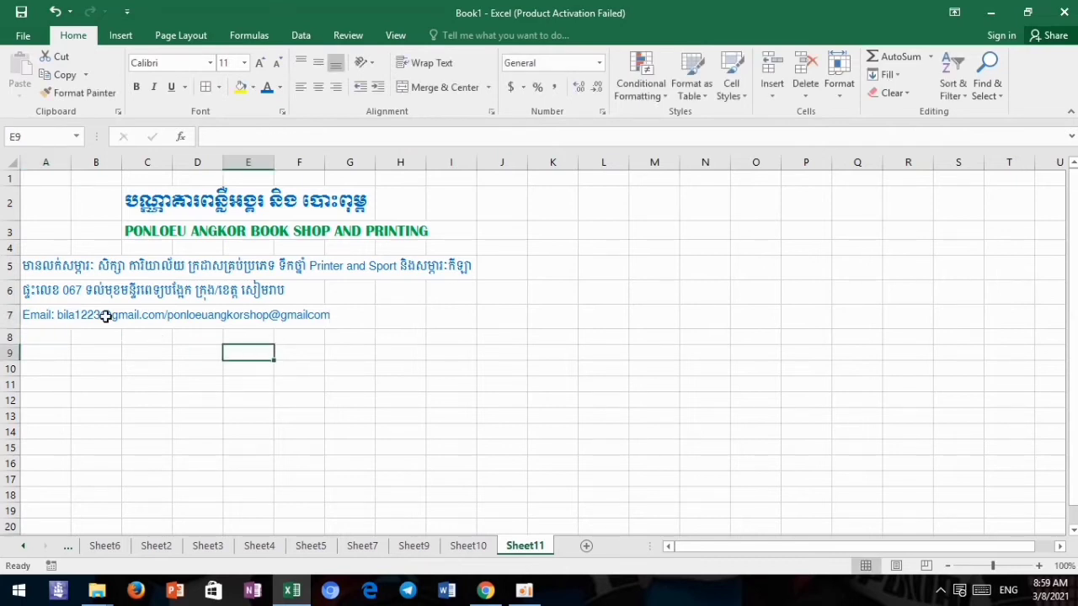
# Step: Colour the Email contact line in A7 purple
pyautogui.click(38, 317)
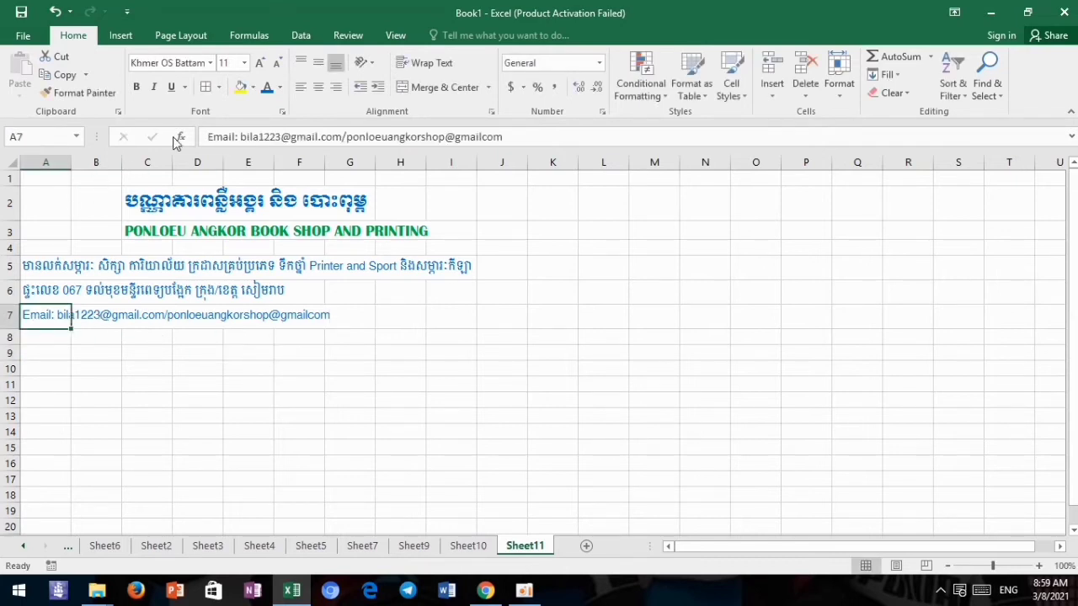
pyautogui.click(278, 88)
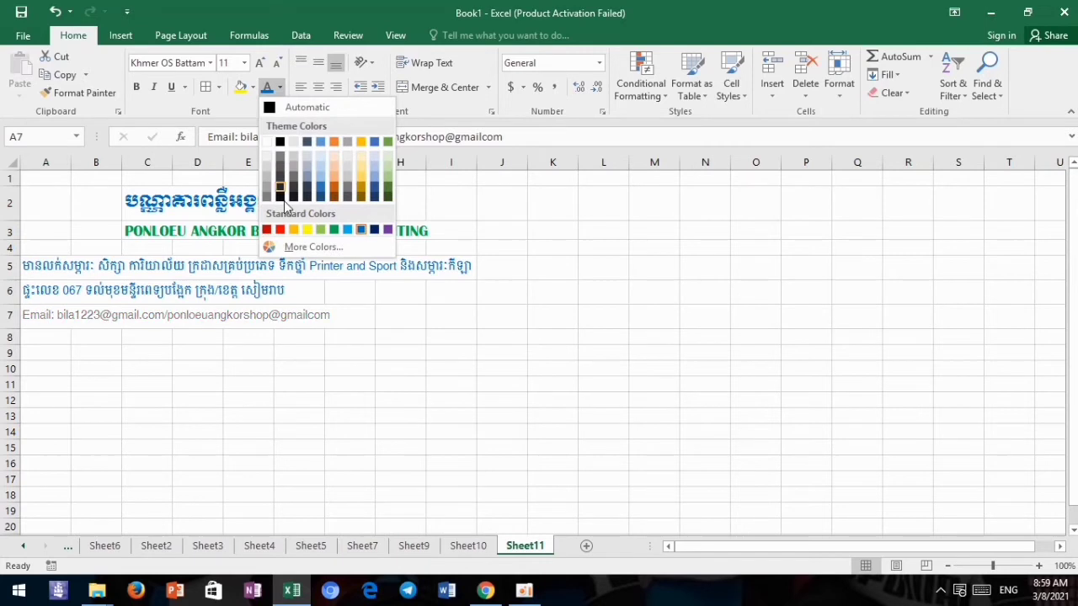
pyautogui.click(388, 230)
pyautogui.click(337, 337)
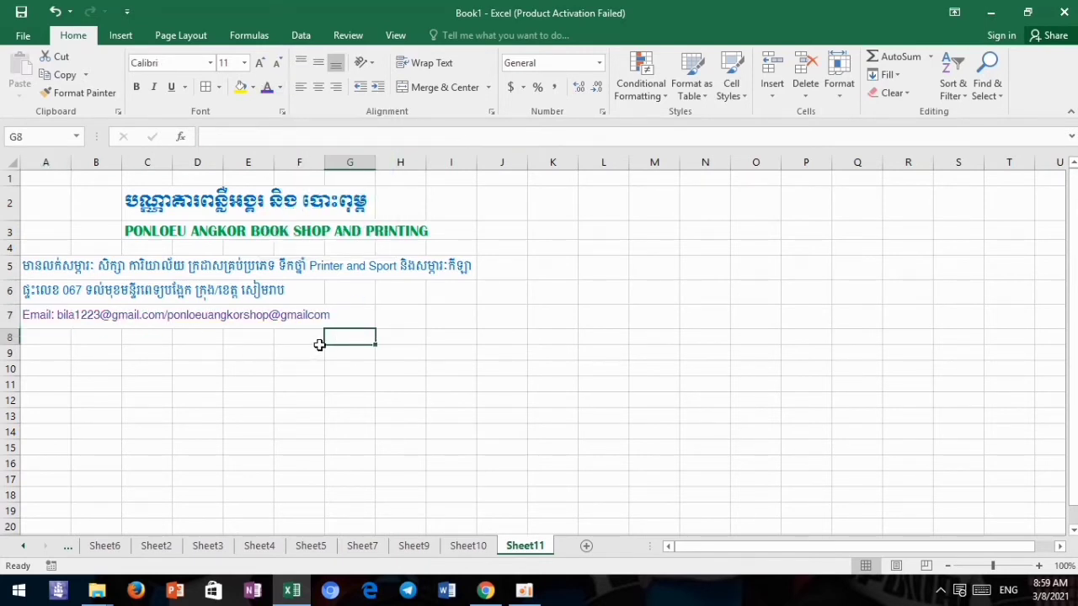
pyautogui.scroll(-3, 413, 353)
pyautogui.scroll(3, 406, 354)
pyautogui.click(43, 202)
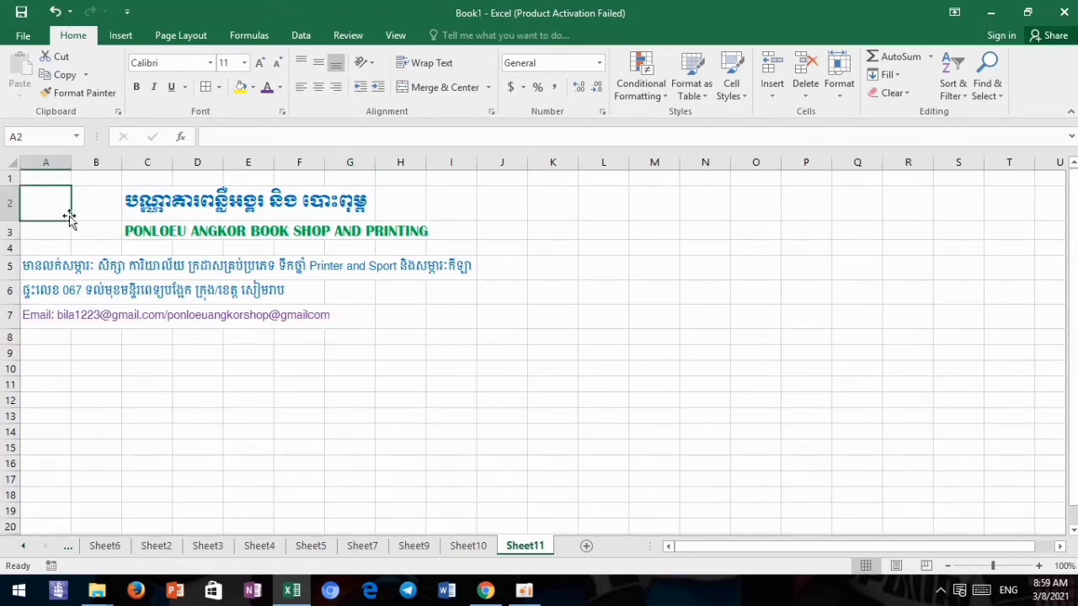
pyautogui.click(485, 589)
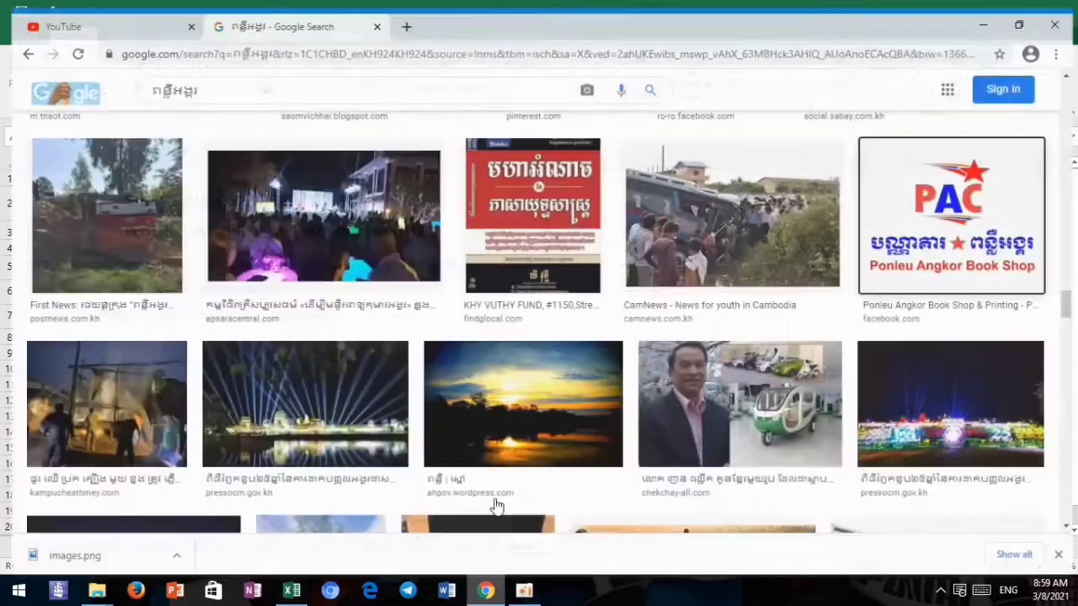
pyautogui.scroll(3, 383, 311)
pyautogui.scroll(3, 404, 308)
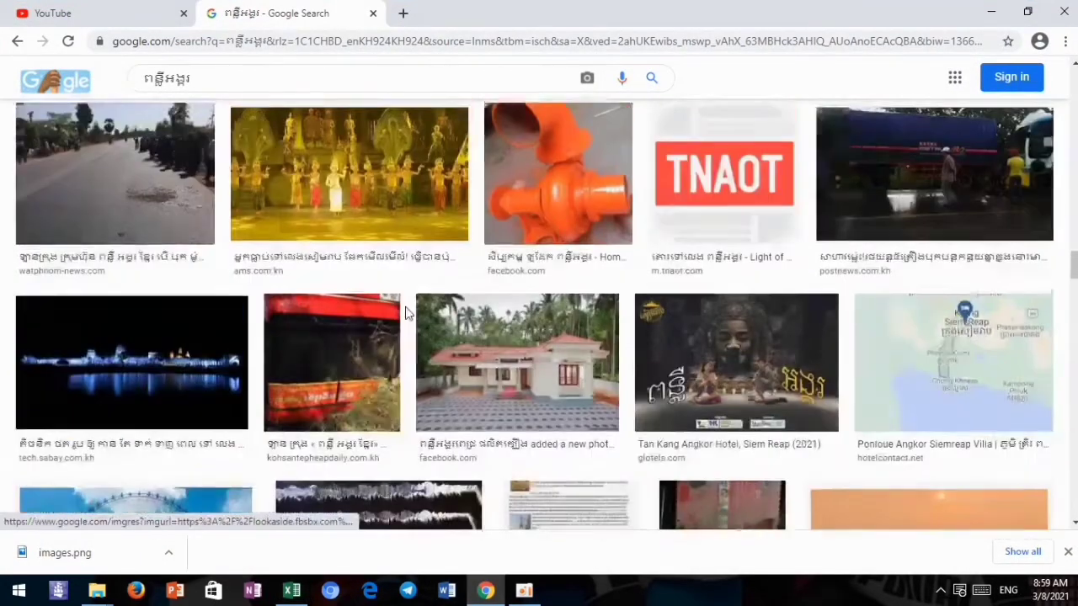
pyautogui.scroll(-3, 818, 393)
pyautogui.scroll(-4, 822, 391)
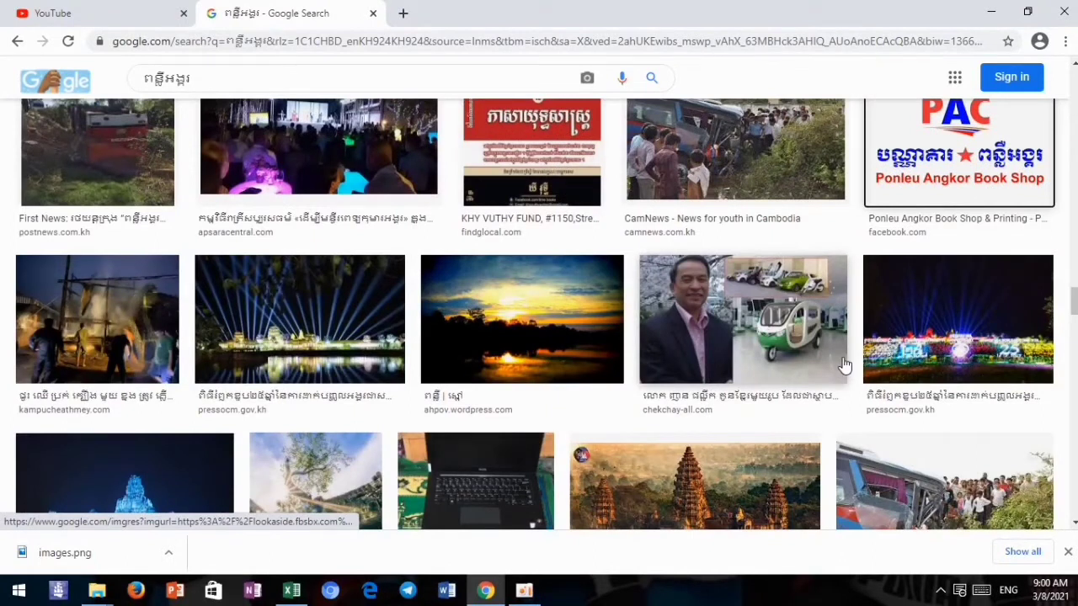
pyautogui.scroll(2, 838, 375)
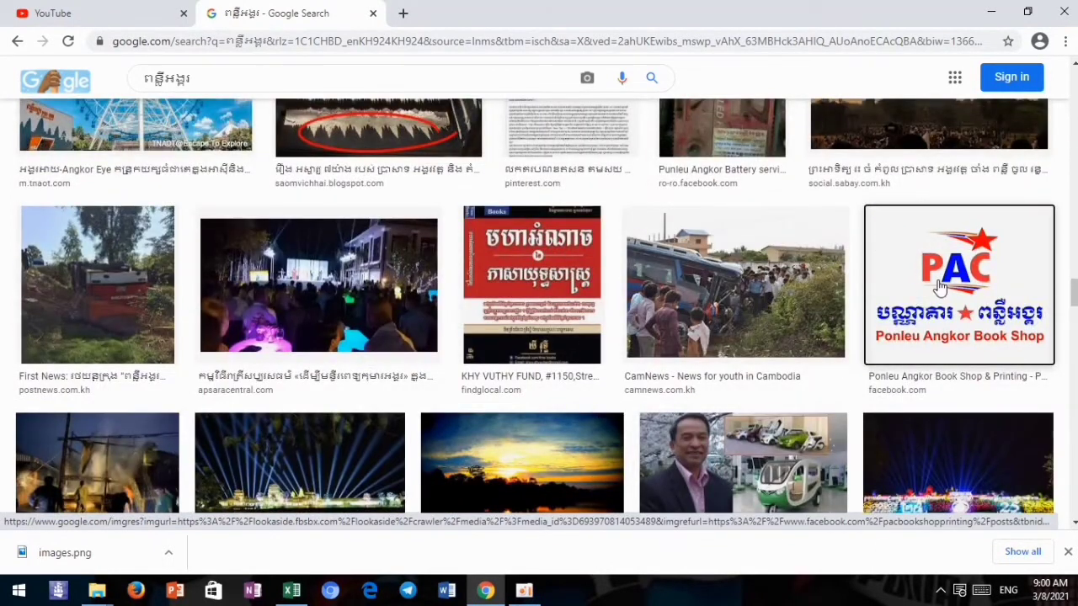
pyautogui.click(939, 288)
pyautogui.rightClick(708, 235)
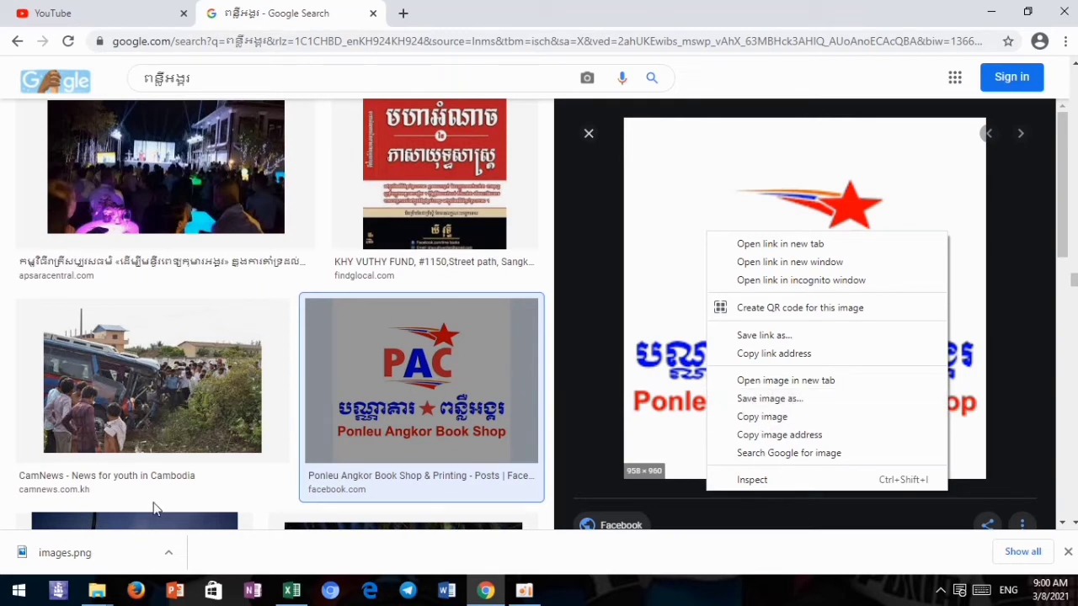
pyautogui.click(992, 13)
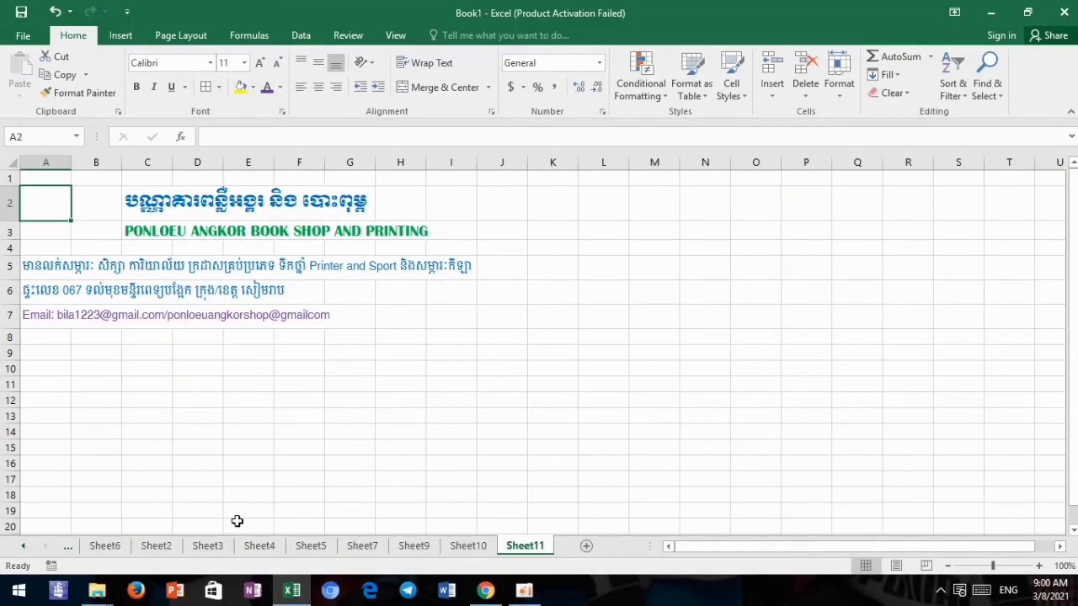
pyautogui.click(97, 590)
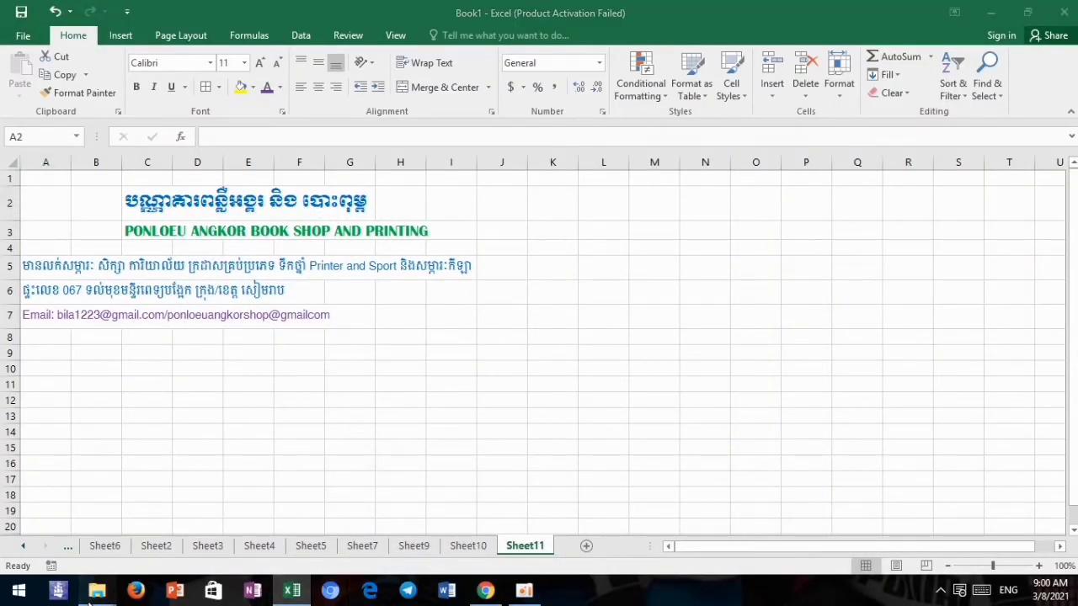
pyautogui.click(168, 539)
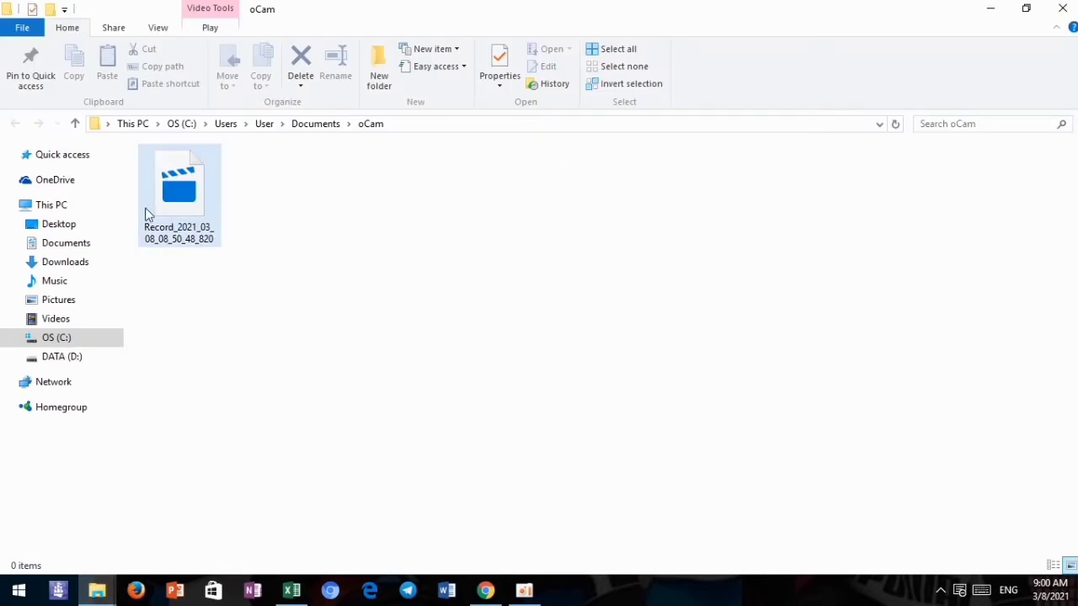
pyautogui.click(59, 263)
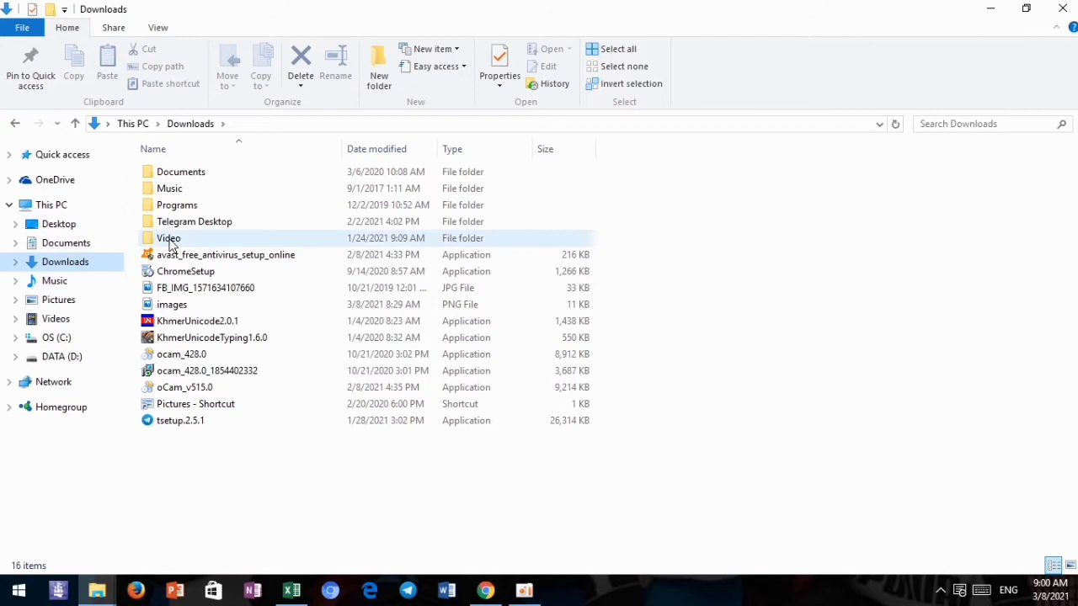
pyautogui.doubleClick(212, 305)
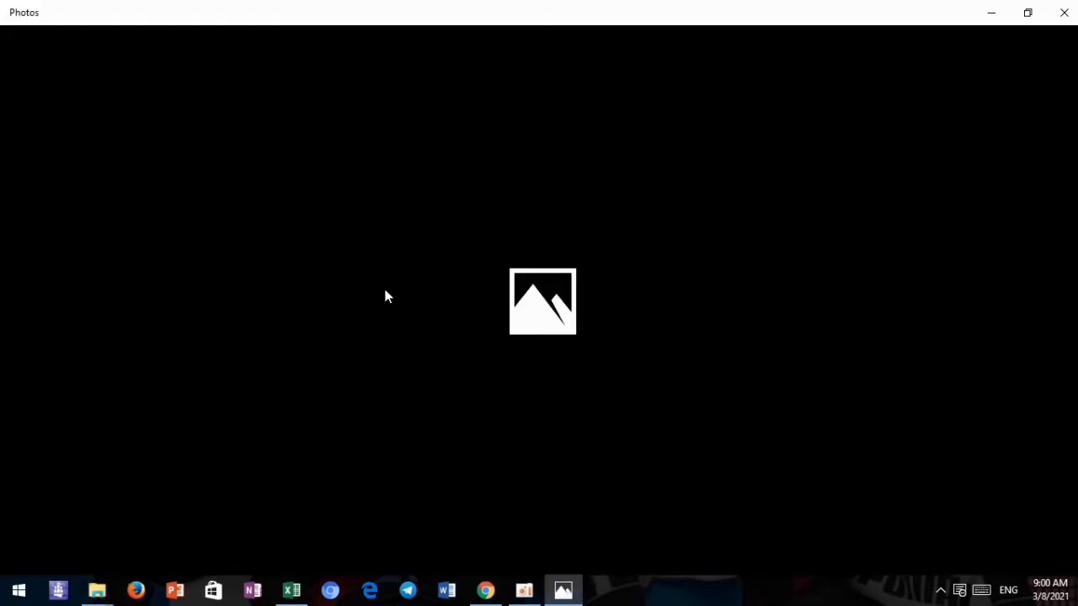
pyautogui.click(1067, 10)
# Step: Insert the PAC logo image from Downloads into the sheet
pyautogui.click(1063, 8)
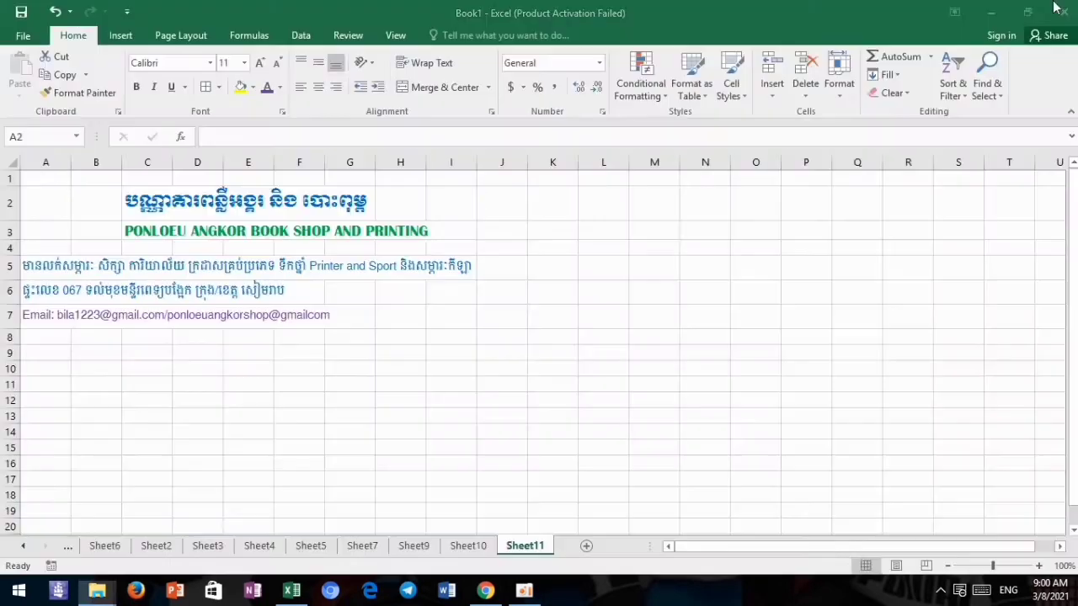
pyautogui.click(127, 37)
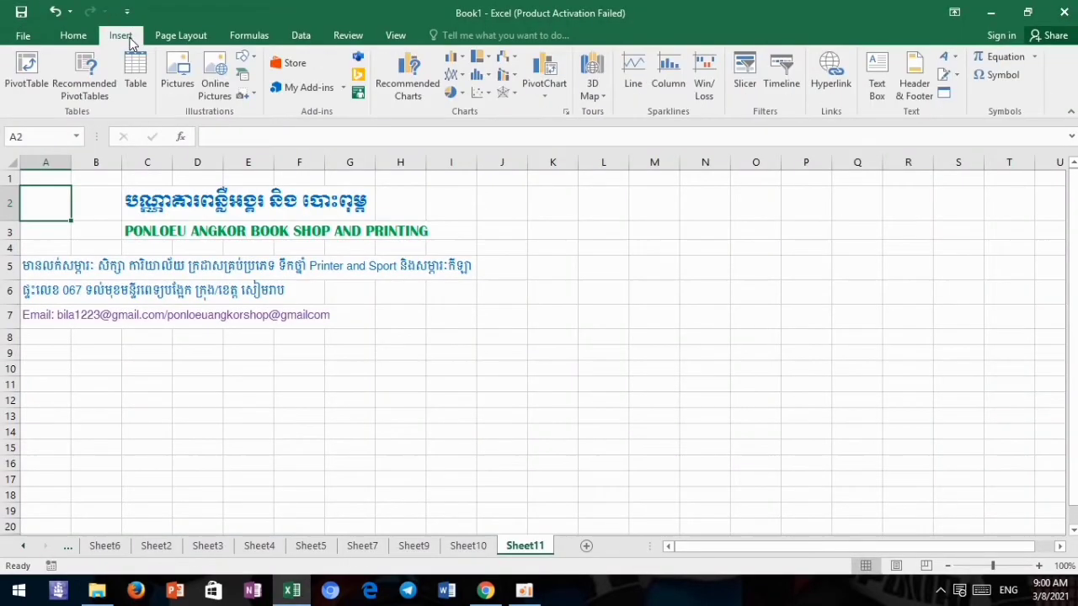
pyautogui.click(178, 71)
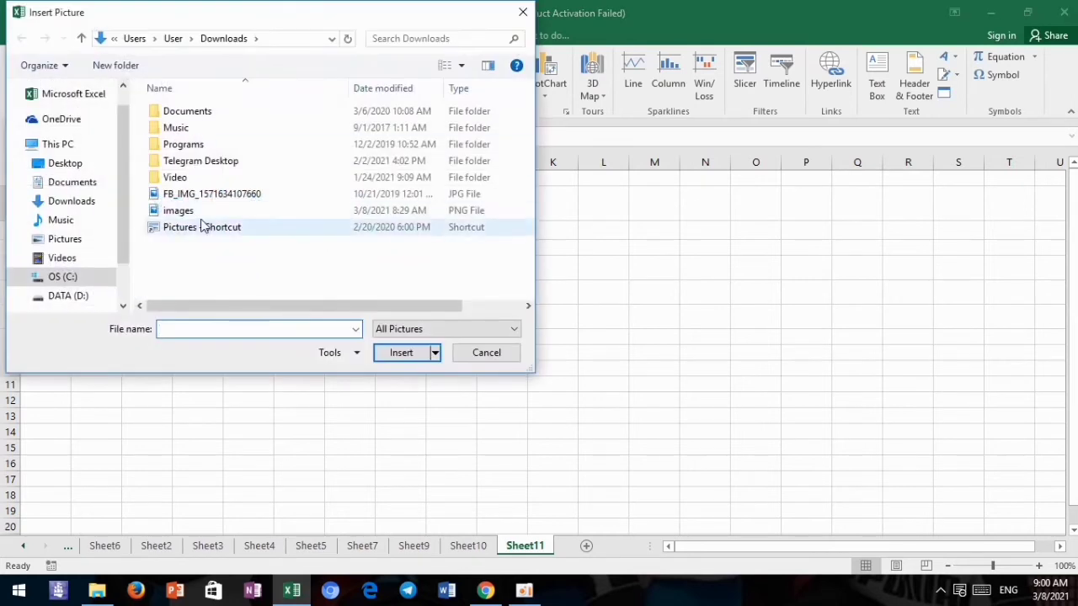
pyautogui.click(175, 213)
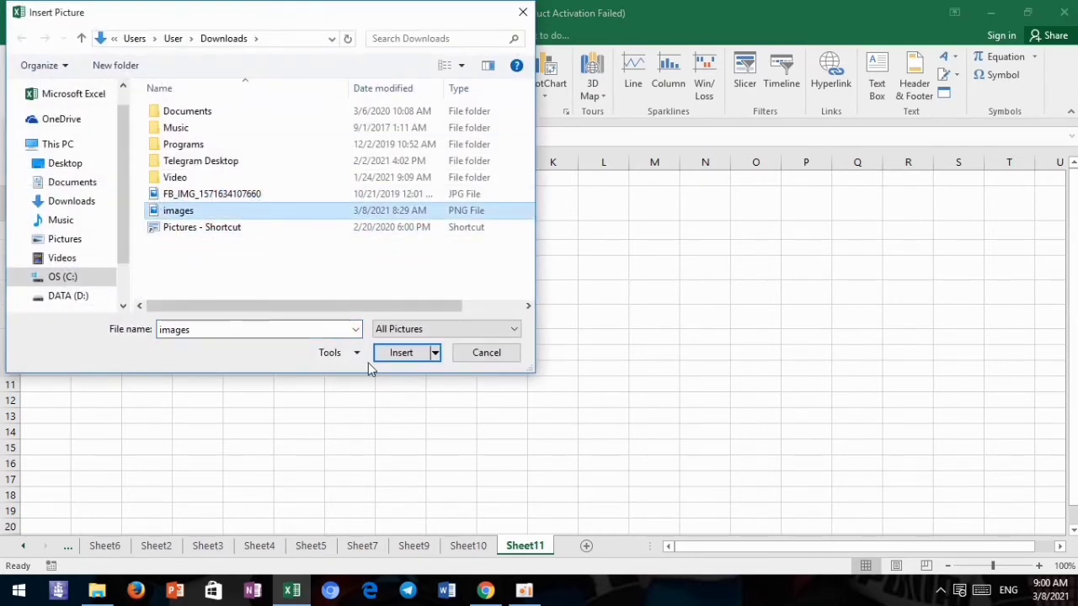
pyautogui.click(405, 356)
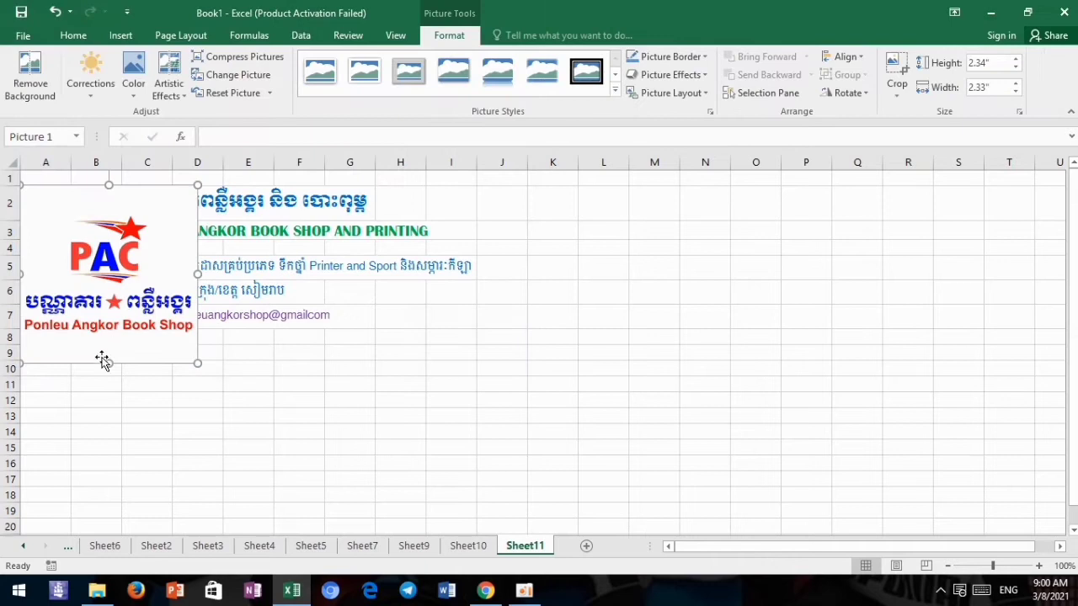
# Step: Shrink the logo to about 0.92" by 1.17" beside the shop name in rows 2–3
pyautogui.moveTo(111, 360); pyautogui.dragTo(108, 267)
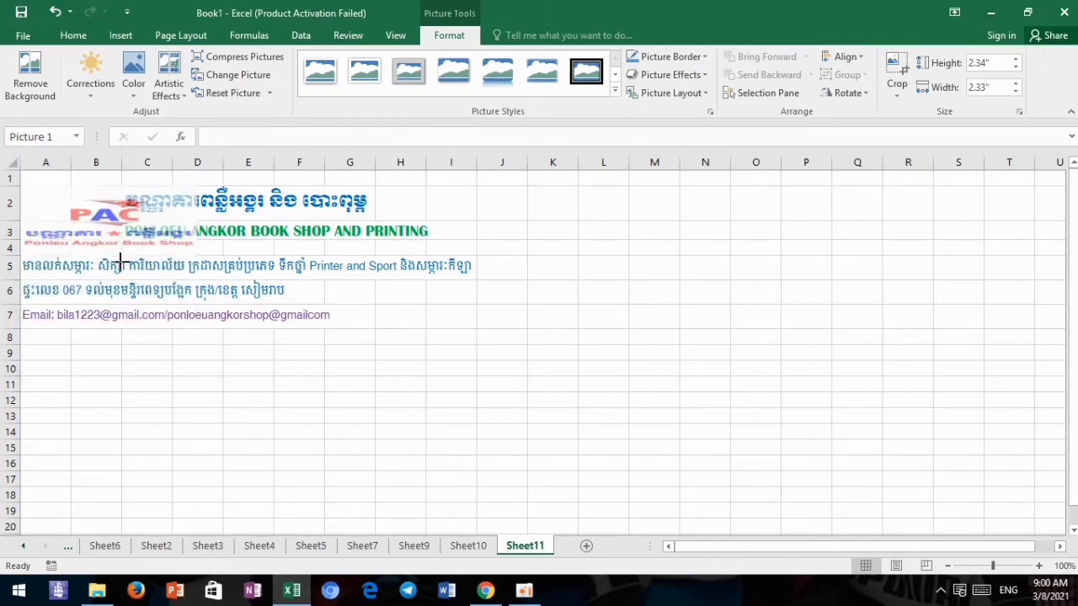
pyautogui.moveTo(192, 223); pyautogui.dragTo(108, 220)
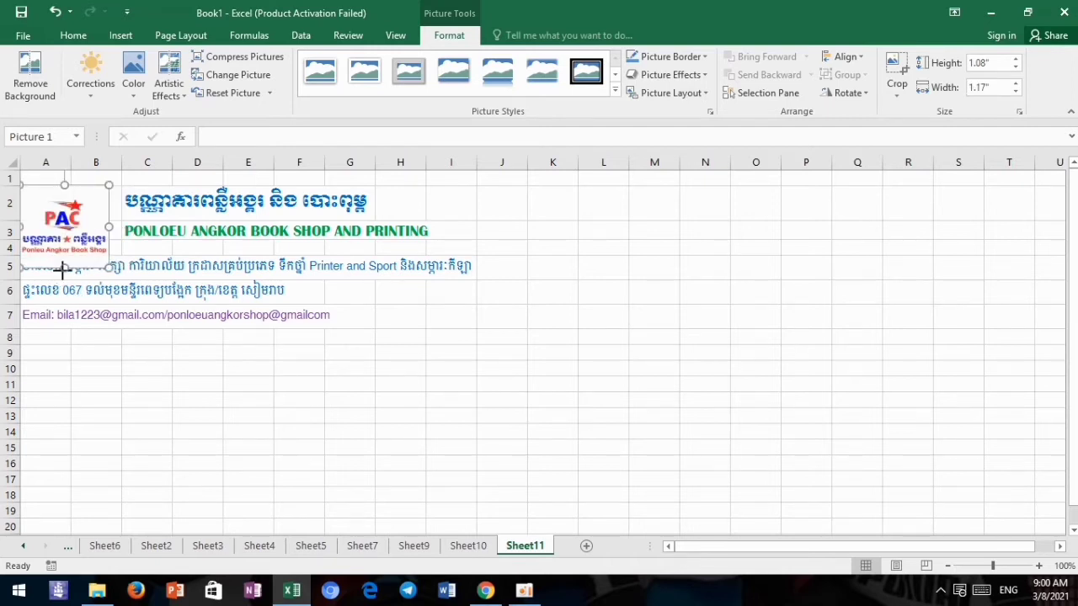
pyautogui.moveTo(61, 266); pyautogui.dragTo(60, 255)
pyautogui.moveTo(76, 215); pyautogui.dragTo(81, 211)
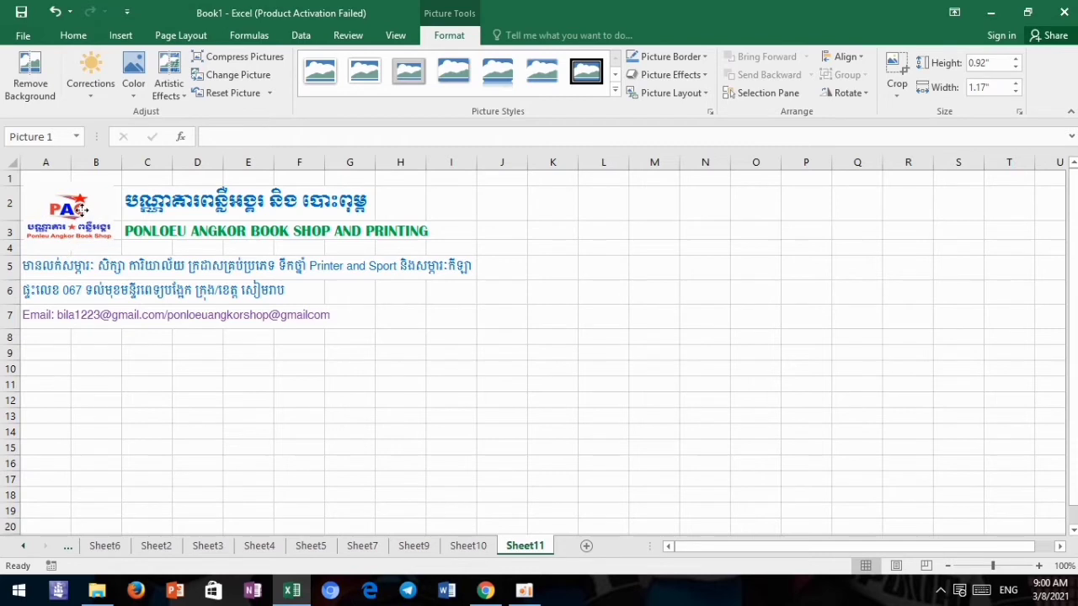
pyautogui.click(334, 366)
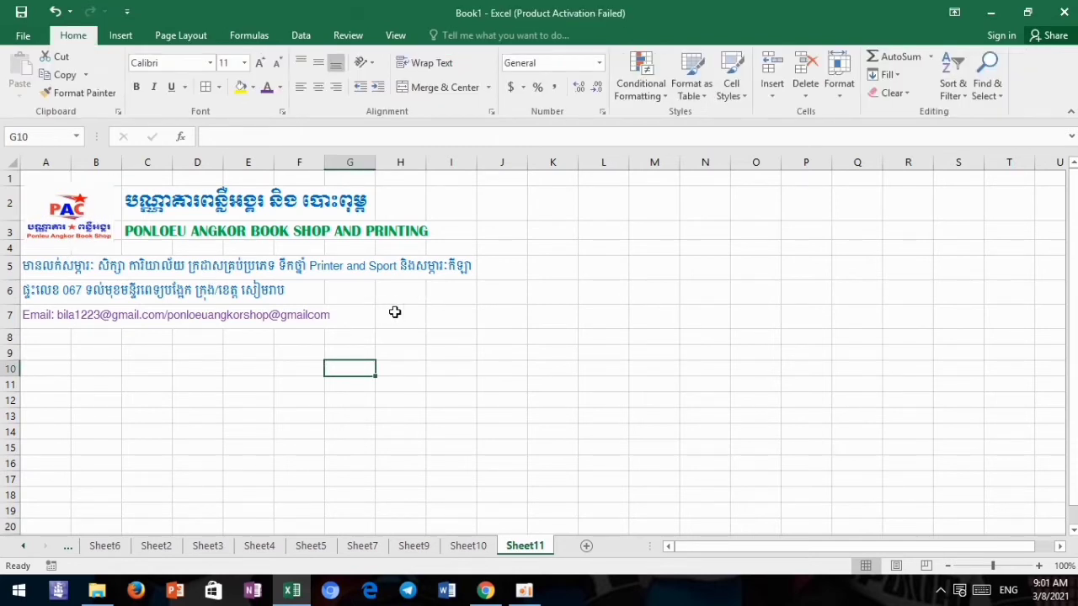
# Step: Draw a rectangle from H6 to about K10 and give it the white, thin-outline shape style
pyautogui.click(120, 36)
pyautogui.click(192, 67)
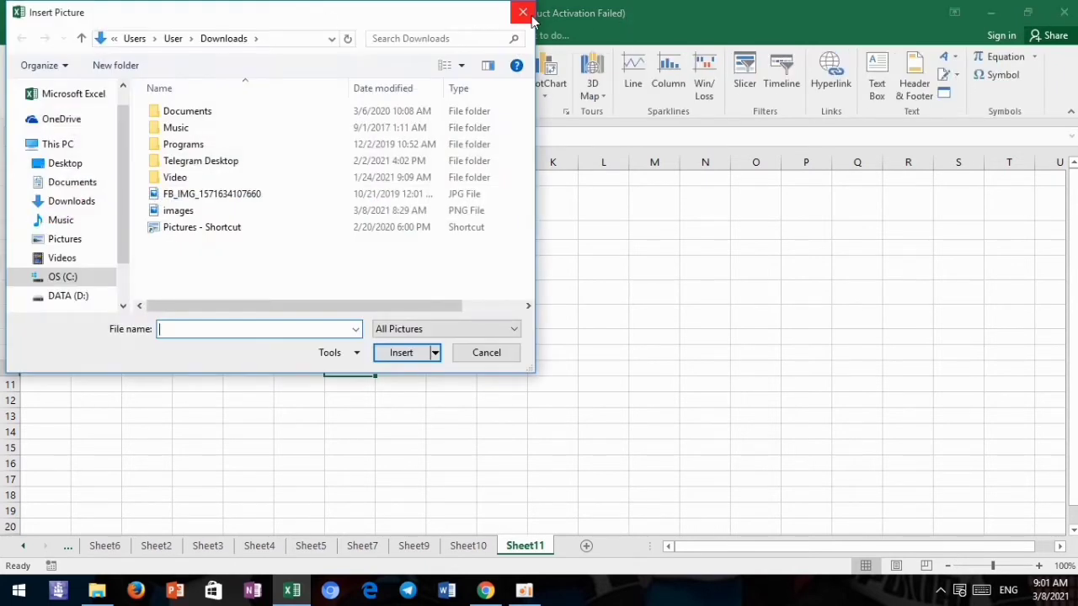
pyautogui.click(523, 13)
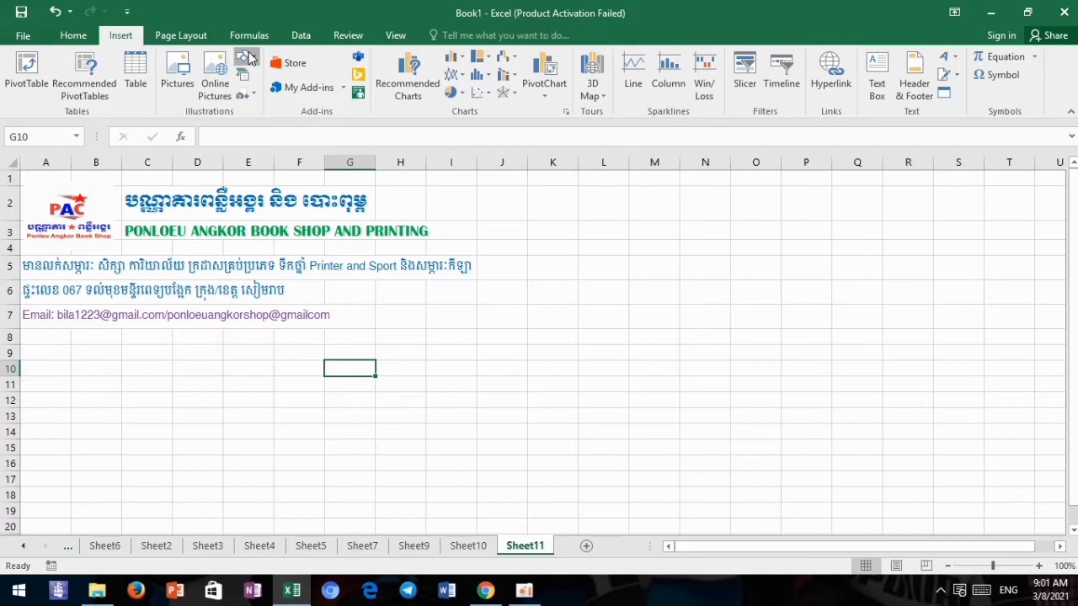
pyautogui.click(246, 58)
pyautogui.click(290, 92)
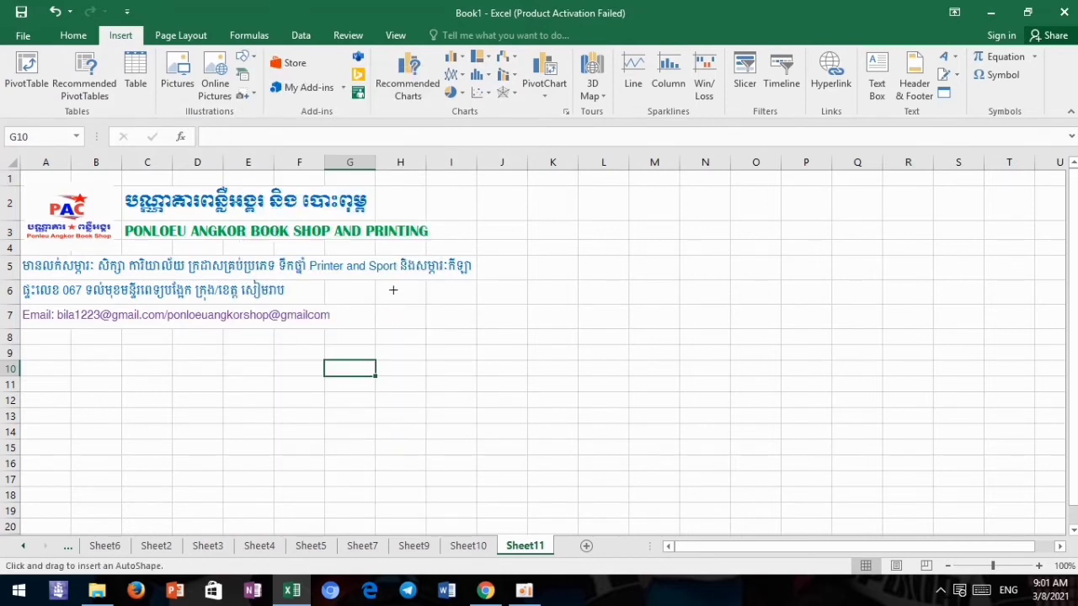
pyautogui.moveTo(393, 289); pyautogui.dragTo(567, 374)
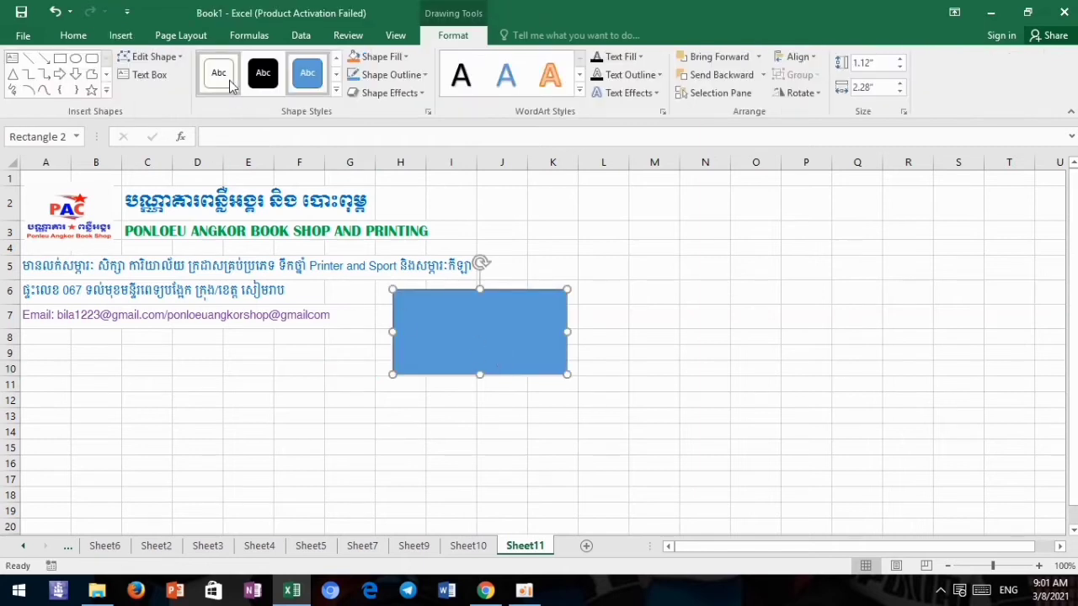
pyautogui.click(233, 84)
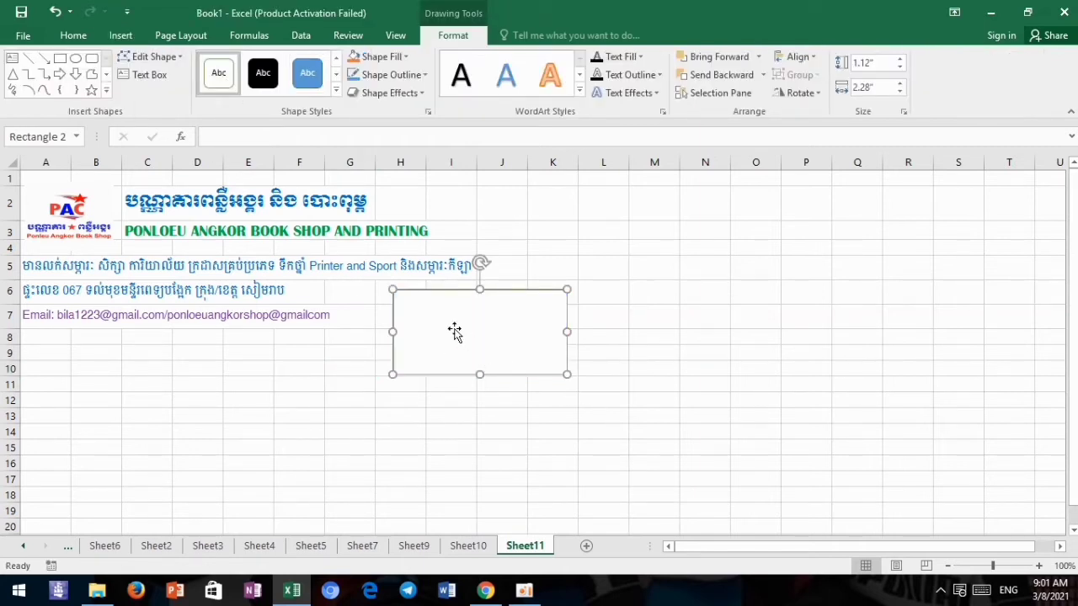
# Step: Type a 'Tell:' label and the shop's three phone numbers on separate lines in the box
pyautogui.write('Te')
pyautogui.write('¶')
pyautogui.write('12 49 4')
pyautogui.write('8')
pyautogui.write(' 90')
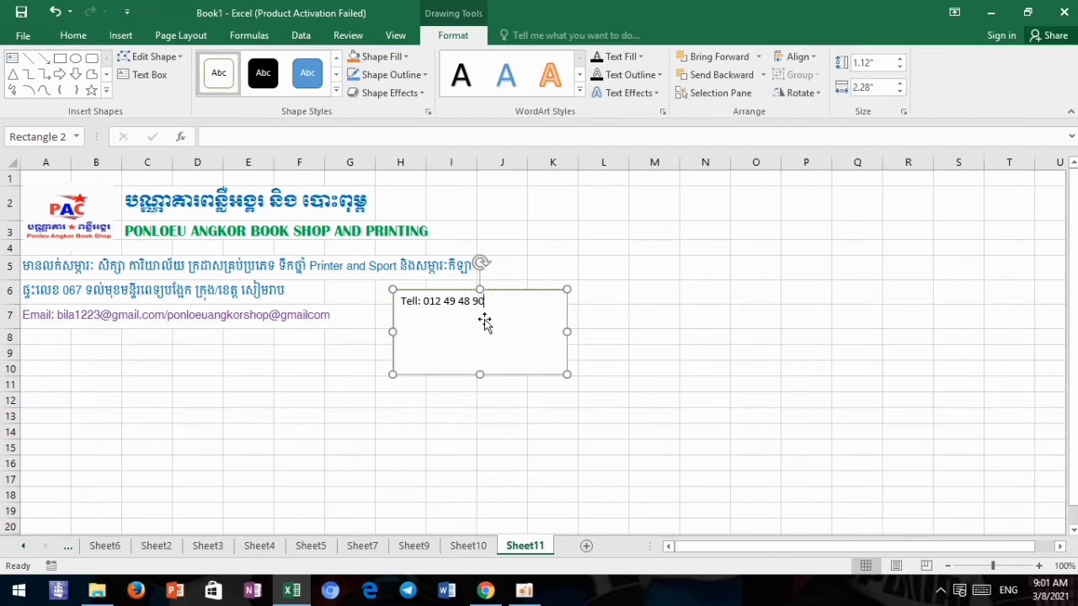
pyautogui.press('Return')
pyautogui.press('Return')
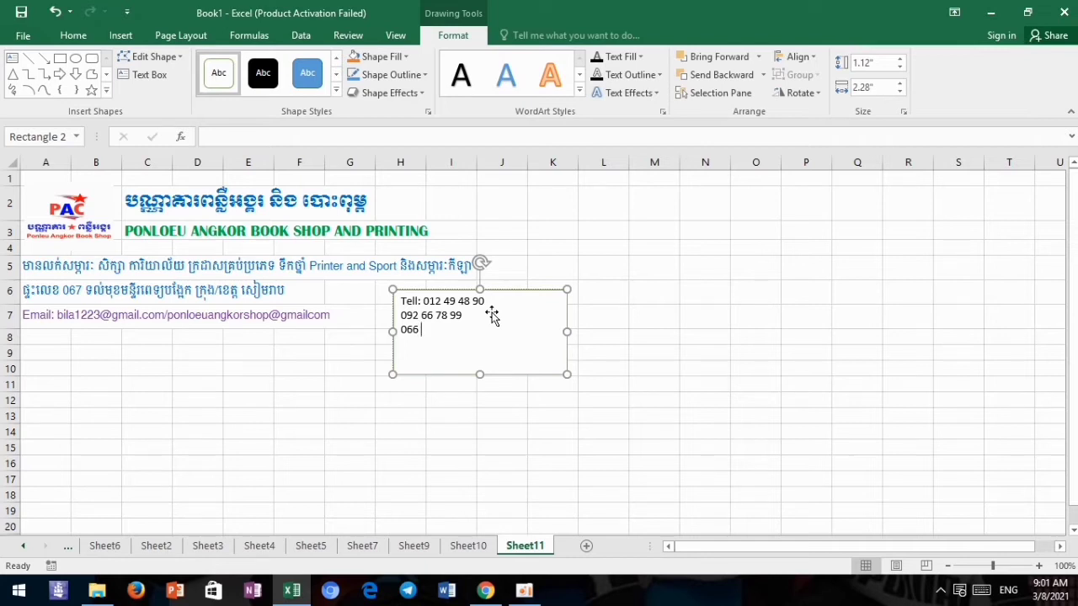
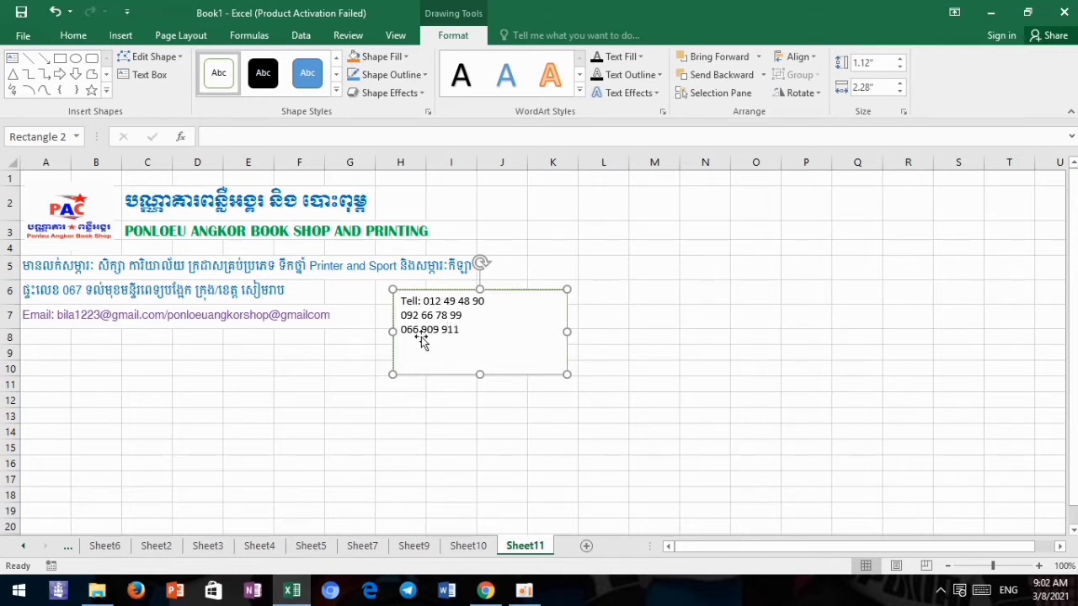
# Step: Indent the lower two number lines and narrow the box to about 1.55" wide
pyautogui.click(402, 315)
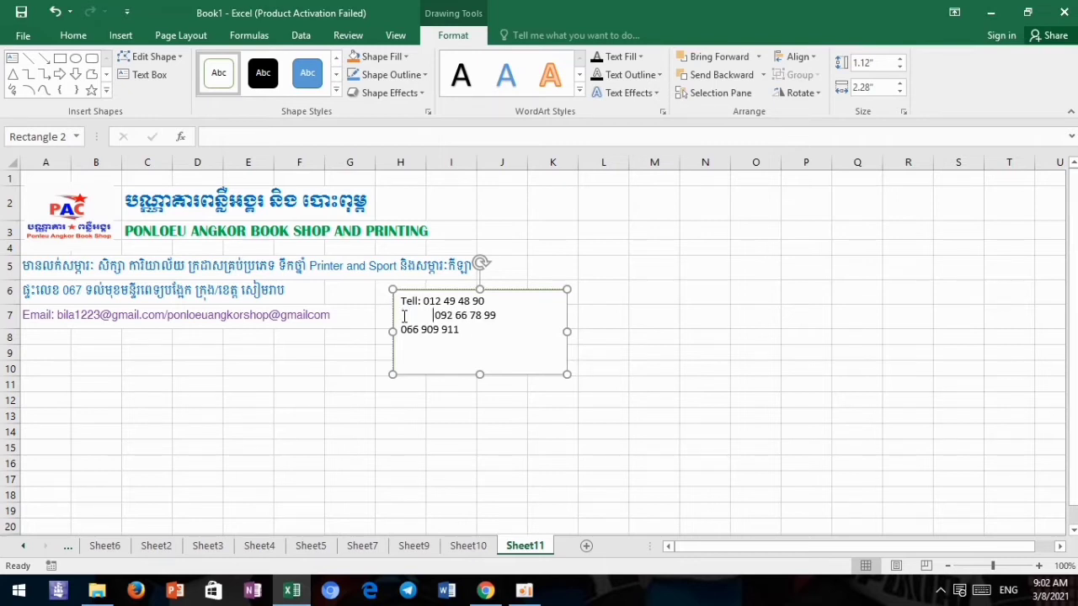
pyautogui.press('BackSpace')
pyautogui.press('BackSpace')
pyautogui.press('BackSpace')
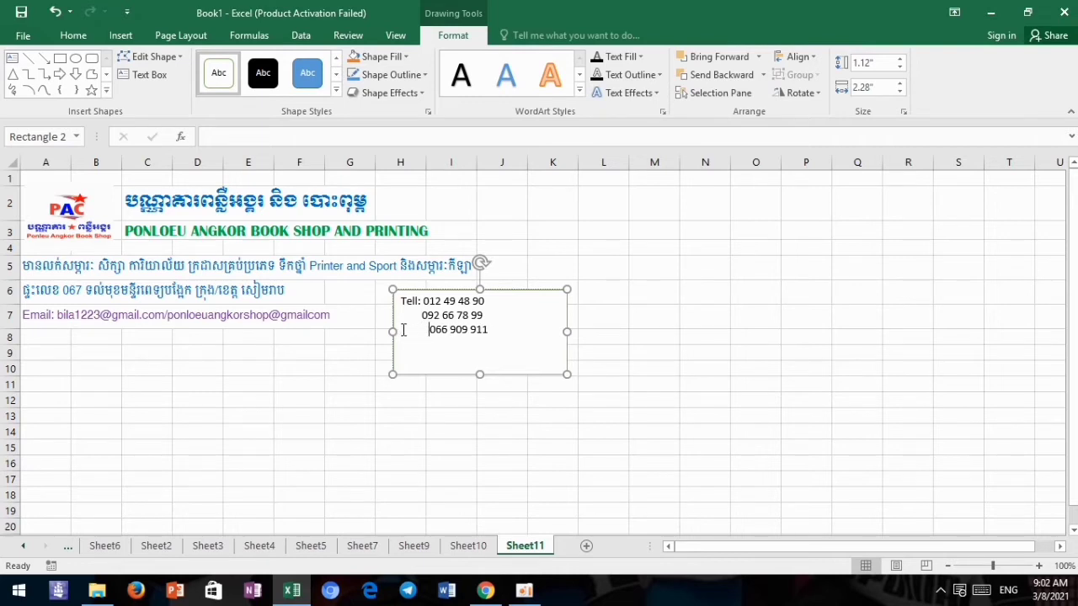
pyautogui.press('BackSpace')
pyautogui.press('BackSpace')
pyautogui.press('BackSpace')
pyautogui.moveTo(566, 331); pyautogui.dragTo(511, 330)
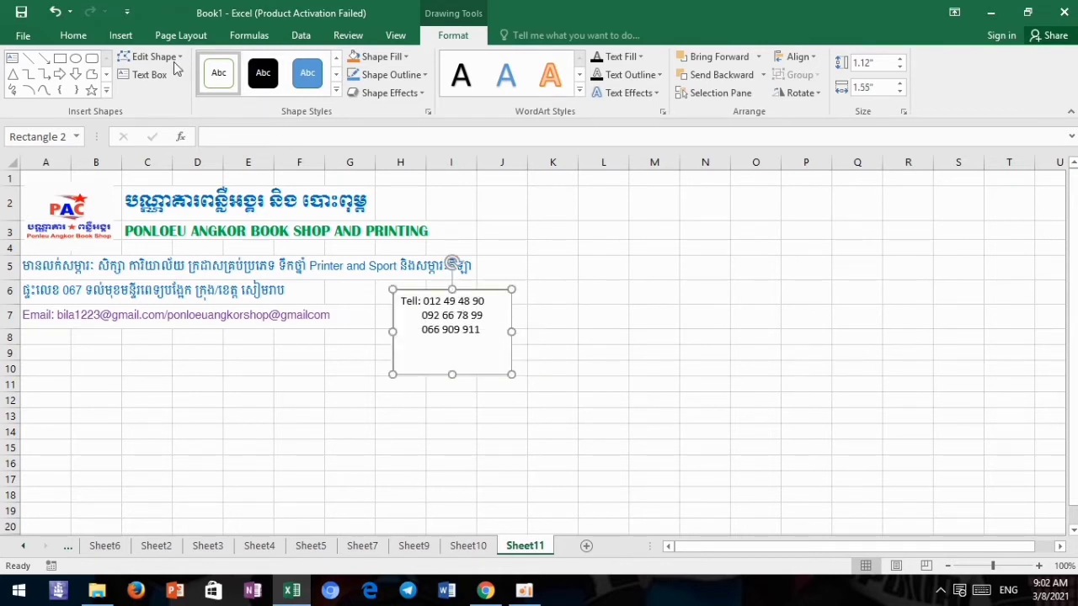
# Step: Format the phone numbers in Calibri Light, size 12, dark blue
pyautogui.click(67, 37)
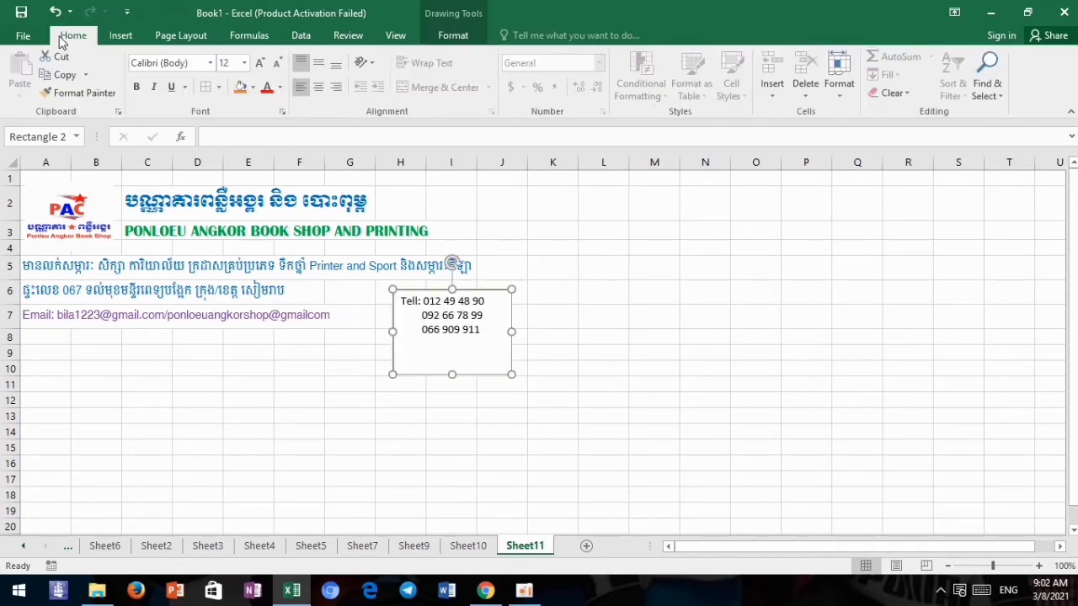
pyautogui.click(210, 62)
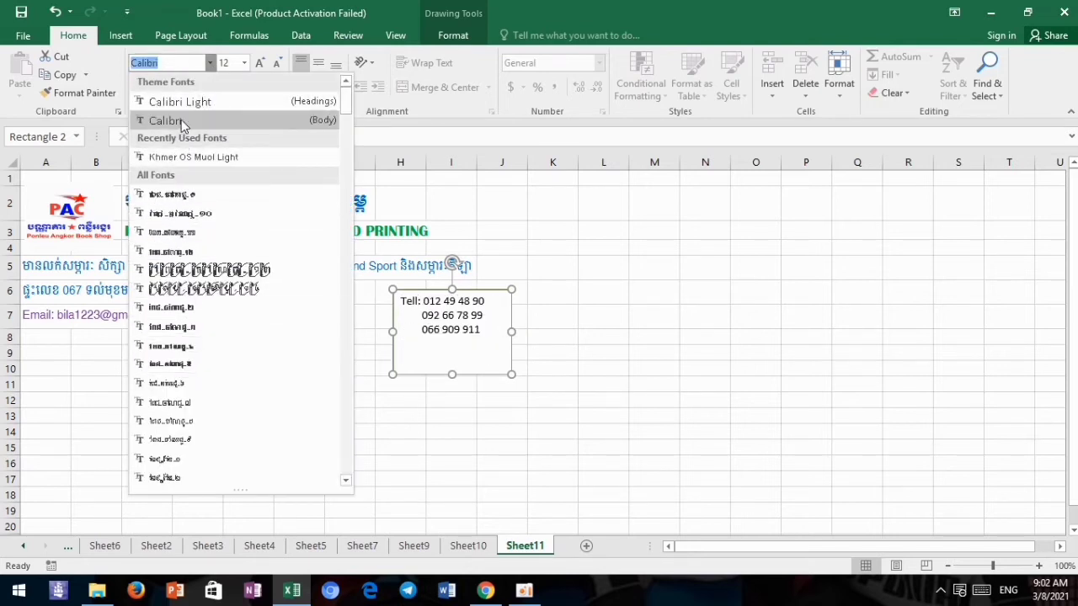
pyautogui.click(202, 102)
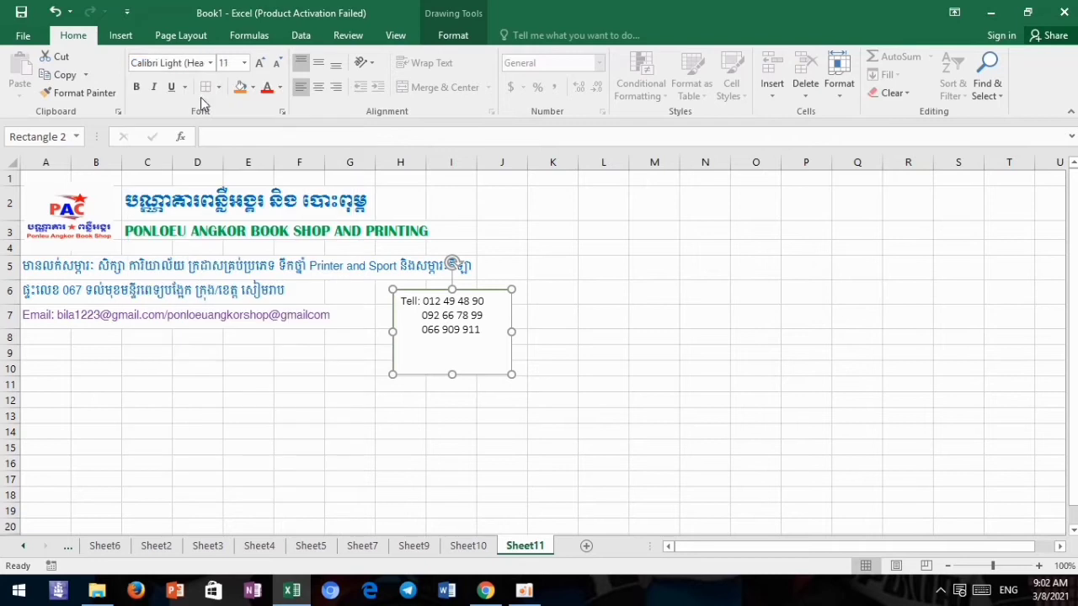
pyautogui.click(260, 63)
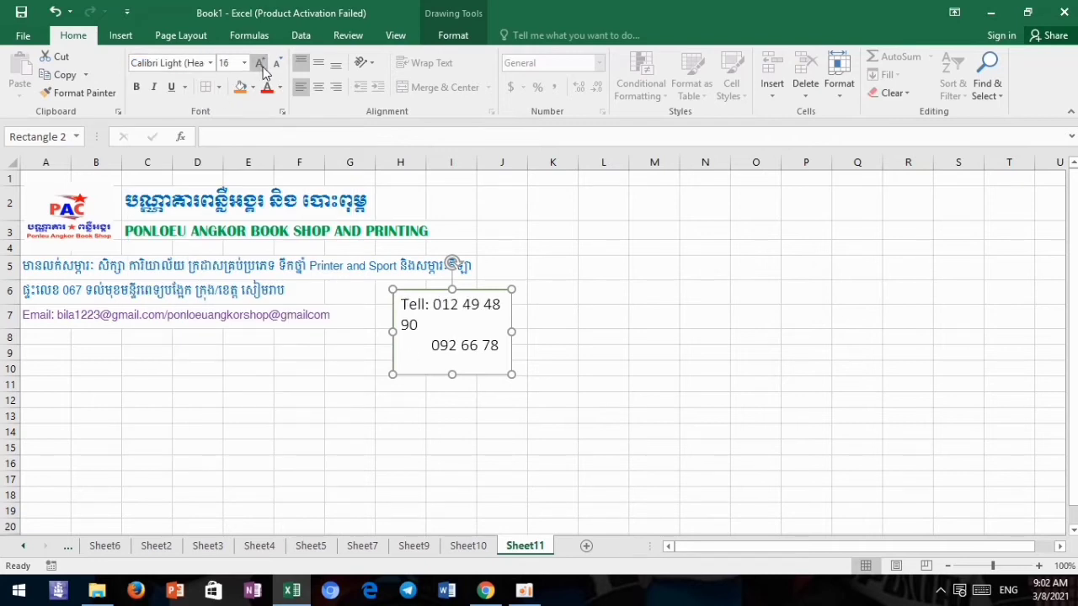
pyautogui.click(277, 66)
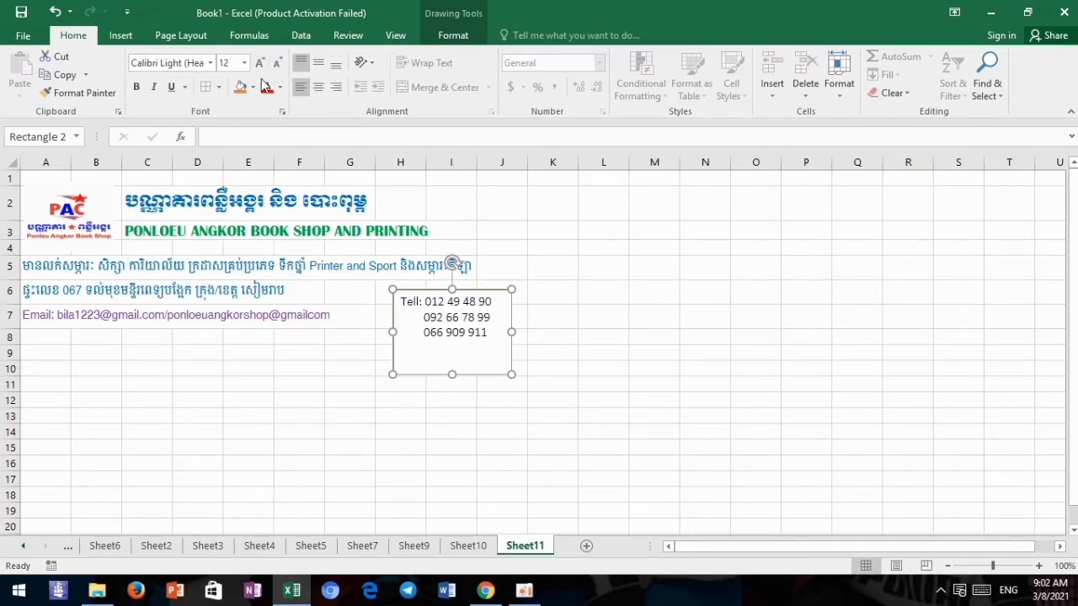
pyautogui.click(279, 88)
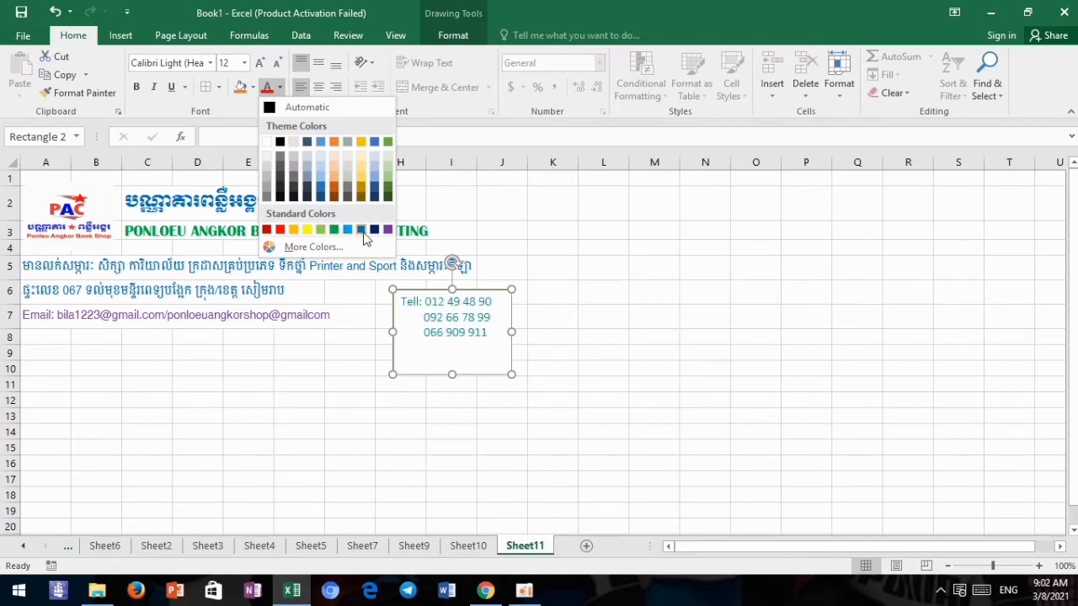
pyautogui.click(374, 231)
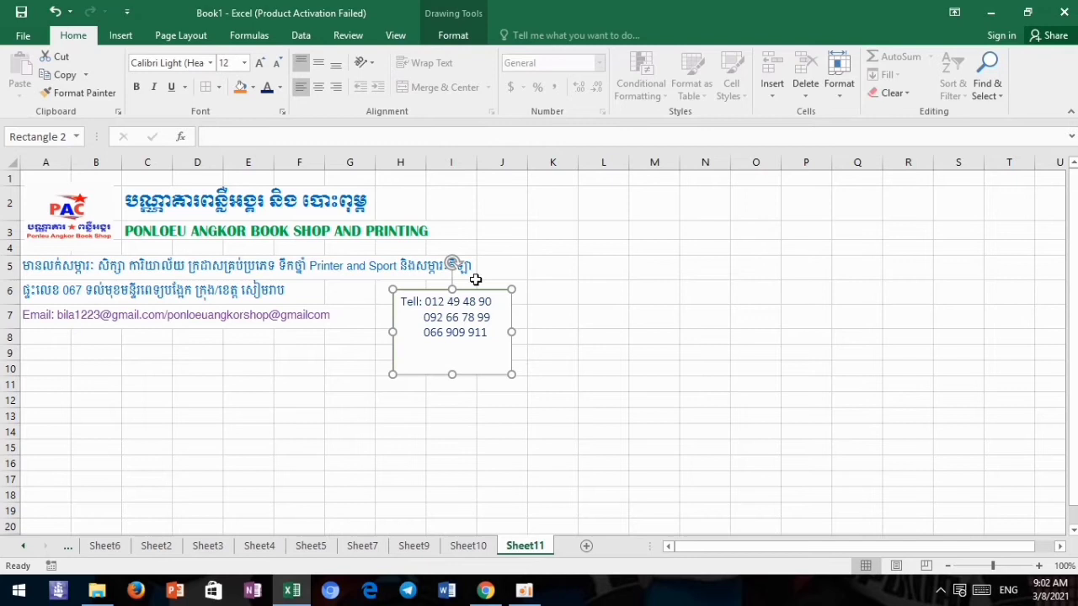
pyautogui.click(551, 319)
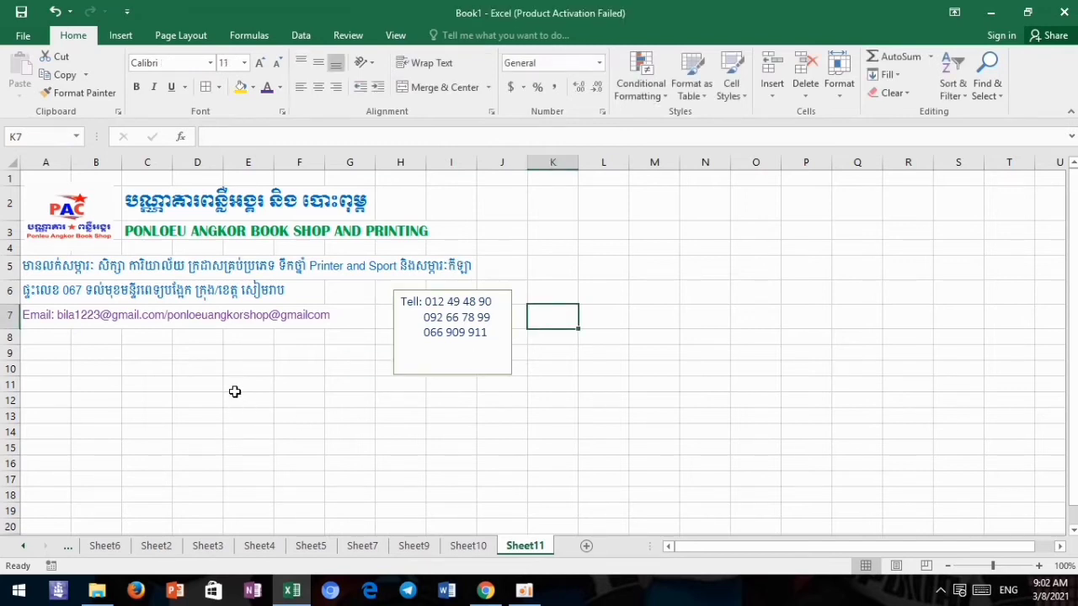
# Step: Copy the phone-number box and paste a duplicate
pyautogui.click(433, 353)
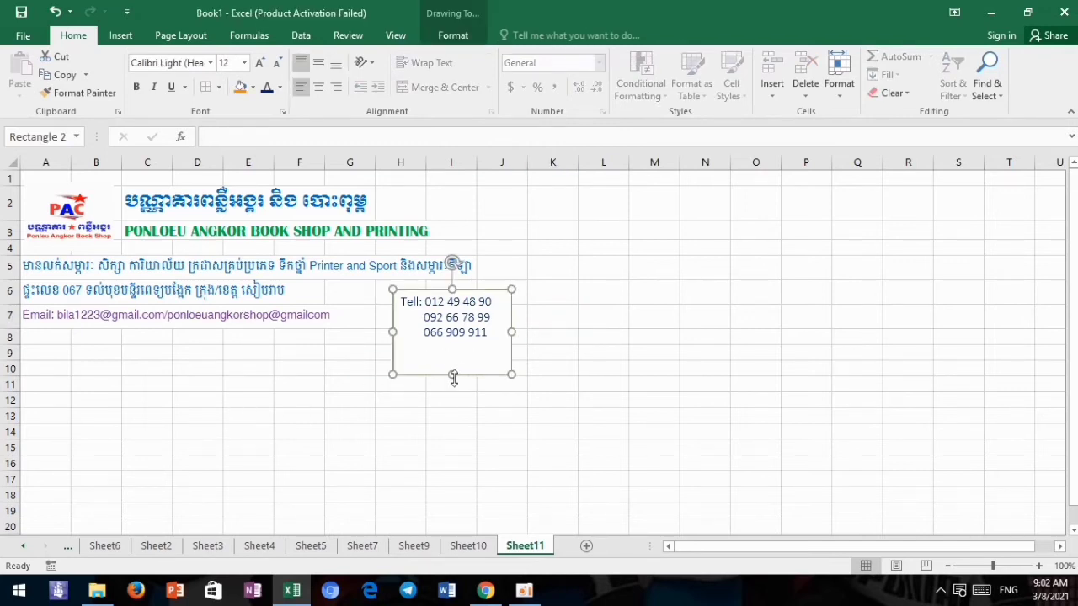
pyautogui.hotkey('ctrl', 'c')
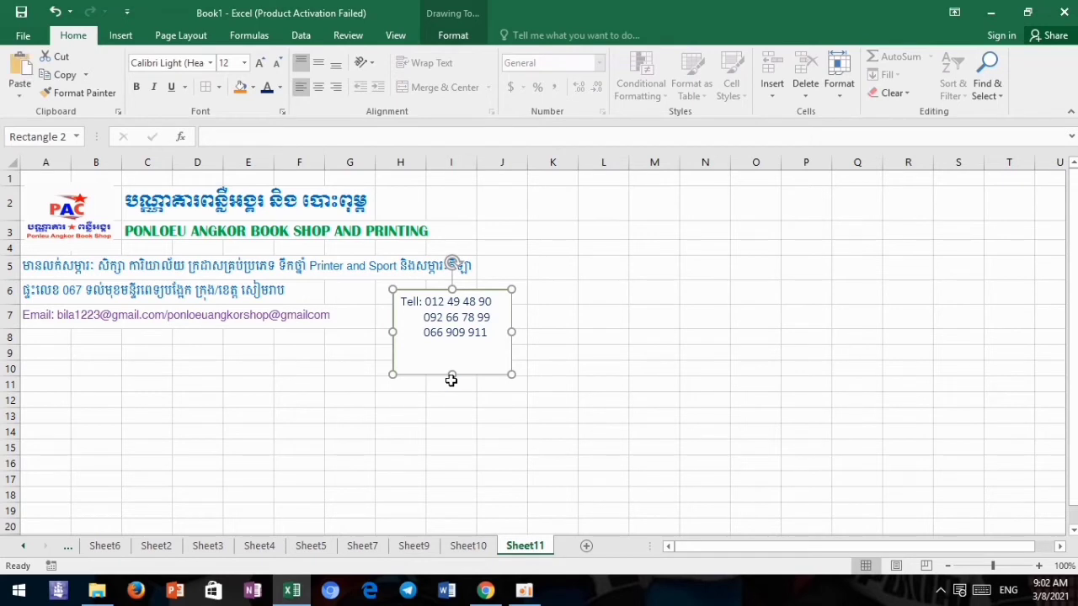
pyautogui.hotkey('ctrl', 'v')
# Step: Move the duplicate under the email line and type the Khmer invoice heading with 'INVICE' below
pyautogui.moveTo(475, 374)
pyautogui.mouseDown()
pyautogui.moveTo(231, 406)
pyautogui.moveTo(172, 345)
pyautogui.mouseUp()
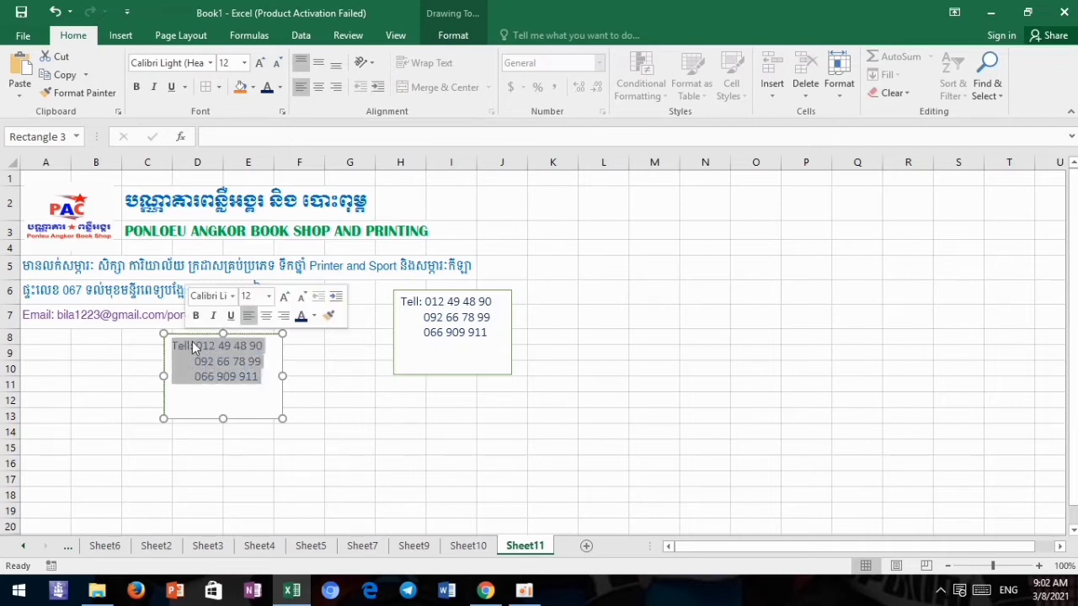
pyautogui.write('រ')
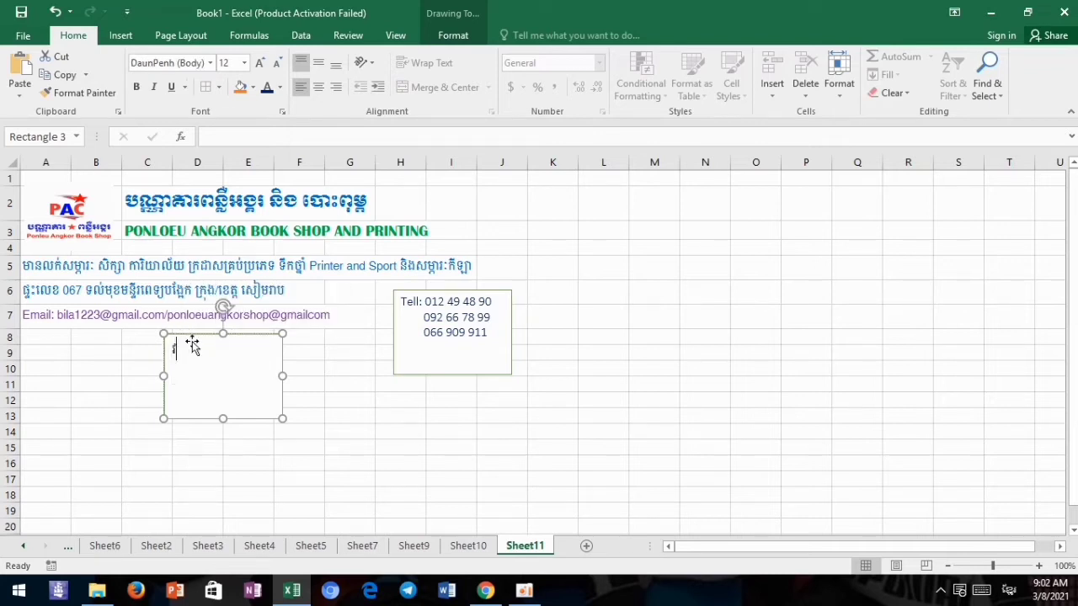
pyautogui.write('ក')
pyautogui.write('័យបត')
pyautogui.press('BackSpace')
pyautogui.write('័ត្រ')
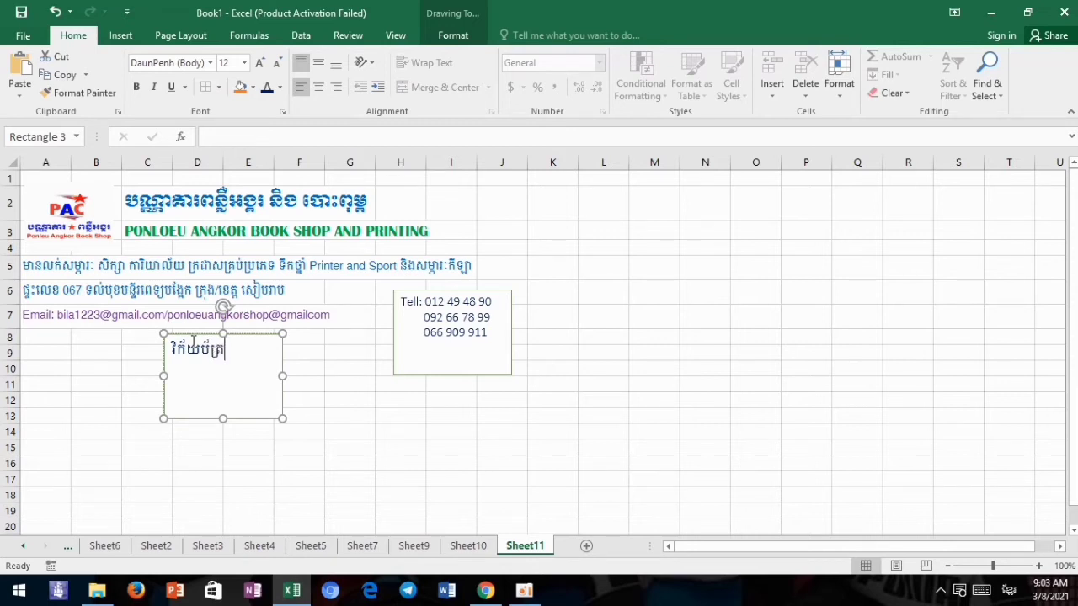
pyautogui.press('Return')
pyautogui.hotkey('alt', 'shift')
pyautogui.write('INVICE')
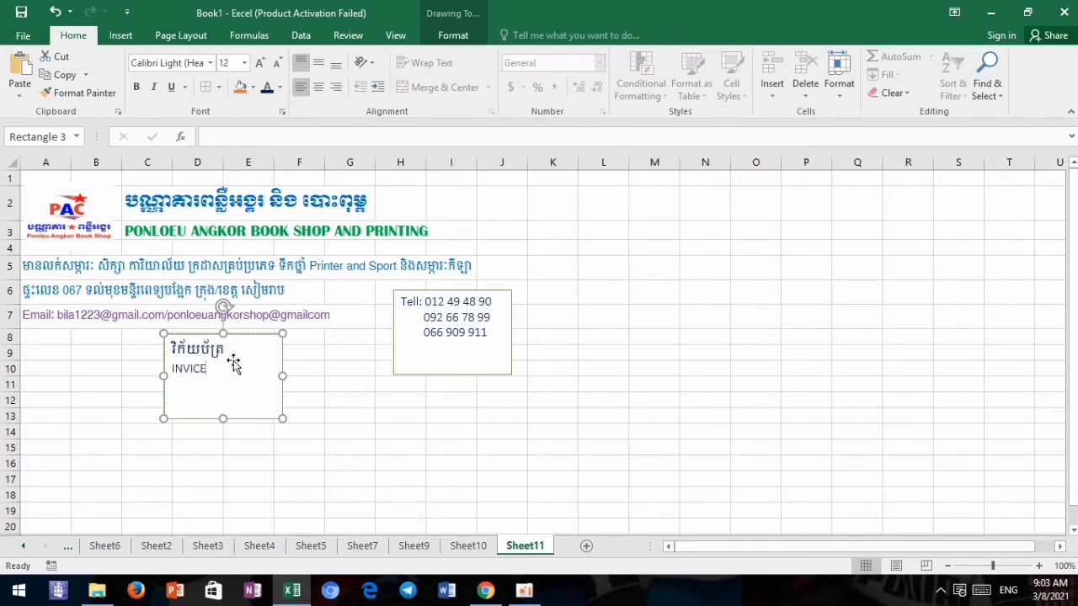
# Step: Set the box text to Khmer OS Muol Light in red, widen it, centre it, and move it lower
pyautogui.click(222, 335)
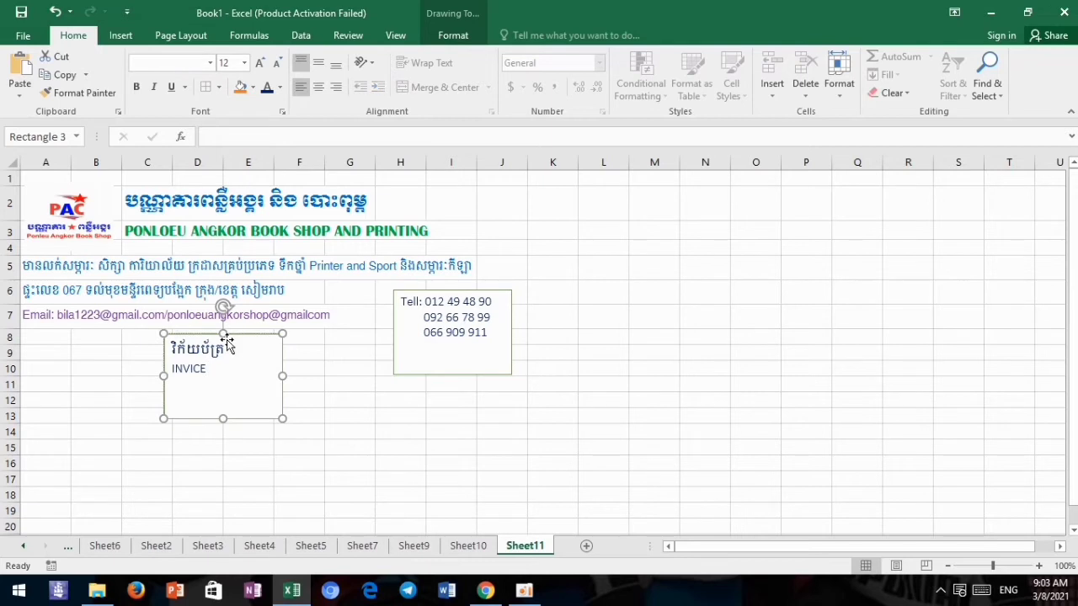
pyautogui.click(210, 63)
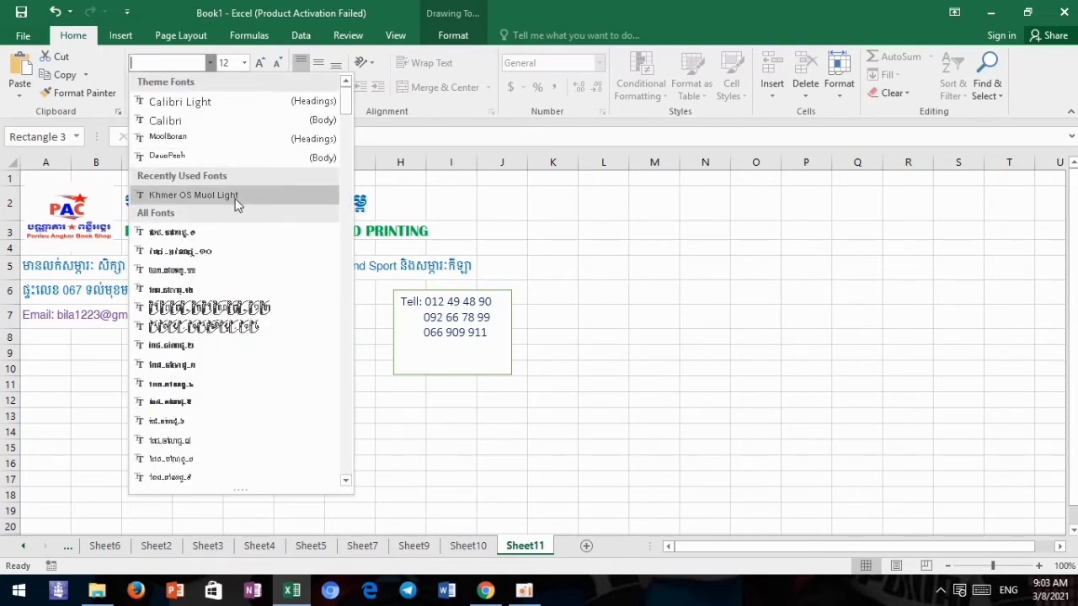
pyautogui.click(235, 196)
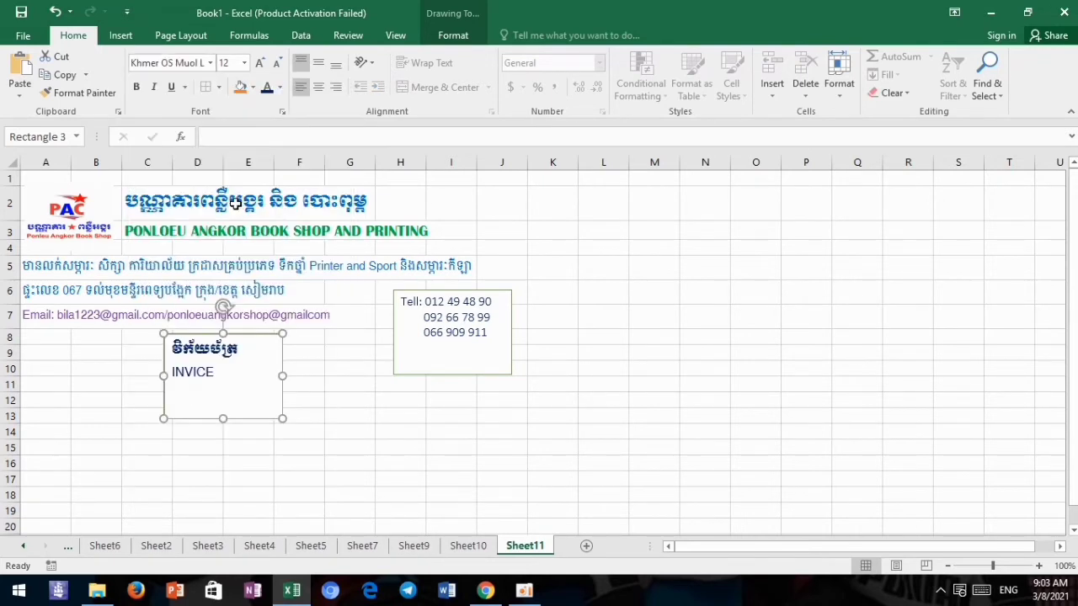
pyautogui.click(279, 87)
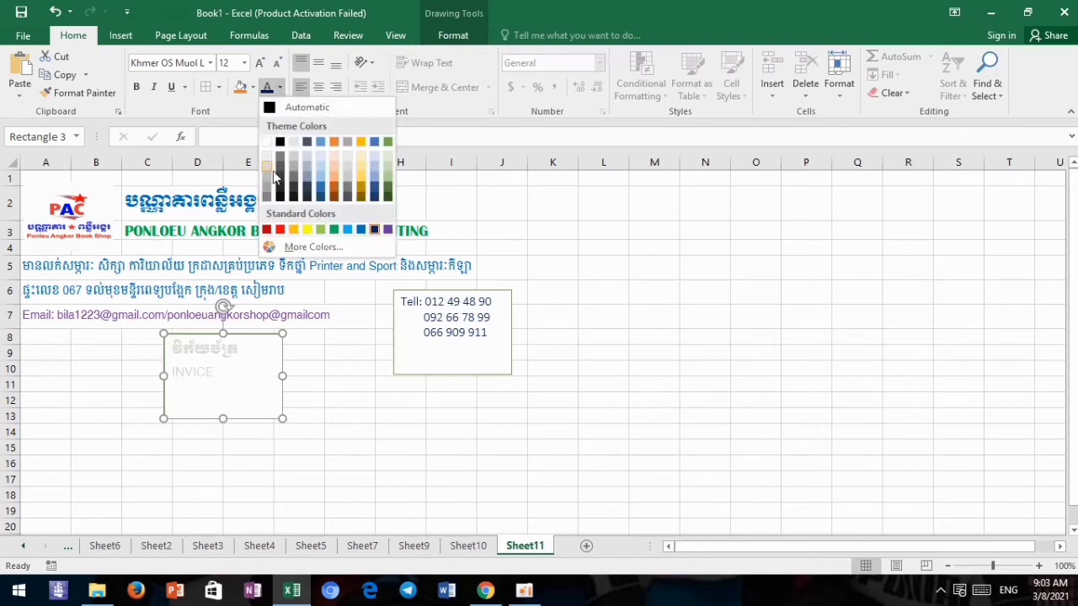
pyautogui.click(280, 230)
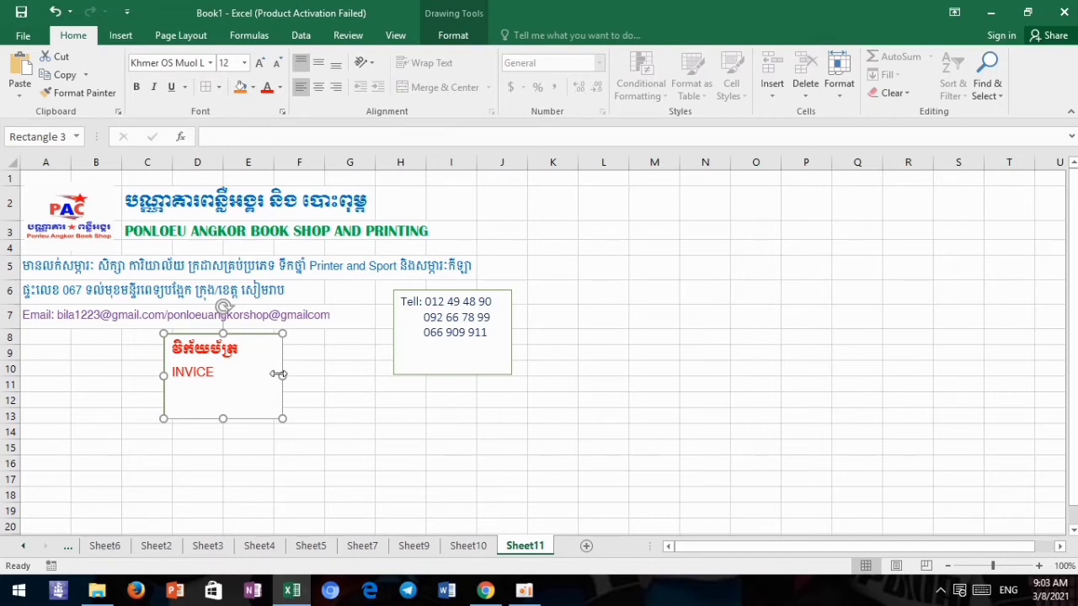
pyautogui.moveTo(278, 374); pyautogui.dragTo(341, 371)
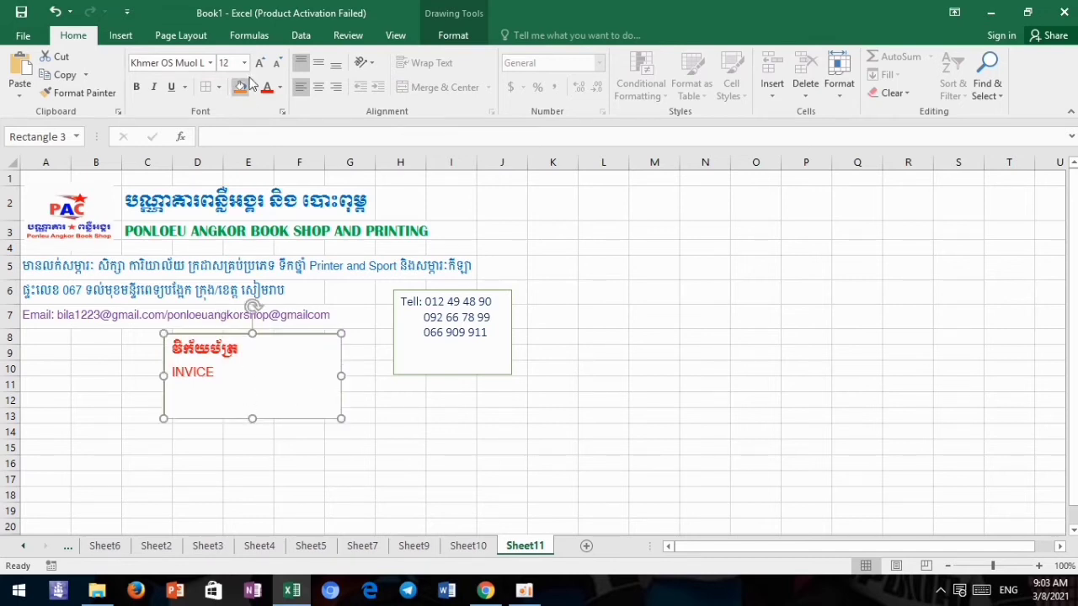
pyautogui.click(319, 87)
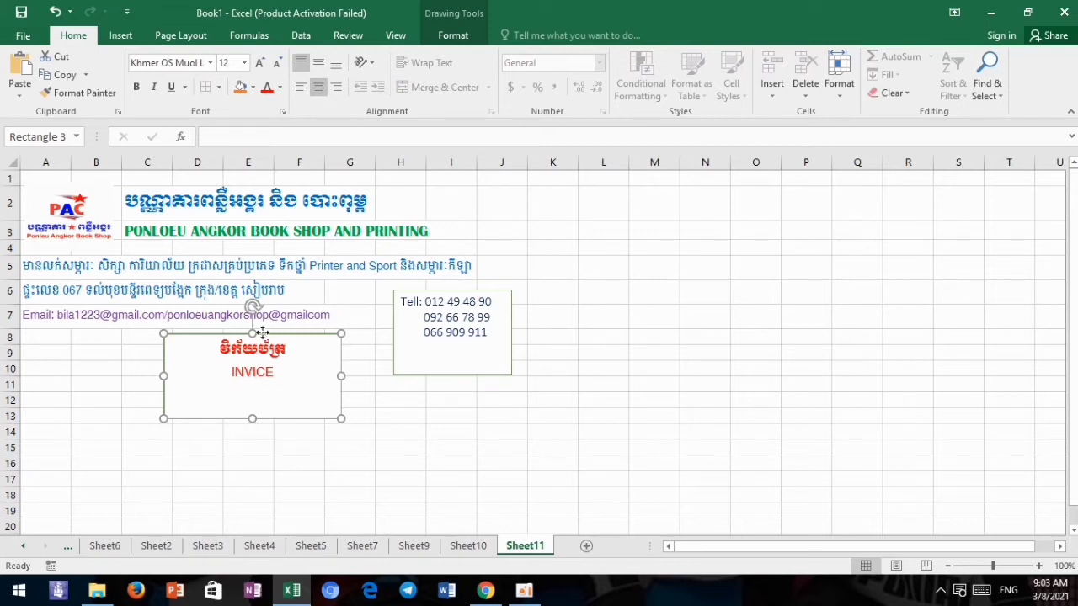
pyautogui.moveTo(262, 334); pyautogui.dragTo(268, 377)
pyautogui.click(432, 414)
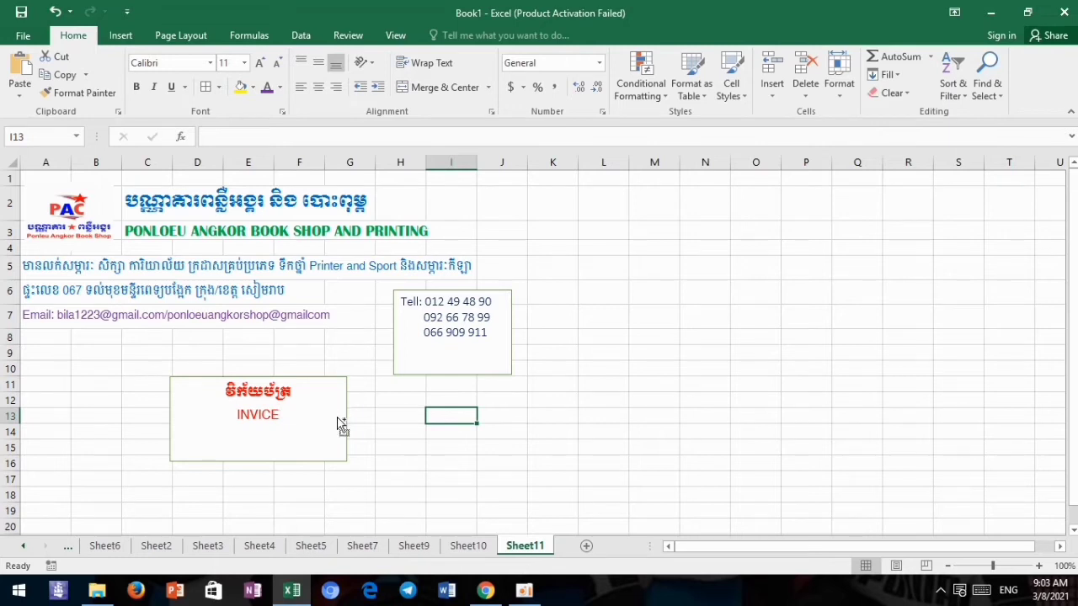
pyautogui.hotkey('ctrl', 'v')
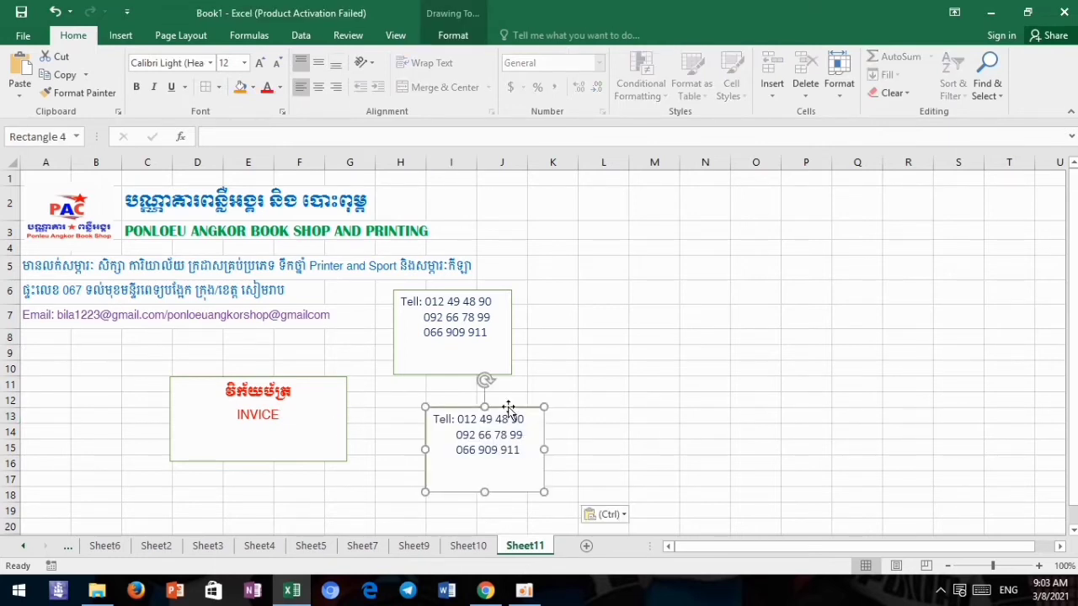
# Step: Turn one copy into a dotted 'Sold to:' / 'Tell:' box at left; place another below the original
pyautogui.moveTo(508, 410); pyautogui.dragTo(122, 338)
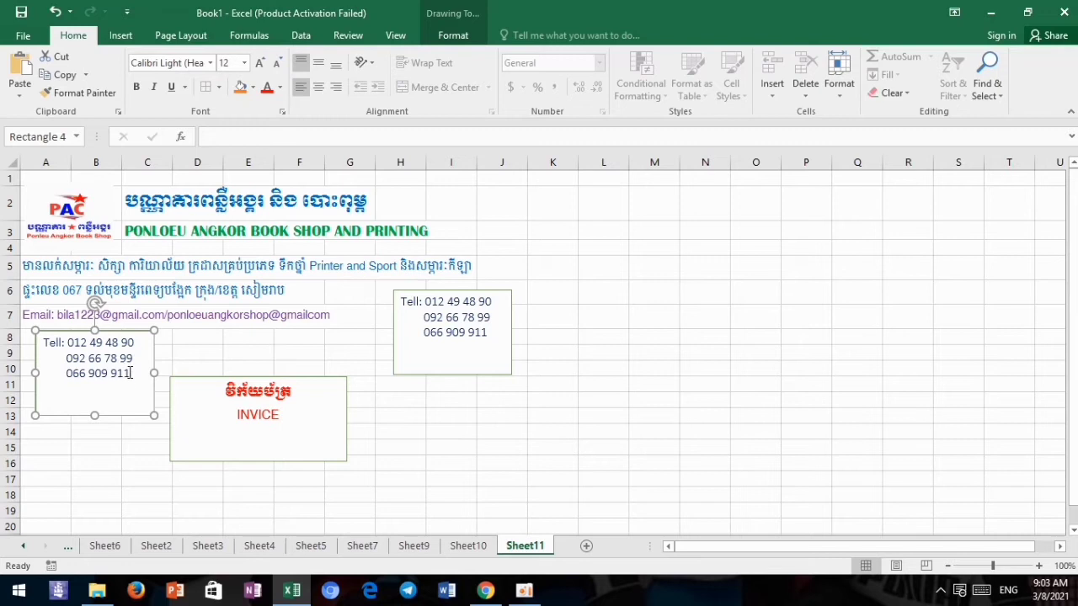
pyautogui.moveTo(130, 373); pyautogui.dragTo(46, 341)
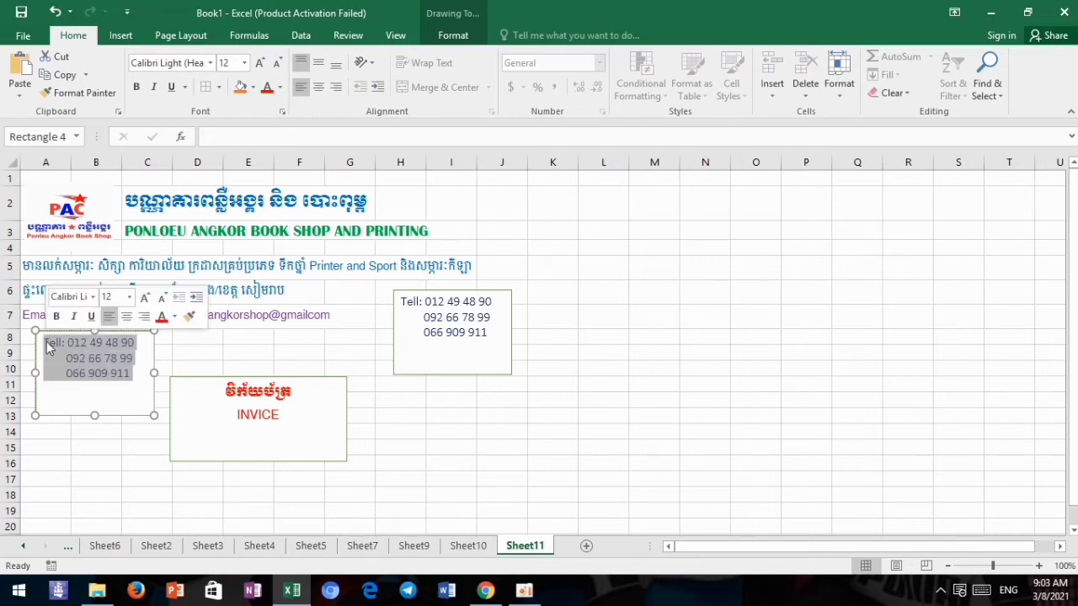
pyautogui.write('ទ')
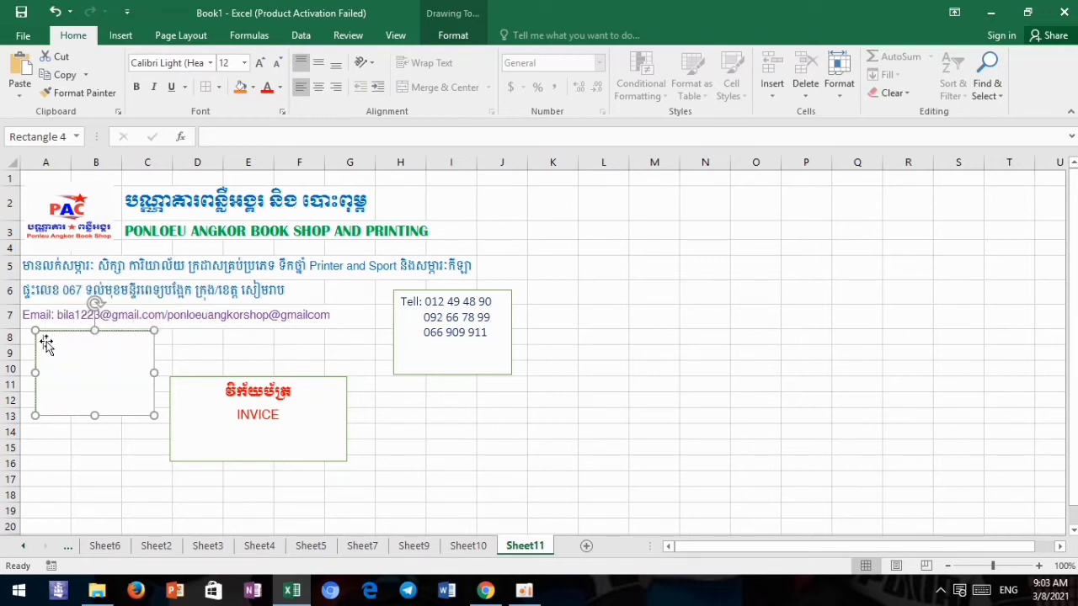
pyautogui.write('old')
pyautogui.write('o')
pyautogui.write(':')
pyautogui.write('................')
pyautogui.write('Tell')
pyautogui.write(':')
pyautogui.write(':')
pyautogui.write('................')
pyautogui.click(160, 343)
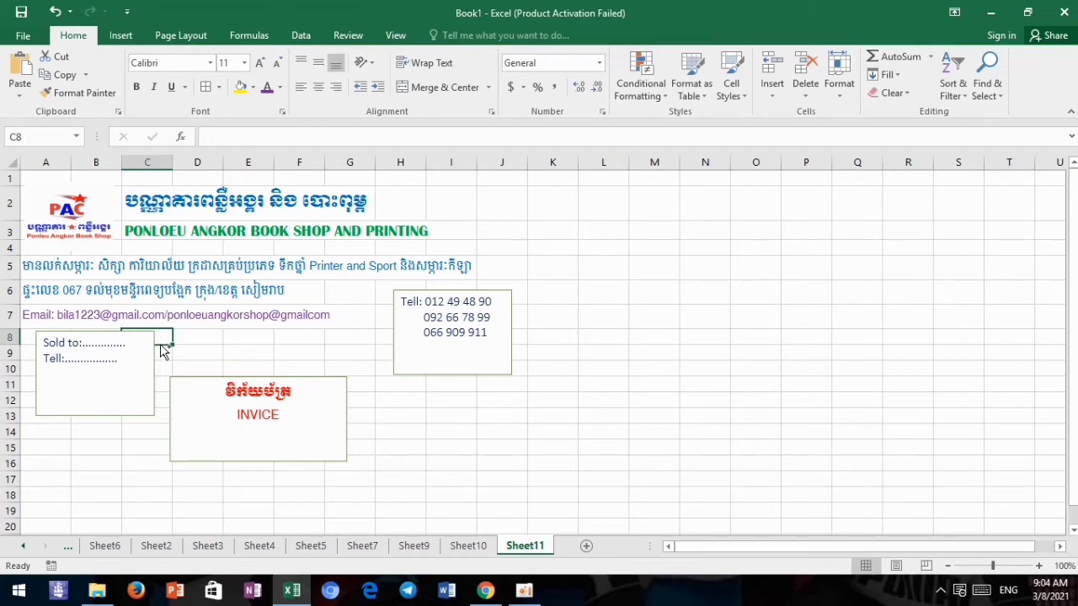
pyautogui.hotkey('ctrl', 'v')
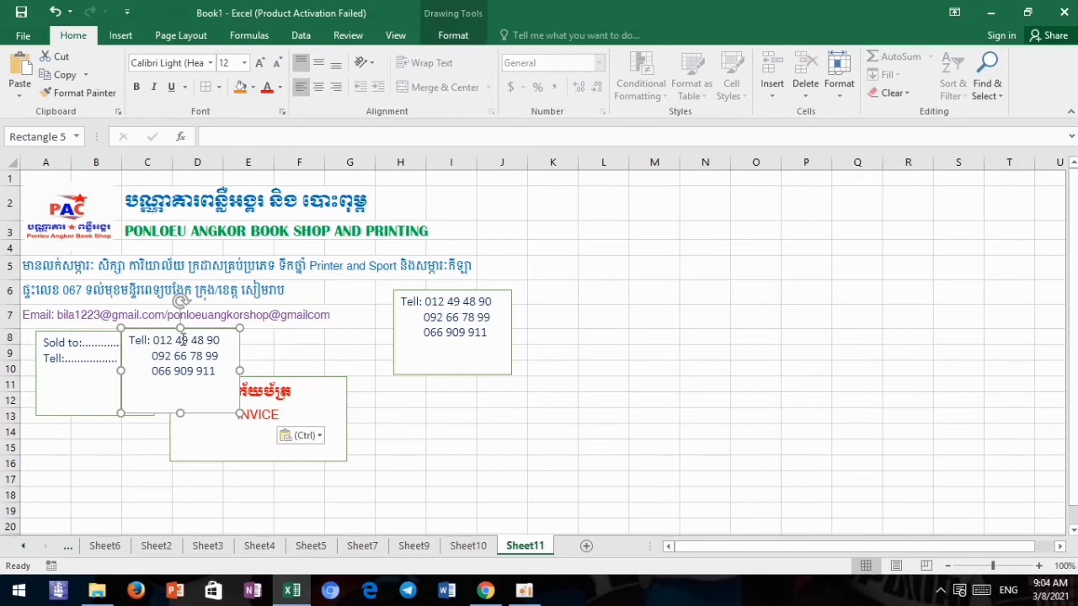
pyautogui.moveTo(201, 331); pyautogui.dragTo(461, 387)
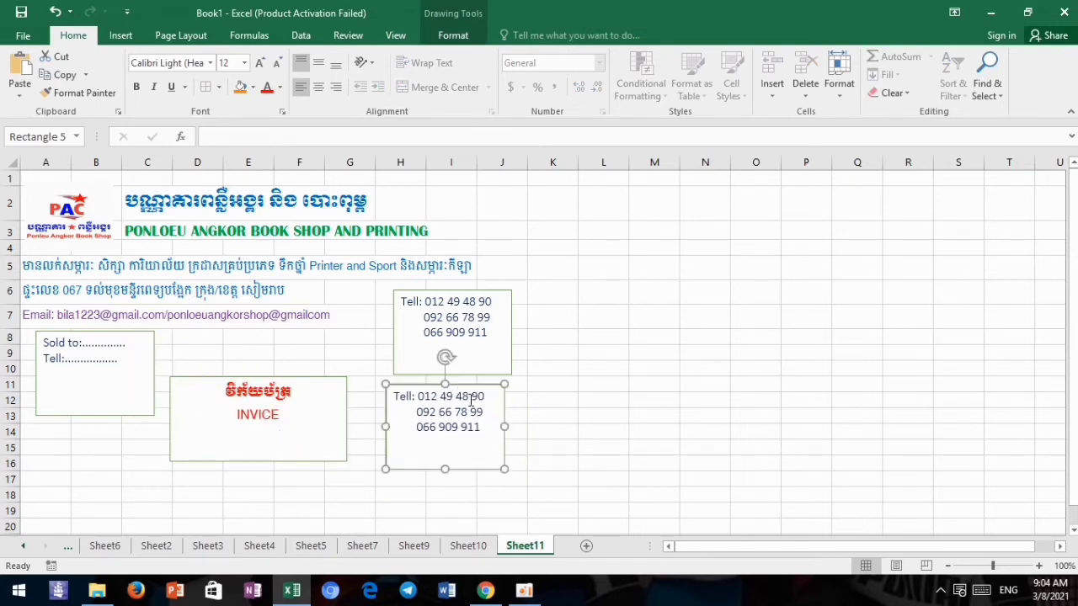
# Step: Replace the lower copy's text with dotted 'N' and 'Date ..../..../....' lines and widen the box
pyautogui.moveTo(482, 433); pyautogui.dragTo(398, 394)
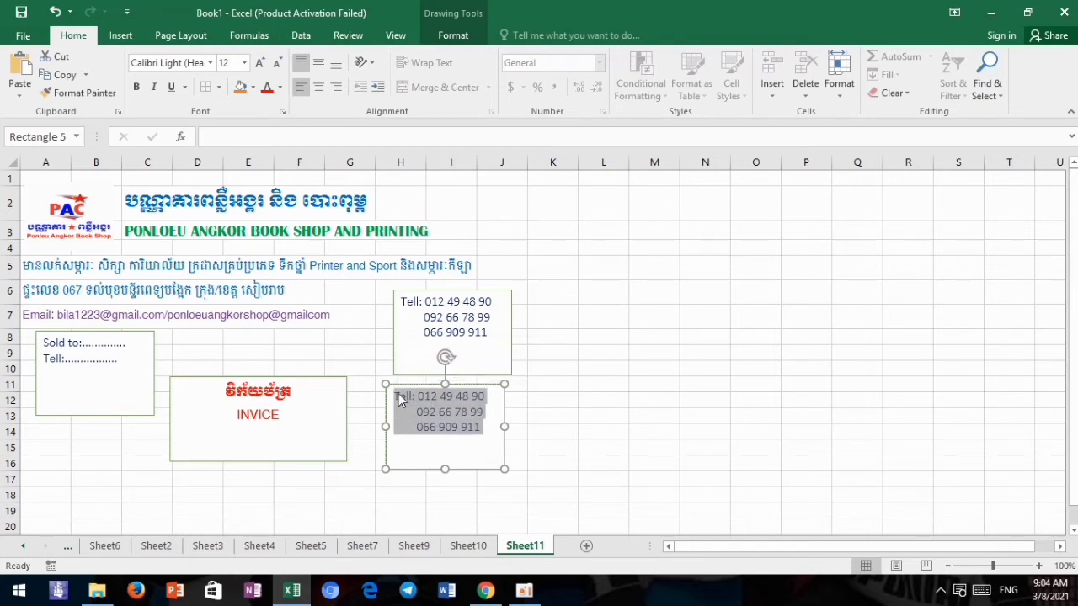
pyautogui.write('N')
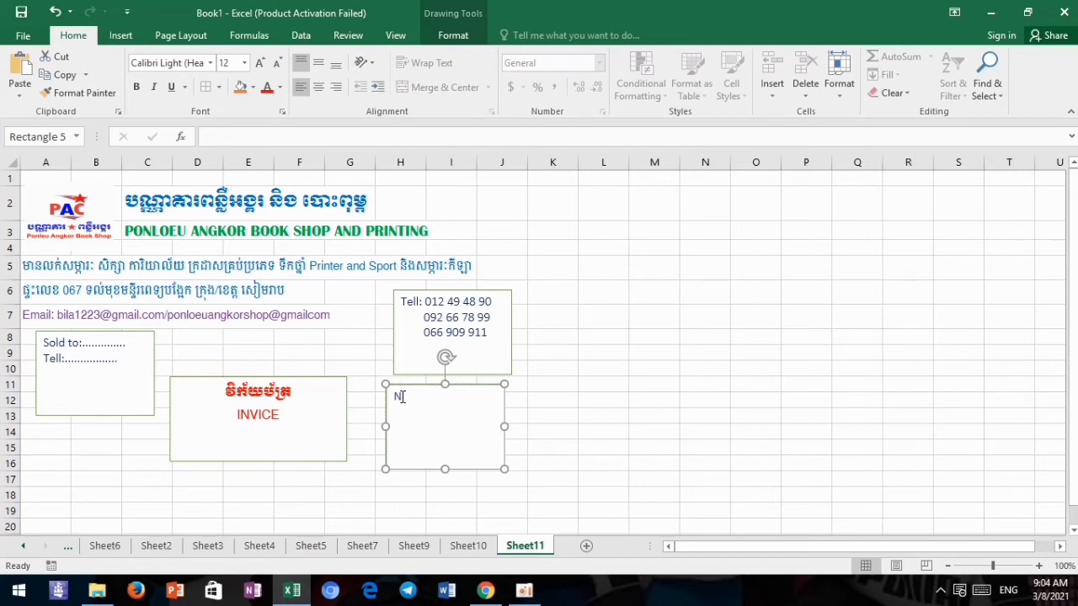
pyautogui.write('ឈ្មោះ')
pyautogui.press('BackSpace')
pyautogui.press('BackSpace')
pyautogui.press('BackSpace')
pyautogui.press('BackSpace')
pyautogui.press('BackSpace')
pyautogui.write('................')
pyautogui.write('... ')
pyautogui.write('De')
pyautogui.press('BackSpace')
pyautogui.write('ate')
pyautogui.write('¾¾')
pyautogui.press('BackSpace')
pyautogui.press('BackSpace')
pyautogui.press('BackSpace')
pyautogui.write('..')
pyautogui.write('e.......')
pyautogui.moveTo(504, 426); pyautogui.dragTo(559, 426)
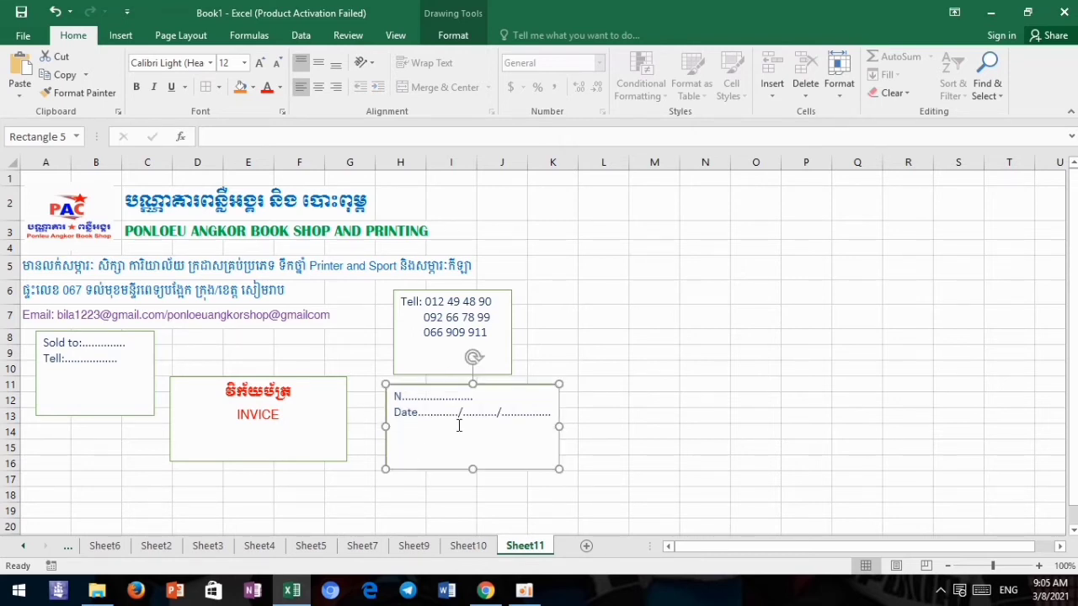
pyautogui.click(387, 522)
pyautogui.moveTo(44, 463)
pyautogui.mouseDown()
pyautogui.moveTo(479, 486)
pyautogui.moveTo(202, 476)
pyautogui.mouseUp()
# Step: Enter Khmer column headings in A16, B16 and C16, starting with number and item description
pyautogui.click(48, 465)
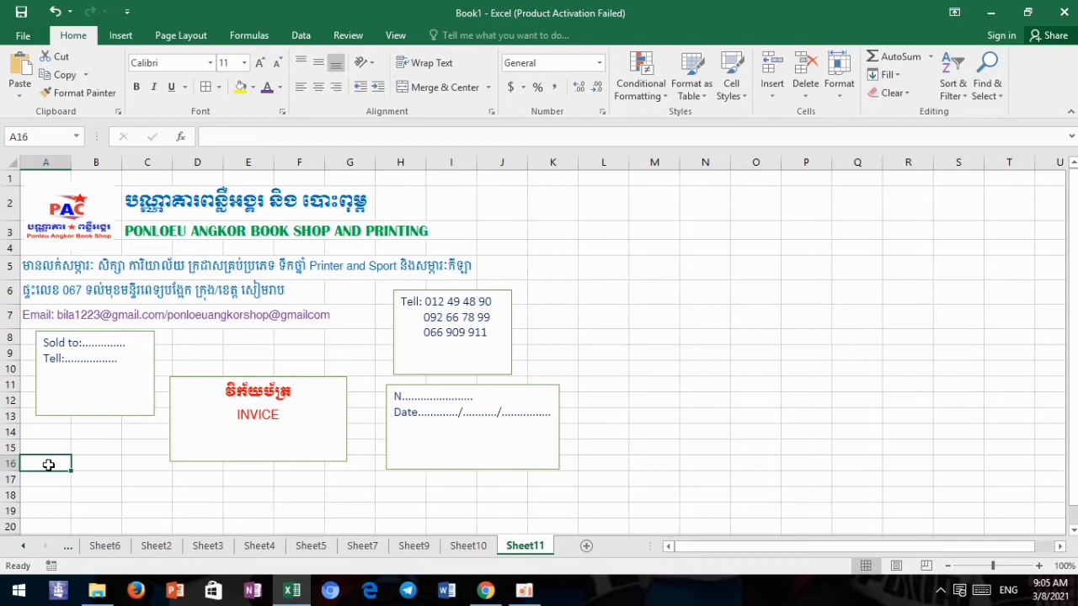
pyautogui.write('ល.រ')
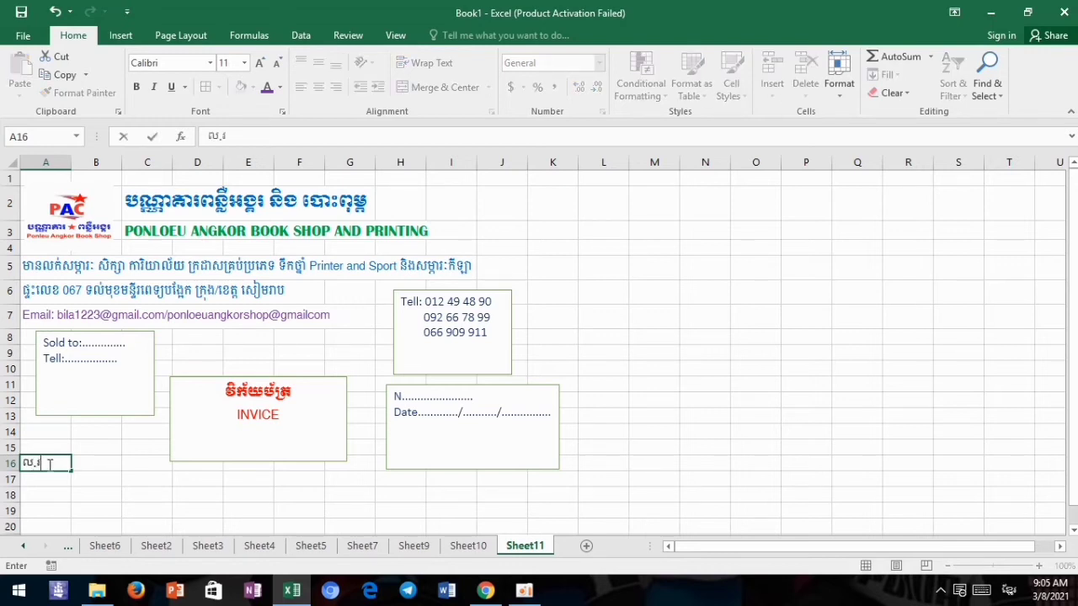
pyautogui.press('Tab')
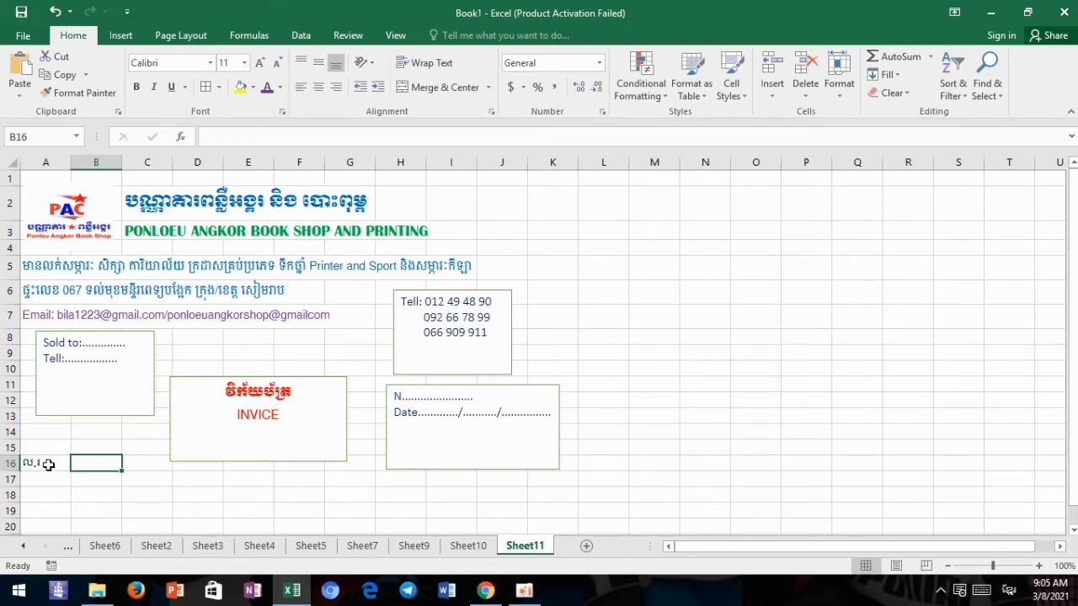
pyautogui.write('៖')
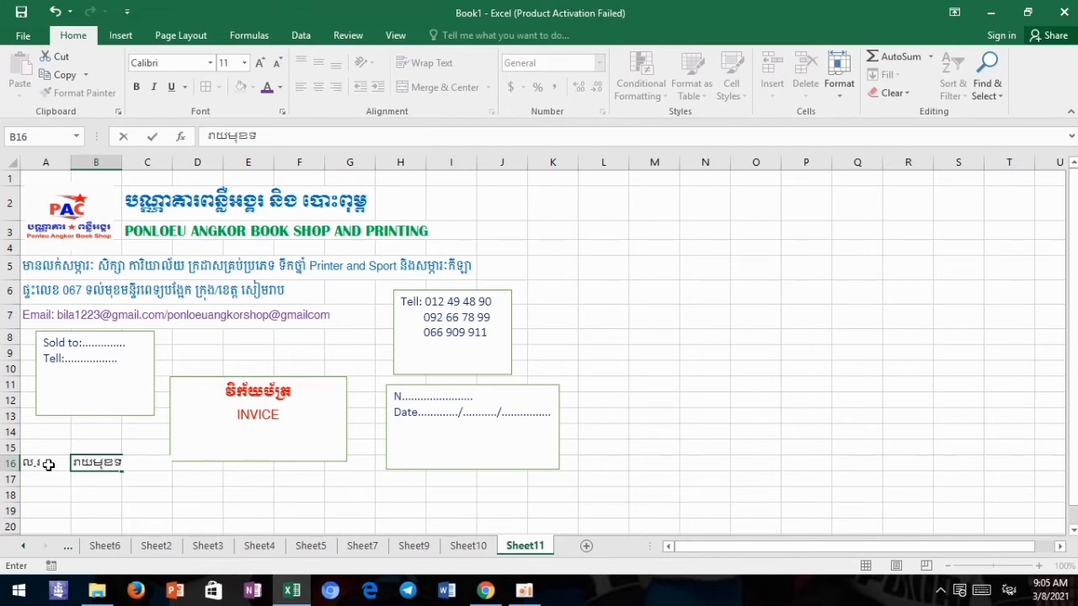
pyautogui.write('និញ')
pyautogui.click(182, 489)
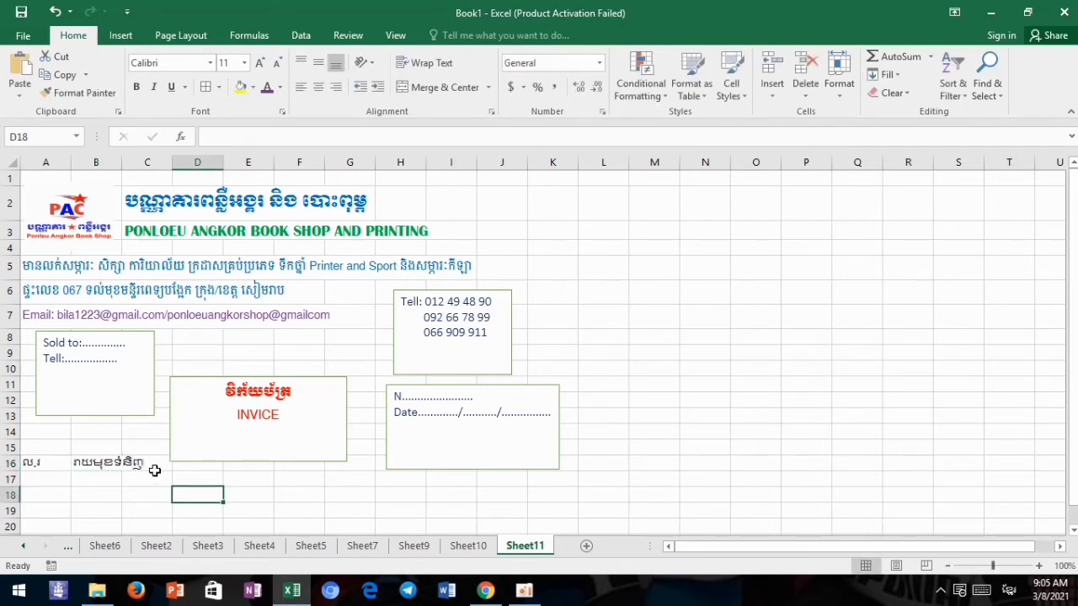
pyautogui.click(155, 468)
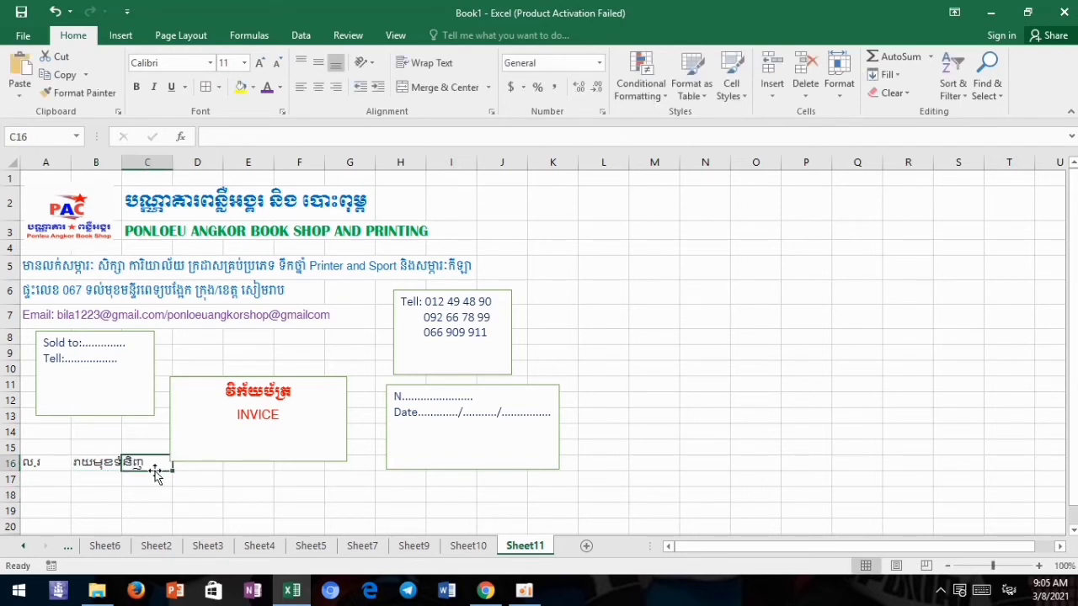
pyautogui.write('ថ')
pyautogui.write('ំន')
pyautogui.press('BackSpace')
pyautogui.press('BackSpace')
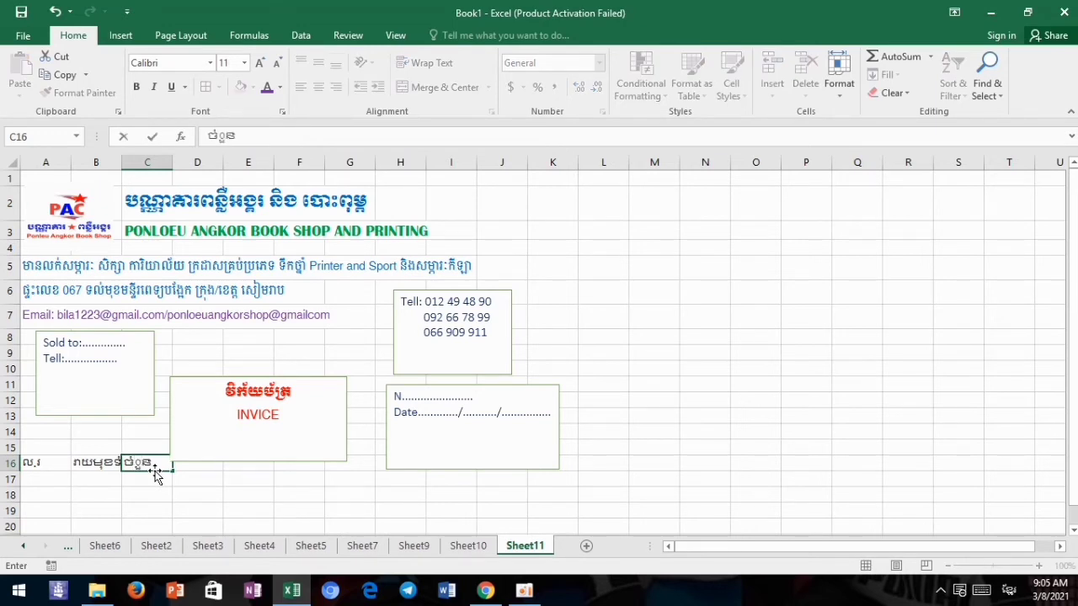
pyautogui.press('BackSpace')
pyautogui.press('BackSpace')
pyautogui.press('BackSpace')
pyautogui.click(195, 462)
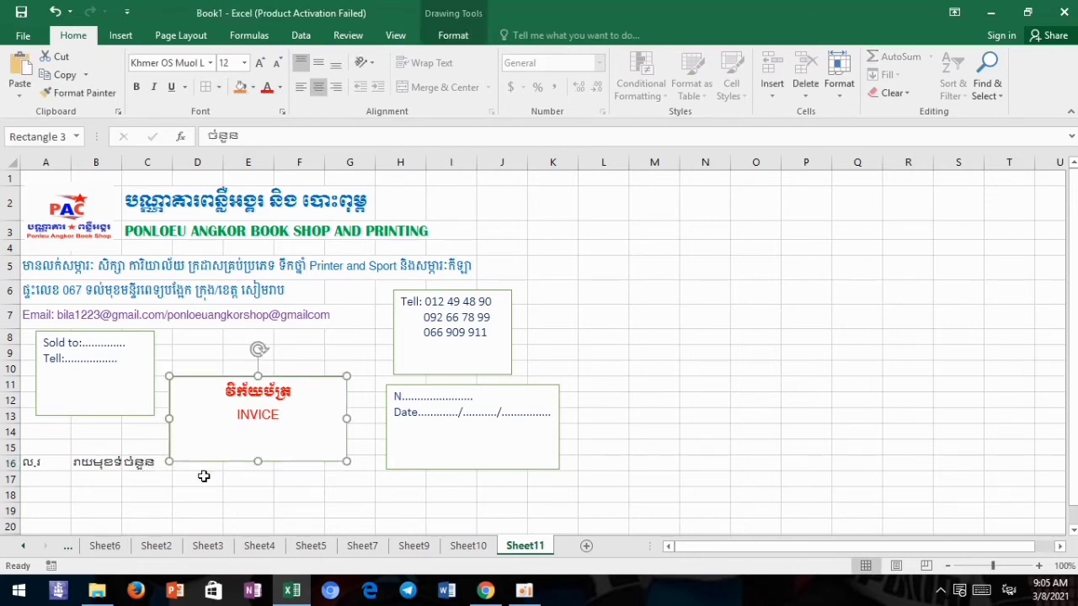
# Step: Move the INVICE title box up slightly
pyautogui.click(212, 476)
pyautogui.click(207, 461)
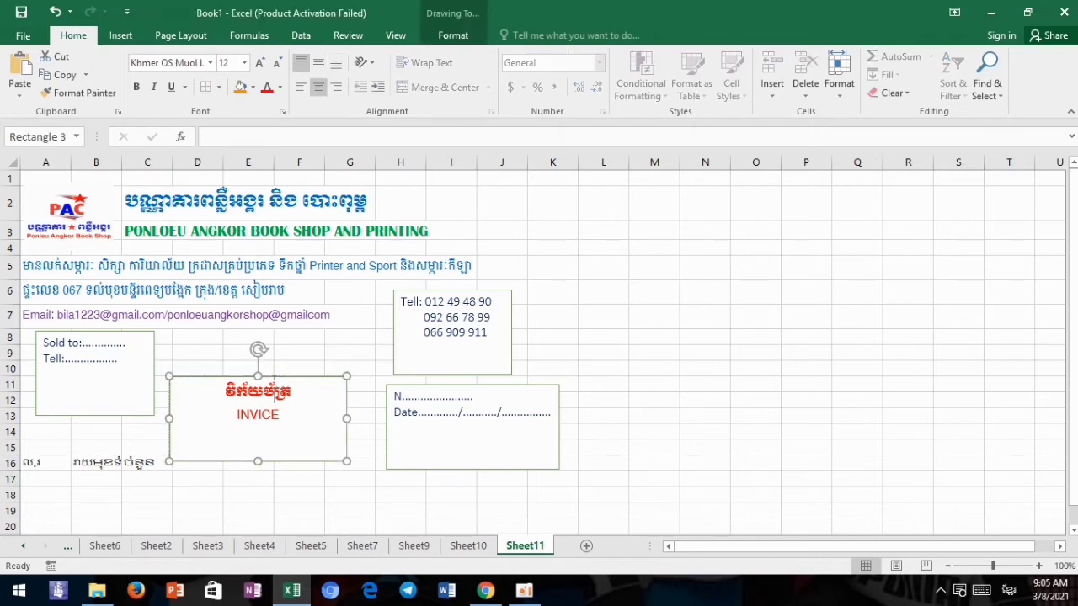
pyautogui.moveTo(266, 377); pyautogui.dragTo(269, 344)
# Step: Type the Khmer unit-price heading in D16 and begin the total-price heading in E16
pyautogui.click(196, 466)
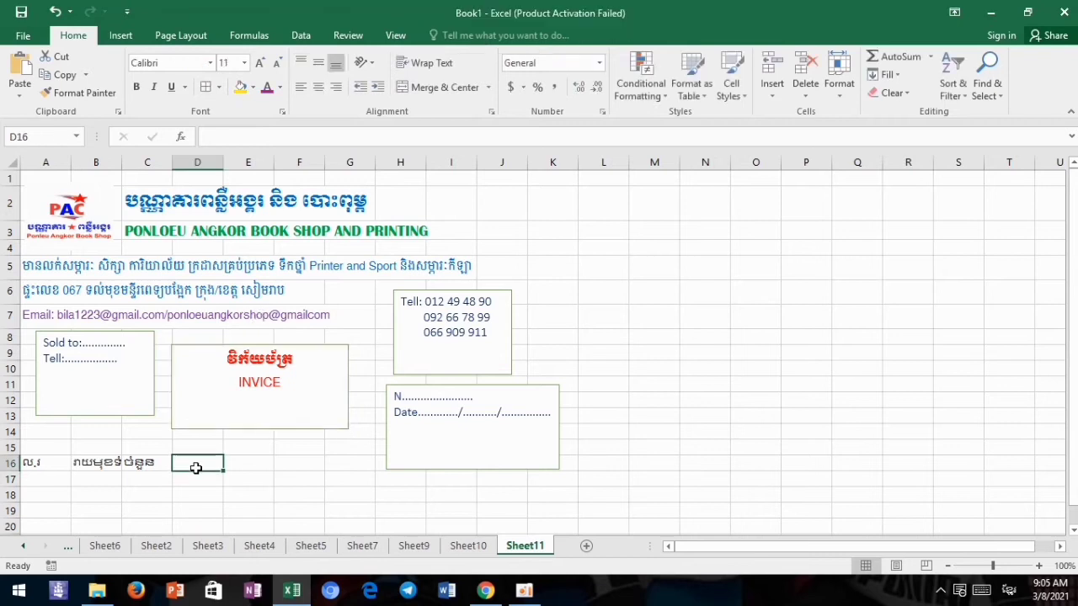
pyautogui.write('ទម្')
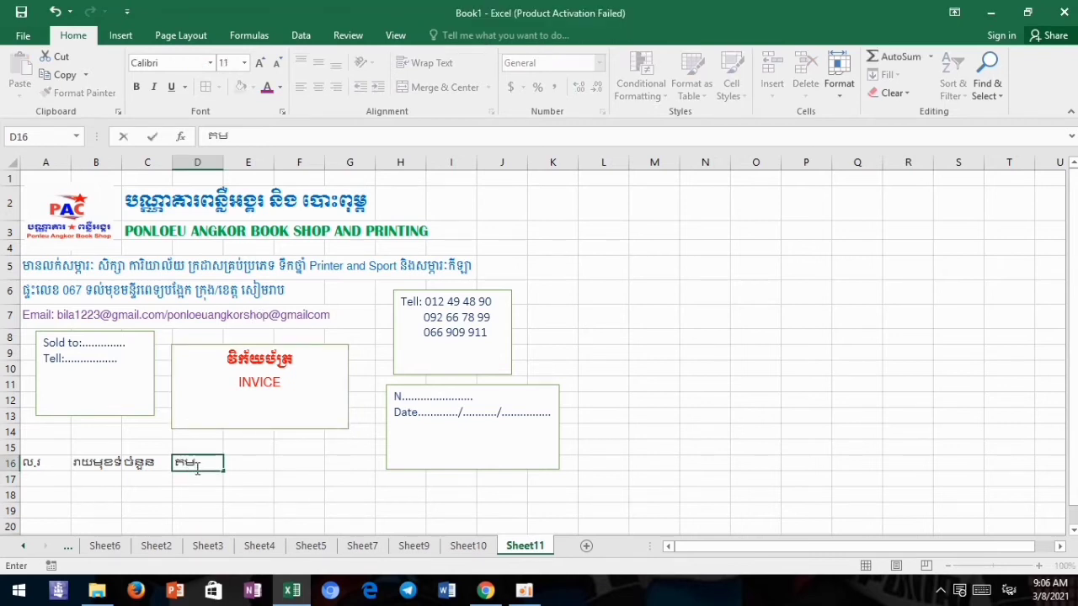
pyautogui.write('លៃរាយ')
pyautogui.click(251, 470)
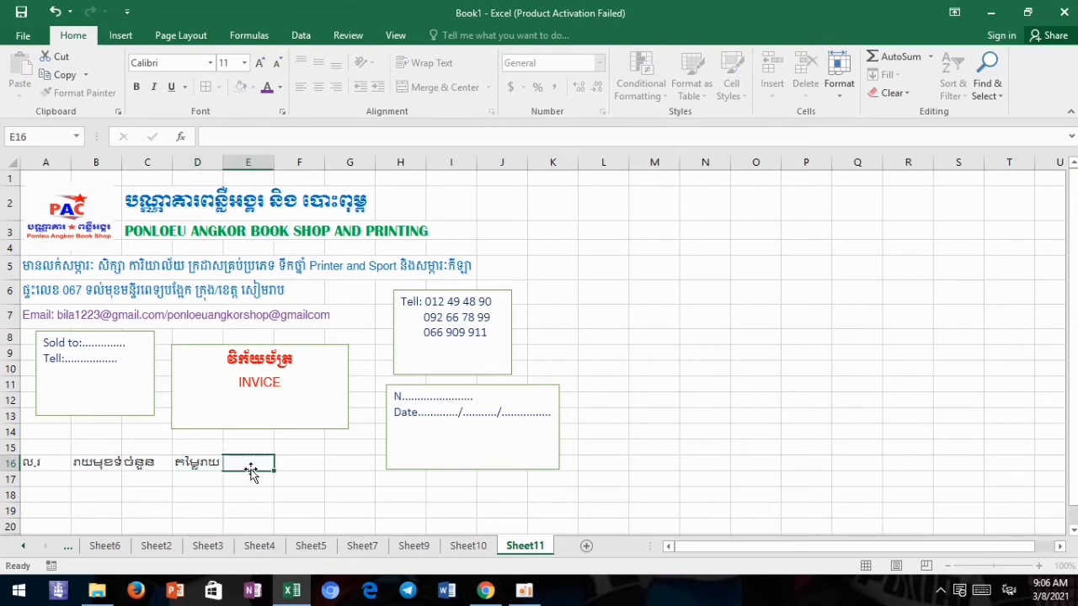
pyautogui.write('ស')
pyautogui.write('ៃ')
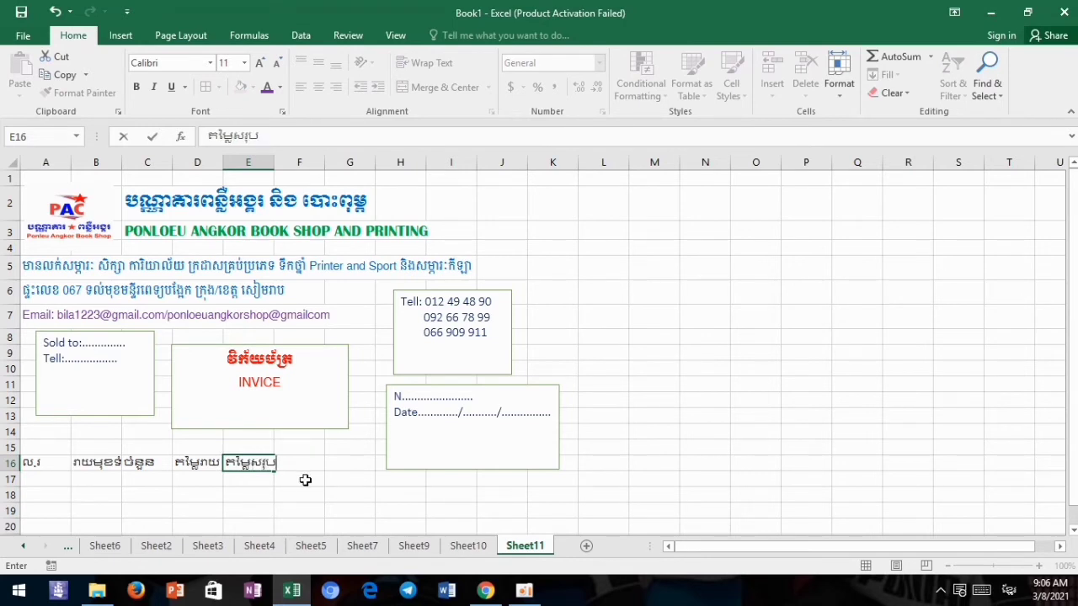
# Step: Select the heading cells A16:E16 and undo the accidental entries typed into A16
pyautogui.moveTo(32, 468)
pyautogui.mouseDown()
pyautogui.moveTo(265, 463)
pyautogui.moveTo(266, 475)
pyautogui.mouseUp()
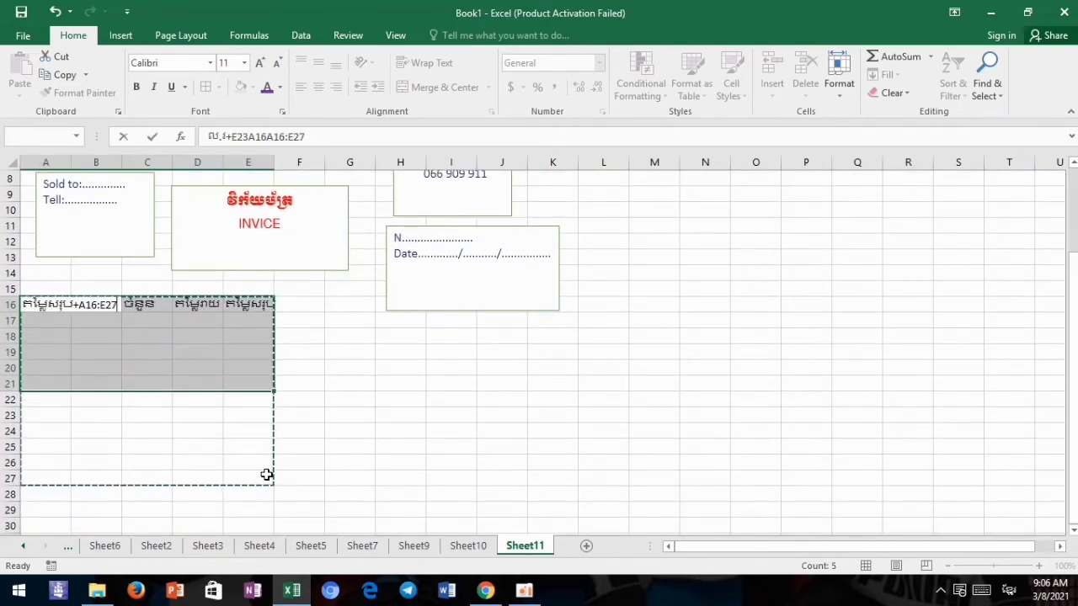
pyautogui.click(319, 413)
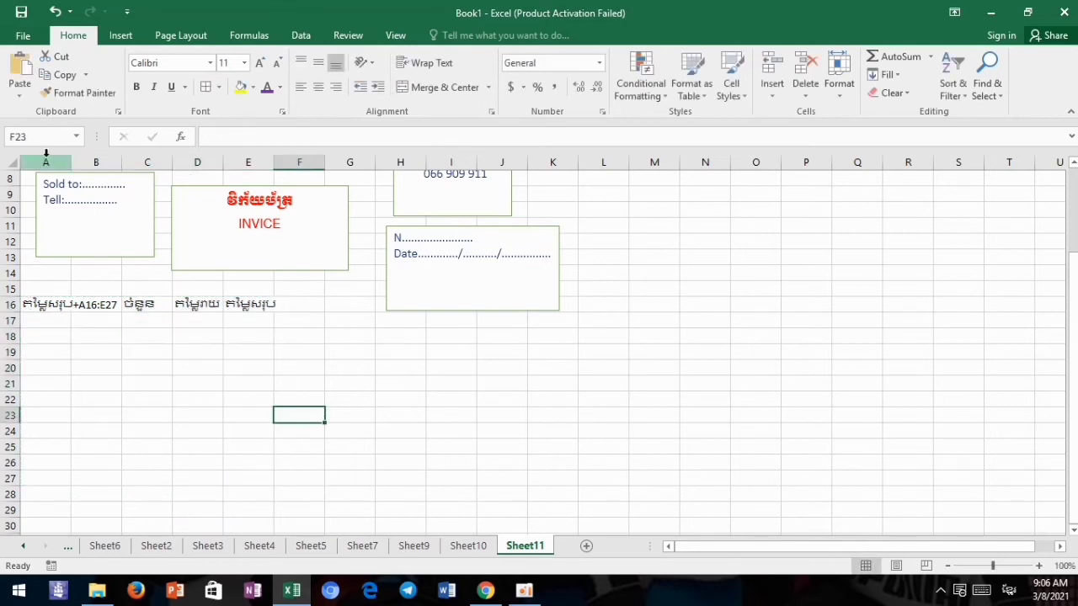
pyautogui.click(55, 11)
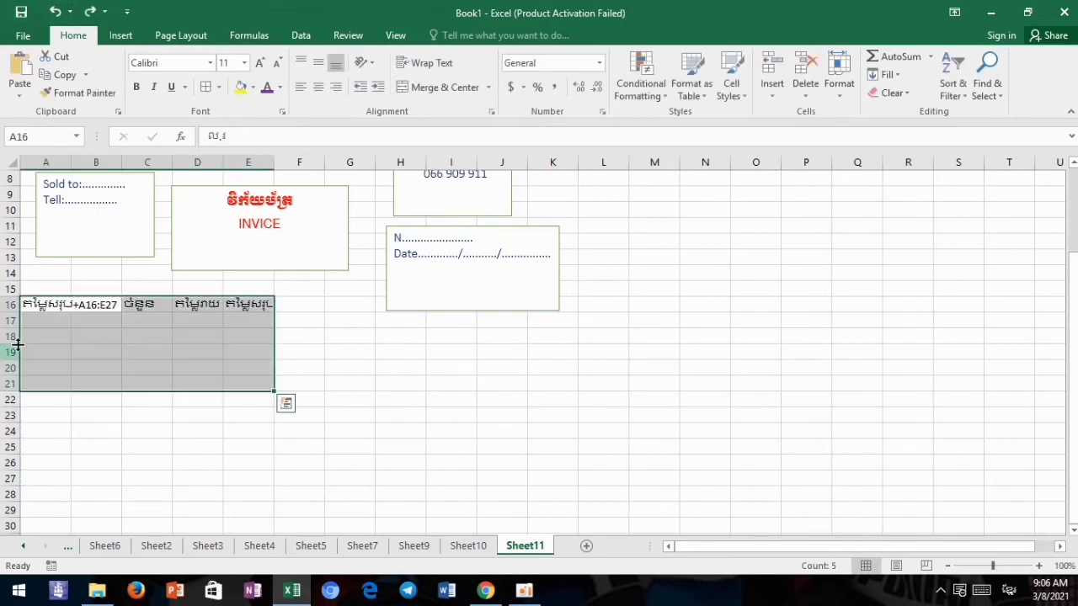
pyautogui.write('ល.រ')
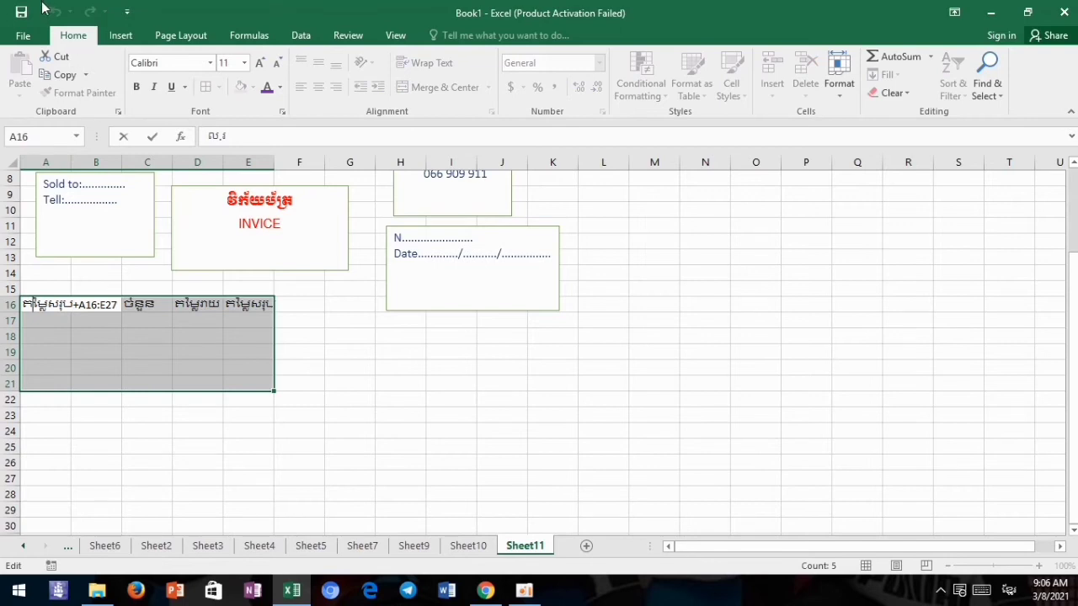
pyautogui.click(341, 411)
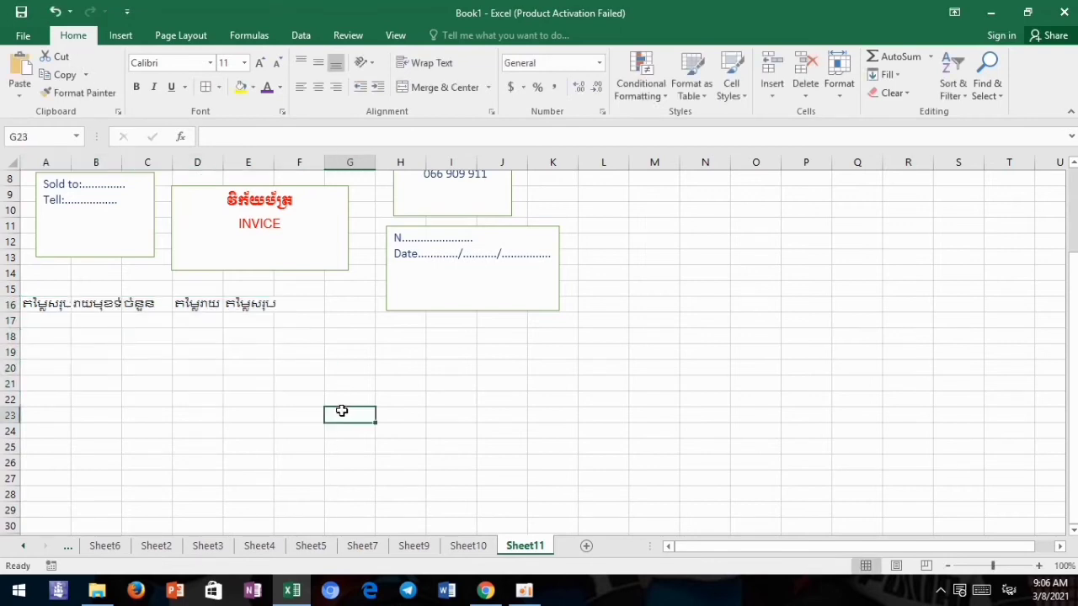
pyautogui.click(55, 11)
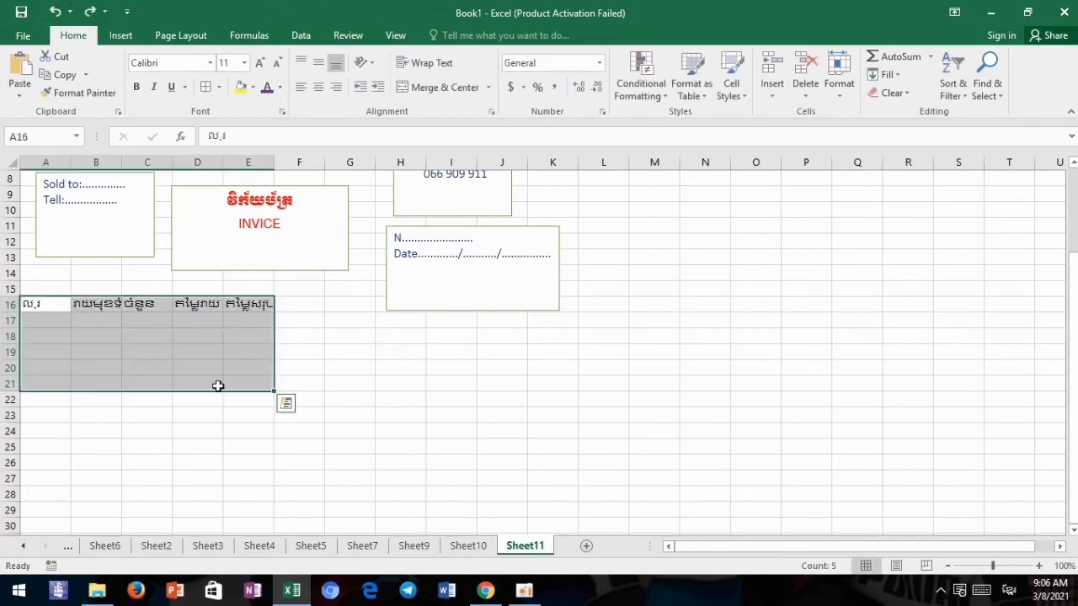
# Step: Apply All Borders to the invoice table range A16:E33
pyautogui.click(316, 348)
pyautogui.moveTo(34, 308)
pyautogui.mouseDown()
pyautogui.moveTo(230, 316)
pyautogui.moveTo(269, 514)
pyautogui.mouseUp()
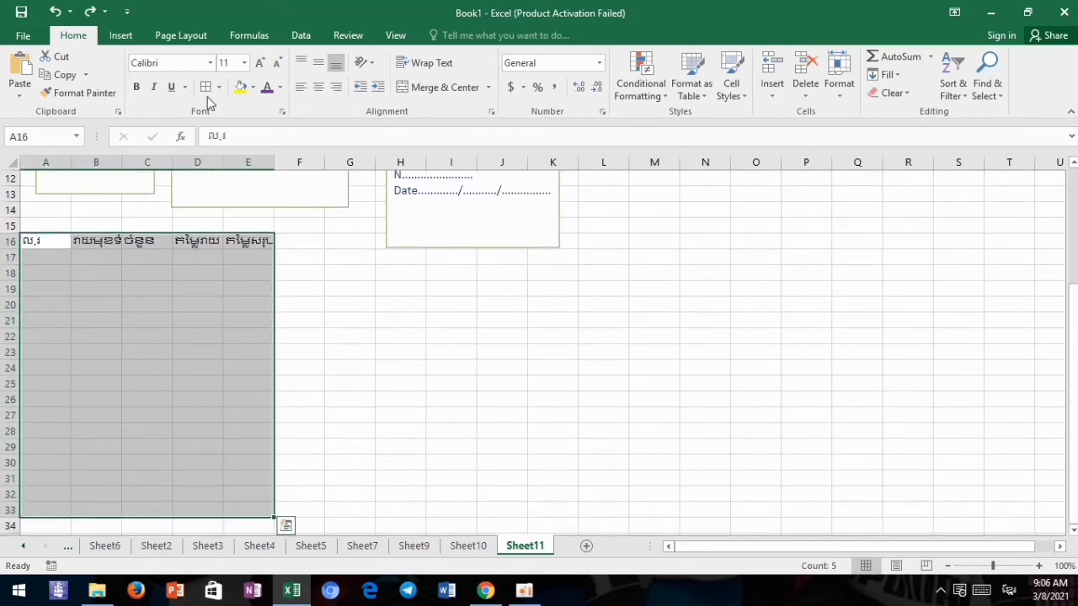
pyautogui.click(205, 88)
pyautogui.click(218, 88)
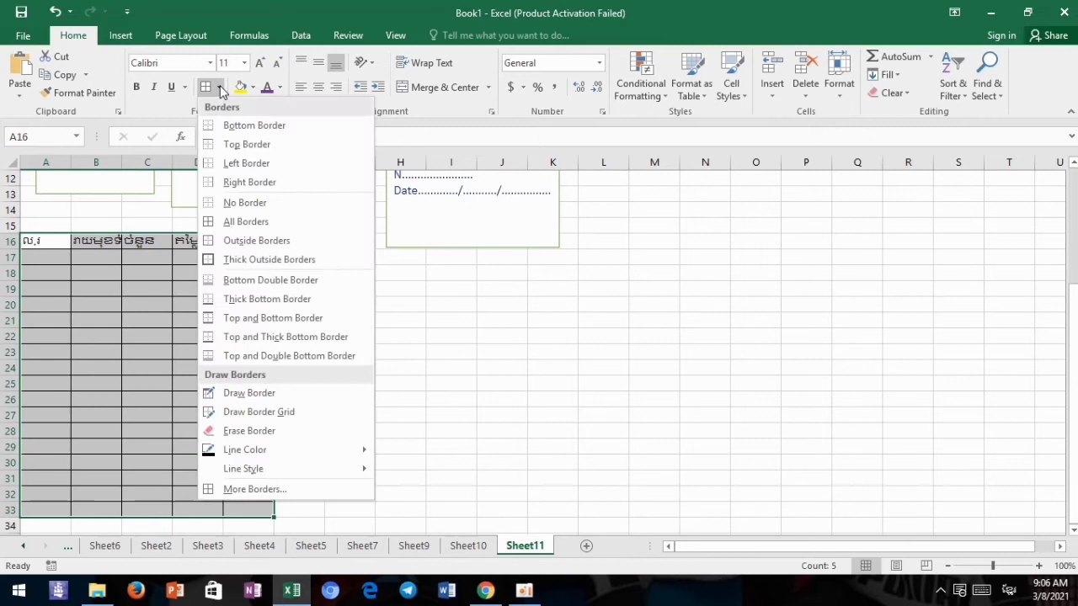
pyautogui.click(226, 223)
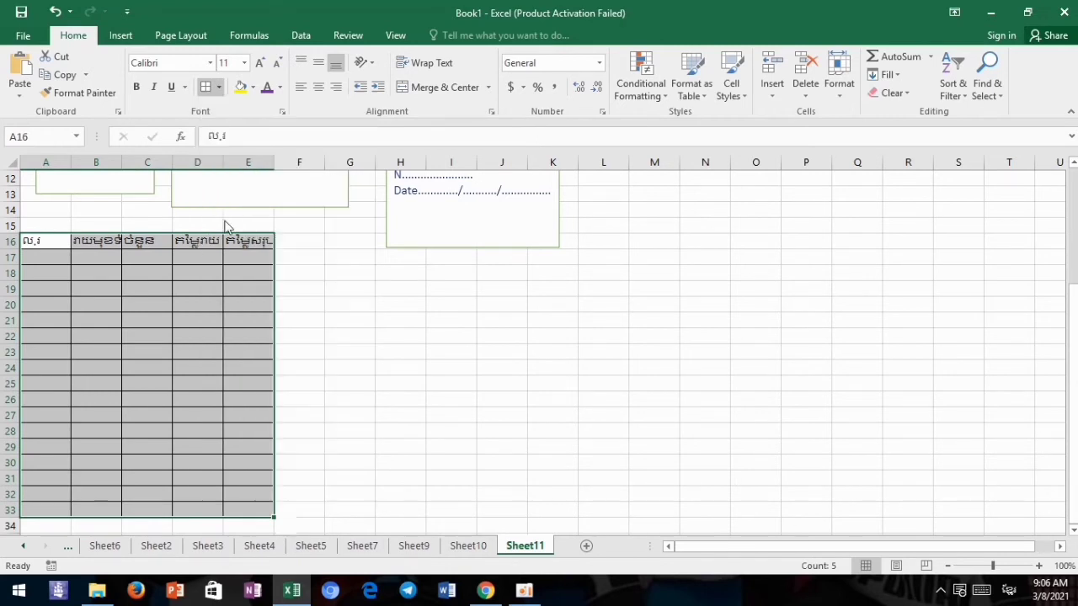
pyautogui.click(363, 348)
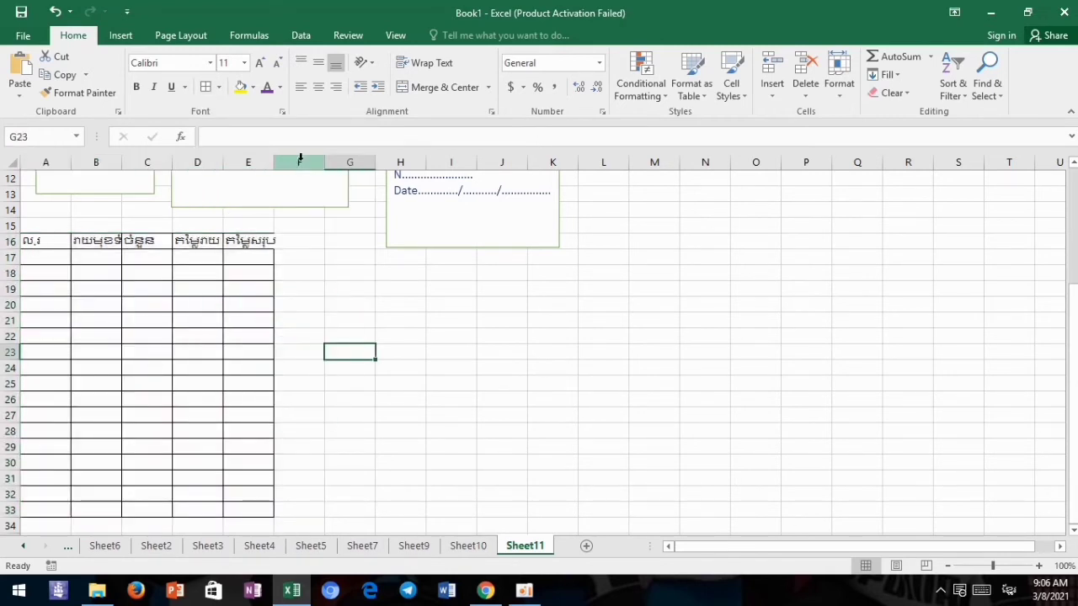
# Step: Choose A4 paper size and Portrait orientation on the Page Layout tab
pyautogui.scroll(4, 349, 318)
pyautogui.click(180, 35)
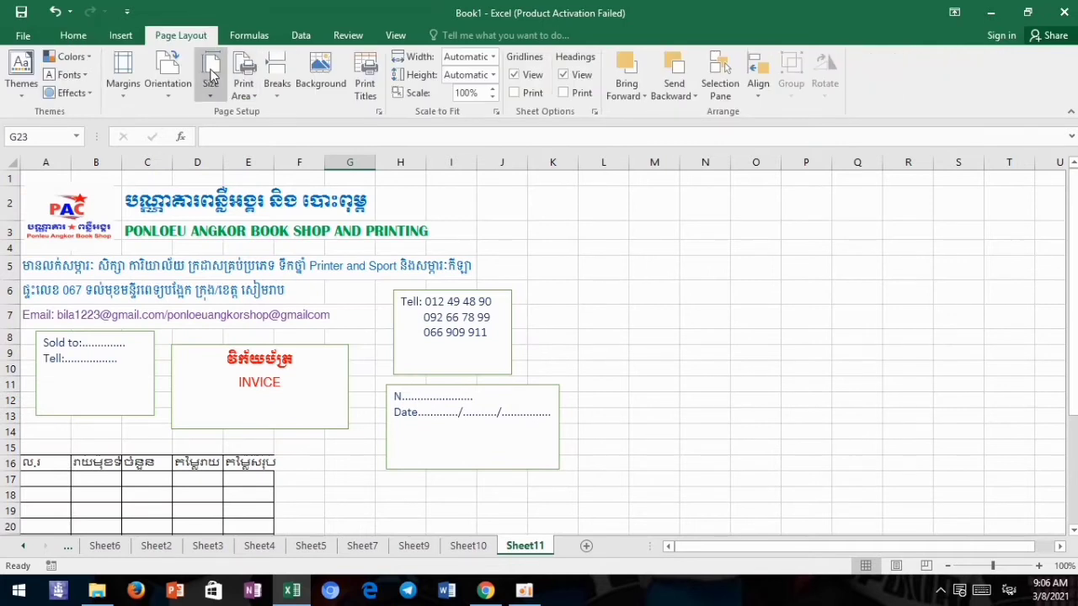
pyautogui.click(211, 85)
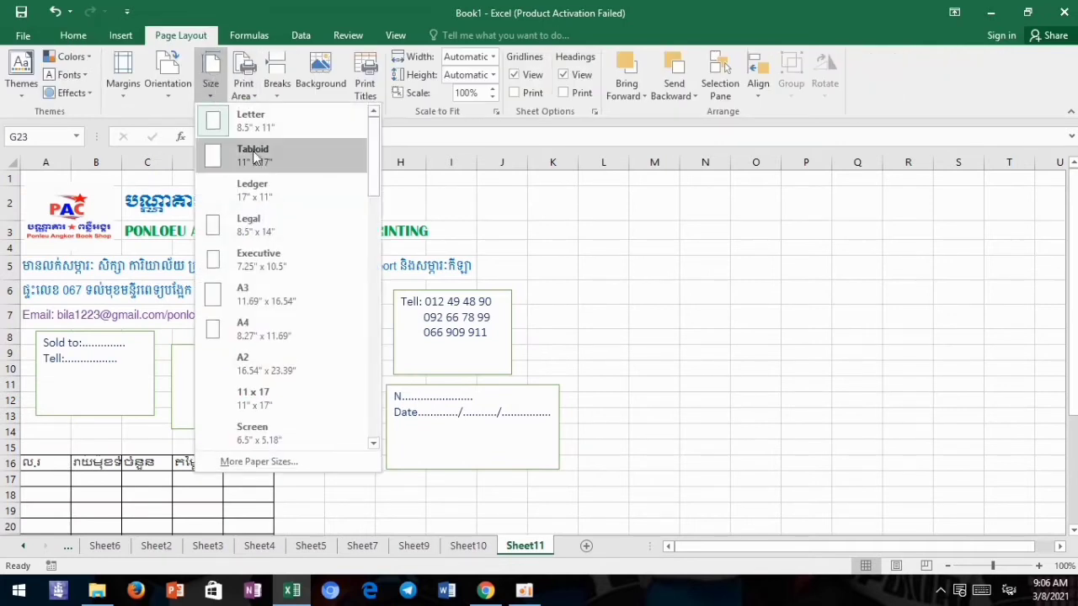
pyautogui.click(259, 338)
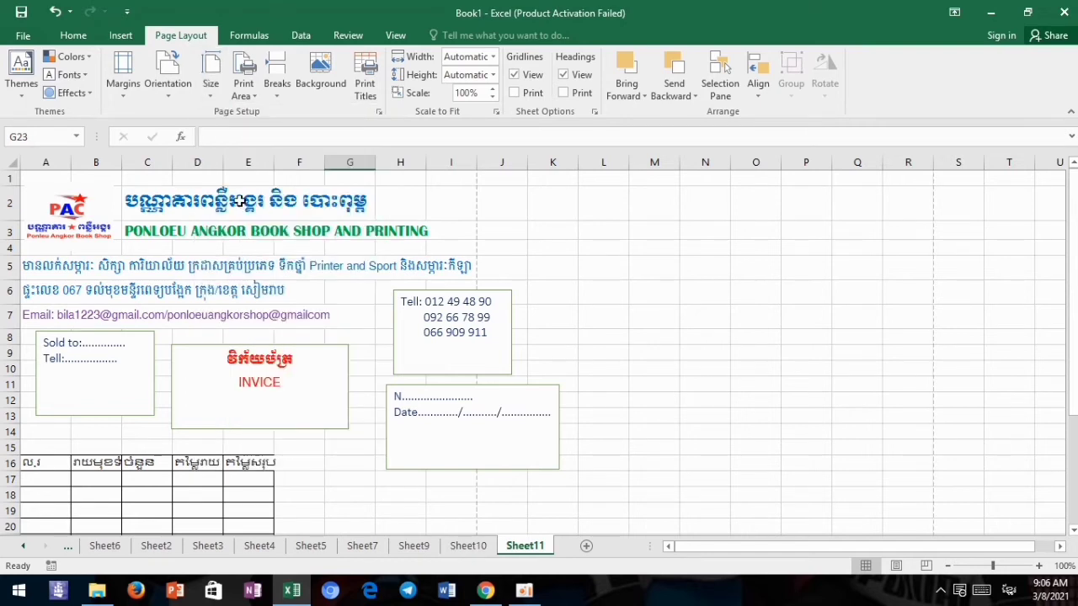
pyautogui.click(177, 78)
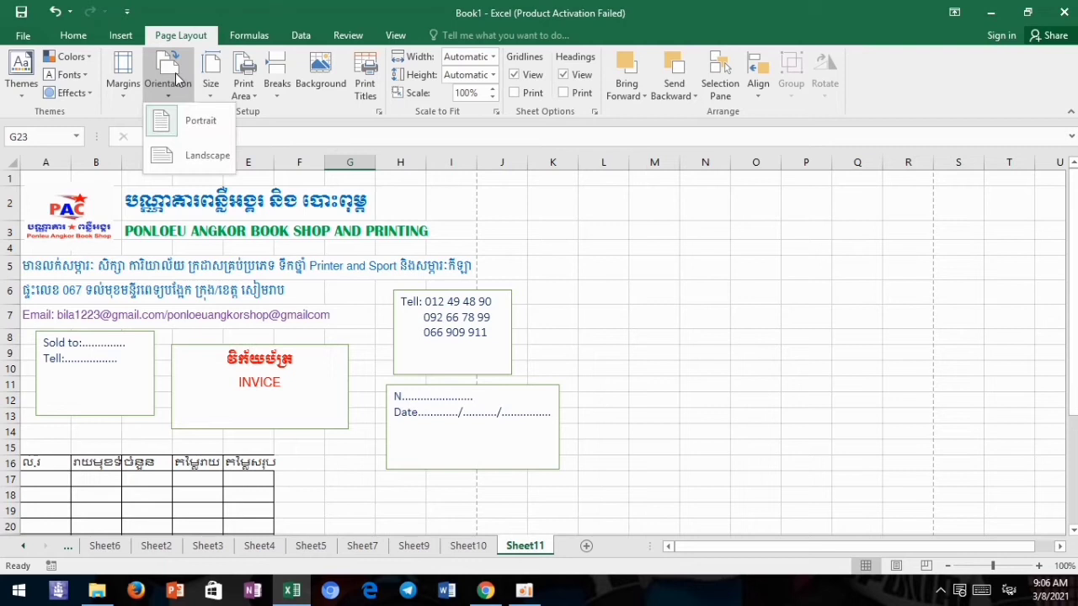
pyautogui.click(199, 122)
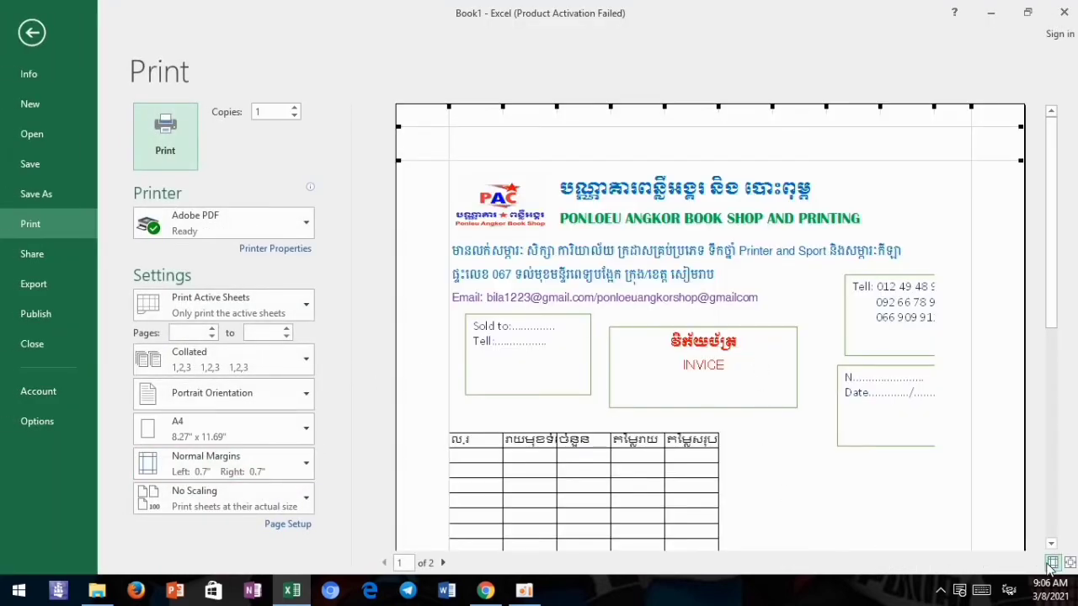
# Step: In the print preview, raise the top margin and set left 0.26" and right 0.07" margins
pyautogui.click(1053, 562)
pyautogui.click(1053, 562)
pyautogui.click(500, 163)
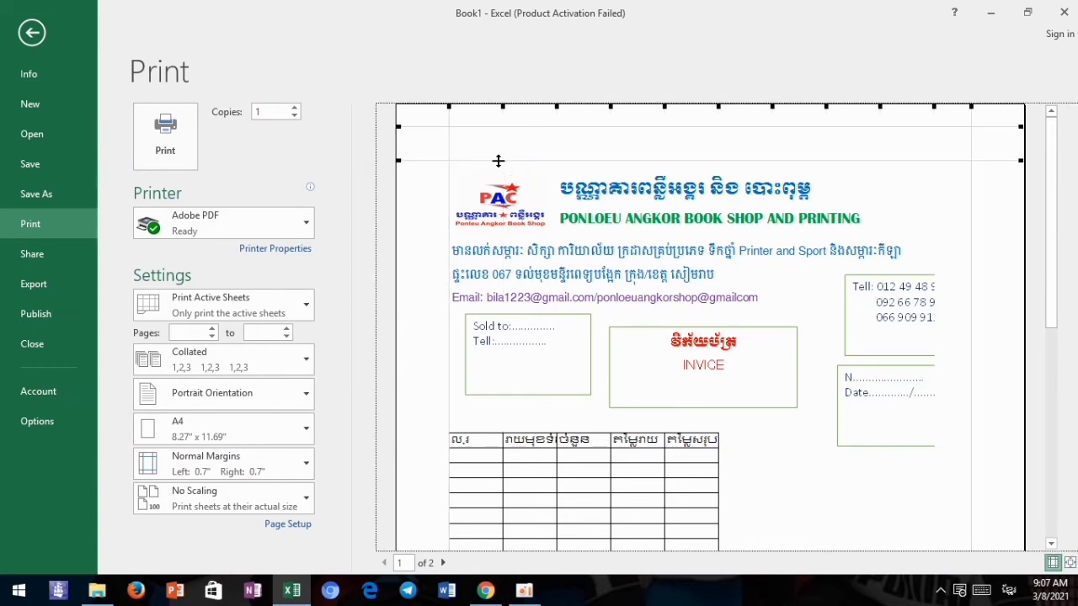
pyautogui.moveTo(498, 160); pyautogui.dragTo(496, 117)
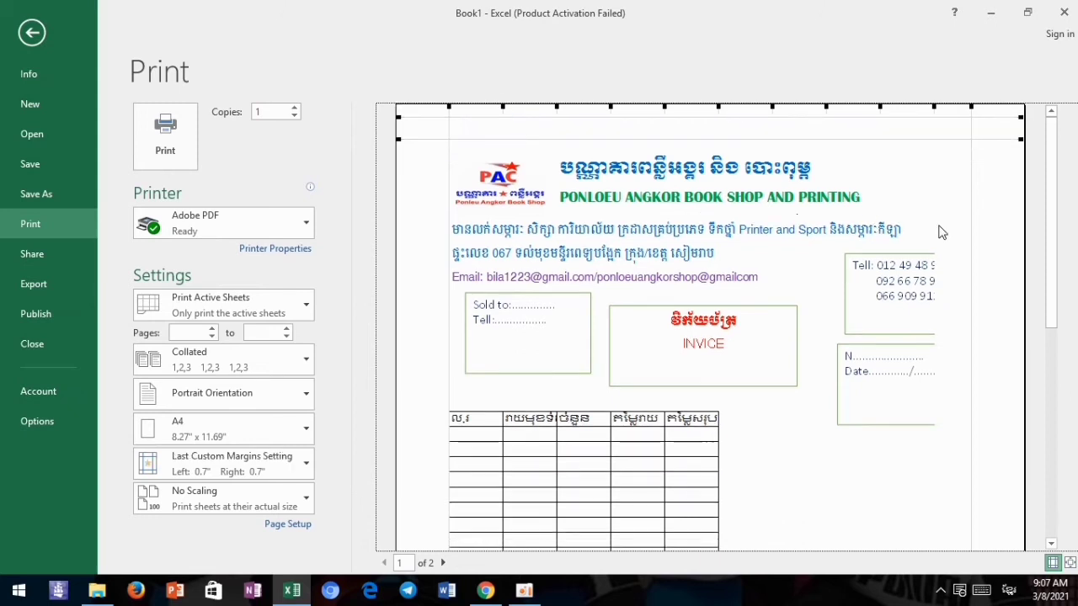
pyautogui.moveTo(971, 202); pyautogui.dragTo(1020, 193)
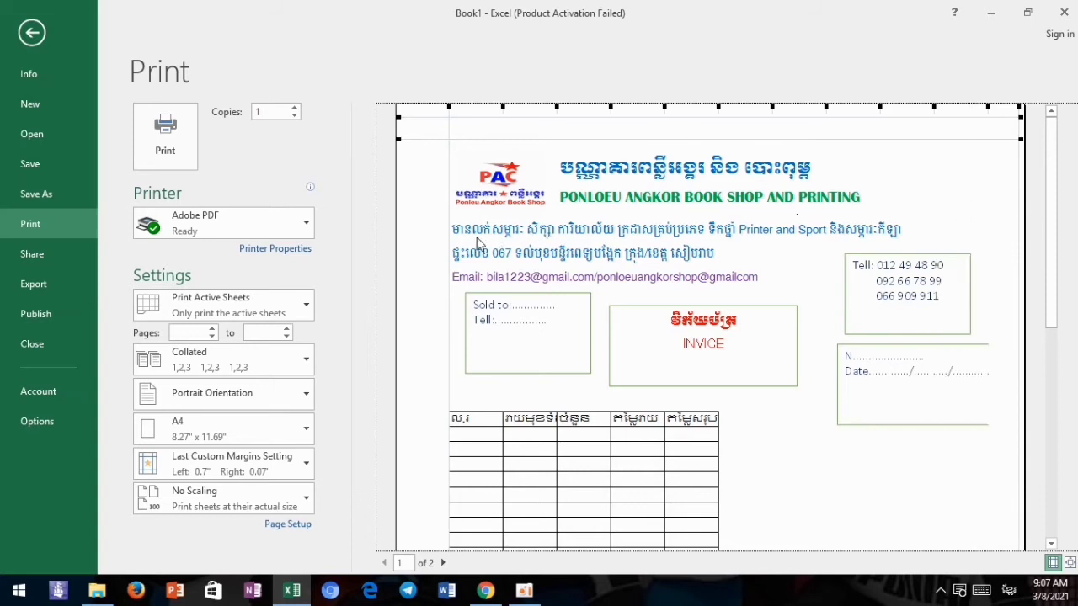
pyautogui.moveTo(450, 156); pyautogui.dragTo(418, 168)
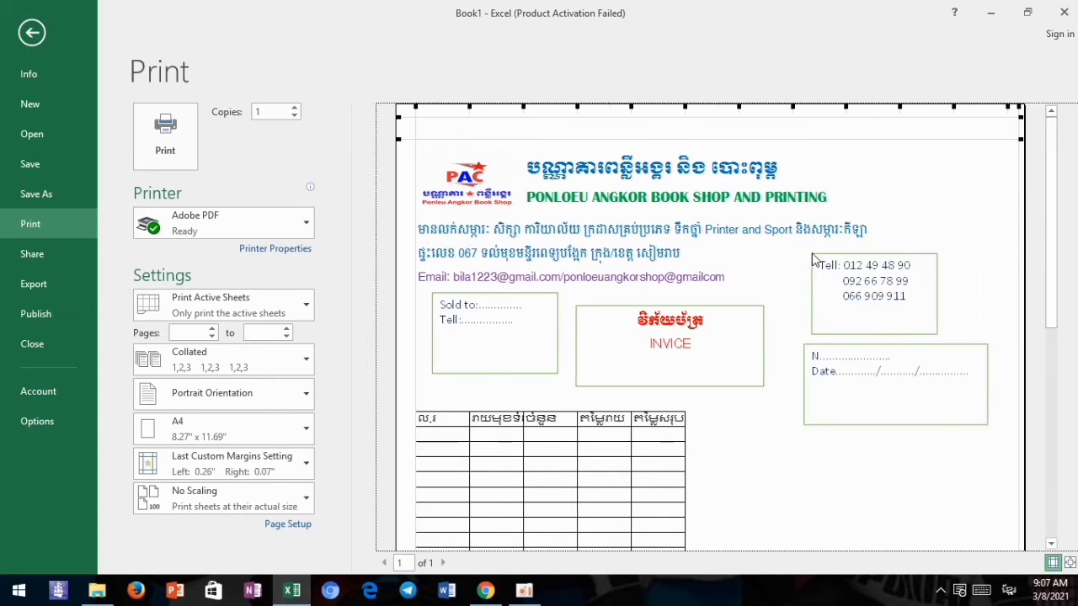
pyautogui.scroll(-1, 813, 257)
pyautogui.scroll(-3, 593, 216)
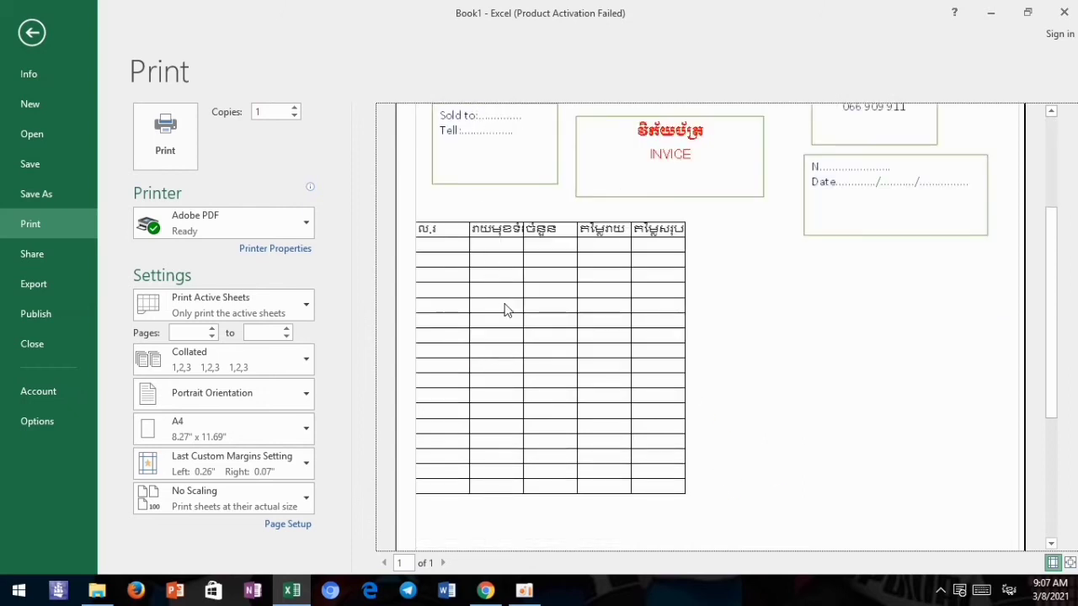
pyautogui.scroll(3, 497, 307)
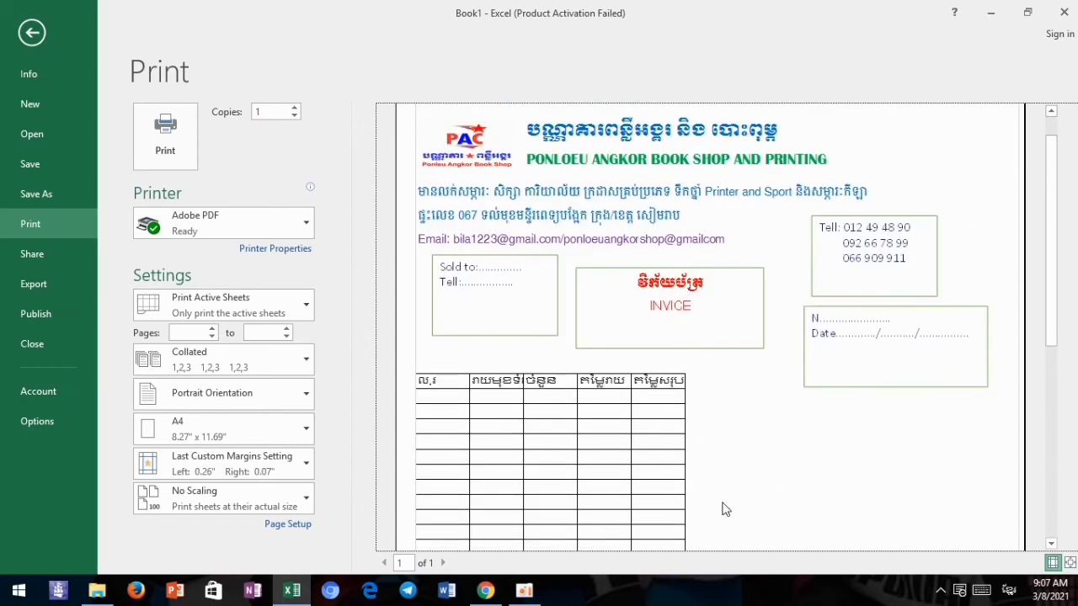
# Step: Narrow the first column and widen the item description and last columns to span the page
pyautogui.click(1053, 563)
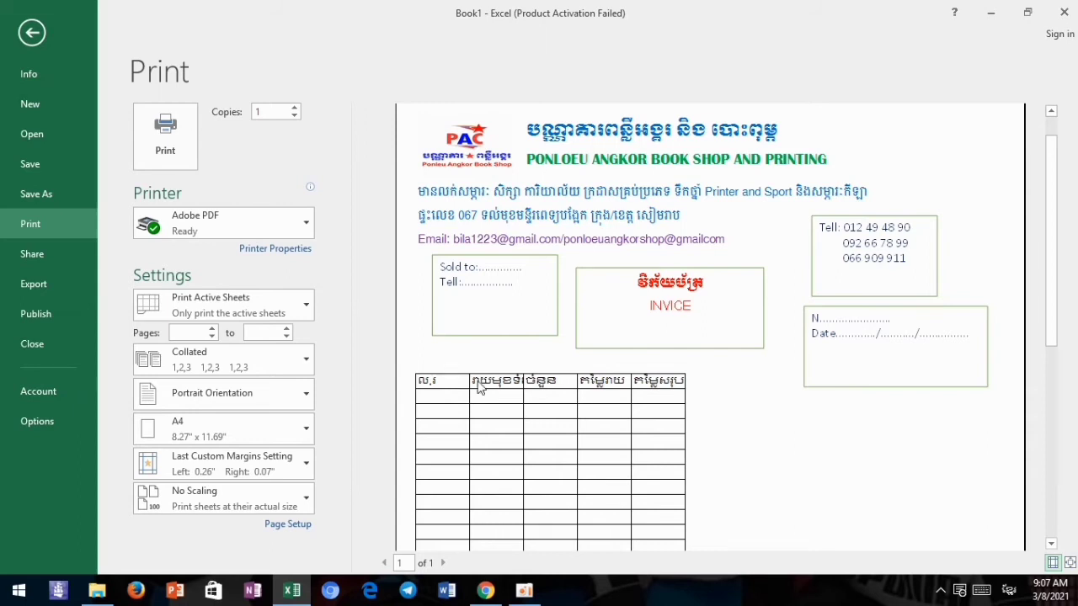
pyautogui.scroll(1, 510, 296)
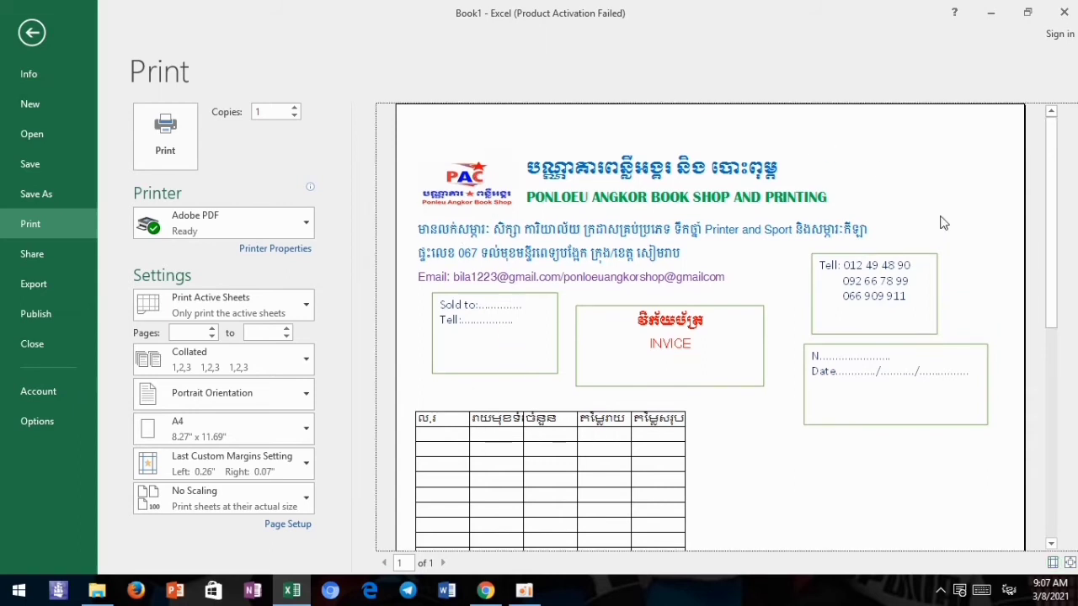
pyautogui.click(1052, 563)
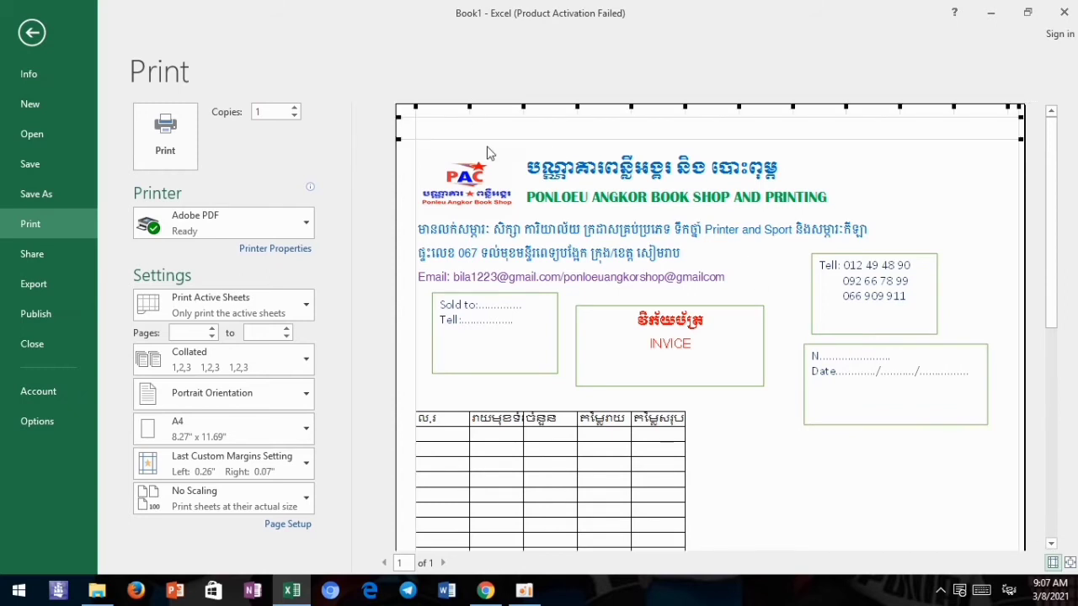
pyautogui.moveTo(468, 110); pyautogui.dragTo(444, 110)
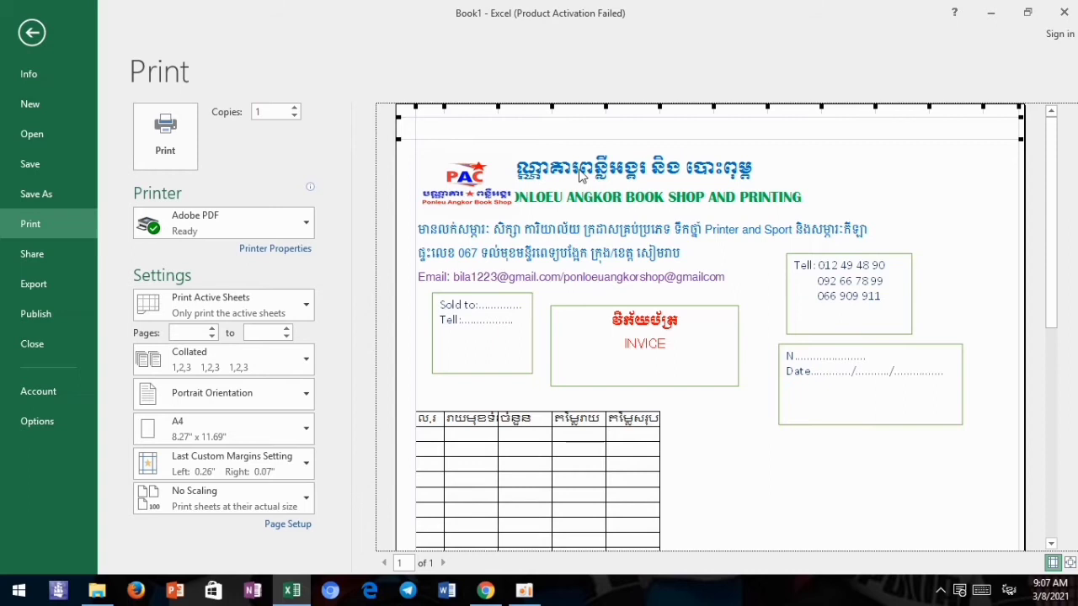
pyautogui.moveTo(552, 109); pyautogui.dragTo(709, 135)
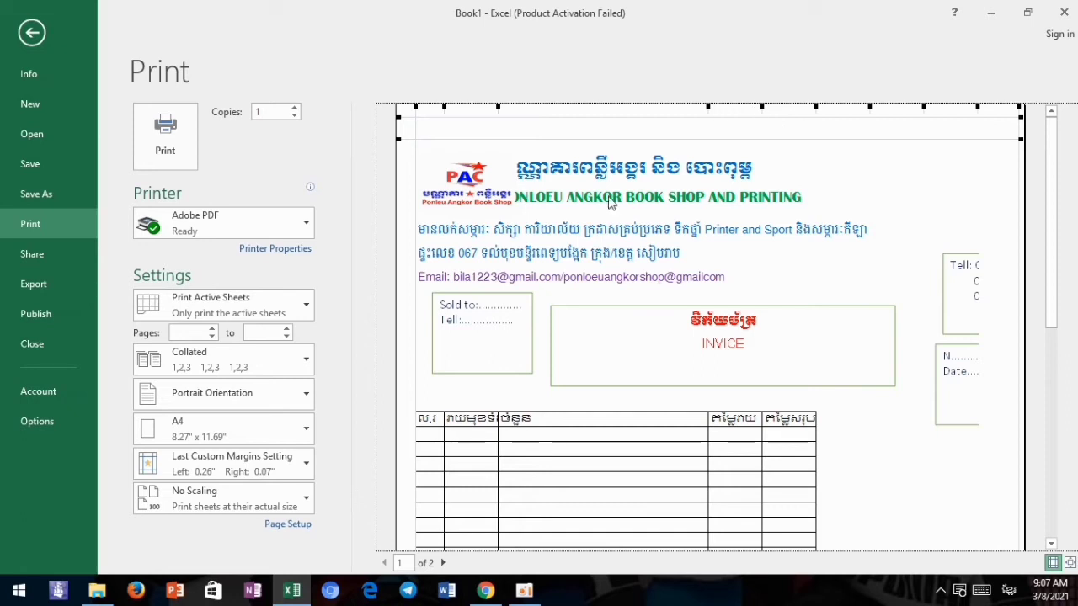
pyautogui.moveTo(708, 105); pyautogui.dragTo(575, 106)
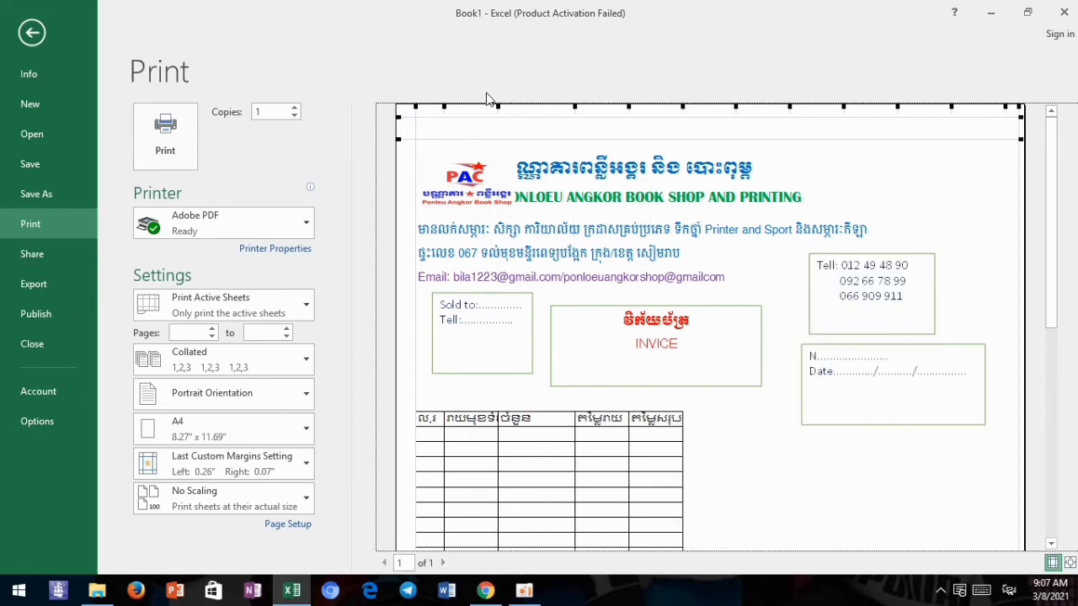
pyautogui.moveTo(498, 107); pyautogui.dragTo(572, 108)
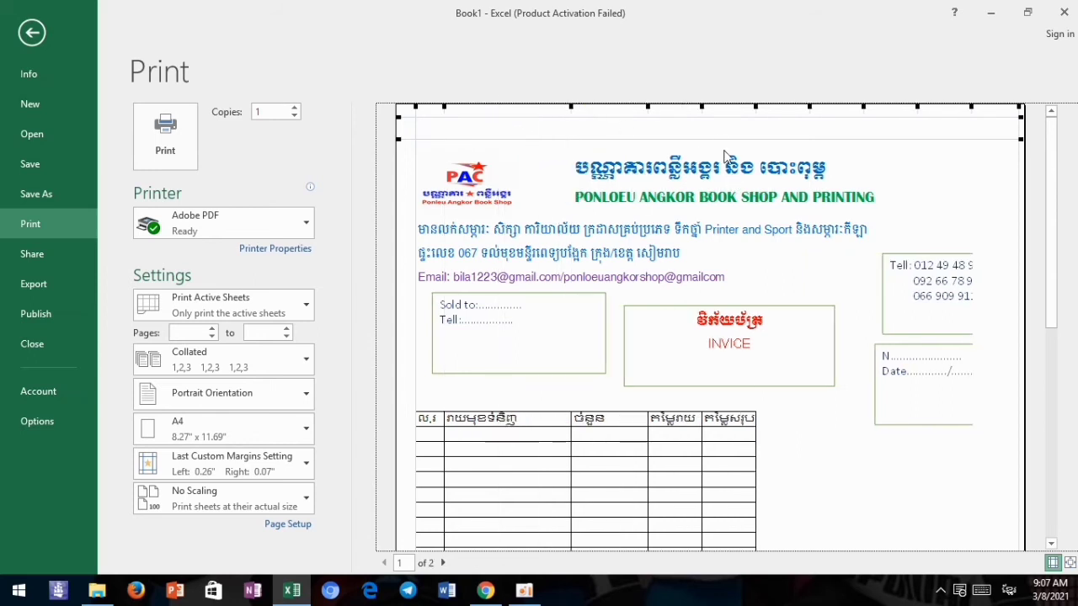
pyautogui.moveTo(702, 105)
pyautogui.mouseDown()
pyautogui.moveTo(972, 132)
pyautogui.moveTo(881, 143)
pyautogui.mouseUp()
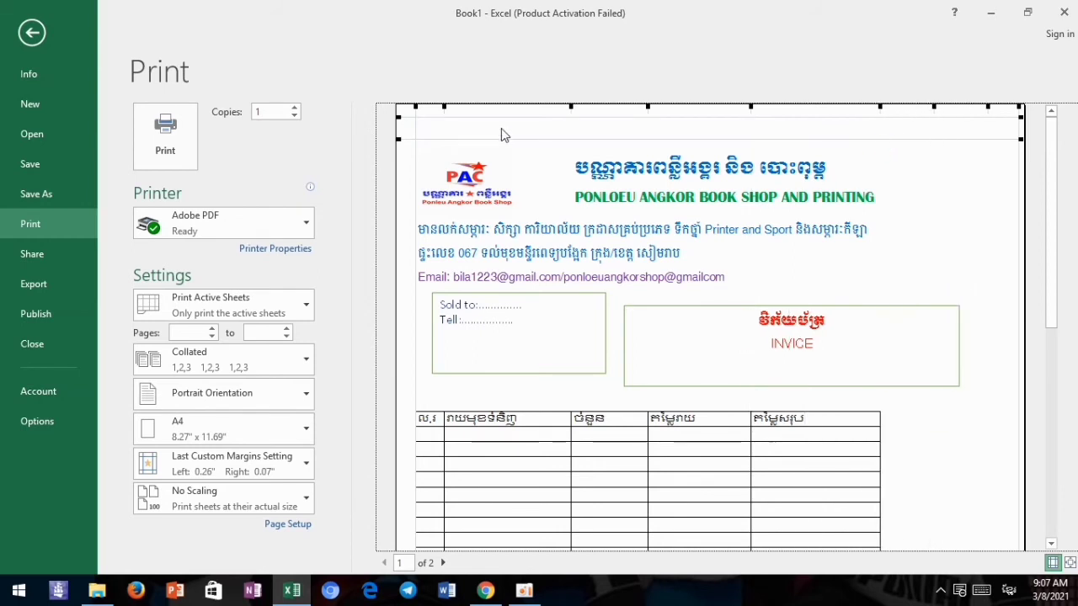
pyautogui.moveTo(573, 107)
pyautogui.mouseDown()
pyautogui.moveTo(700, 132)
pyautogui.moveTo(641, 140)
pyautogui.moveTo(672, 104)
pyautogui.moveTo(709, 108)
pyautogui.mouseUp()
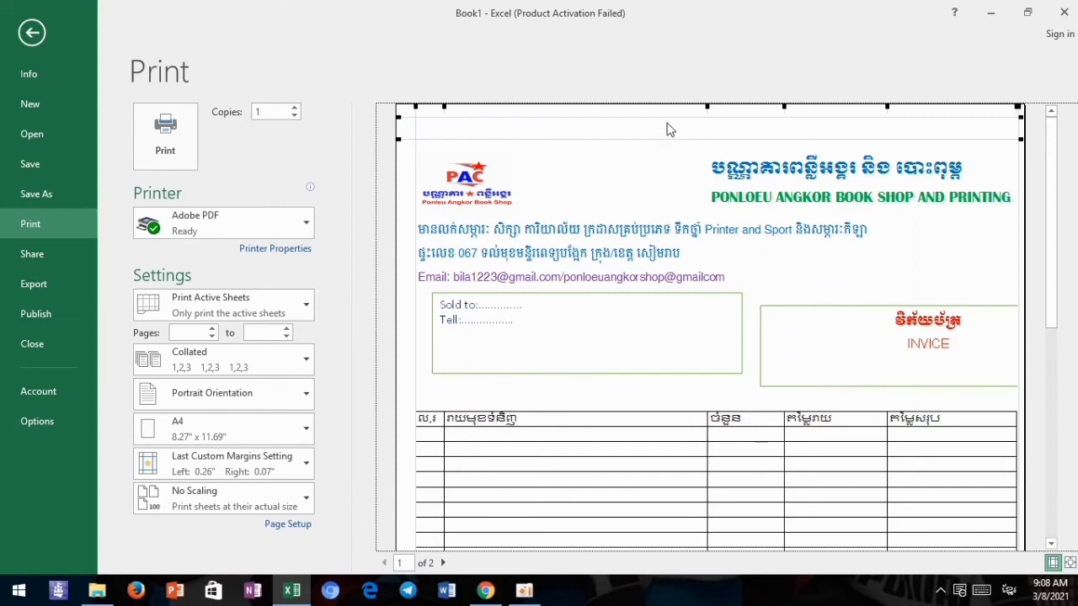
# Step: Back in the worksheet, apply the Khmer OS Battambang font to the whole invoice table
pyautogui.click(32, 32)
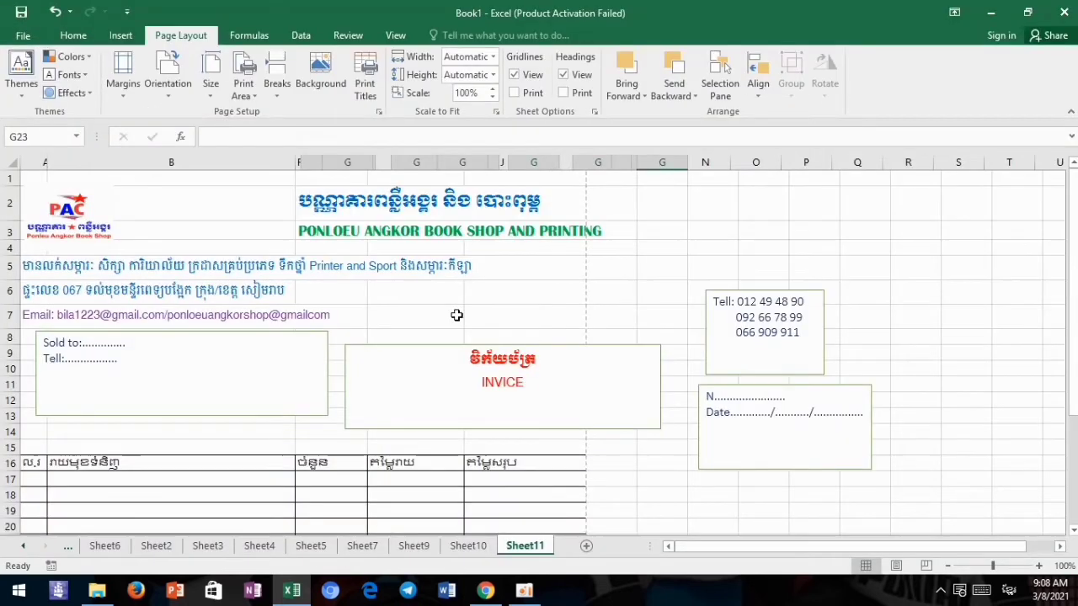
pyautogui.scroll(-5, 603, 413)
pyautogui.scroll(4, 556, 413)
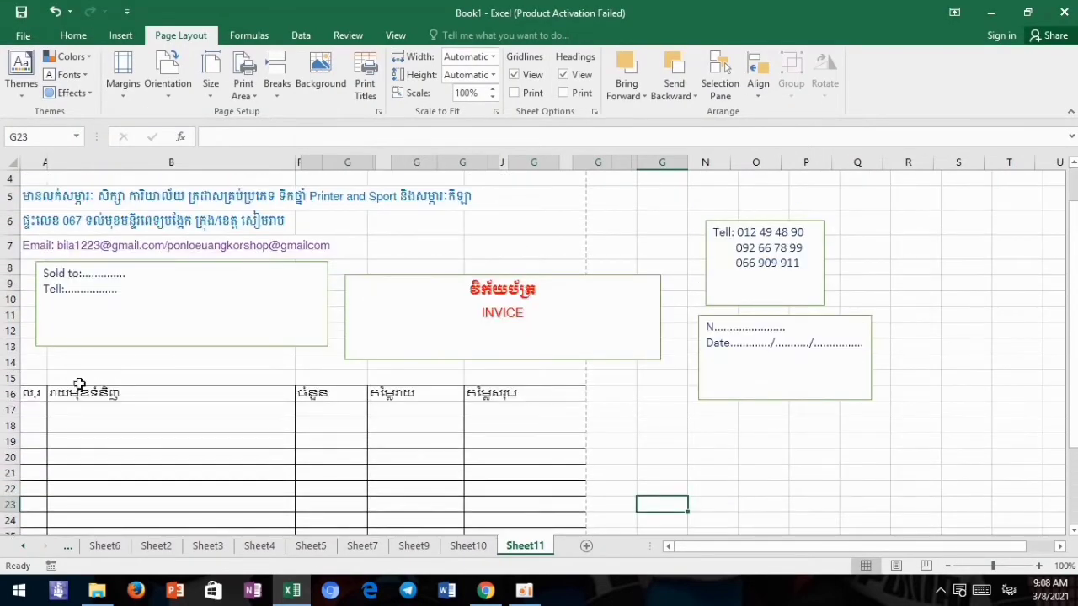
pyautogui.moveTo(30, 394); pyautogui.dragTo(520, 392)
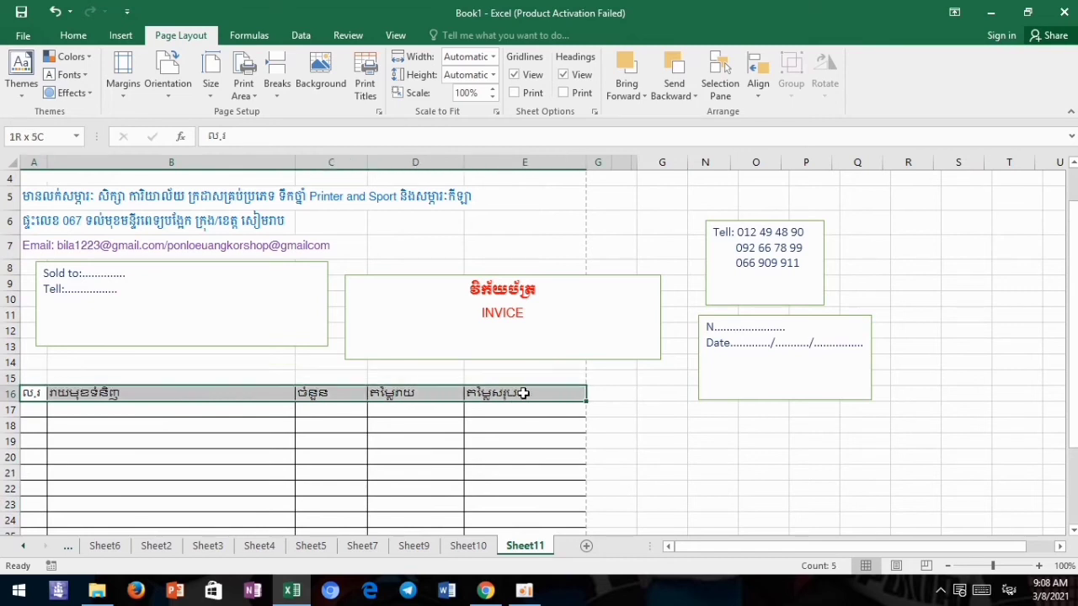
pyautogui.moveTo(31, 393)
pyautogui.mouseDown()
pyautogui.moveTo(98, 445)
pyautogui.moveTo(527, 533)
pyautogui.mouseUp()
pyautogui.click(74, 36)
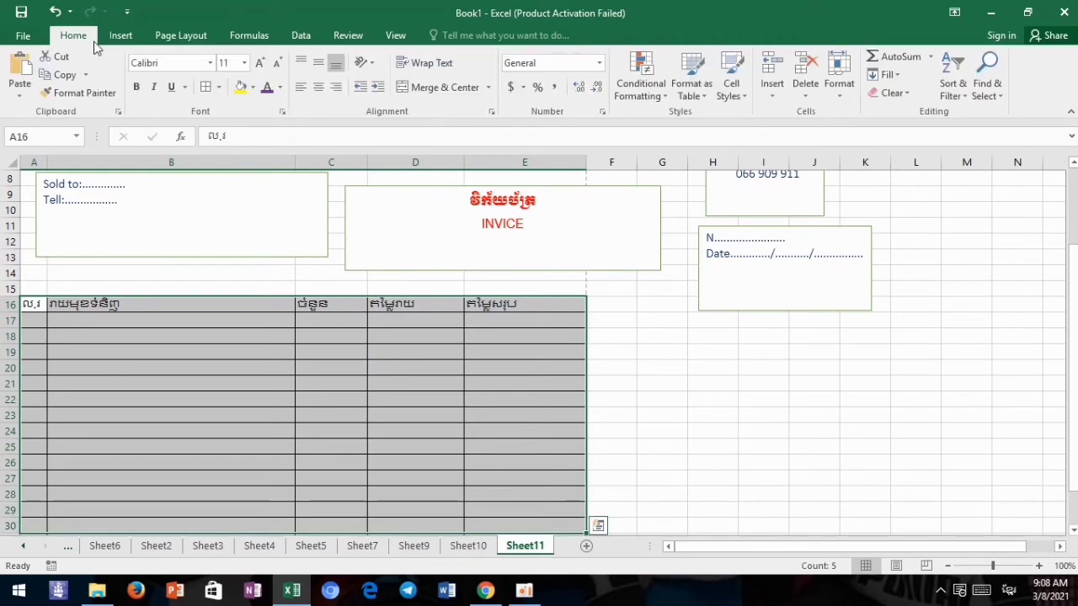
pyautogui.click(211, 63)
pyautogui.scroll(-5, 234, 229)
pyautogui.scroll(-5, 234, 230)
pyautogui.scroll(-10, 234, 229)
pyautogui.scroll(-6, 234, 229)
pyautogui.scroll(-4, 234, 229)
pyautogui.scroll(-4, 228, 227)
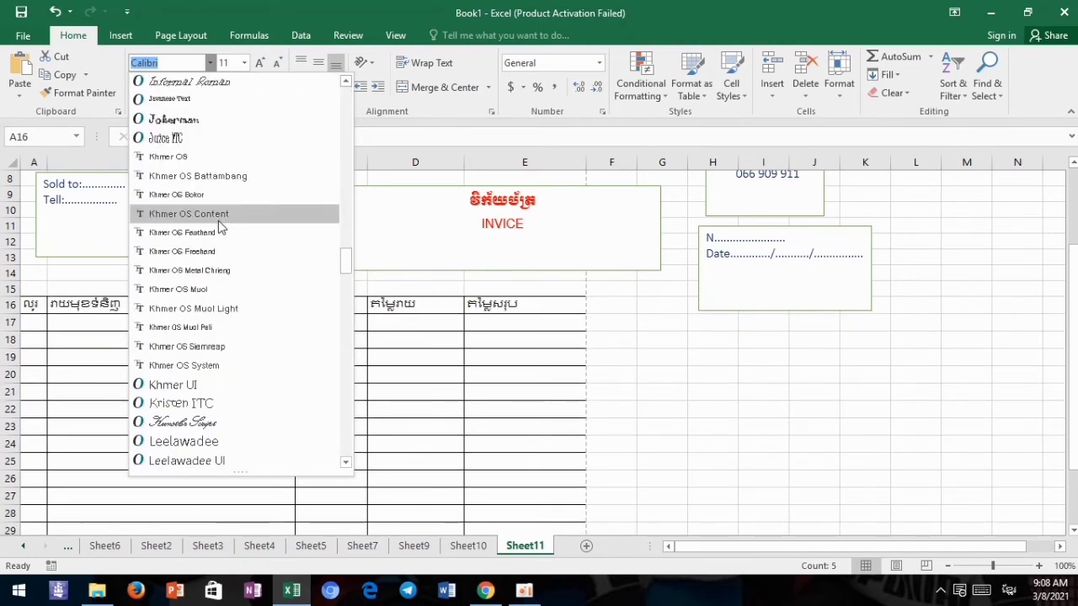
pyautogui.click(227, 176)
pyautogui.click(453, 373)
# Step: Centre the row 16 headings and give them a blue font colour
pyautogui.moveTo(37, 304); pyautogui.dragTo(506, 307)
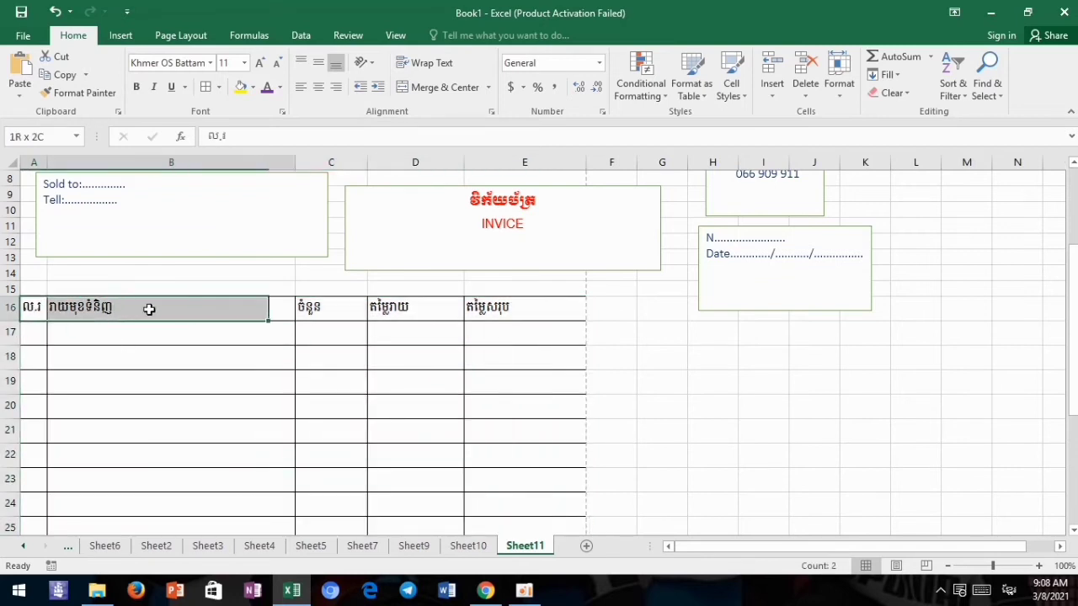
pyautogui.click(320, 86)
pyautogui.click(455, 383)
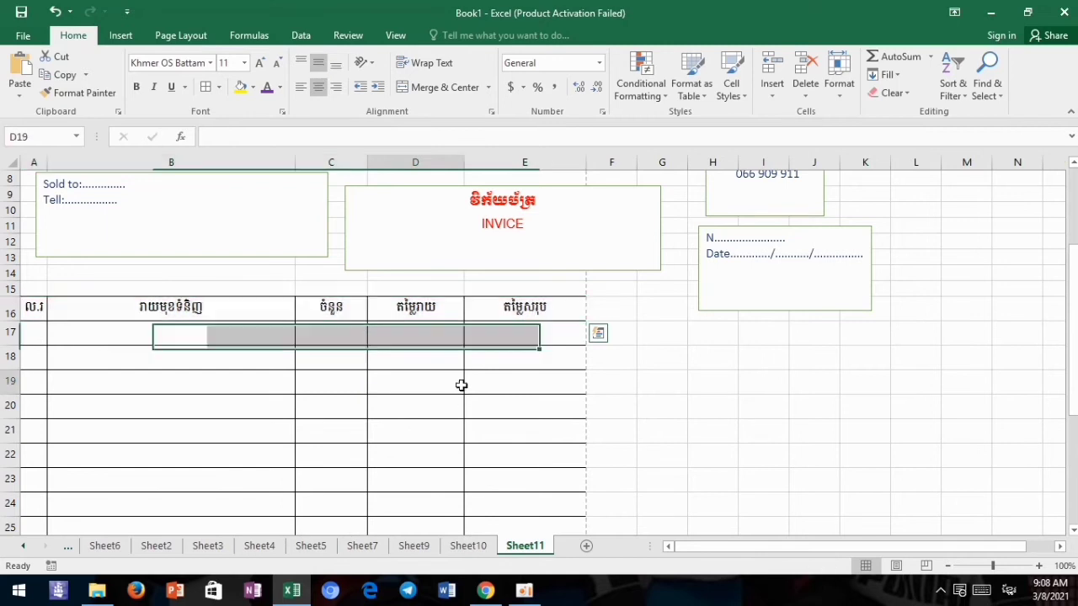
pyautogui.scroll(3, 466, 392)
pyautogui.scroll(-2, 196, 429)
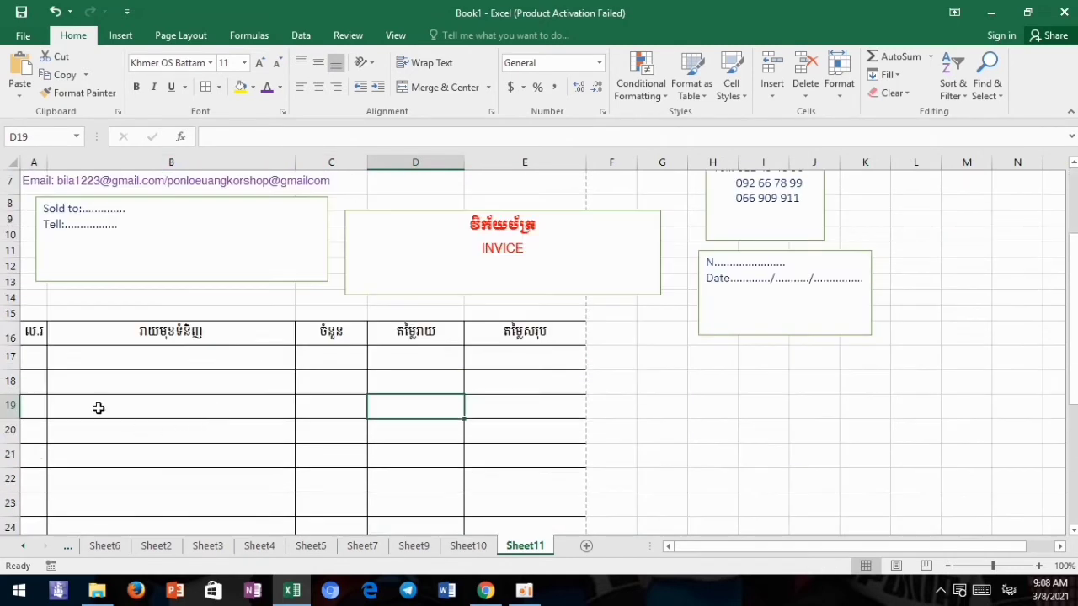
pyautogui.click(10, 335)
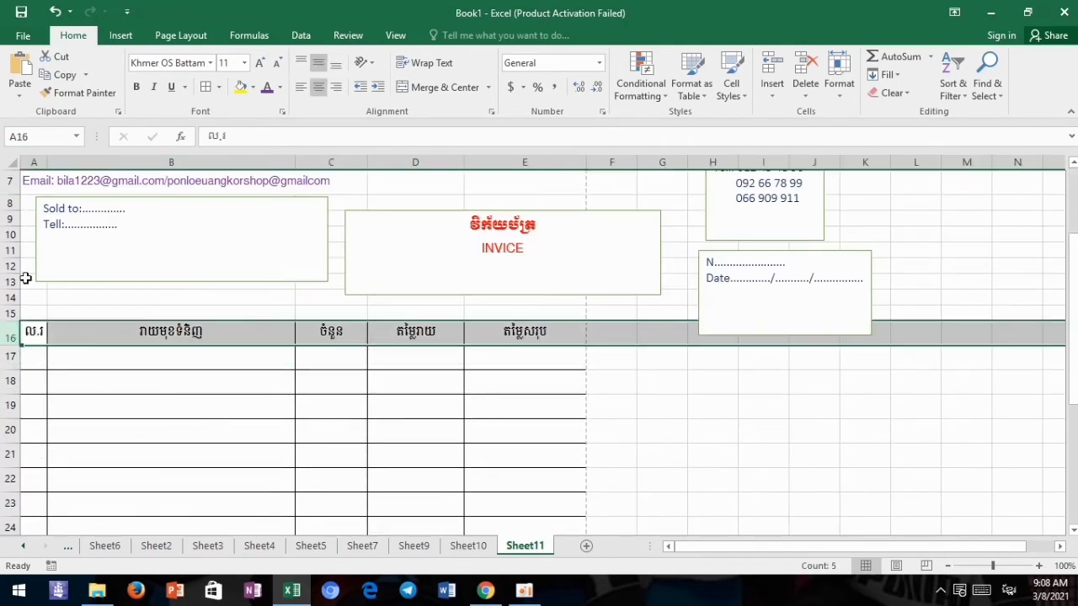
pyautogui.click(279, 87)
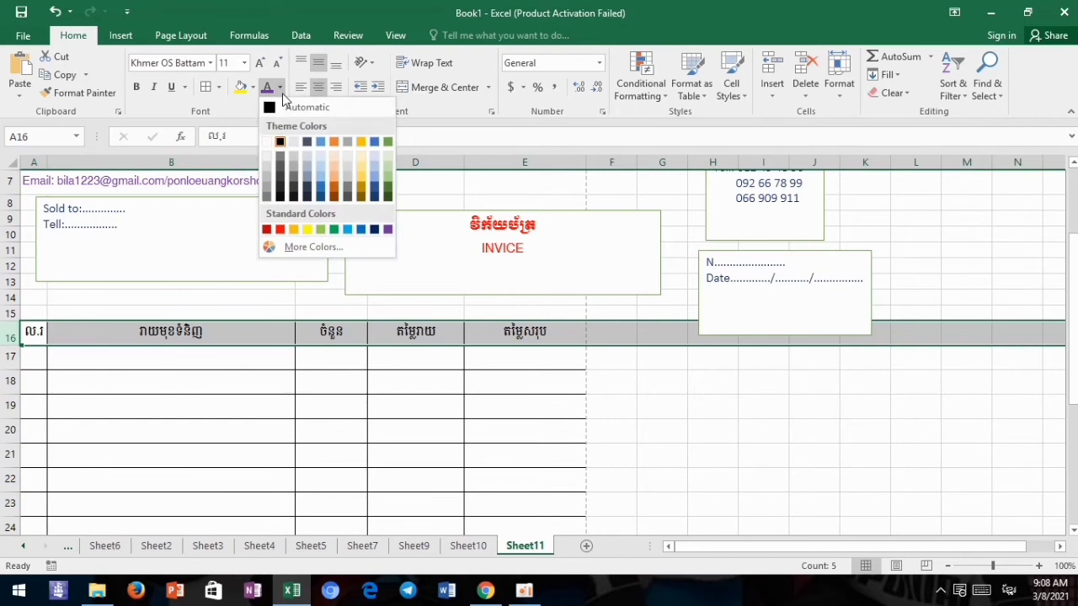
pyautogui.click(359, 230)
pyautogui.click(428, 433)
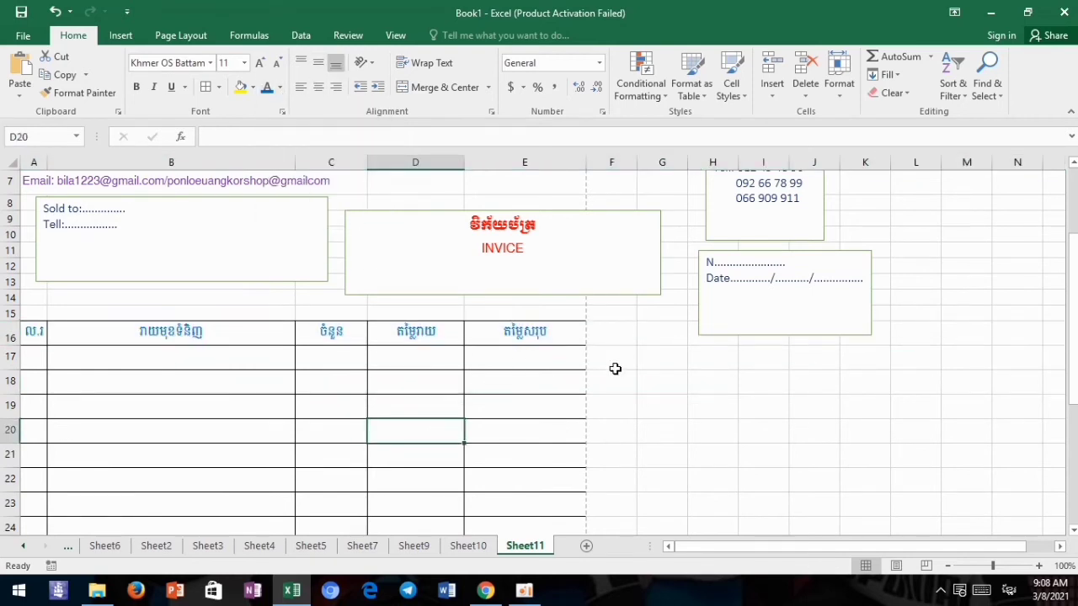
pyautogui.scroll(2, 615, 369)
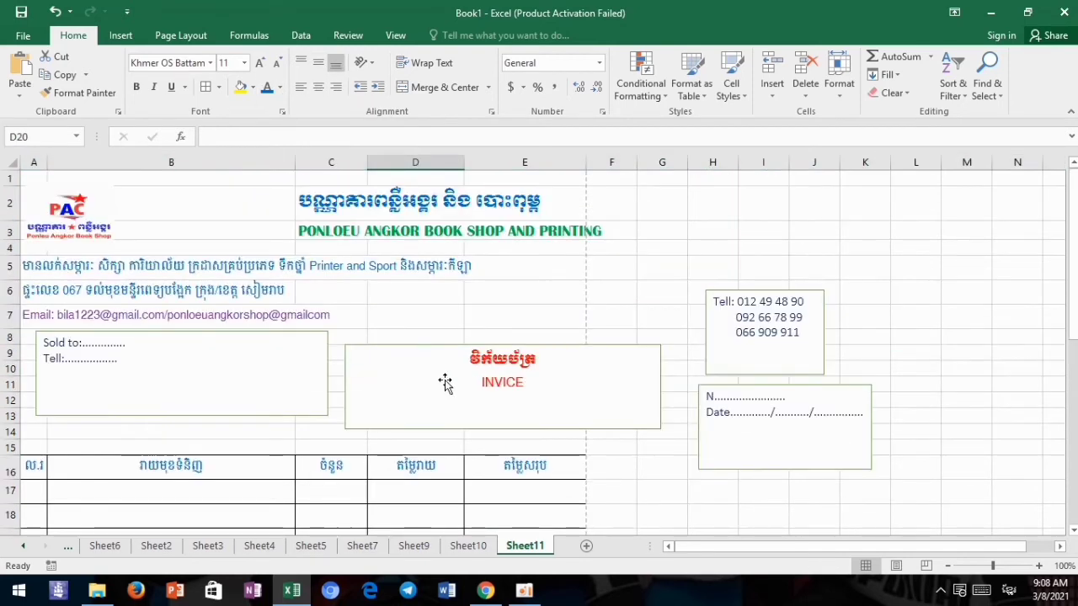
# Step: Narrow and reposition the Sold to and INVICE boxes, moving Sold to down to row 10
pyautogui.click(318, 371)
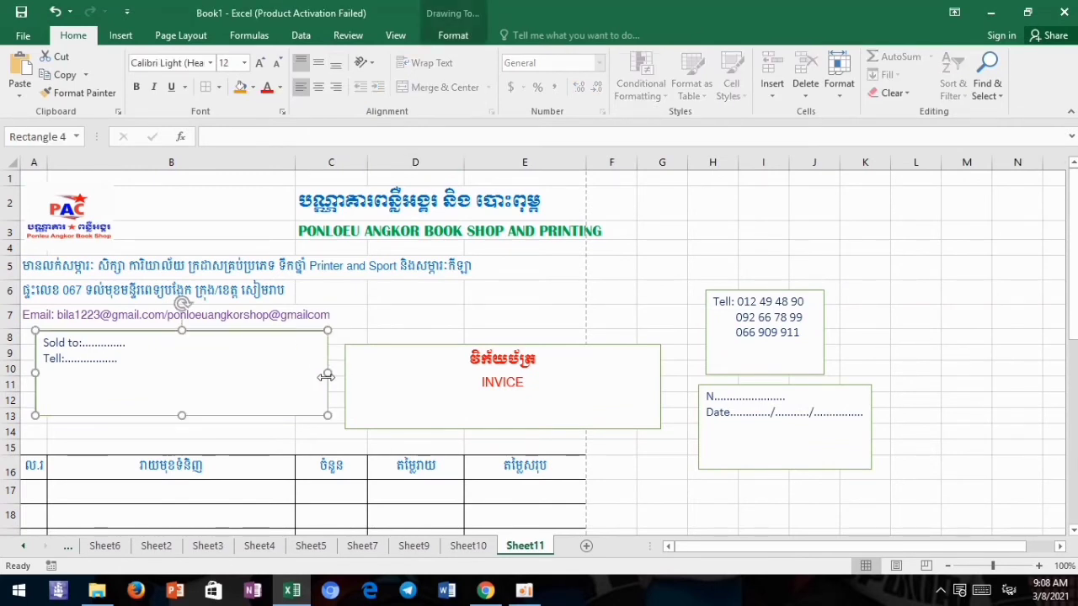
pyautogui.moveTo(327, 373); pyautogui.dragTo(203, 368)
pyautogui.moveTo(66, 333); pyautogui.dragTo(53, 329)
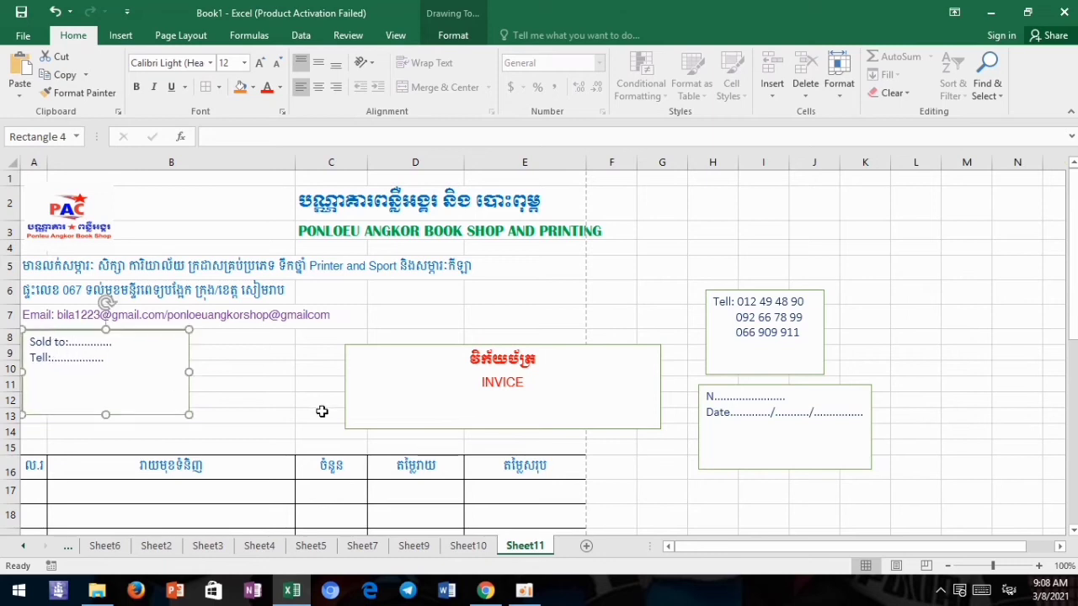
pyautogui.click(438, 362)
pyautogui.click(433, 354)
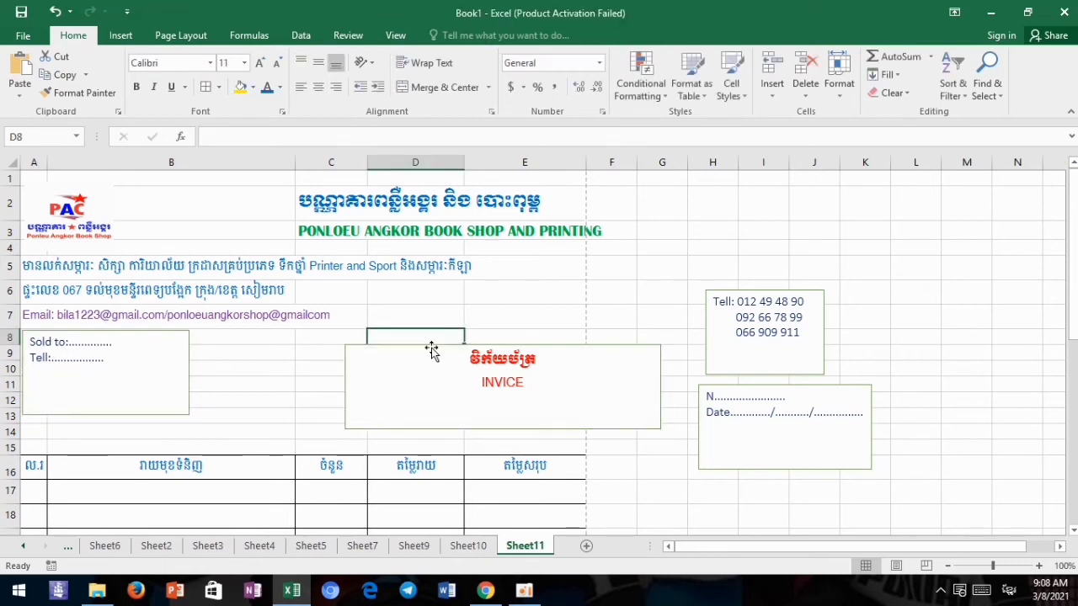
pyautogui.click(505, 364)
pyautogui.moveTo(491, 345); pyautogui.dragTo(336, 360)
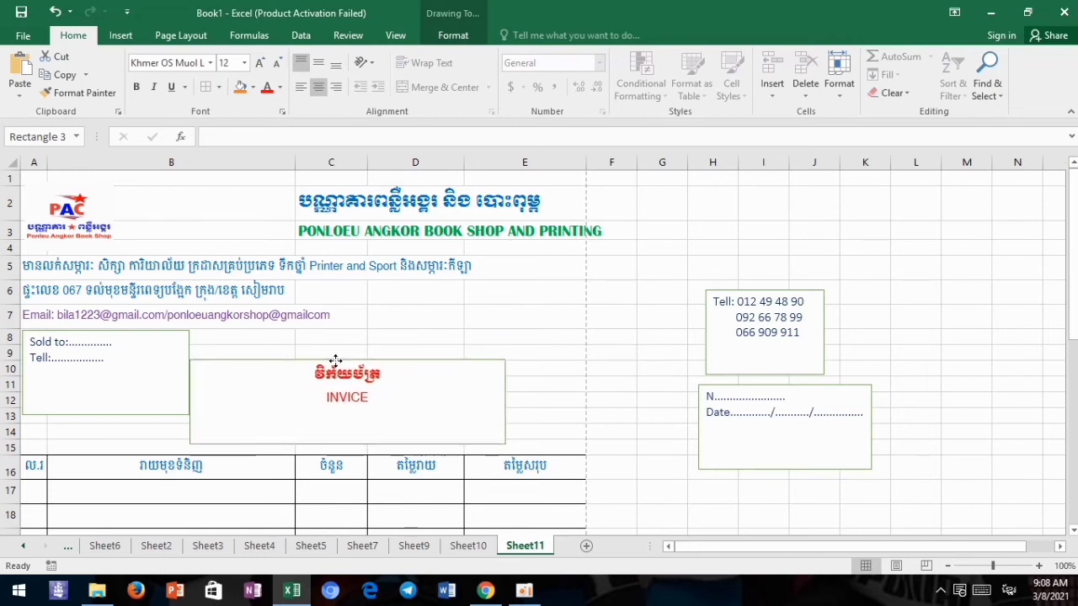
pyautogui.moveTo(504, 401)
pyautogui.mouseDown()
pyautogui.moveTo(333, 401)
pyautogui.moveTo(345, 357)
pyautogui.mouseUp()
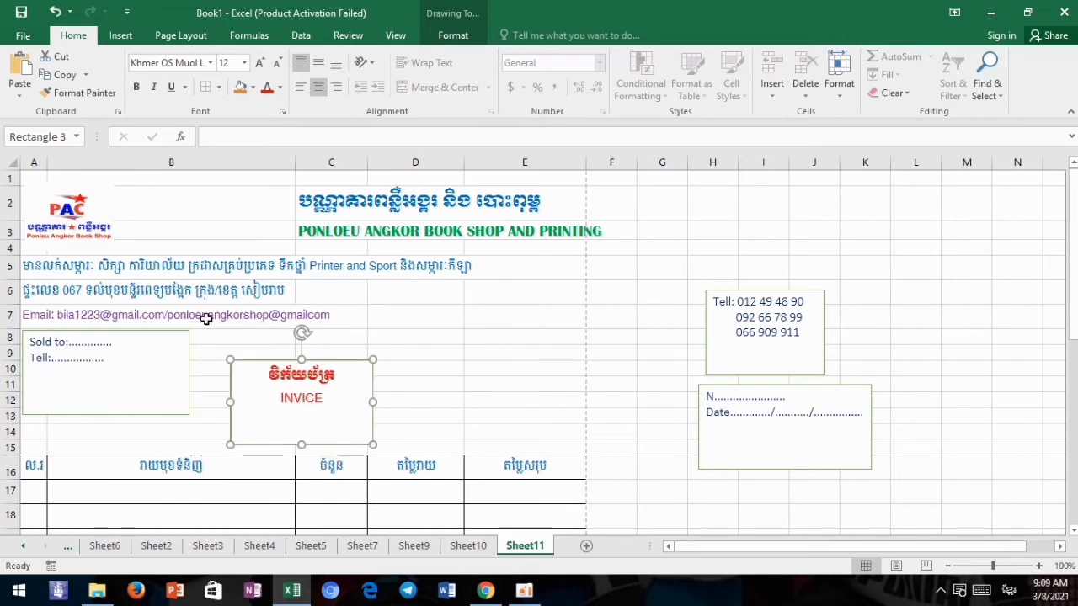
pyautogui.moveTo(183, 332); pyautogui.dragTo(183, 356)
# Step: Move the Tel box to columns D–E, widen it, and enlarge its phone numbers to 16
pyautogui.moveTo(780, 289); pyautogui.dragTo(534, 291)
pyautogui.moveTo(458, 333); pyautogui.dragTo(417, 333)
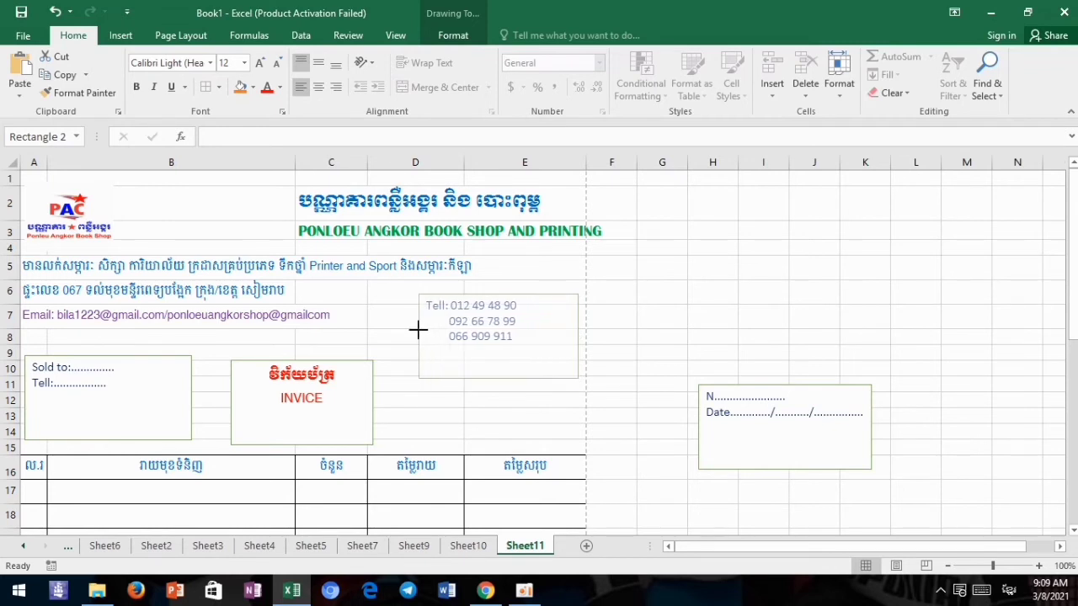
pyautogui.moveTo(577, 334); pyautogui.dragTo(583, 334)
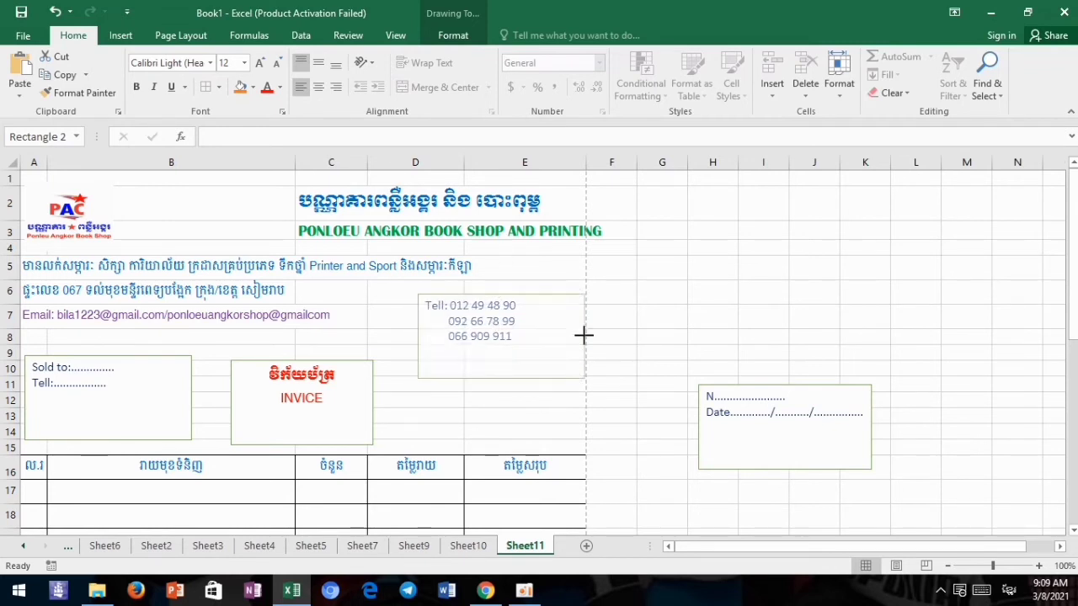
pyautogui.click(259, 63)
pyautogui.click(259, 64)
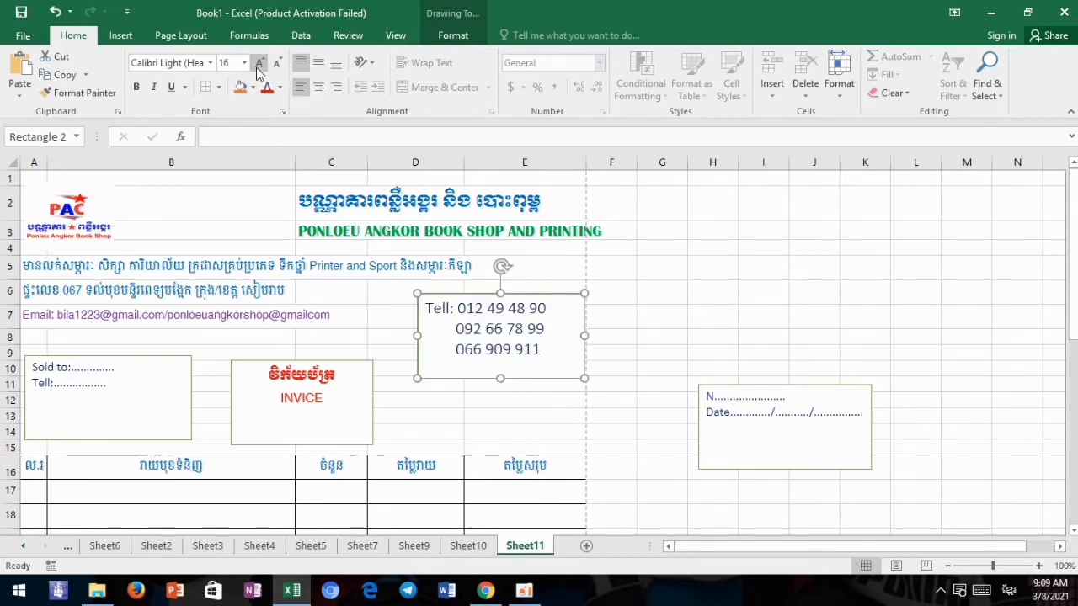
# Step: Move the N/Date box just below the Tel box and make it shorter
pyautogui.click(810, 386)
pyautogui.moveTo(810, 385); pyautogui.dragTo(523, 377)
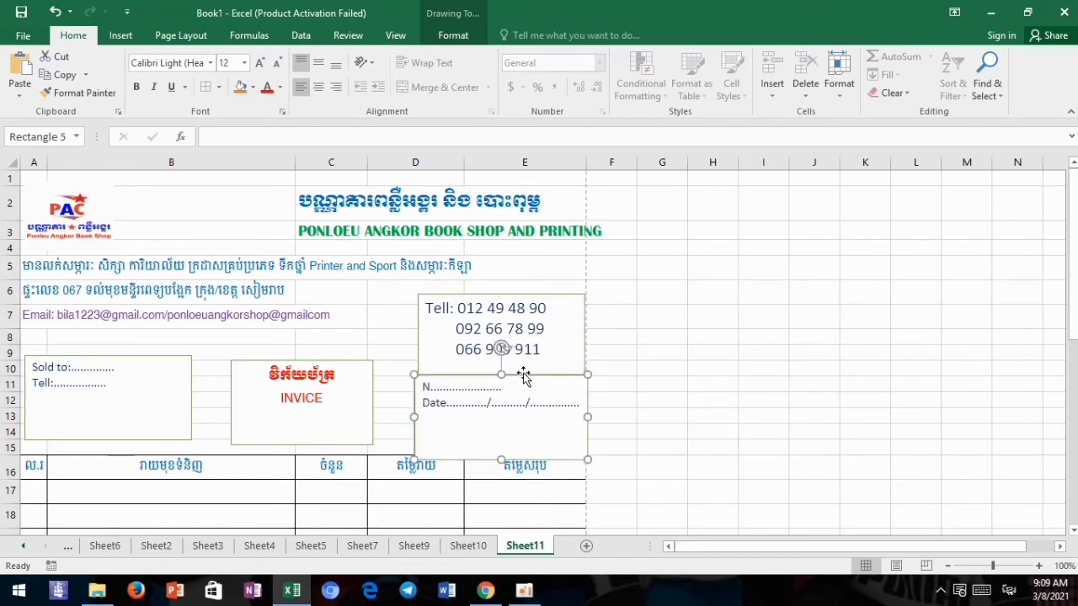
pyautogui.moveTo(503, 459); pyautogui.dragTo(501, 428)
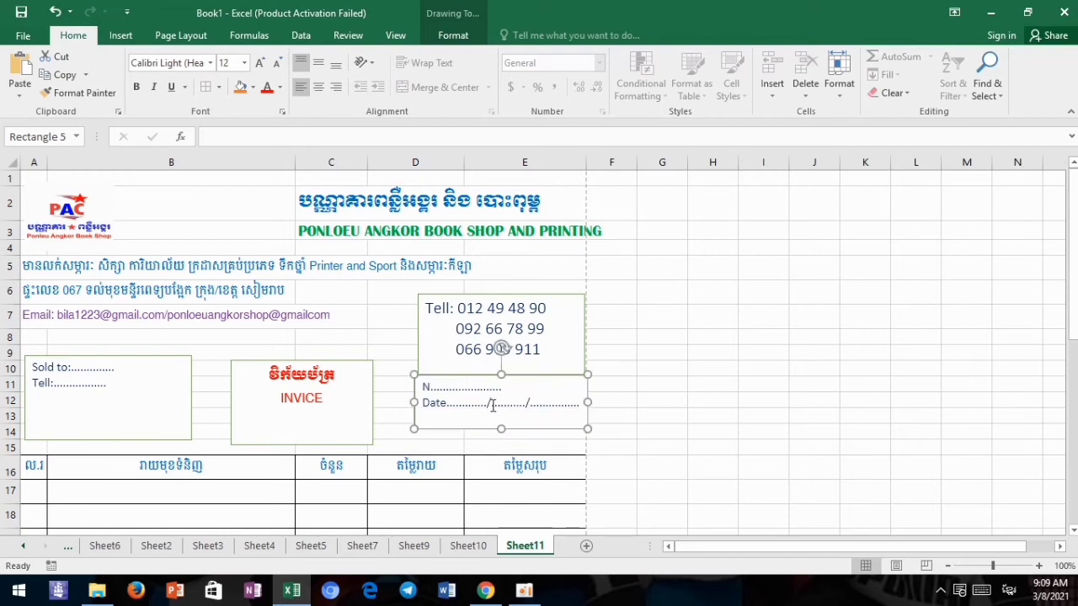
pyautogui.moveTo(493, 378); pyautogui.dragTo(488, 392)
# Step: Apply a gold-outline shape style to the INVICE box
pyautogui.click(361, 369)
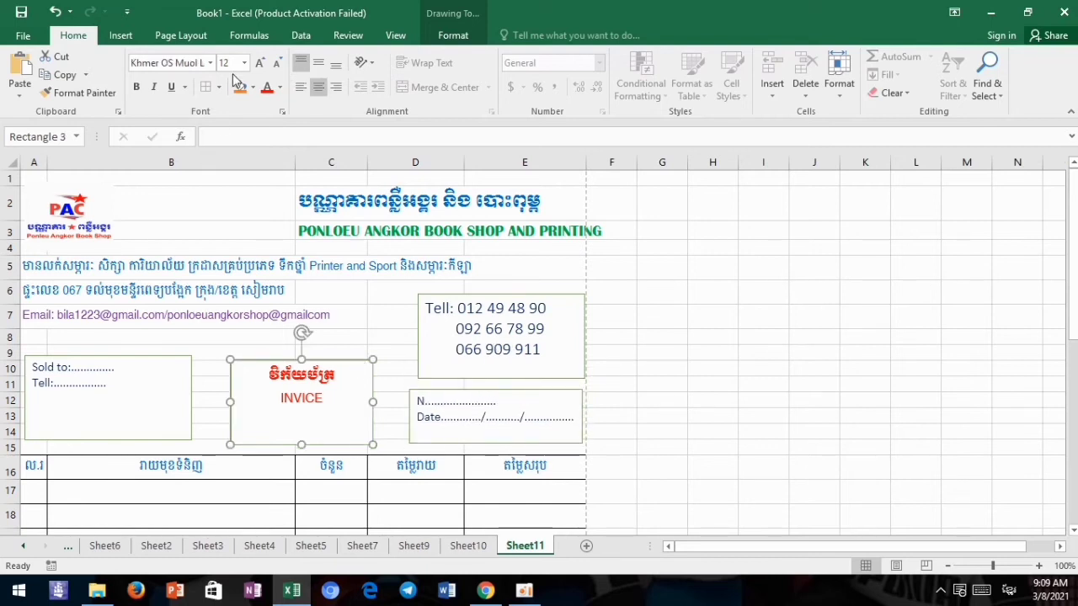
pyautogui.click(452, 35)
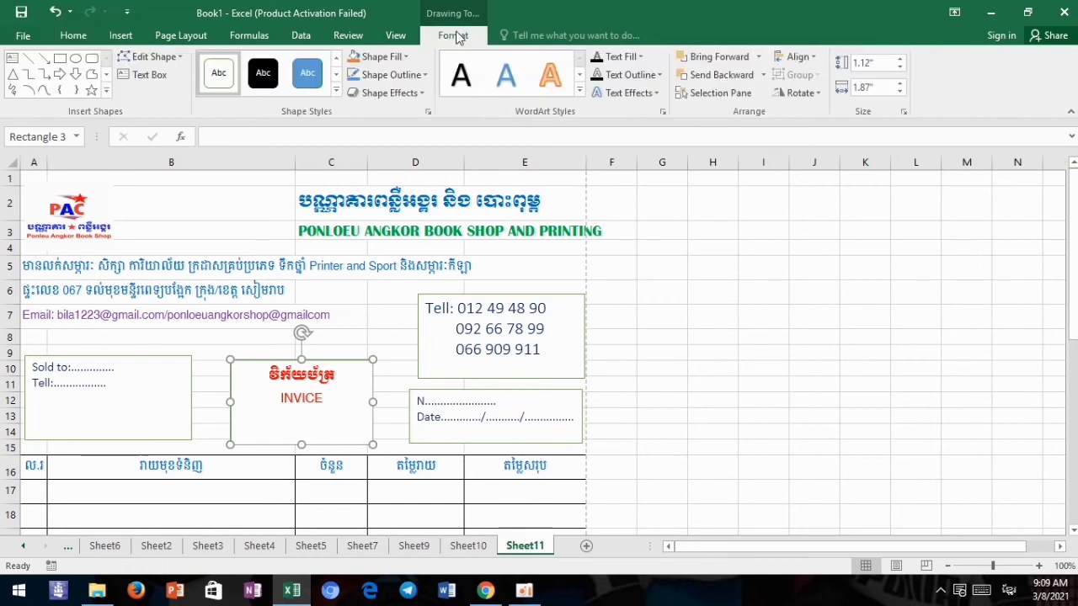
pyautogui.click(336, 91)
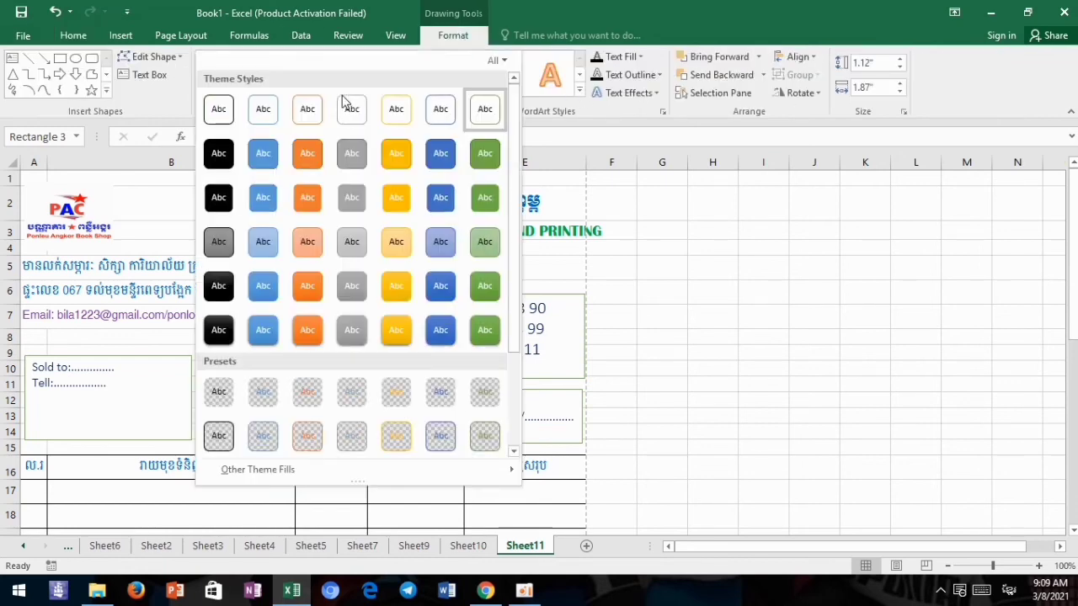
pyautogui.click(396, 114)
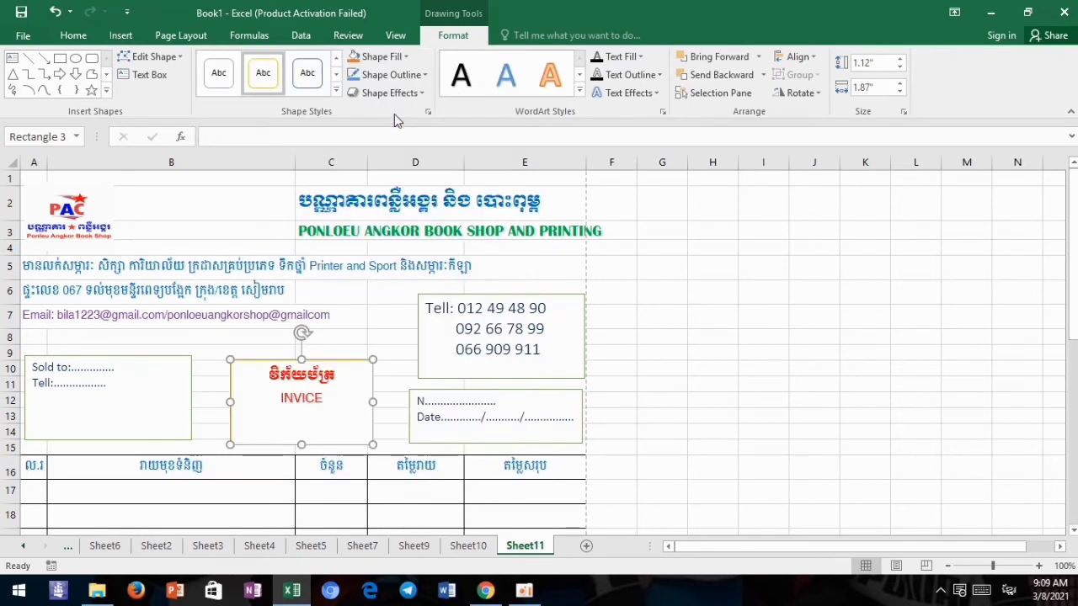
# Step: Look through the Text Outline and Text Fill options, leaving them unchanged
pyautogui.click(660, 75)
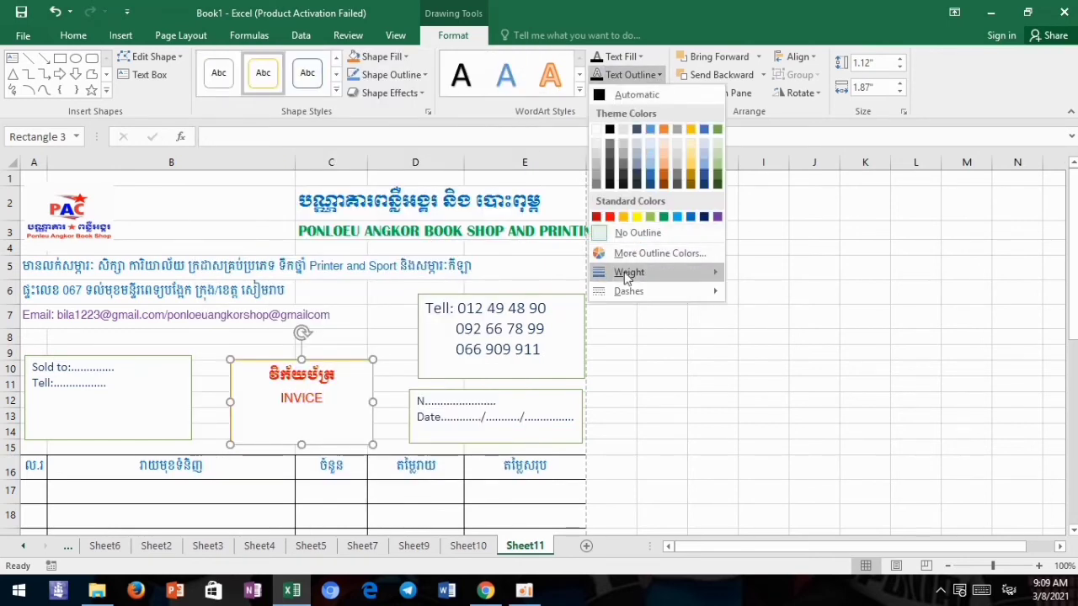
pyautogui.moveTo(629, 272)
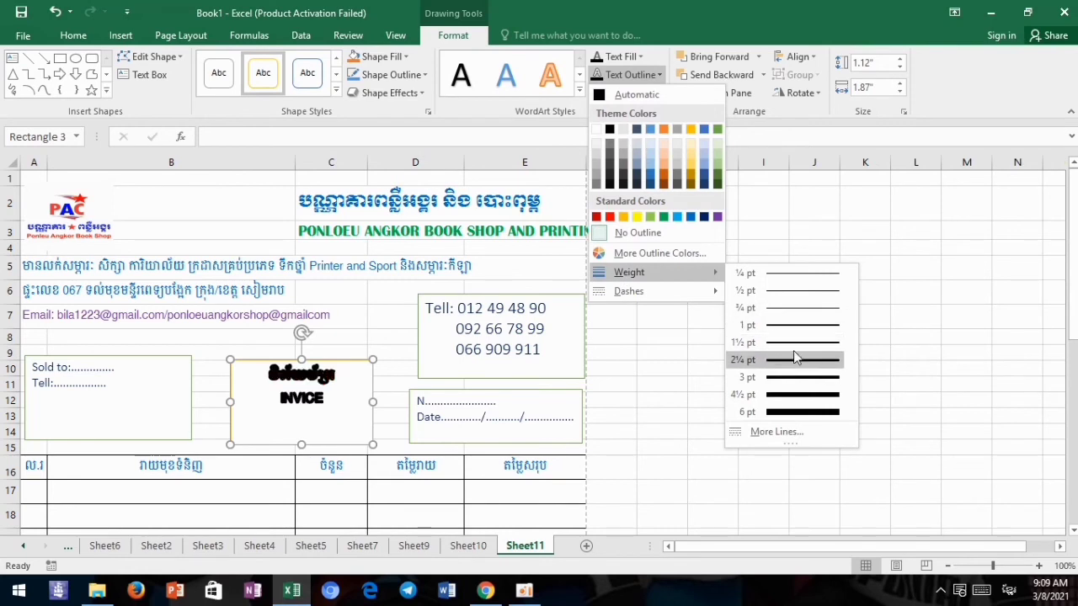
pyautogui.click(848, 202)
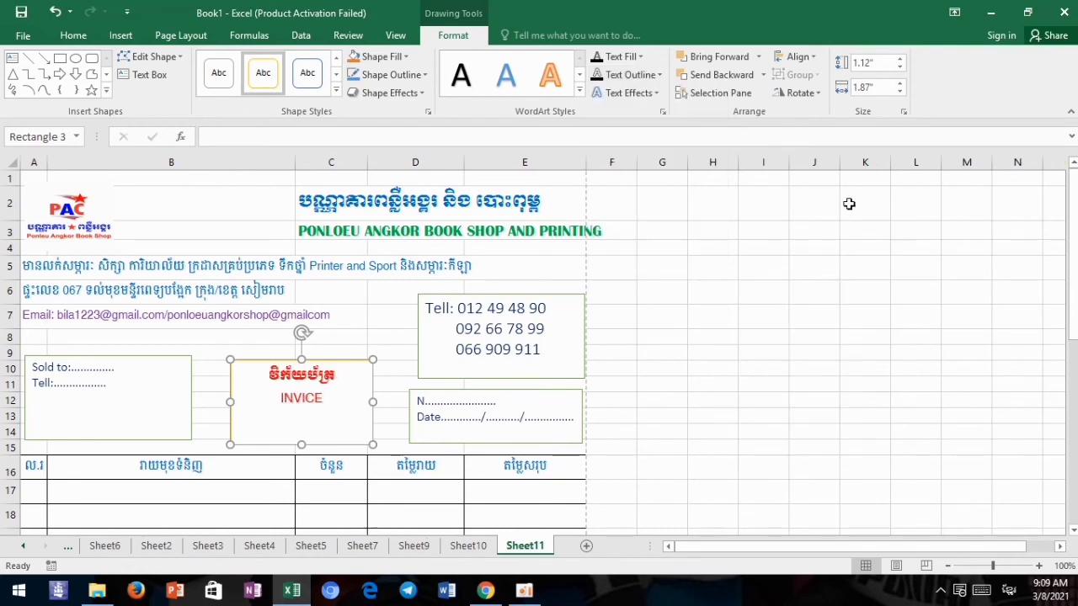
pyautogui.click(640, 56)
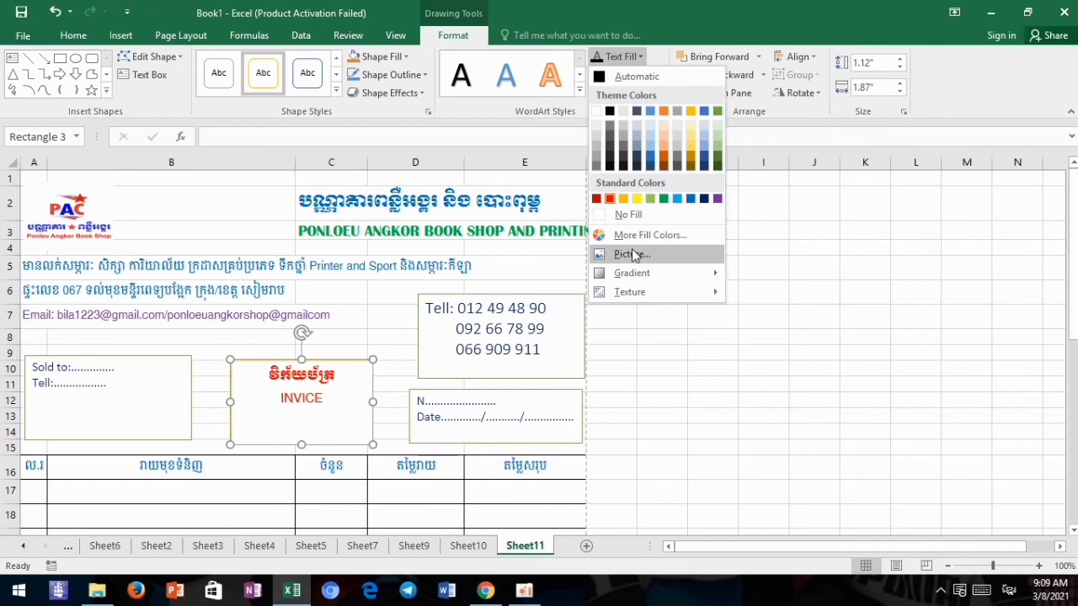
pyautogui.moveTo(632, 273)
pyautogui.click(746, 470)
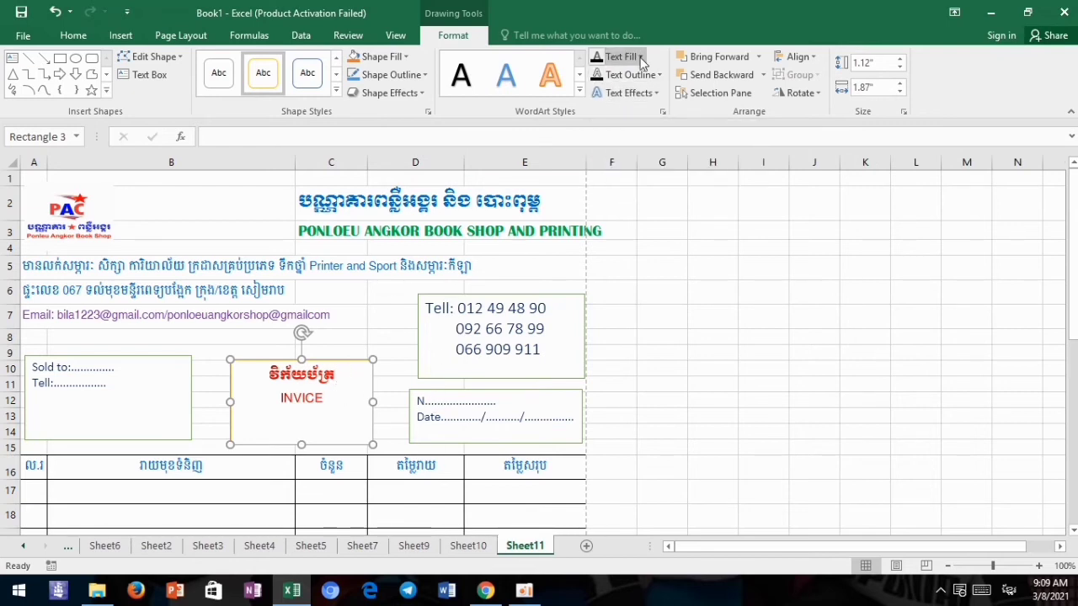
pyautogui.click(660, 75)
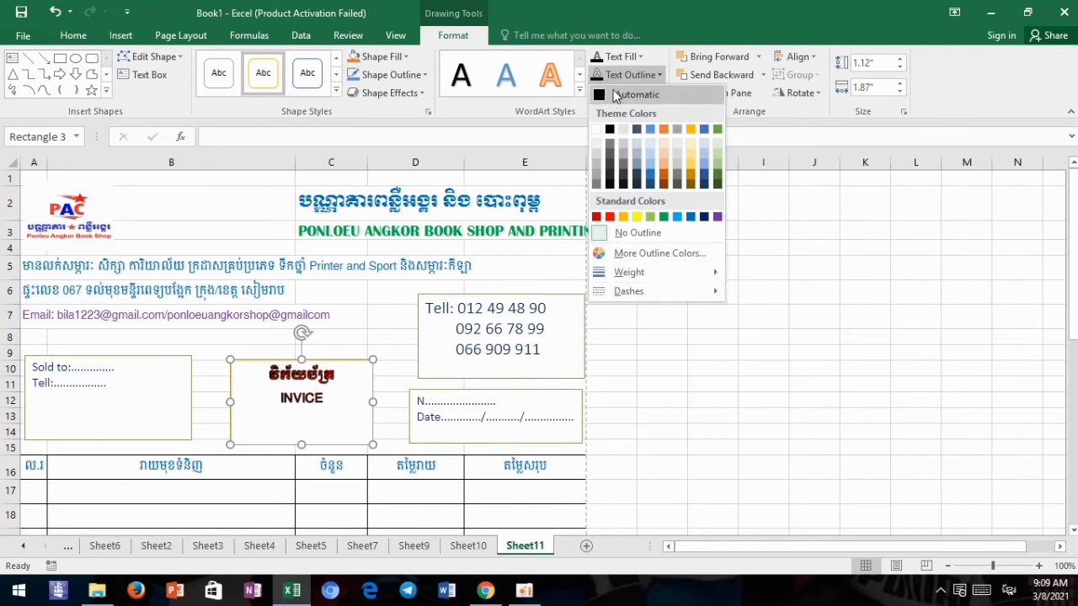
pyautogui.click(637, 58)
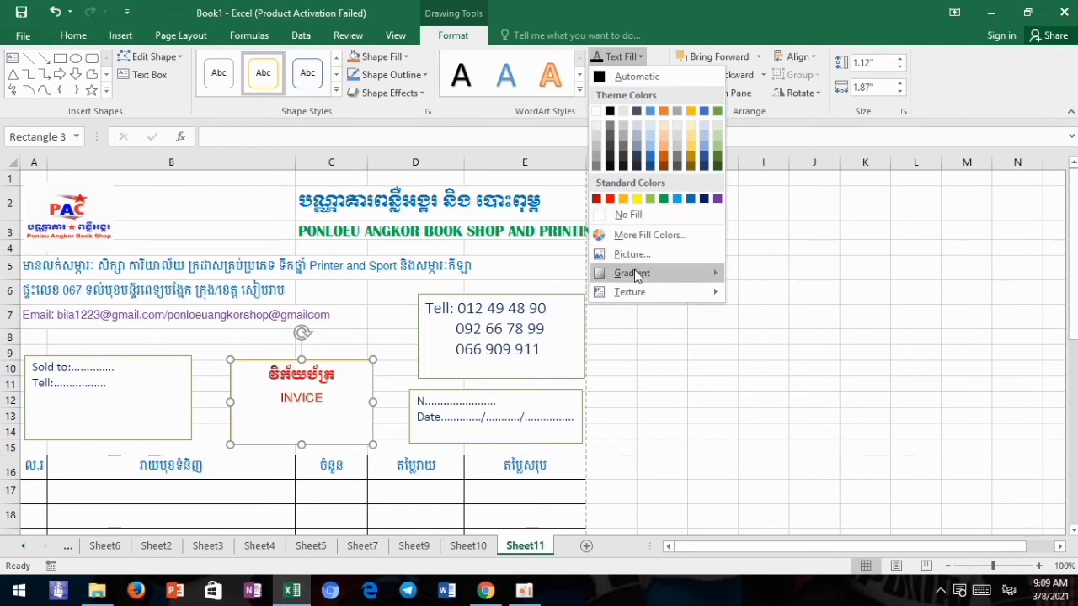
pyautogui.click(826, 222)
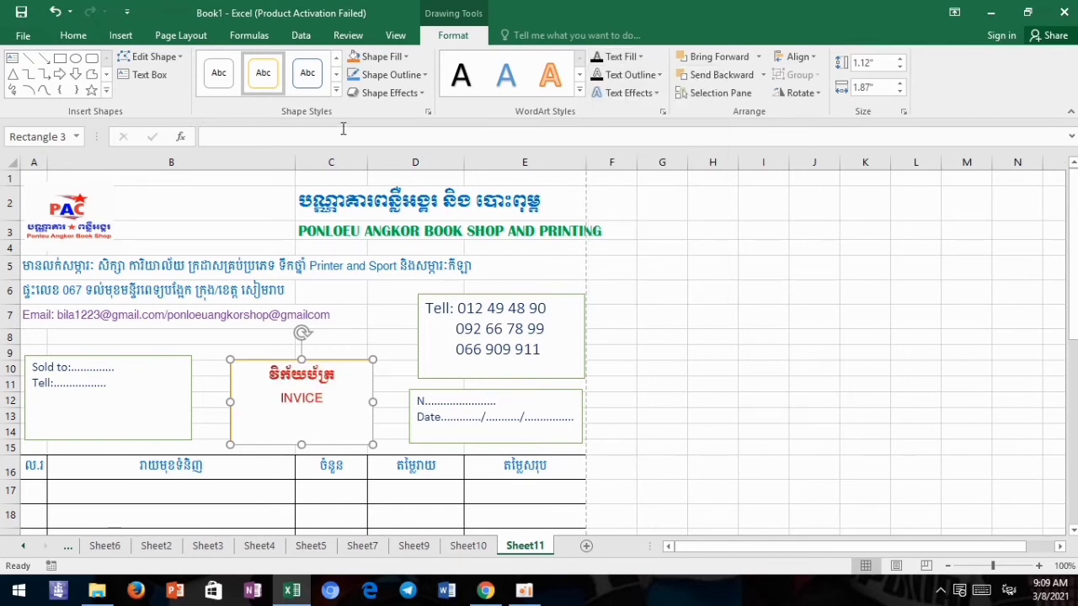
# Step: Set the INVICE box outline weight to 3 pt
pyautogui.click(390, 74)
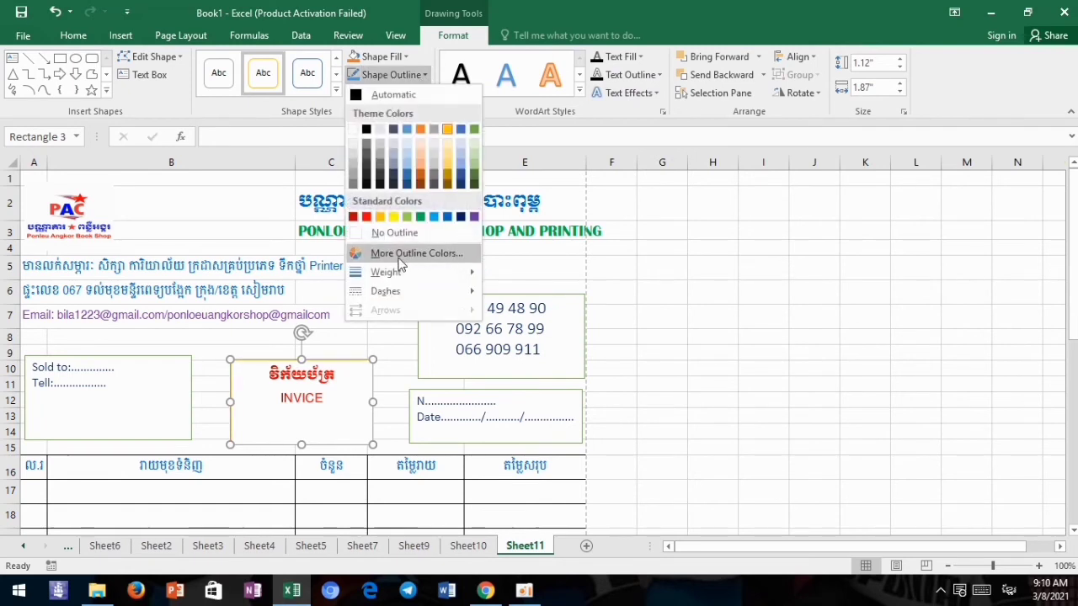
pyautogui.moveTo(386, 272)
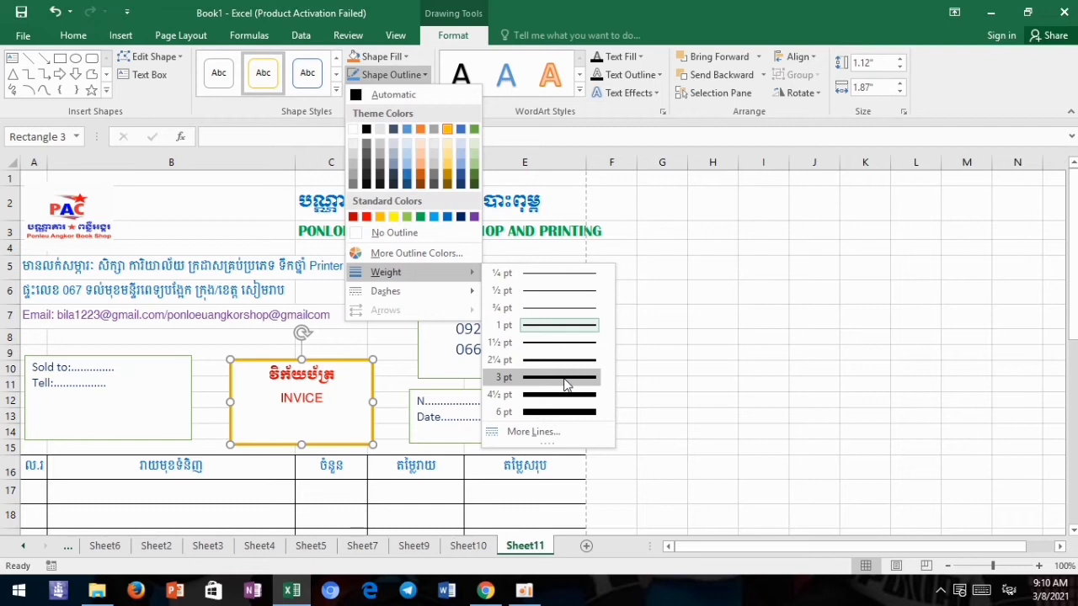
pyautogui.click(565, 378)
pyautogui.click(384, 56)
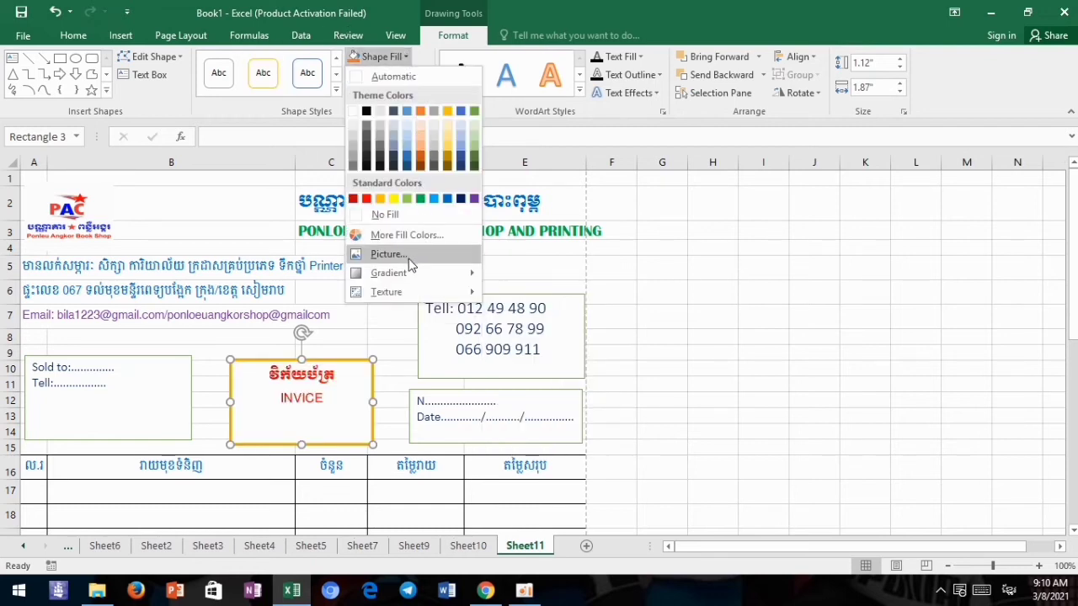
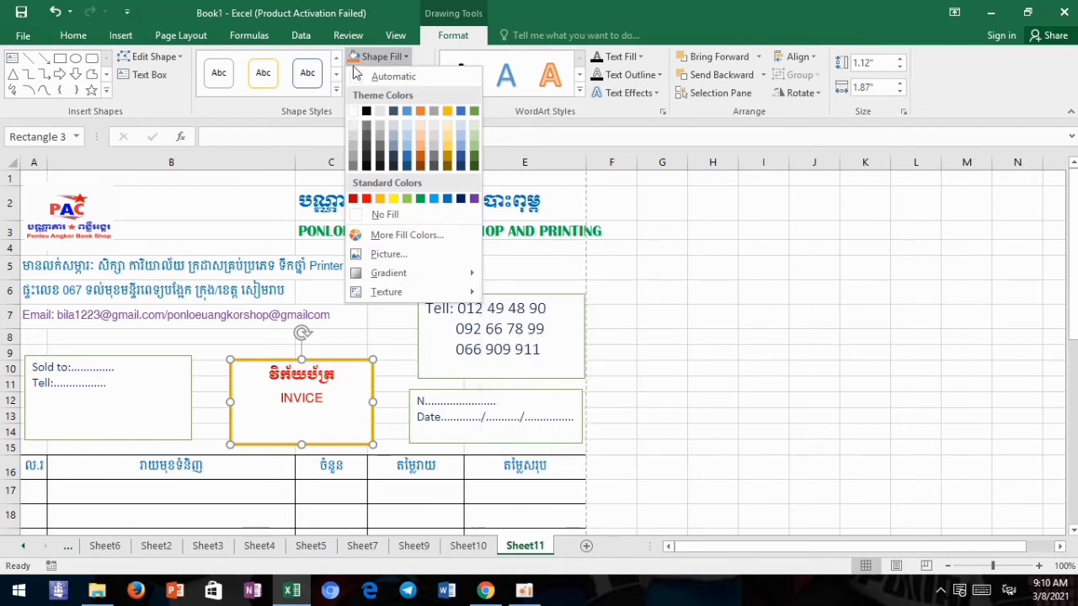
# Step: Shrink the invoice title box's height and move it slightly lower
pyautogui.click(565, 200)
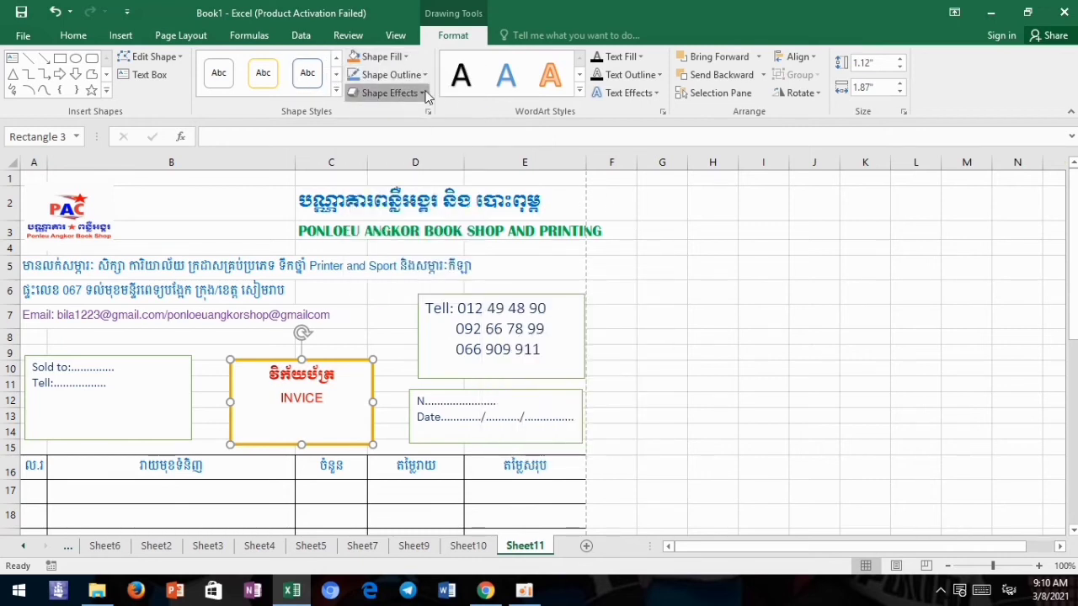
pyautogui.click(390, 92)
pyautogui.moveTo(393, 226)
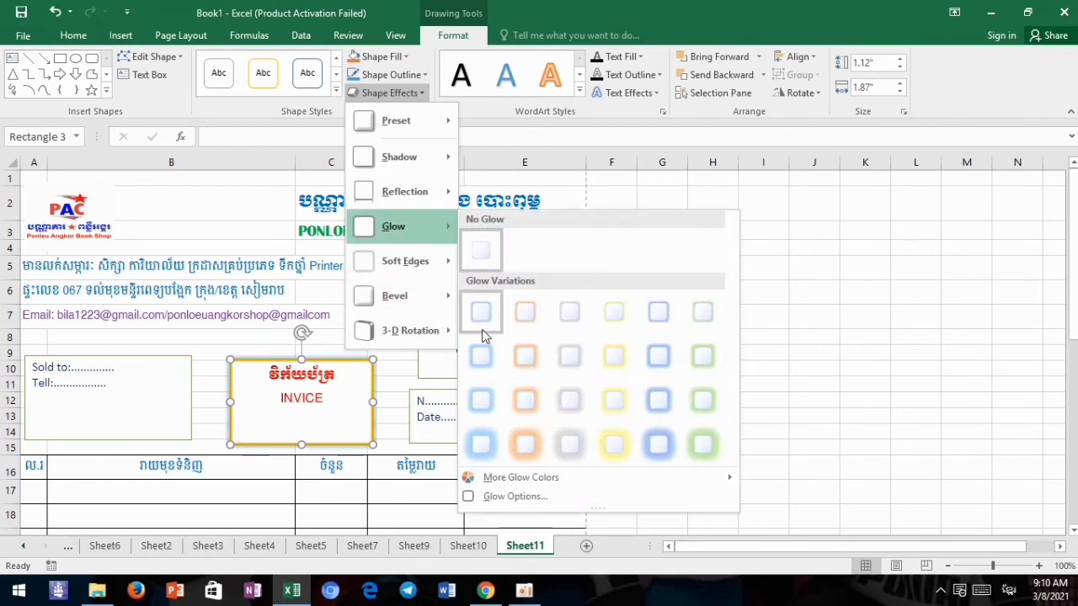
pyautogui.click(484, 316)
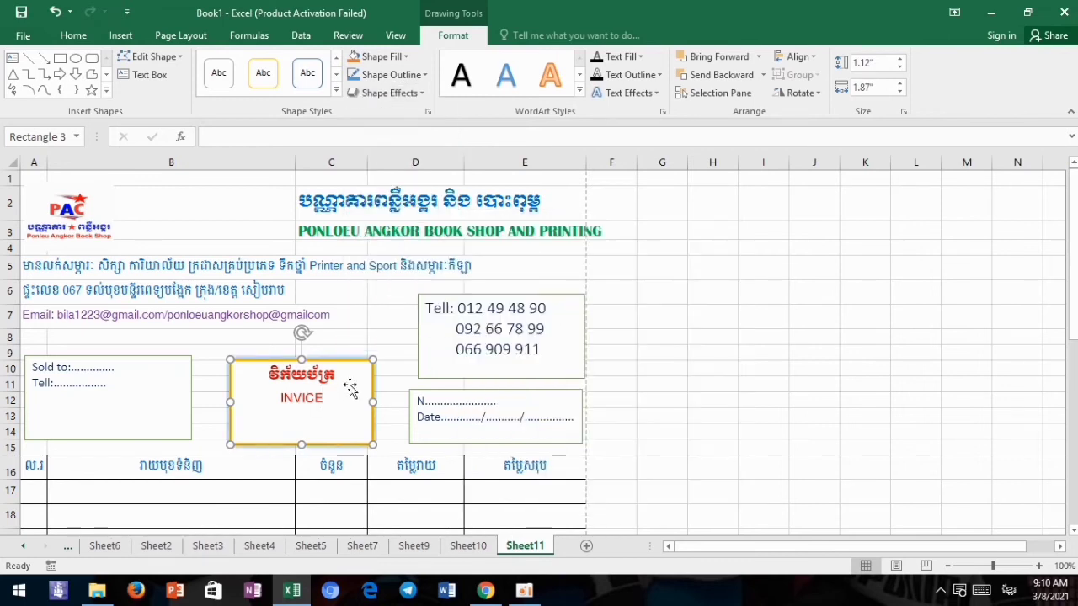
pyautogui.moveTo(300, 443)
pyautogui.mouseDown()
pyautogui.moveTo(300, 405)
pyautogui.moveTo(300, 432)
pyautogui.mouseUp()
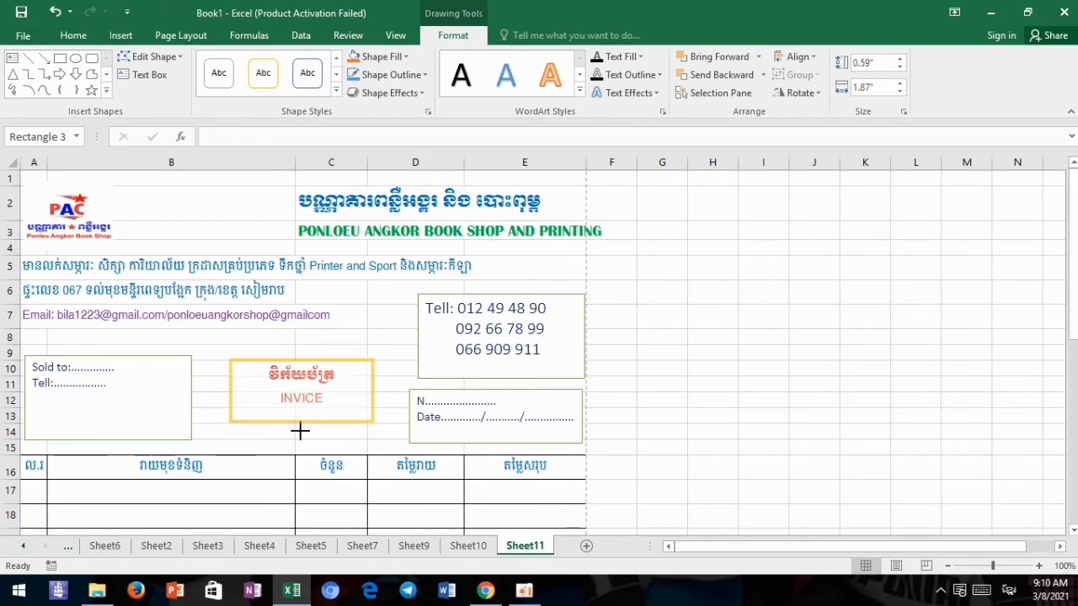
pyautogui.doubleClick(301, 398)
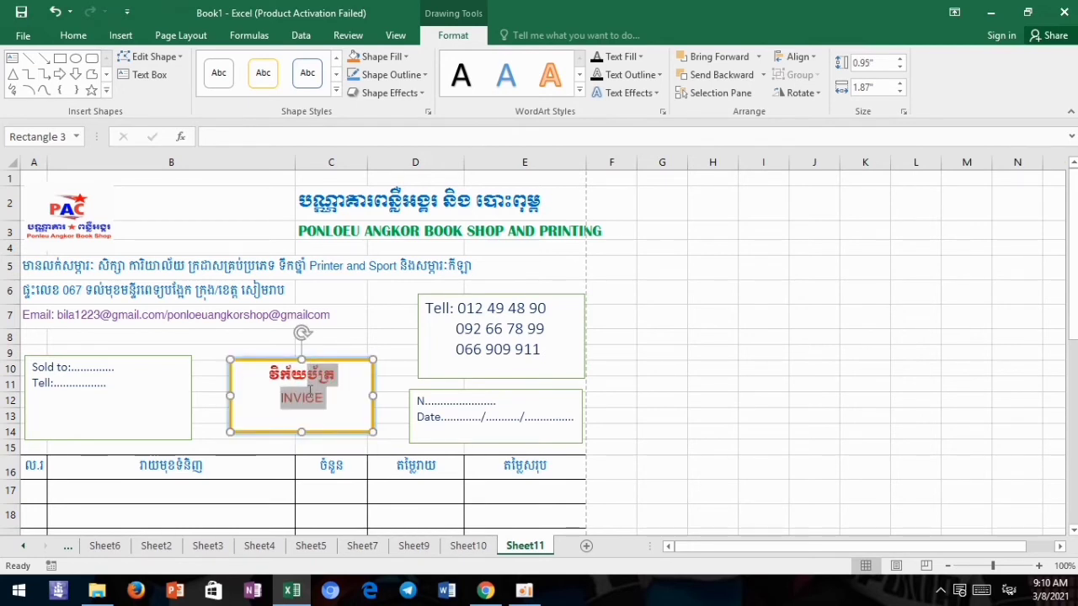
pyautogui.click(345, 364)
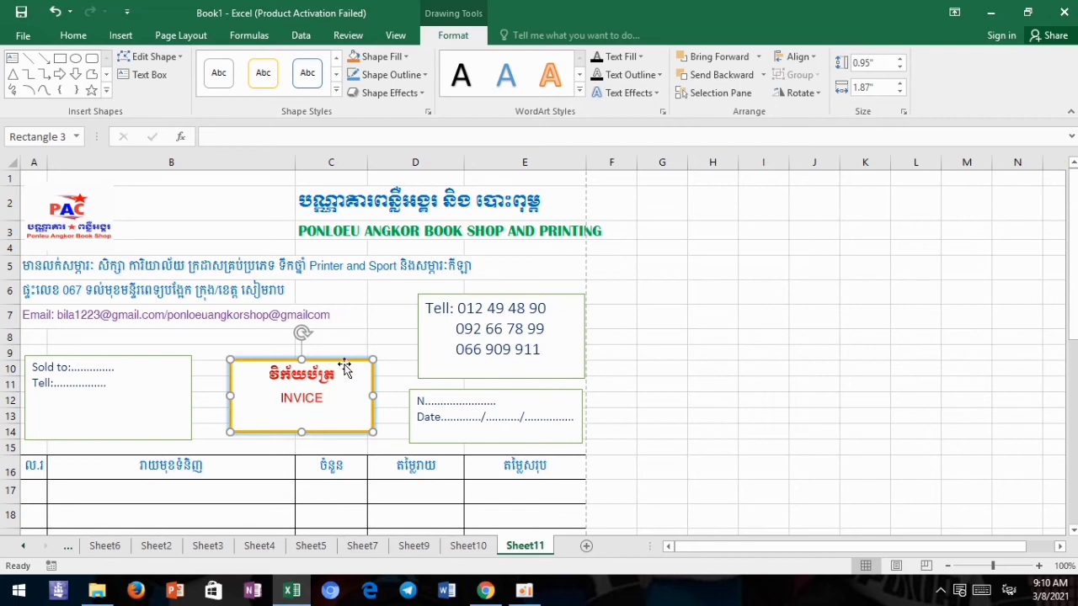
pyautogui.moveTo(345, 364); pyautogui.dragTo(343, 383)
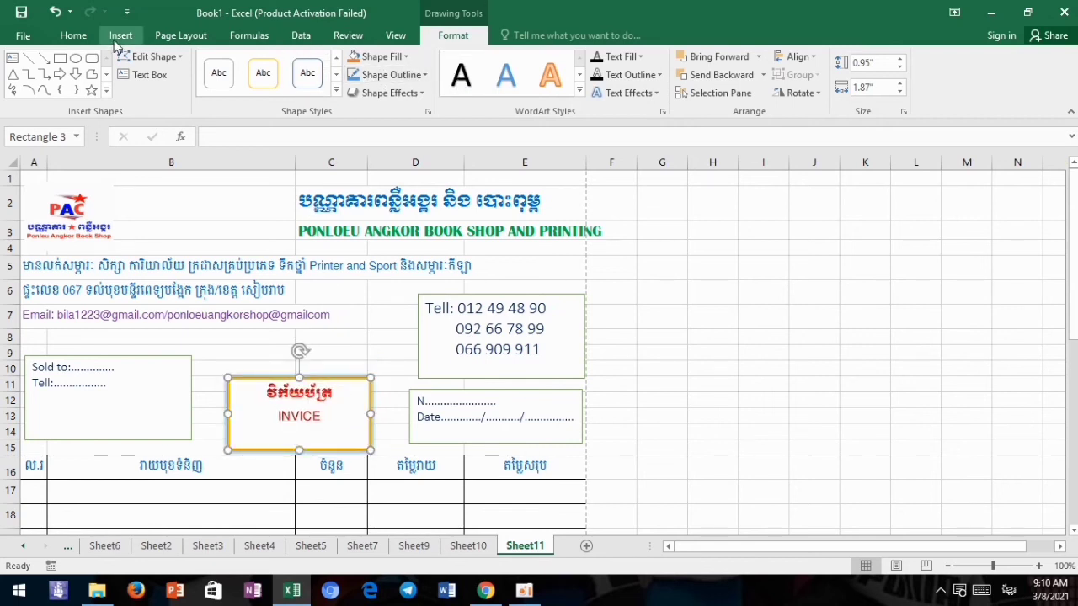
# Step: Raise the title text to size 16 and make the box wider and taller so INVICE shows
pyautogui.click(73, 35)
pyautogui.click(258, 64)
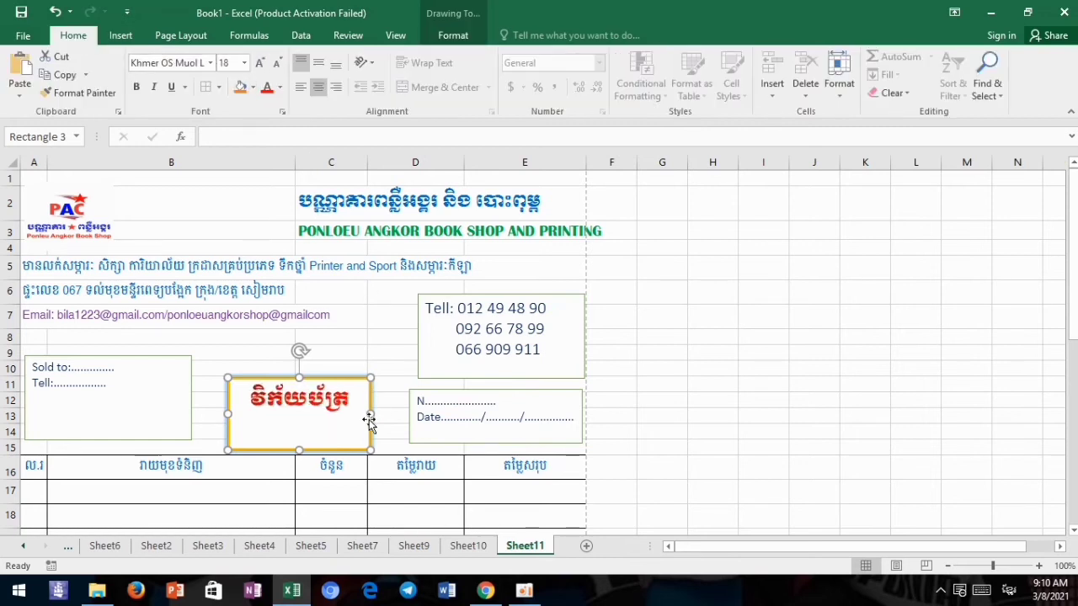
pyautogui.moveTo(371, 413); pyautogui.dragTo(386, 414)
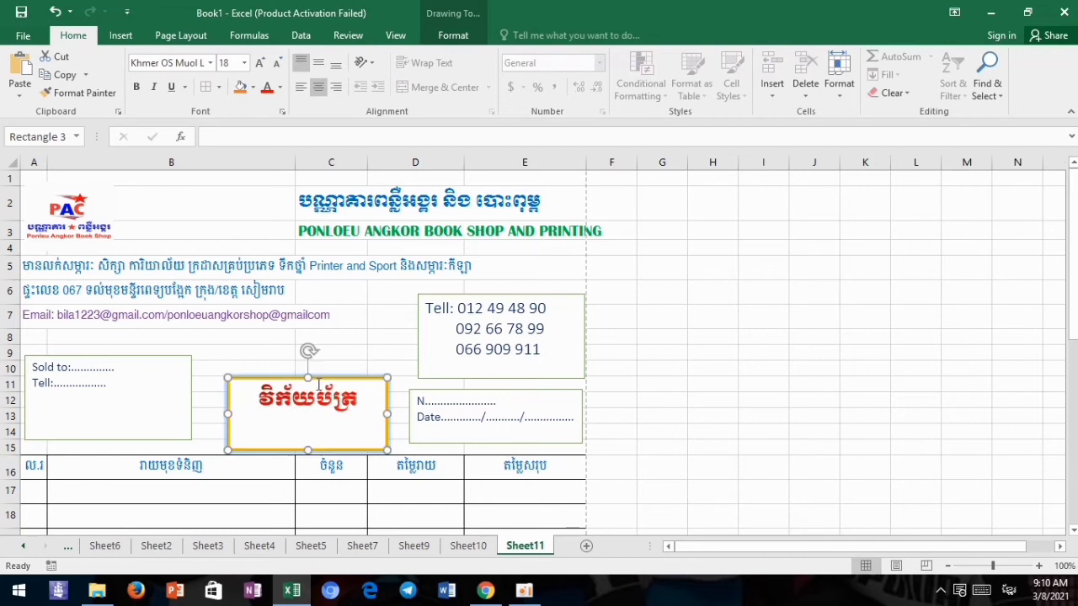
pyautogui.moveTo(309, 373); pyautogui.dragTo(309, 359)
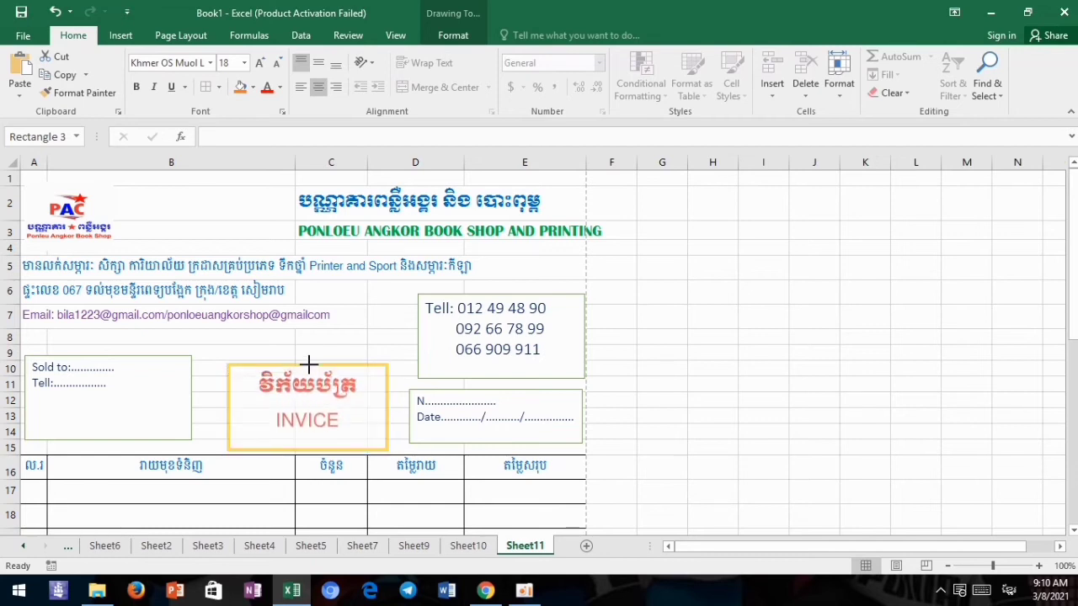
pyautogui.click(139, 380)
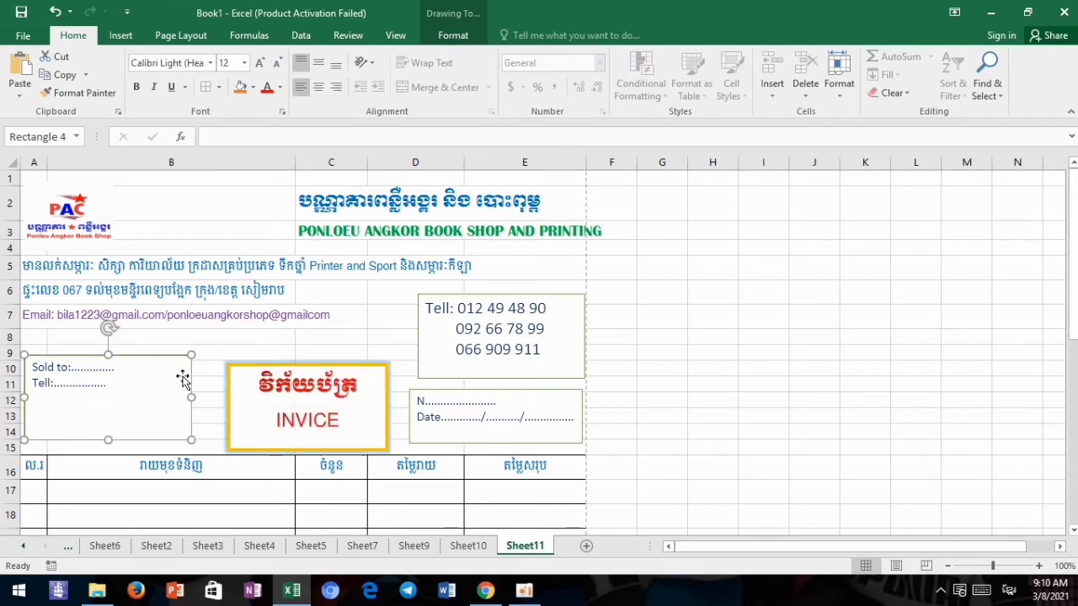
# Step: Merge and centre B3:E3 for the English shop name and B2:E2 for the Khmer title
pyautogui.click(208, 373)
pyautogui.click(124, 232)
pyautogui.moveTo(138, 231); pyautogui.dragTo(530, 230)
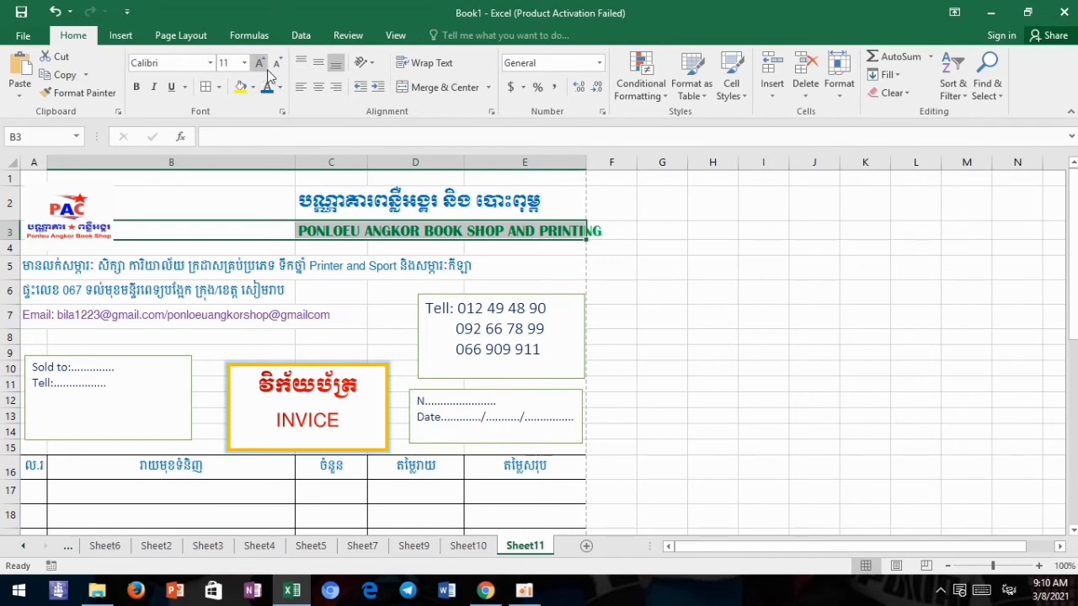
pyautogui.click(446, 86)
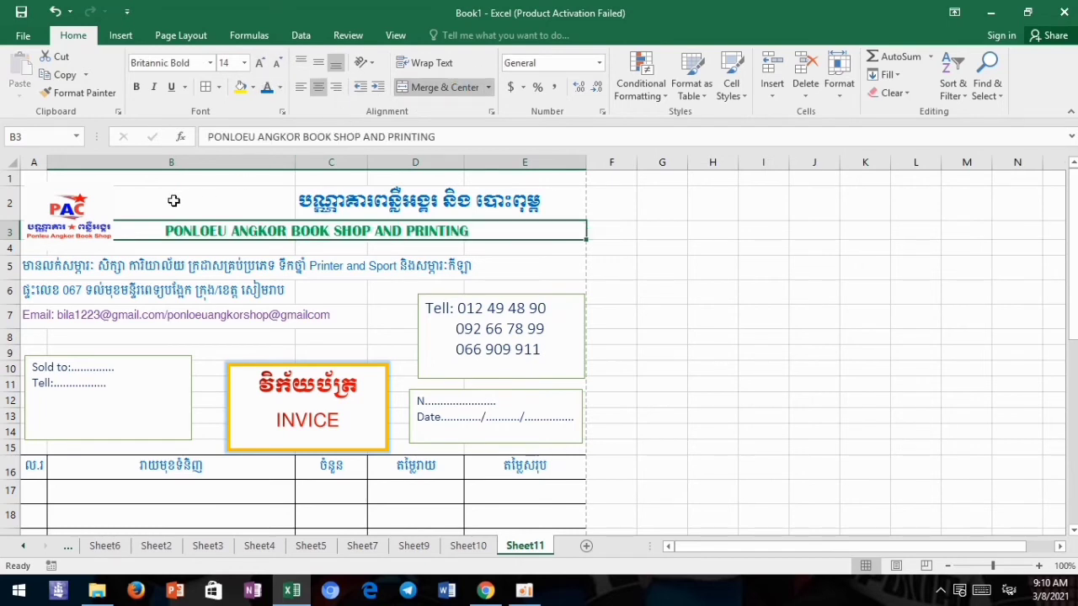
pyautogui.moveTo(173, 201); pyautogui.dragTo(510, 205)
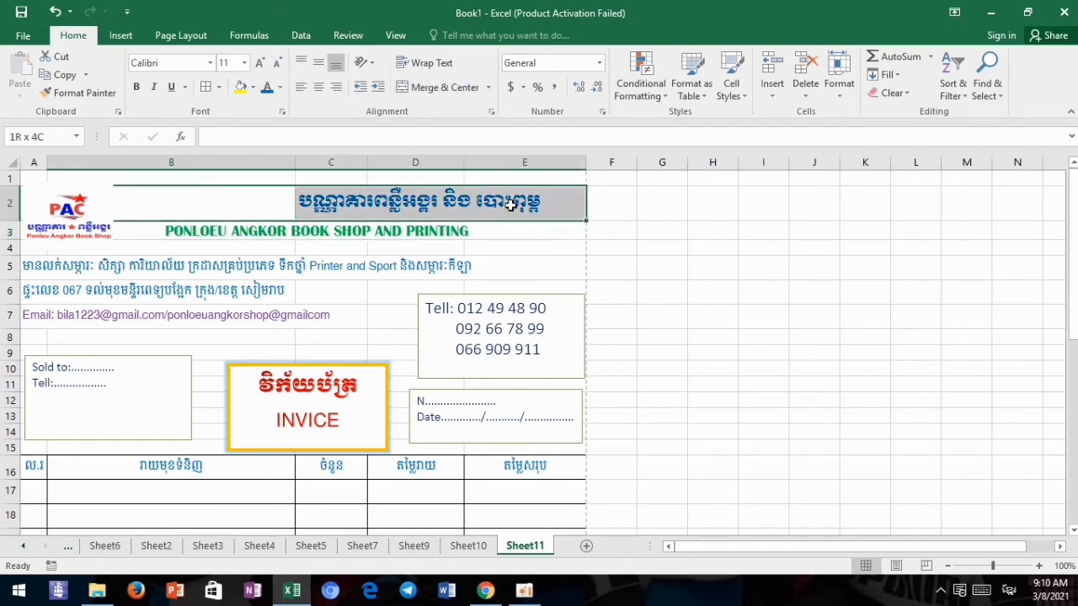
pyautogui.click(438, 87)
# Step: Scroll through the sheet to confirm the layout fits within columns A to E
pyautogui.click(366, 251)
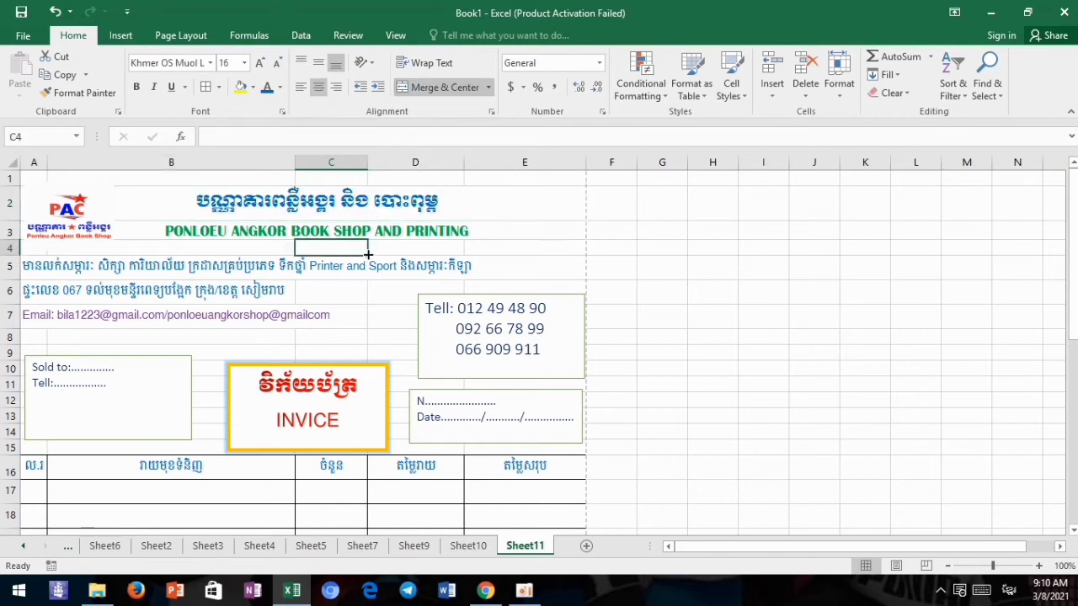
pyautogui.scroll(-5, 394, 315)
pyautogui.scroll(5, 393, 312)
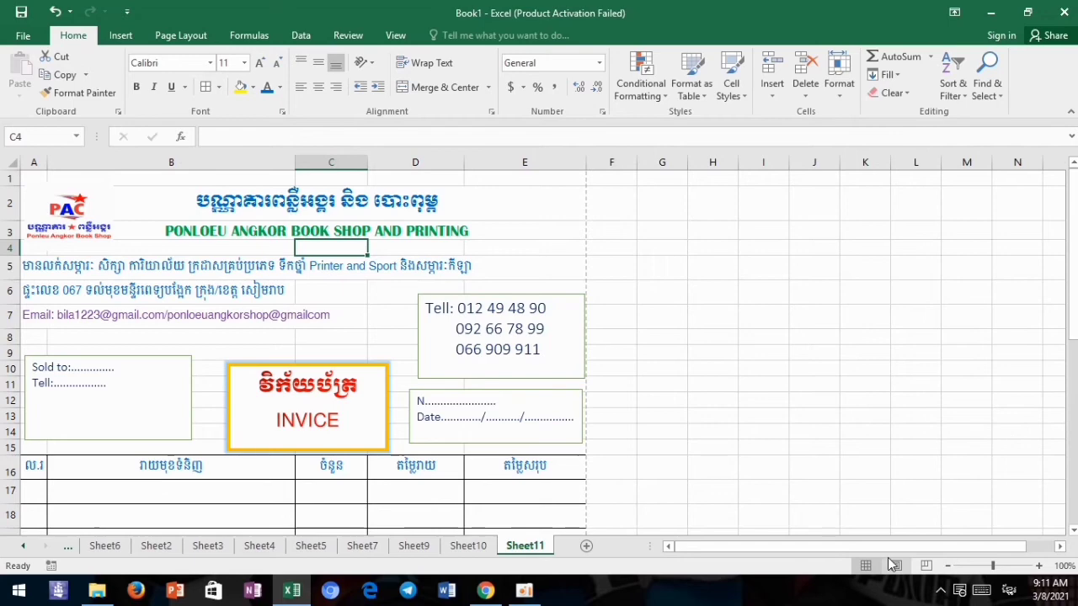
pyautogui.keyDown('ctrl'); pyautogui.scroll(-6, 874, 412); pyautogui.keyUp('ctrl')
pyautogui.keyDown('ctrl'); pyautogui.scroll(1, 874, 412); pyautogui.keyUp('ctrl')
pyautogui.keyDown('ctrl'); pyautogui.scroll(1, 872, 411); pyautogui.keyUp('ctrl')
pyautogui.keyDown('ctrl'); pyautogui.scroll(1, 864, 410); pyautogui.keyUp('ctrl')
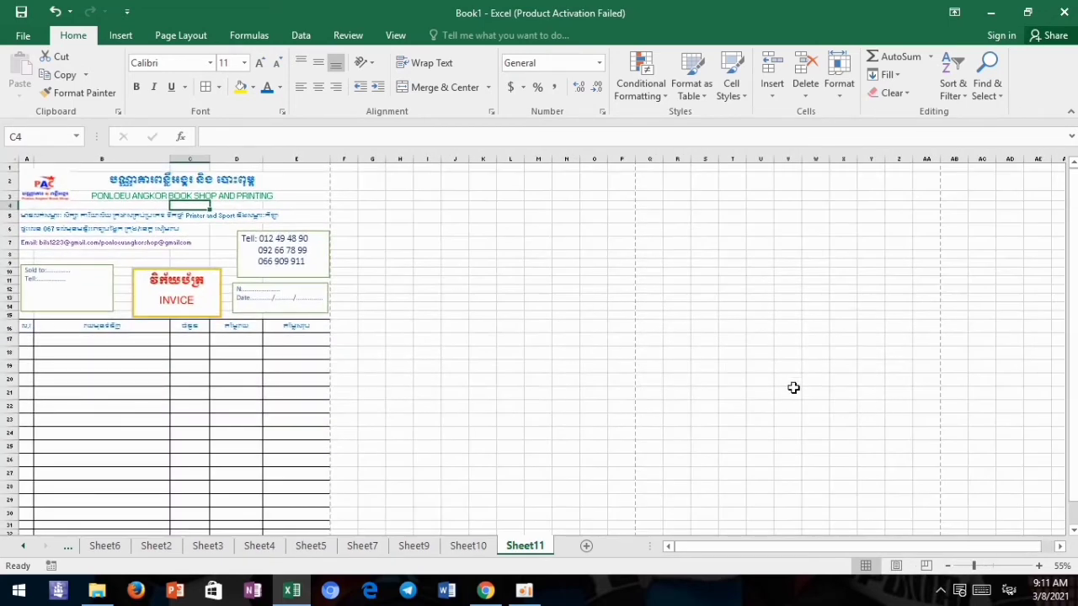
pyautogui.keyDown('ctrl'); pyautogui.scroll(2, 789, 385); pyautogui.keyUp('ctrl')
pyautogui.keyDown('ctrl'); pyautogui.scroll(1, 789, 385); pyautogui.keyUp('ctrl')
pyautogui.keyDown('ctrl'); pyautogui.scroll(1, 789, 384); pyautogui.keyUp('ctrl')
pyautogui.keyDown('ctrl'); pyautogui.scroll(1, 789, 380); pyautogui.keyUp('ctrl')
pyautogui.keyDown('ctrl'); pyautogui.scroll(-1, 815, 376); pyautogui.keyUp('ctrl')
pyautogui.keyDown('ctrl'); pyautogui.scroll(-1, 821, 371); pyautogui.keyUp('ctrl')
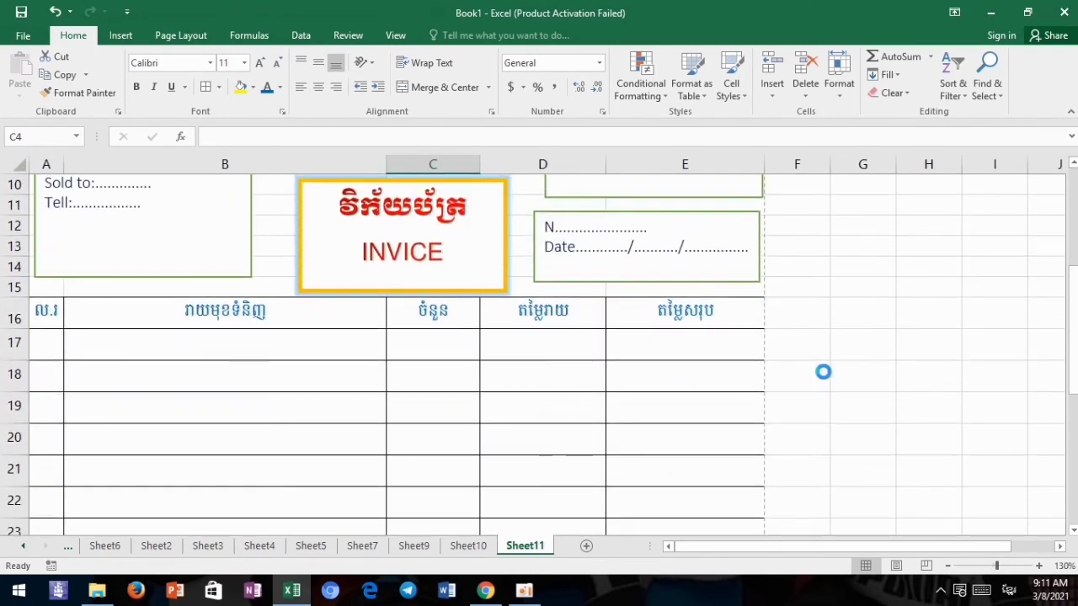
pyautogui.keyDown('ctrl'); pyautogui.scroll(-1, 821, 371); pyautogui.keyUp('ctrl')
pyautogui.scroll(2, 783, 371)
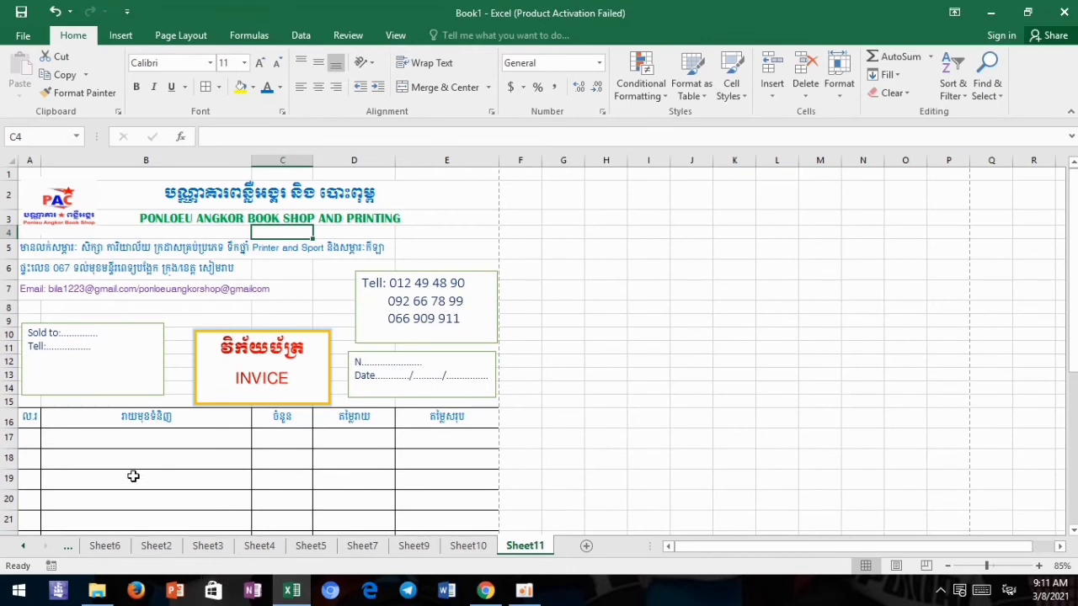
# Step: Enter 1 and 2 in A17:A18 and fill the series down to A33
pyautogui.click(34, 446)
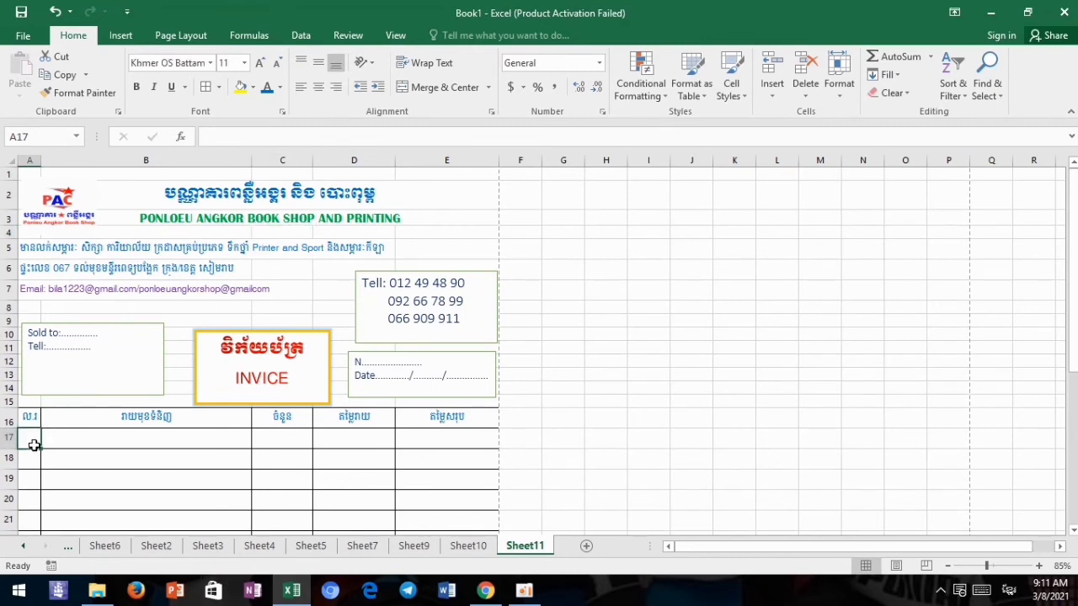
pyautogui.write('1')
pyautogui.click(34, 460)
pyautogui.write('2')
pyautogui.click(25, 445)
pyautogui.moveTo(29, 441)
pyautogui.mouseDown()
pyautogui.moveTo(42, 560)
pyautogui.moveTo(34, 511)
pyautogui.mouseUp()
pyautogui.scroll(-4, 196, 490)
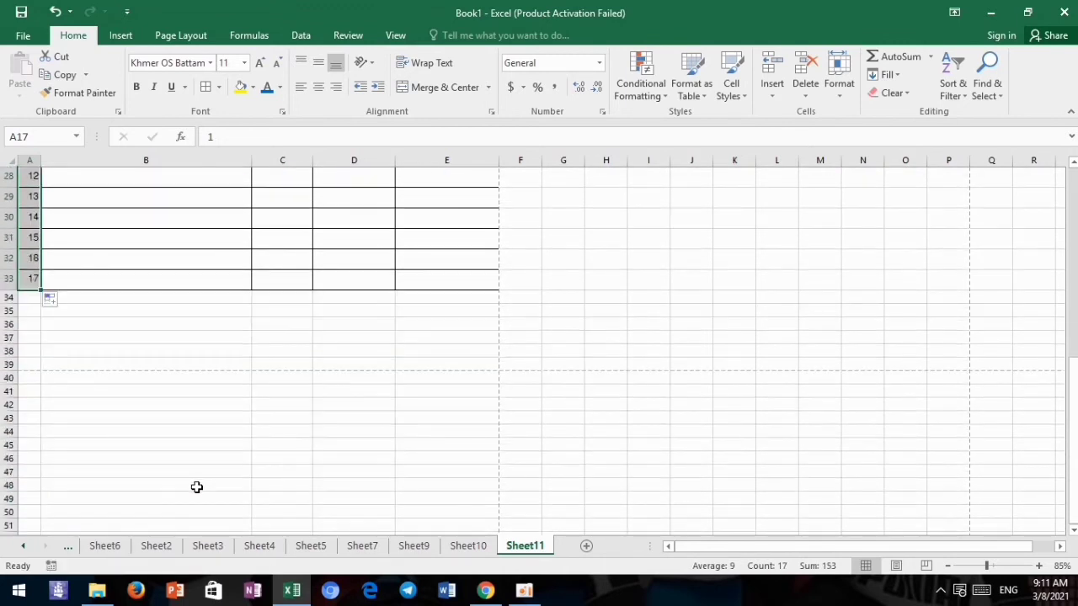
pyautogui.scroll(5, 349, 392)
pyautogui.scroll(2, 349, 392)
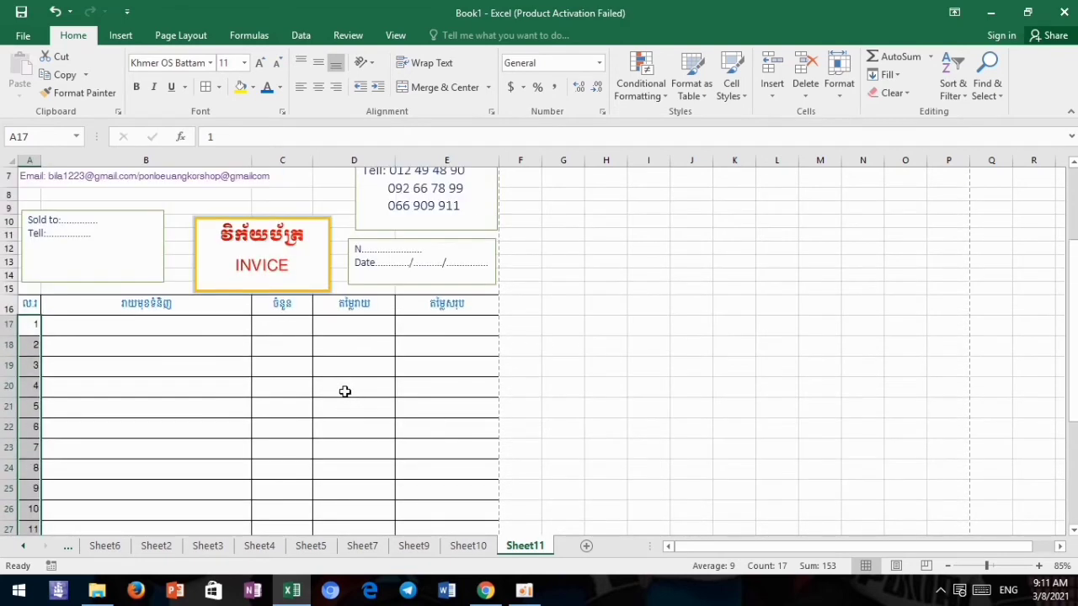
pyautogui.click(124, 330)
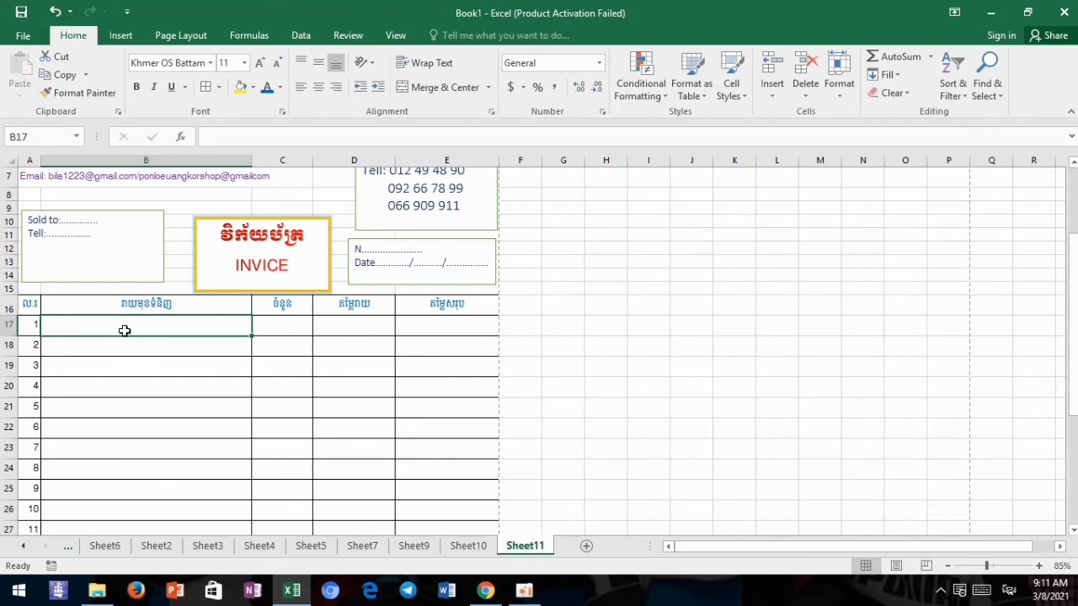
# Step: Enter the Khmer item name in B17, quantity 15 in C17 and unit price 1000 in D17
pyautogui.write('សង')
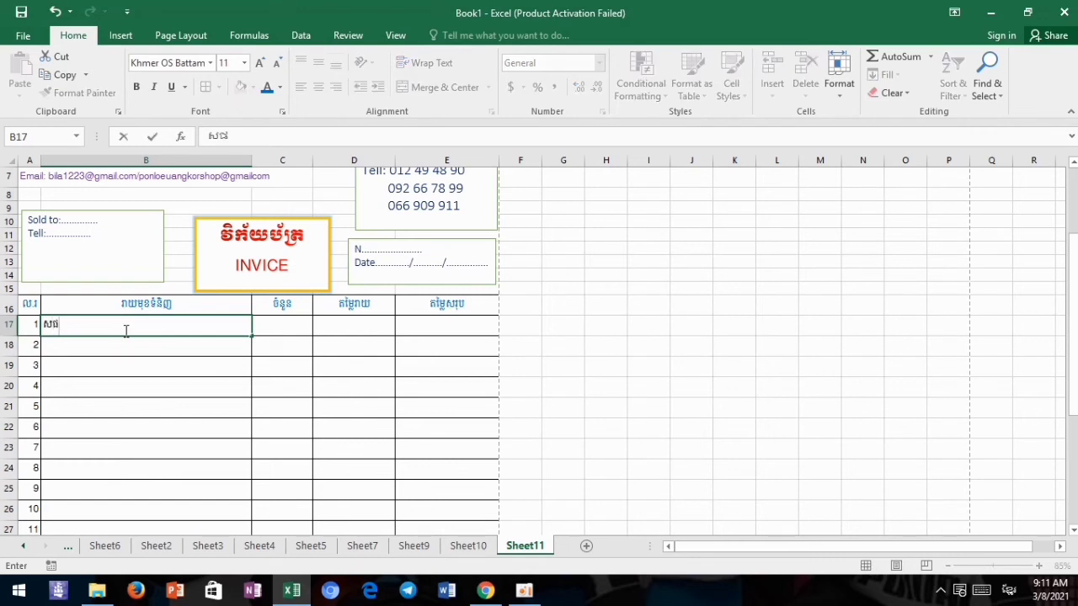
pyautogui.write('ៀ')
pyautogui.press('BackSpace')
pyautogui.write('ៅស')
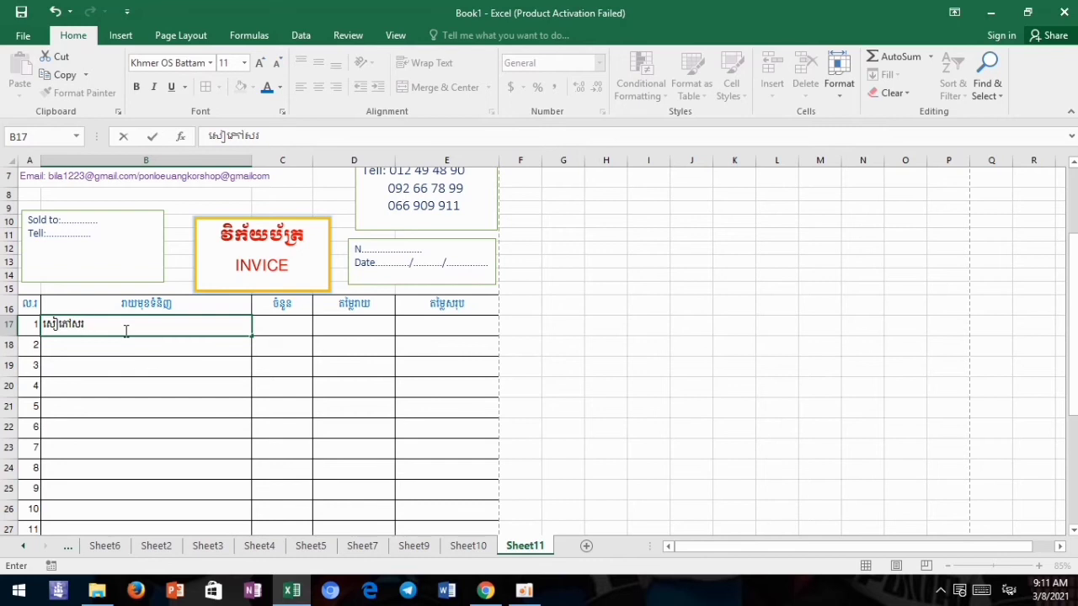
pyautogui.write('រ')
pyautogui.click(298, 324)
pyautogui.write('15')
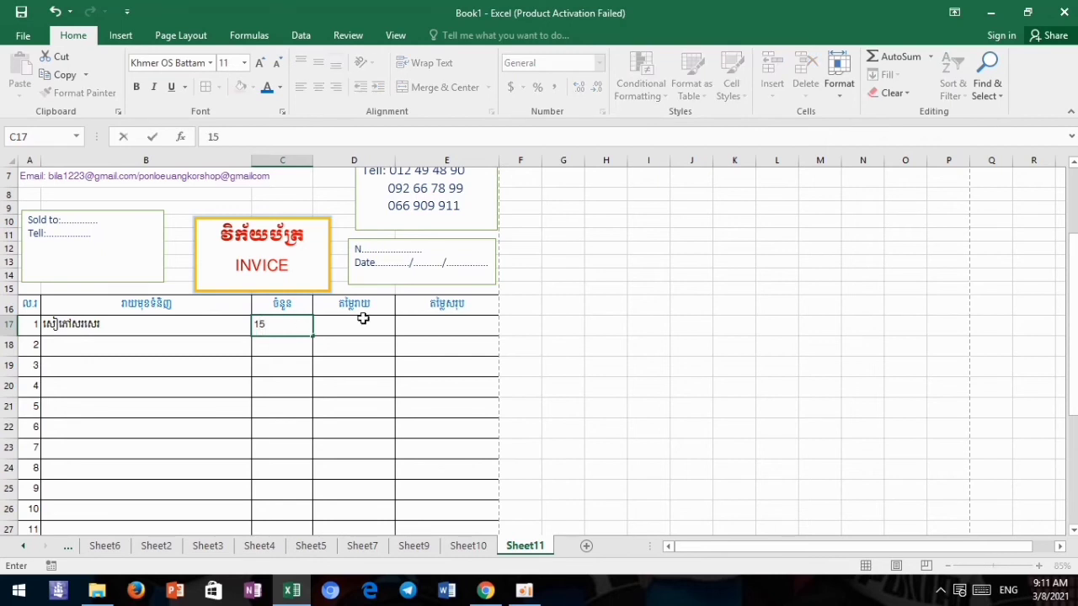
pyautogui.click(349, 326)
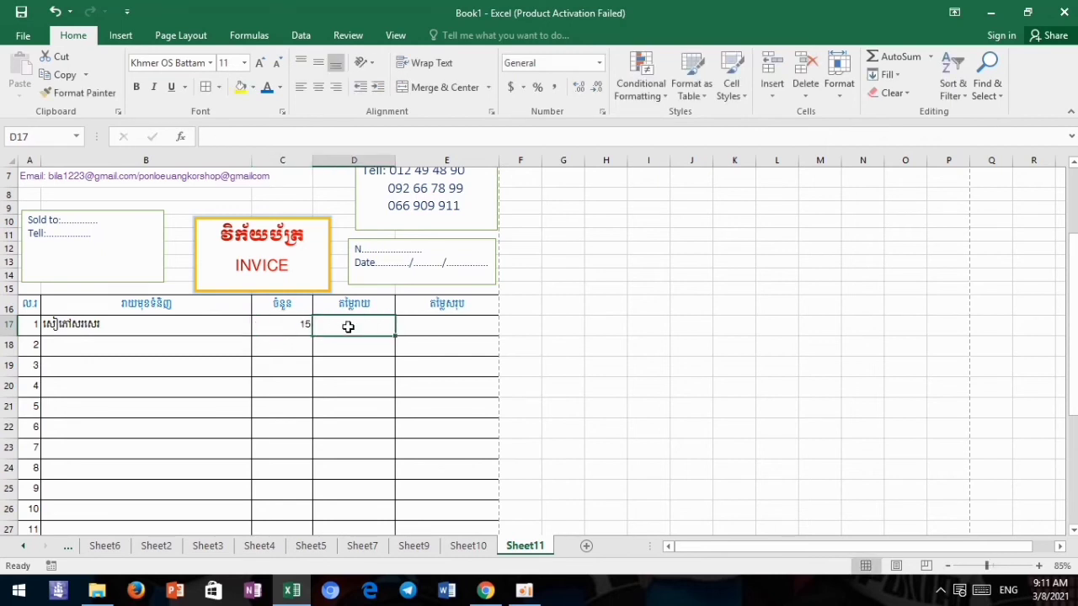
pyautogui.write('1000')
pyautogui.click(373, 359)
pyautogui.click(359, 326)
pyautogui.click(299, 325)
pyautogui.click(432, 328)
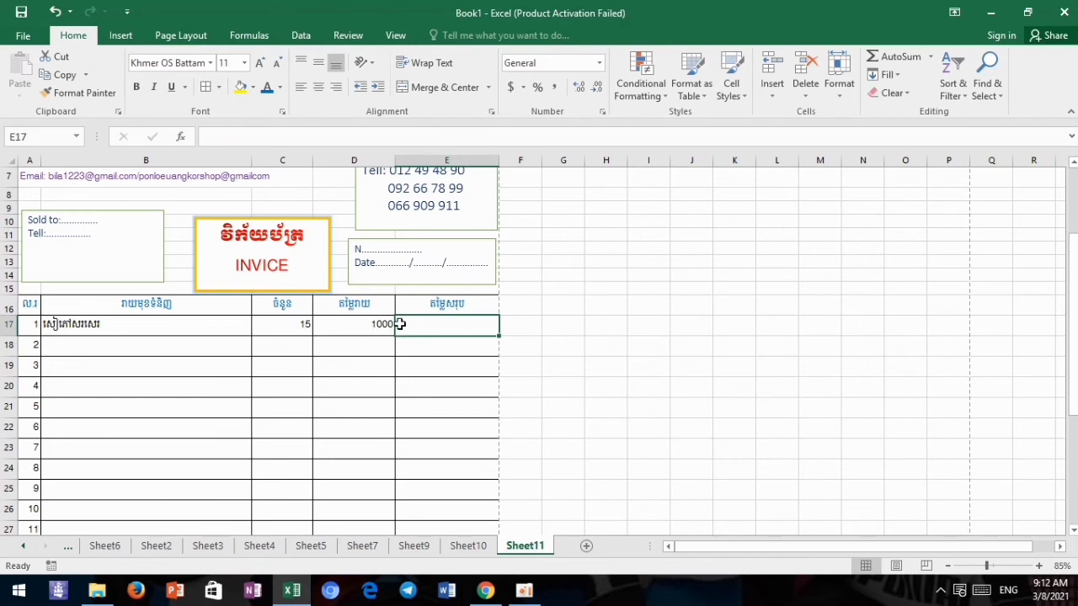
# Step: Enter =PRODUCT(C17:D17) in E17 to get the line total 15000
pyautogui.write('=')
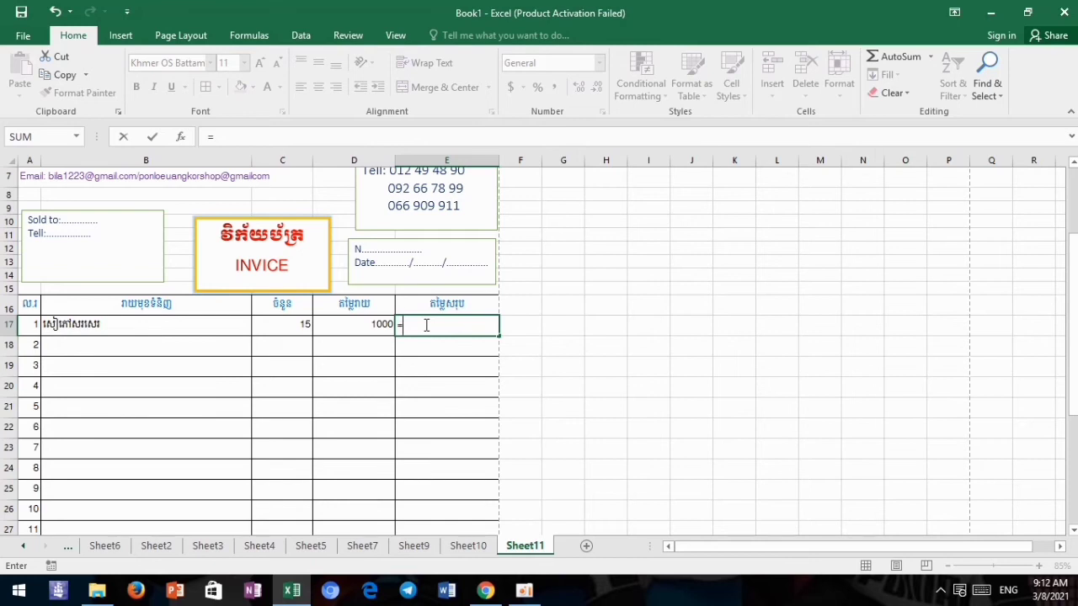
pyautogui.write('pro')
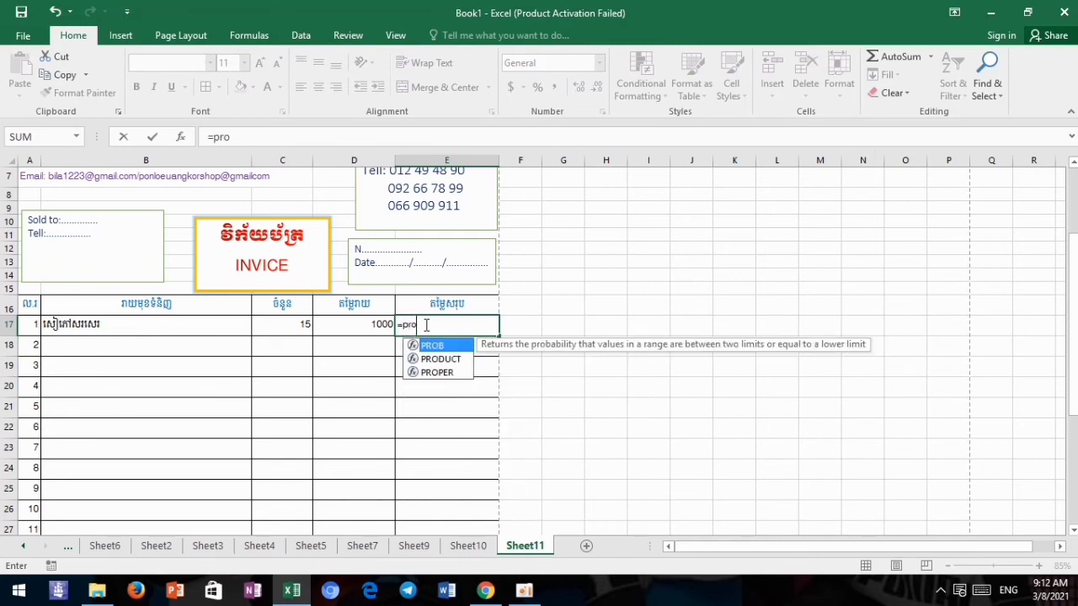
pyautogui.write('duct')
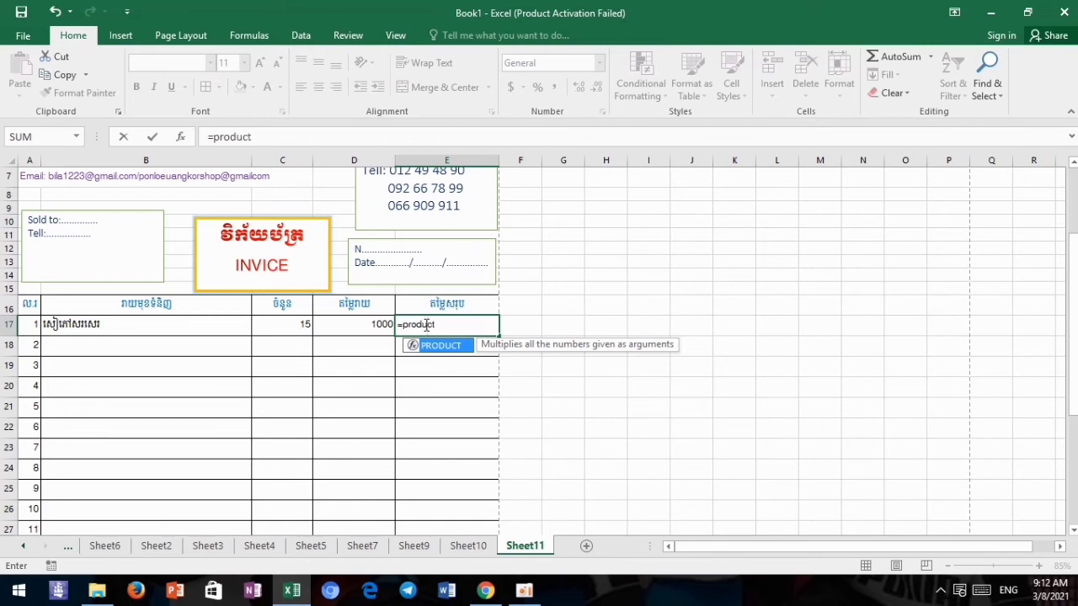
pyautogui.write('(')
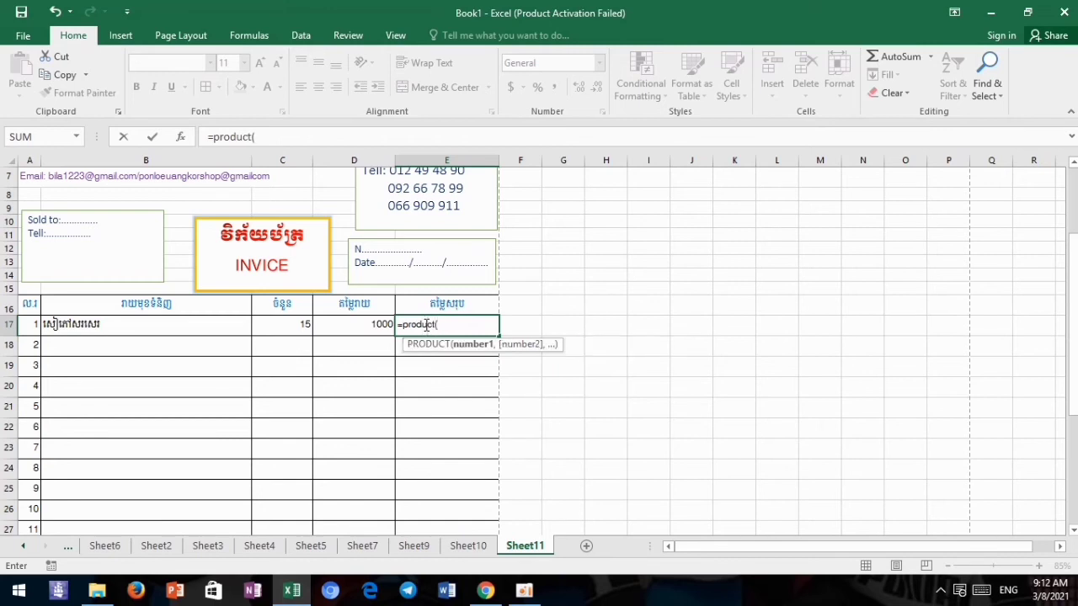
pyautogui.moveTo(294, 325); pyautogui.dragTo(365, 334)
pyautogui.write(')')
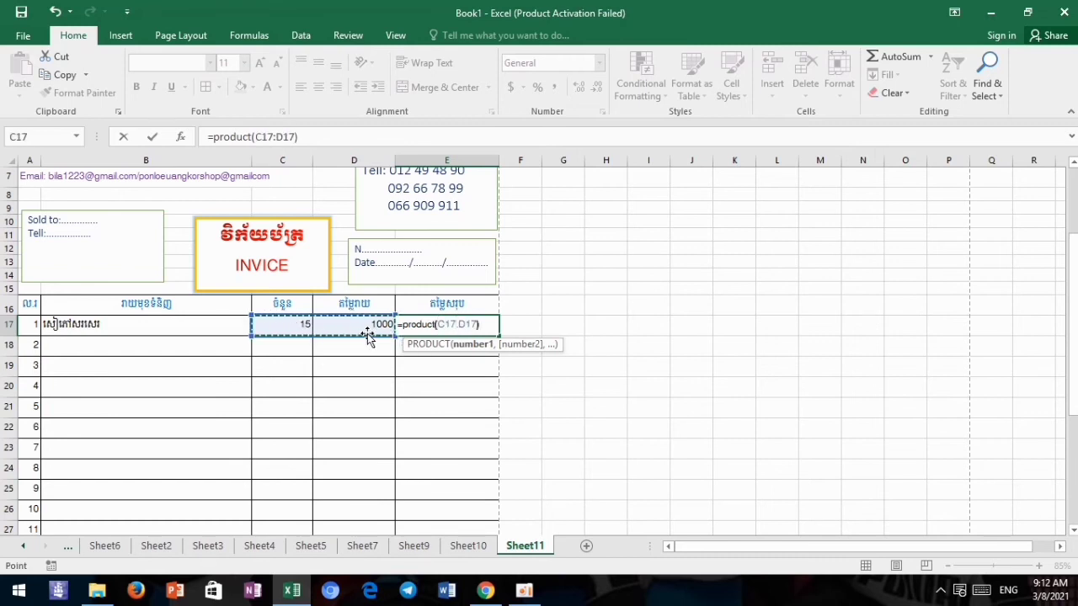
pyautogui.press('Return')
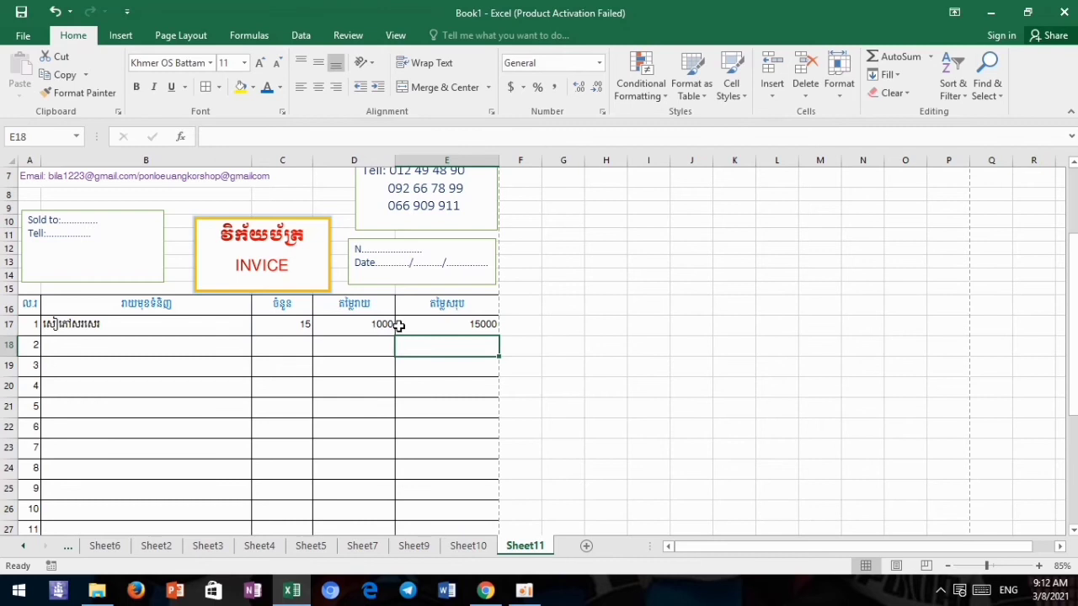
# Step: Copy the E17 formula down the total column to row 32, then select E18:E32
pyautogui.click(286, 324)
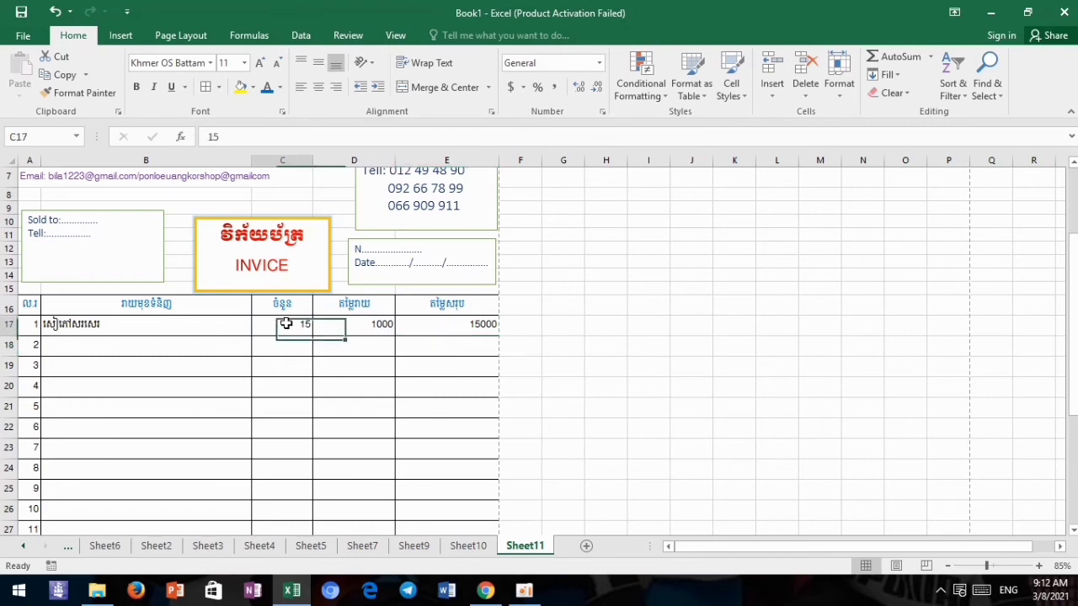
pyautogui.click(349, 323)
pyautogui.click(478, 327)
pyautogui.moveTo(493, 339)
pyautogui.mouseDown()
pyautogui.moveTo(498, 550)
pyautogui.moveTo(490, 496)
pyautogui.moveTo(493, 508)
pyautogui.mouseUp()
pyautogui.scroll(3, 442, 456)
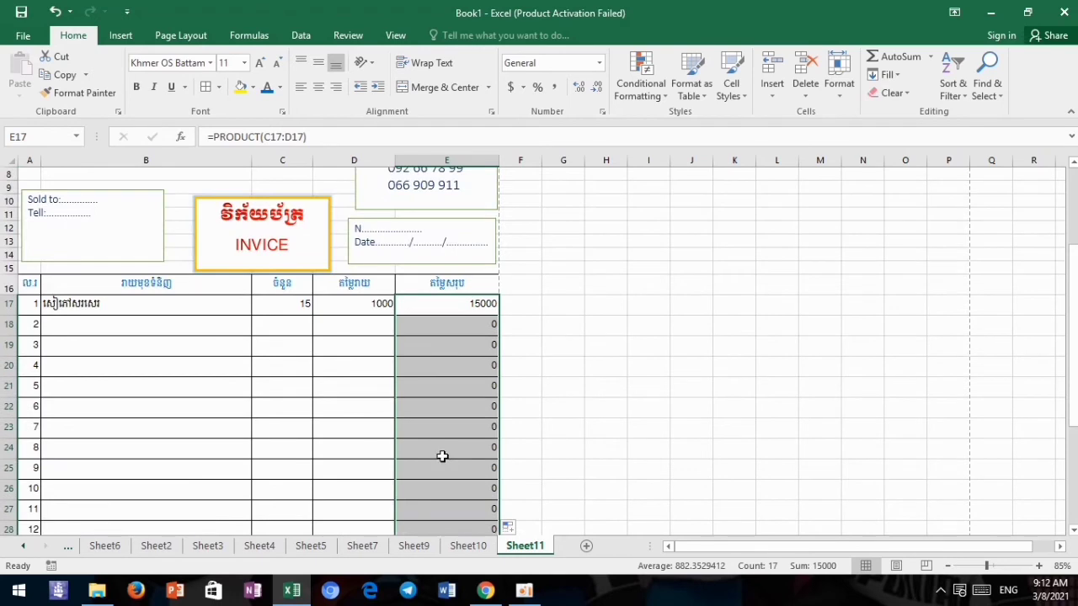
pyautogui.click(463, 325)
pyautogui.moveTo(463, 325); pyautogui.dragTo(476, 520)
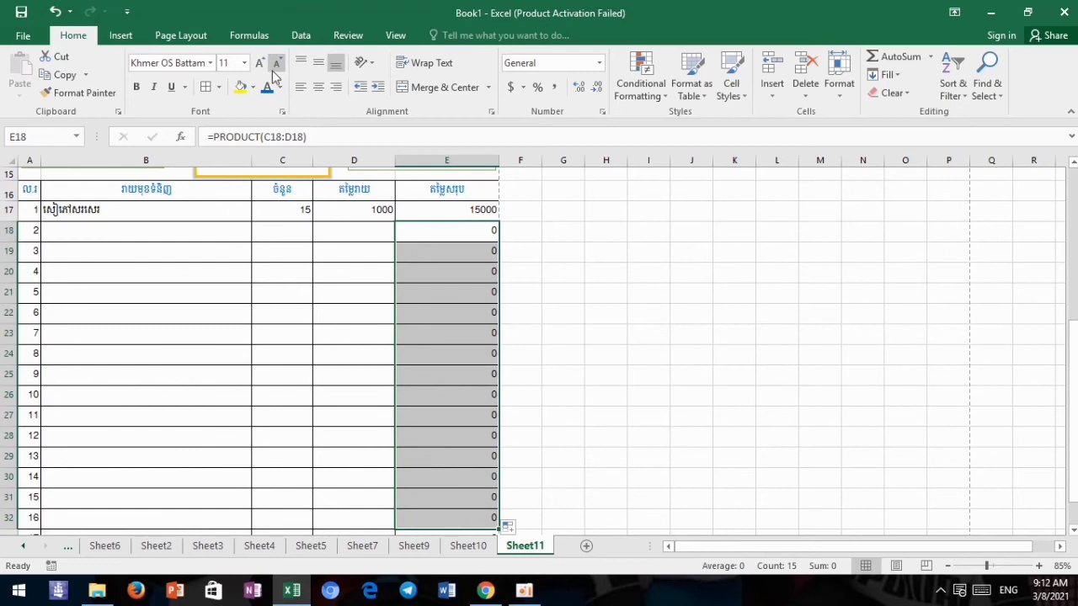
# Step: Apply the custom dollar accounting format _($* #,##0_) to total cells E18:E32
pyautogui.click(603, 113)
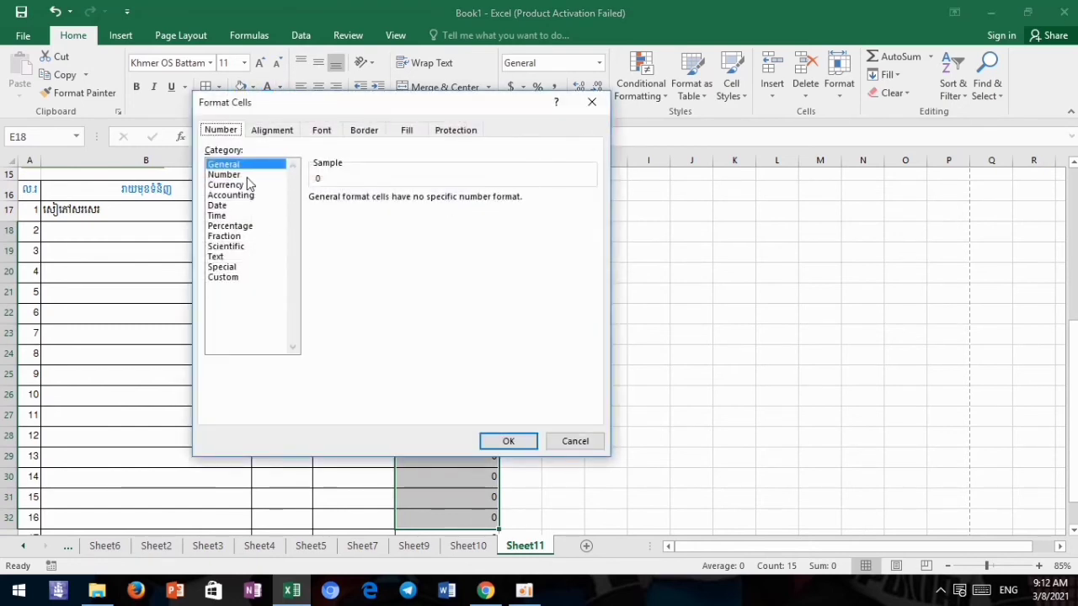
pyautogui.click(236, 174)
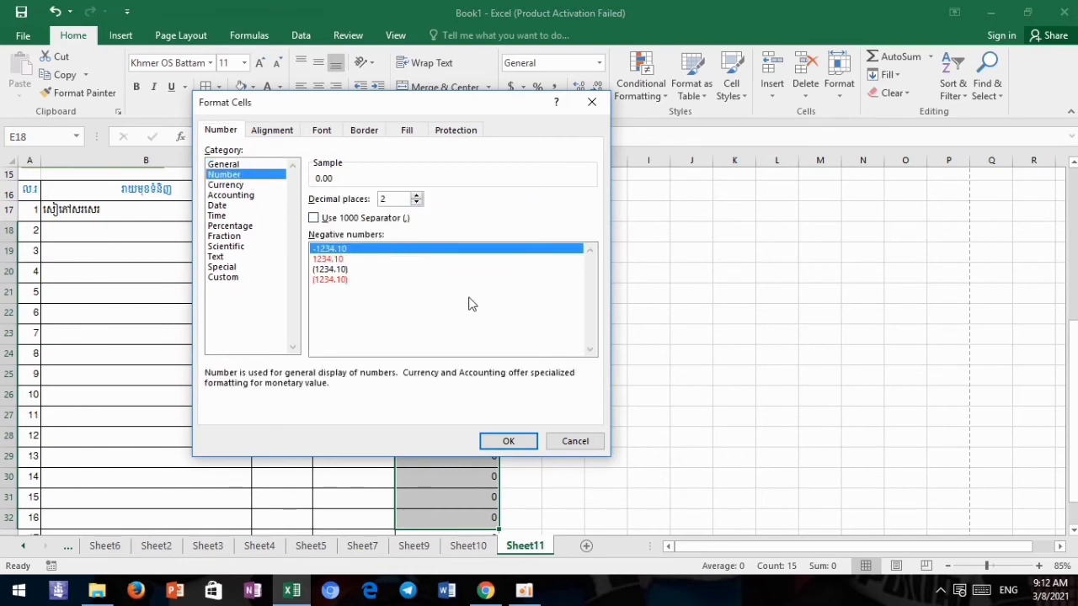
pyautogui.click(251, 185)
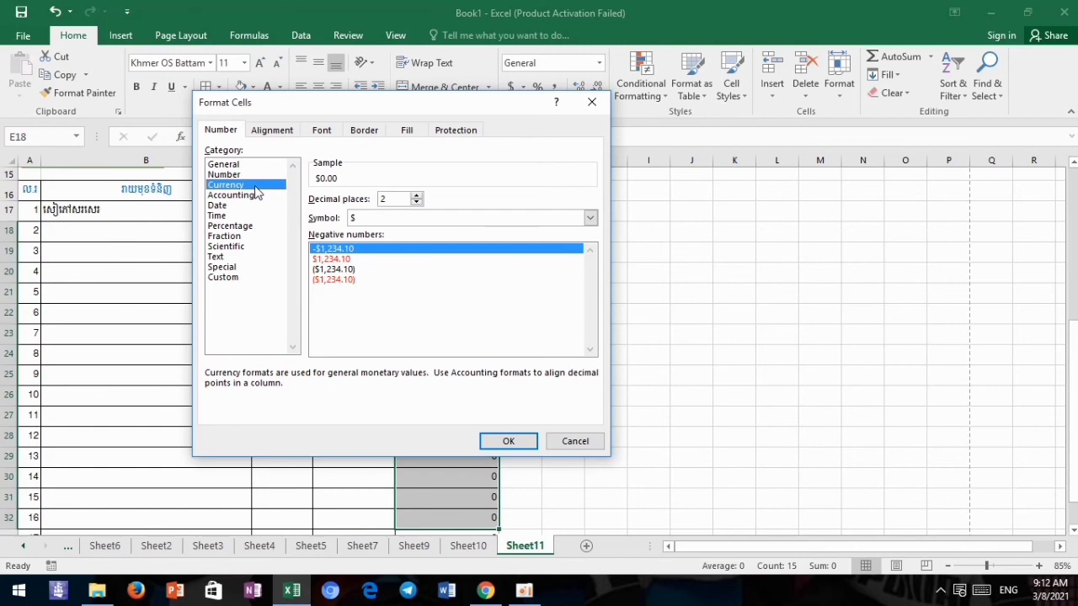
pyautogui.click(250, 195)
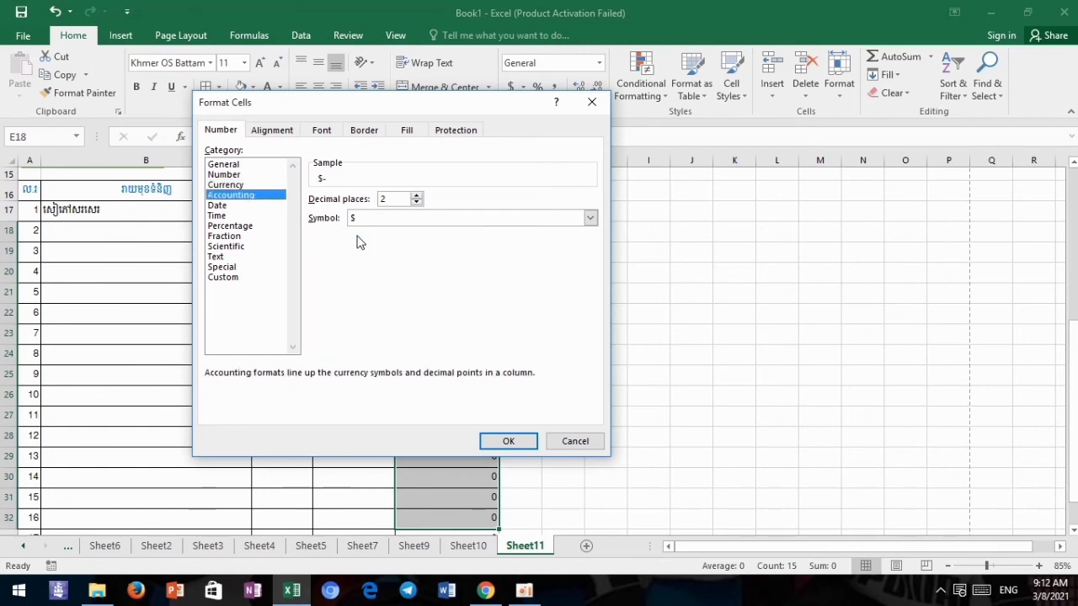
pyautogui.click(217, 205)
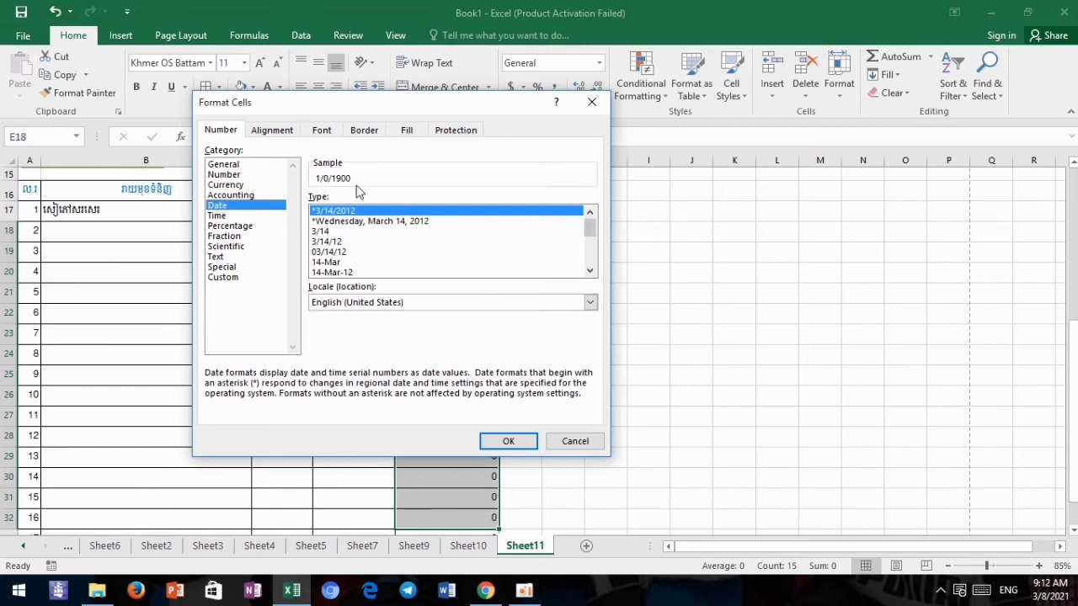
pyautogui.click(253, 257)
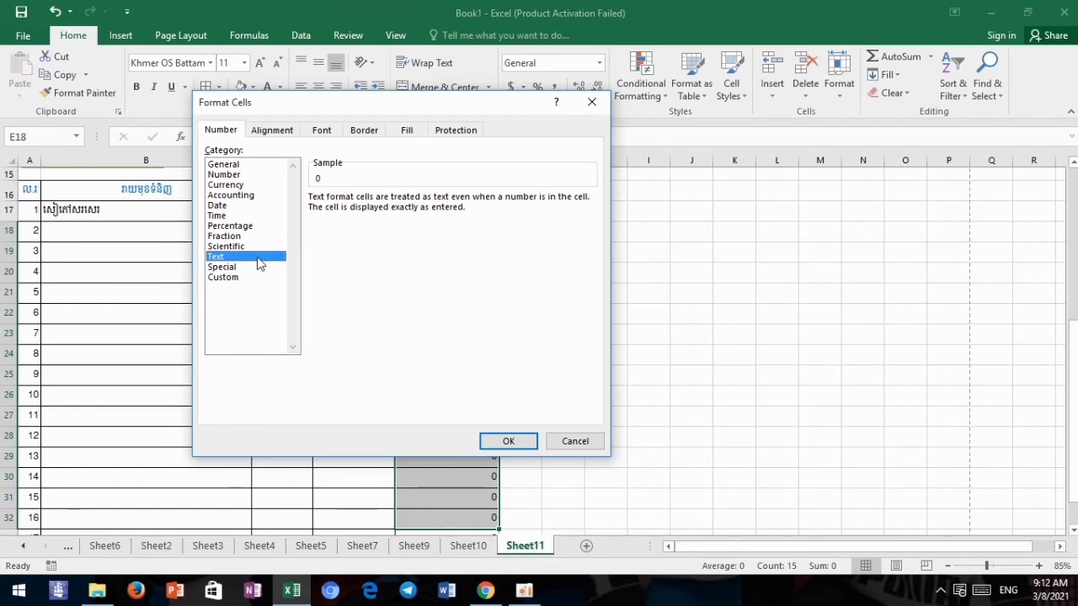
pyautogui.click(255, 267)
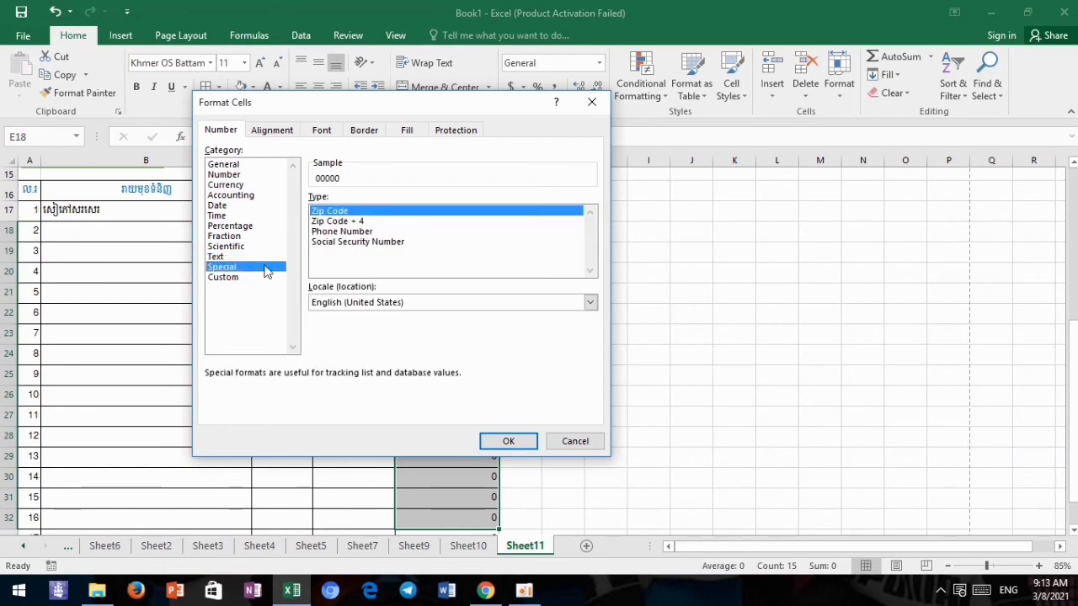
pyautogui.click(254, 280)
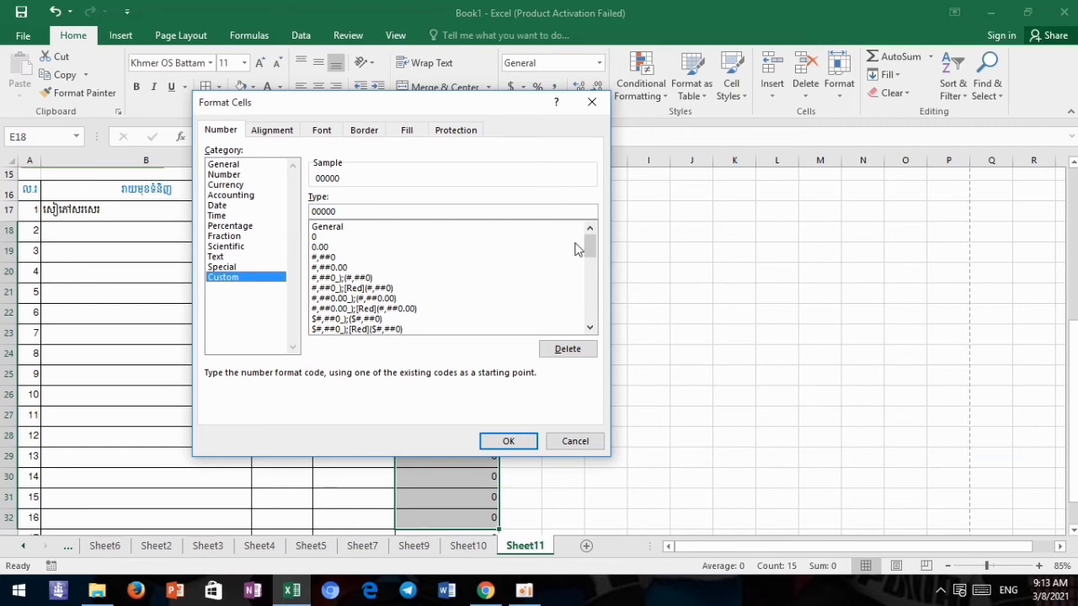
pyautogui.moveTo(592, 246); pyautogui.dragTo(590, 312)
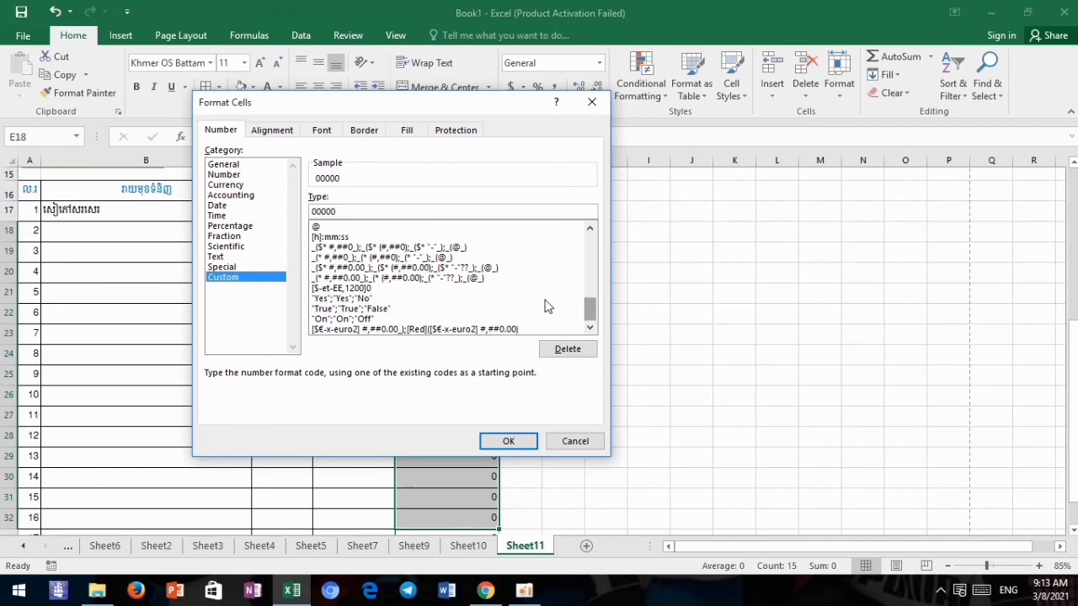
pyautogui.click(316, 247)
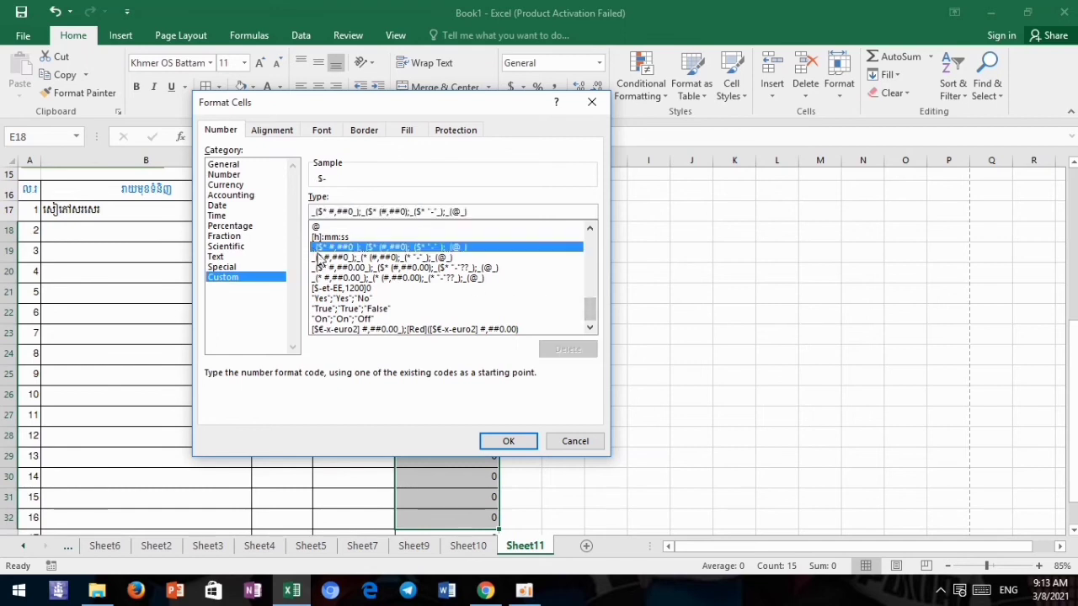
pyautogui.click(511, 441)
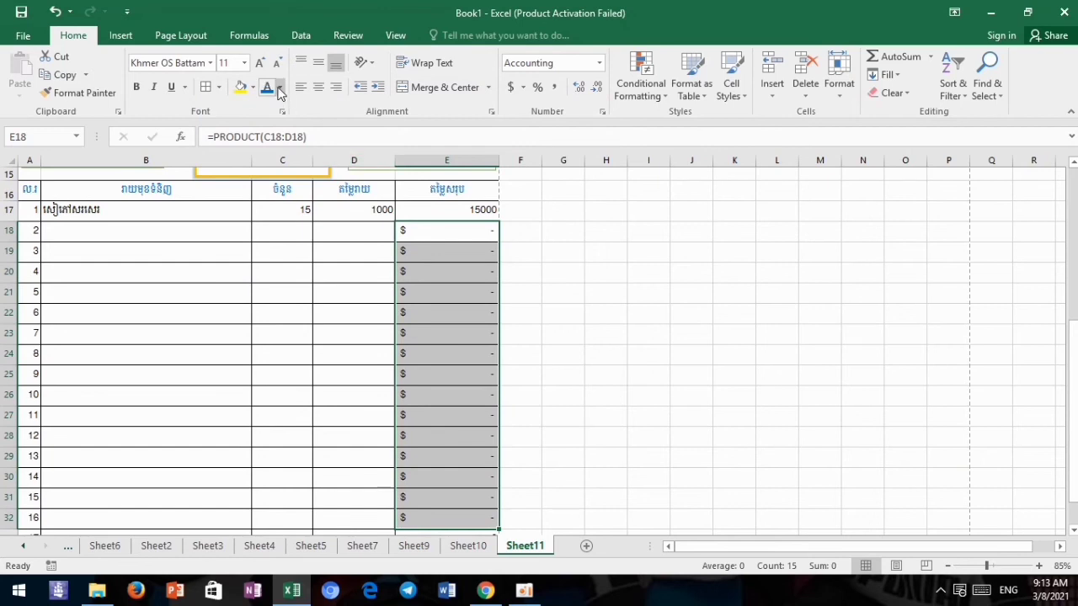
pyautogui.click(607, 111)
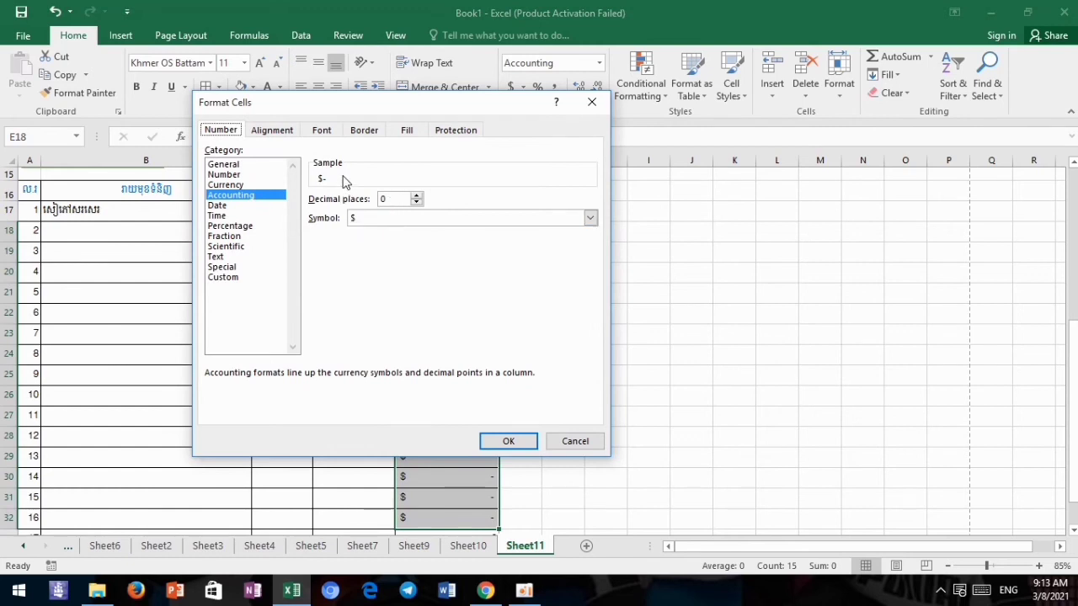
pyautogui.click(413, 203)
pyautogui.click(589, 217)
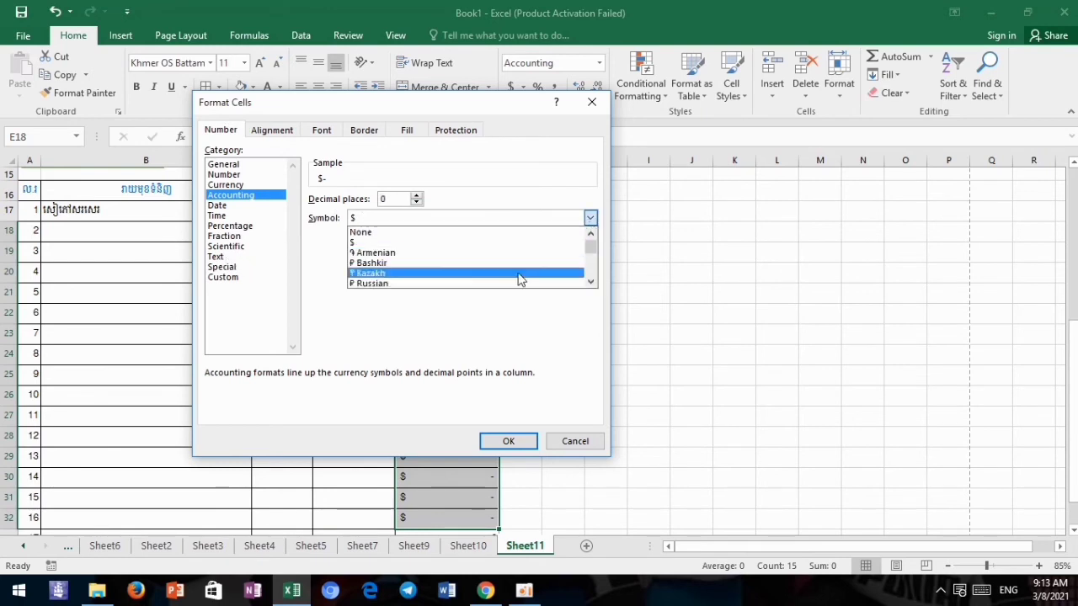
pyautogui.scroll(-1, 500, 255)
pyautogui.scroll(-1, 500, 255)
pyautogui.scroll(-5, 501, 255)
pyautogui.scroll(-1, 501, 255)
pyautogui.scroll(-2, 500, 255)
pyautogui.scroll(-2, 500, 255)
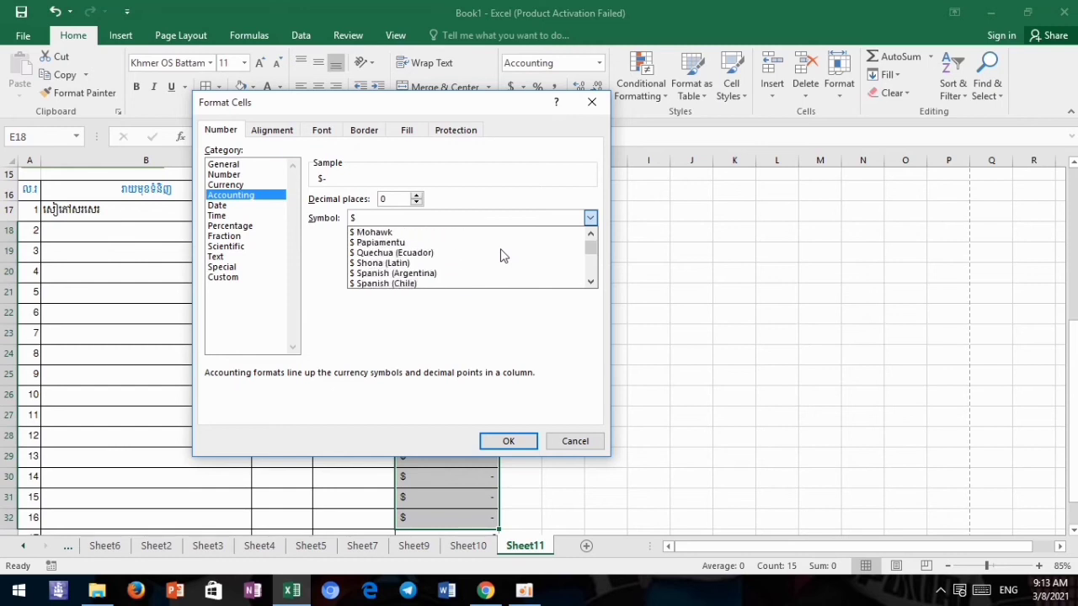
pyautogui.scroll(-1, 500, 255)
pyautogui.click(392, 217)
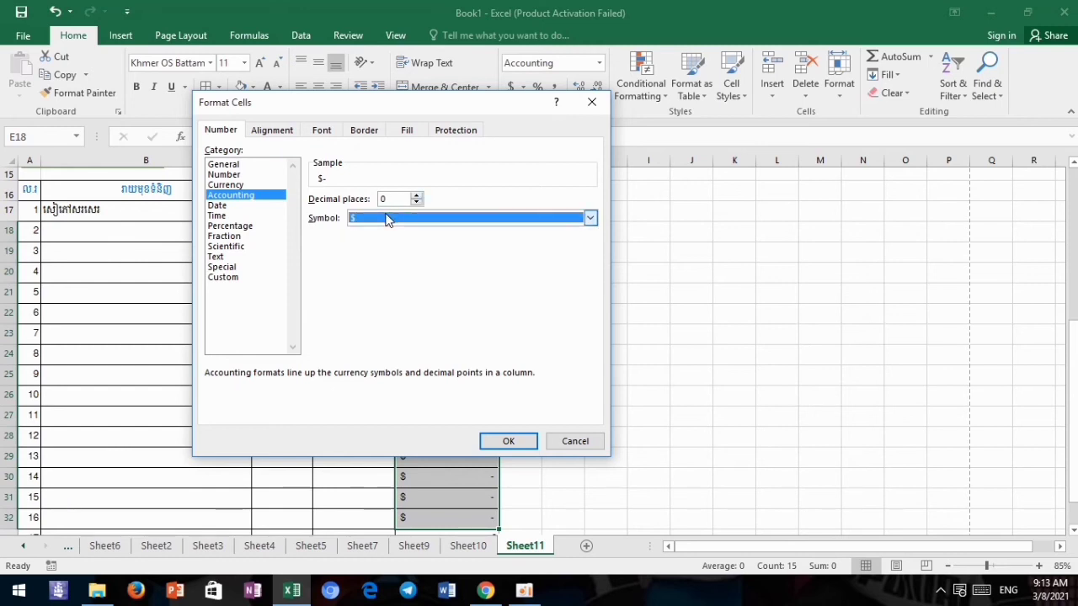
pyautogui.click(407, 222)
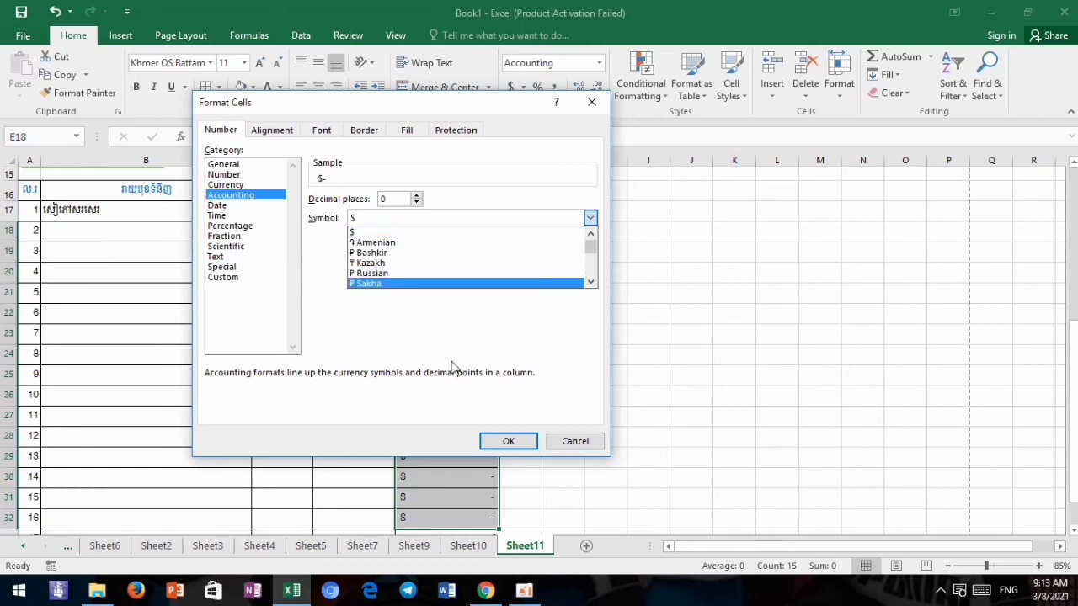
pyautogui.click(510, 442)
pyautogui.click(510, 442)
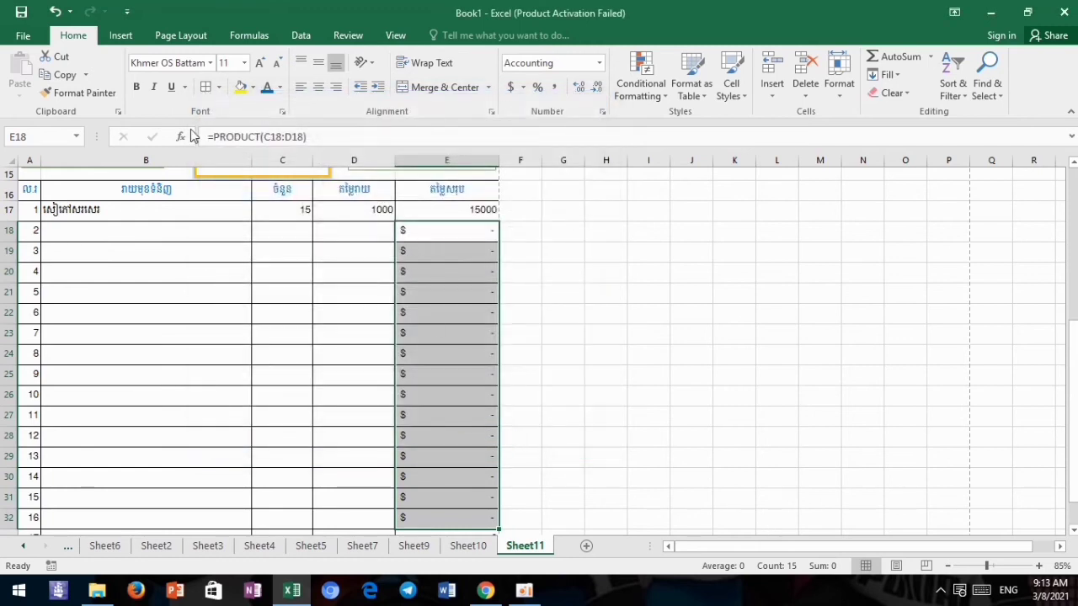
# Step: Undo the accounting format on the total cells
pyautogui.click(43, 16)
pyautogui.click(422, 275)
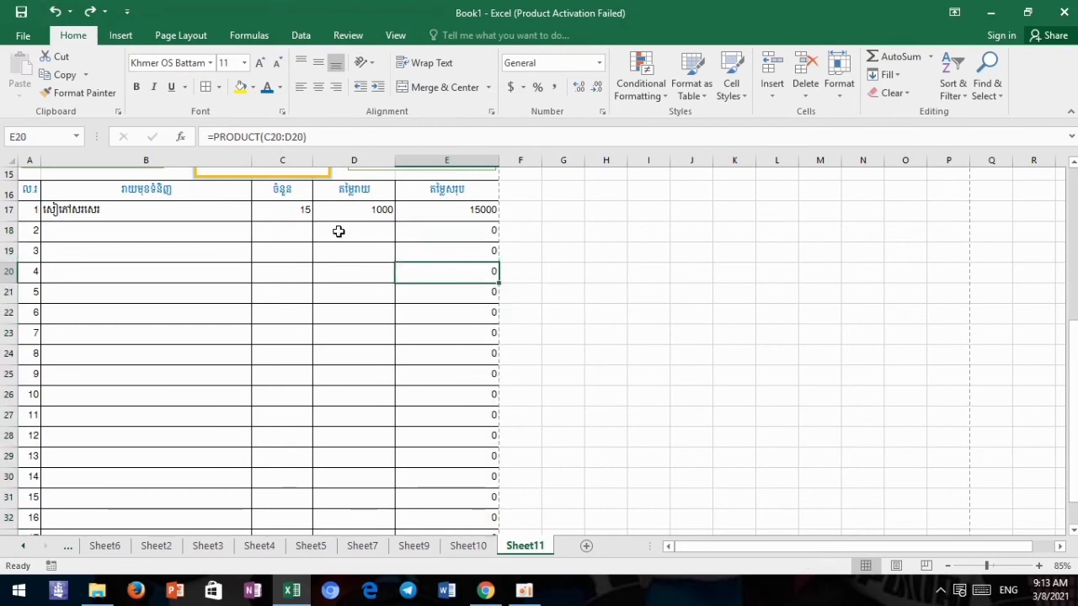
pyautogui.click(278, 232)
# Step: Fill row 18 with pen, quantity 1 and unit price 20000
pyautogui.click(161, 229)
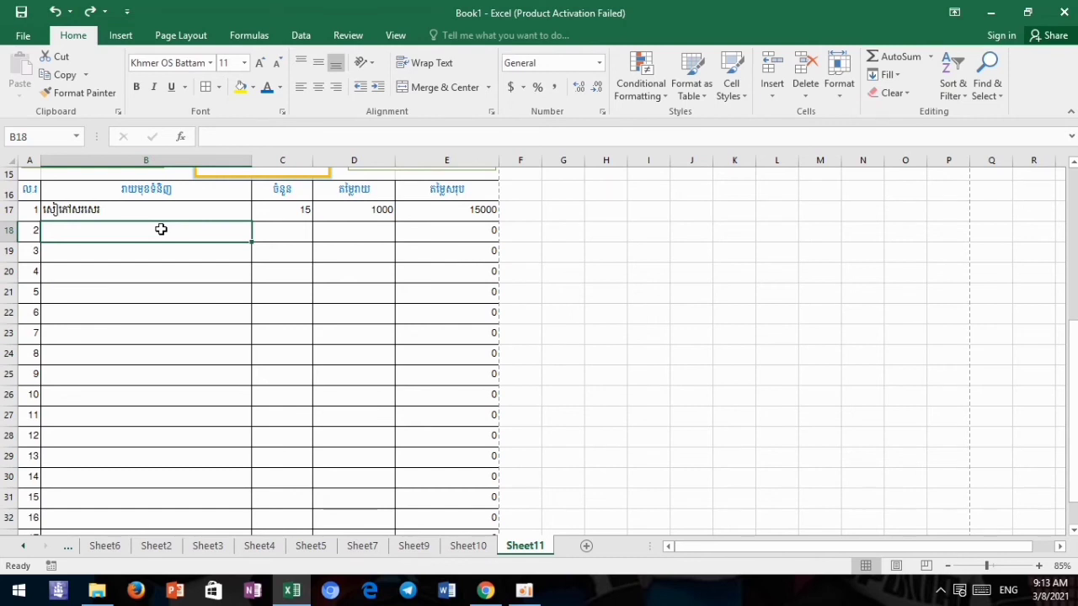
pyautogui.write('pen')
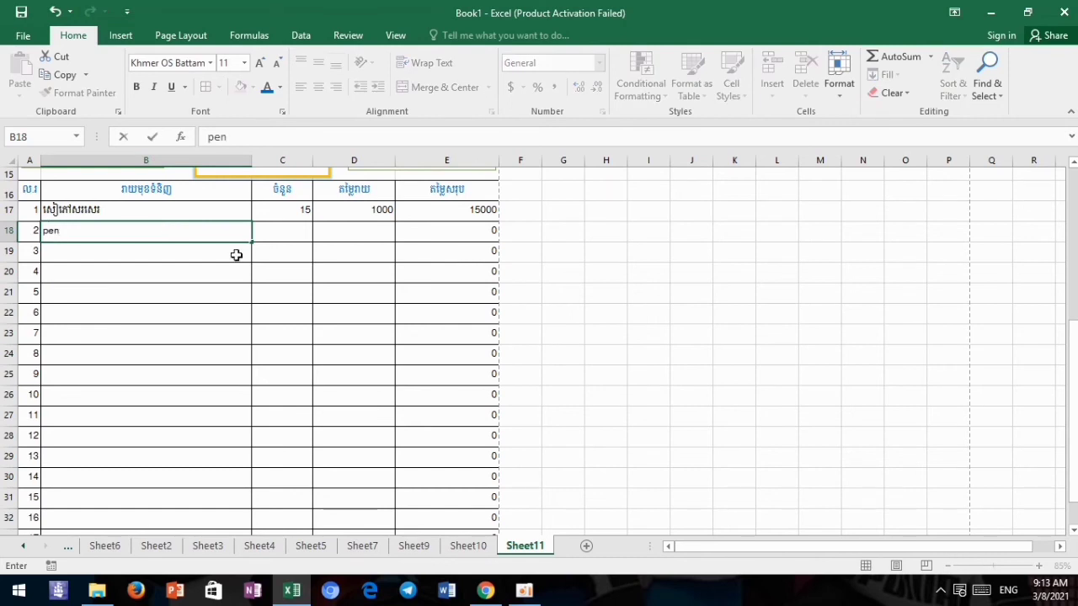
pyautogui.click(284, 229)
pyautogui.write('1')
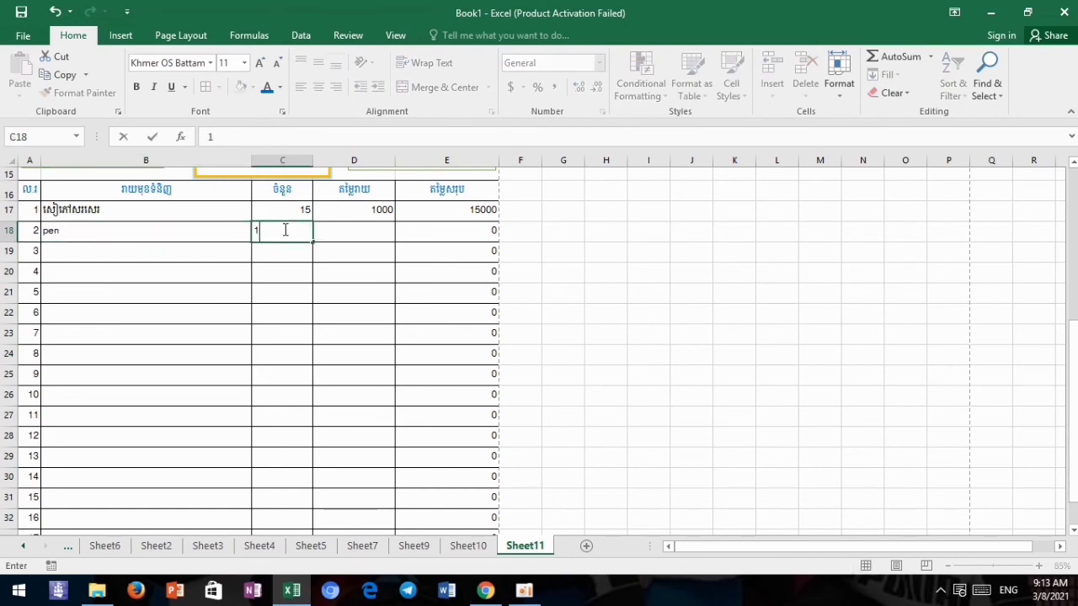
pyautogui.click(362, 234)
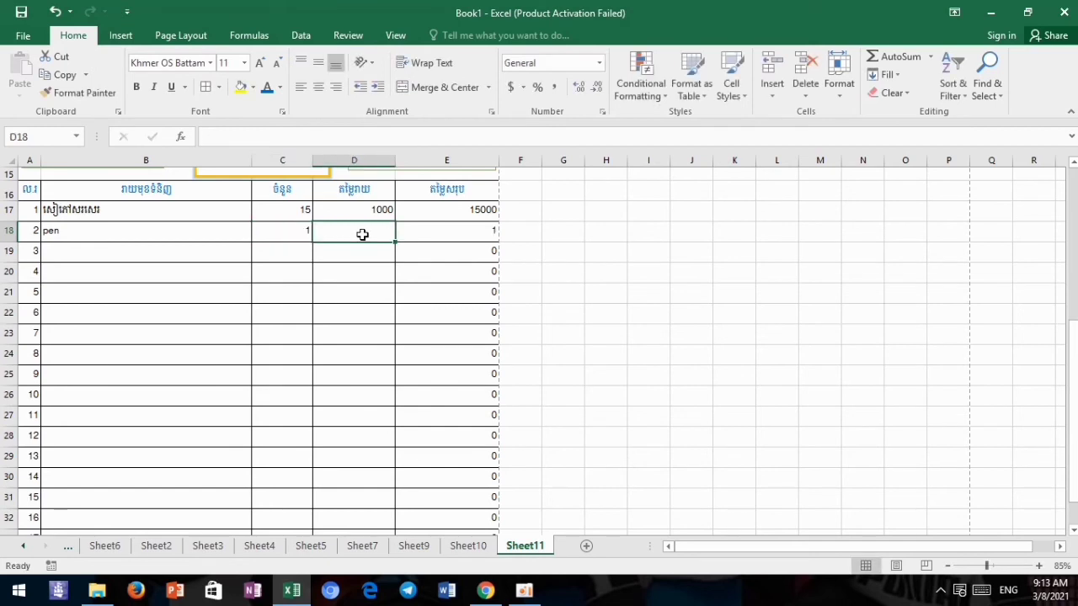
pyautogui.write('20000')
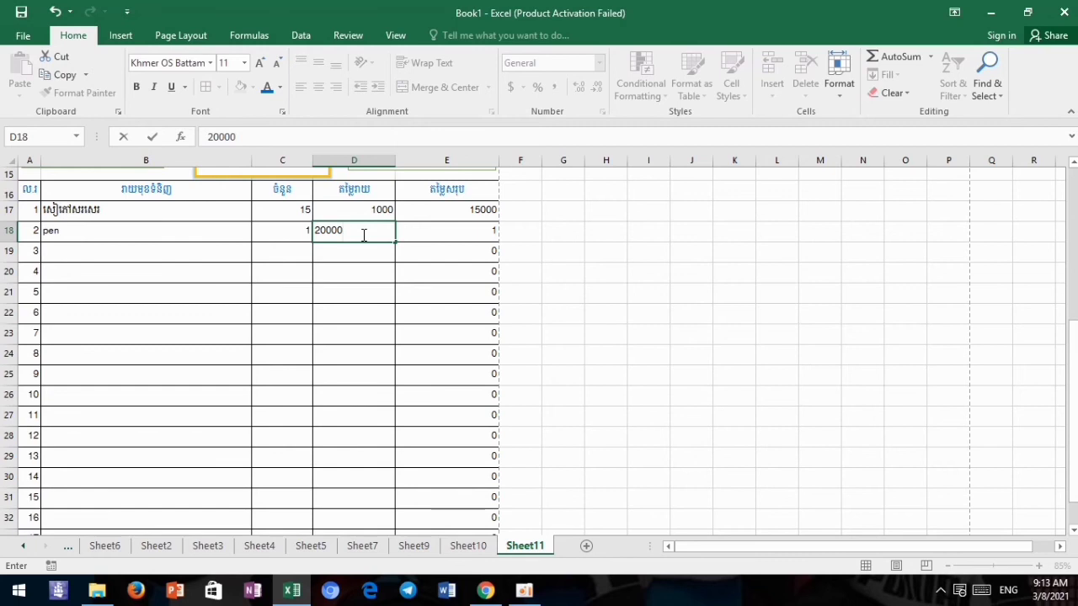
pyautogui.press('Return')
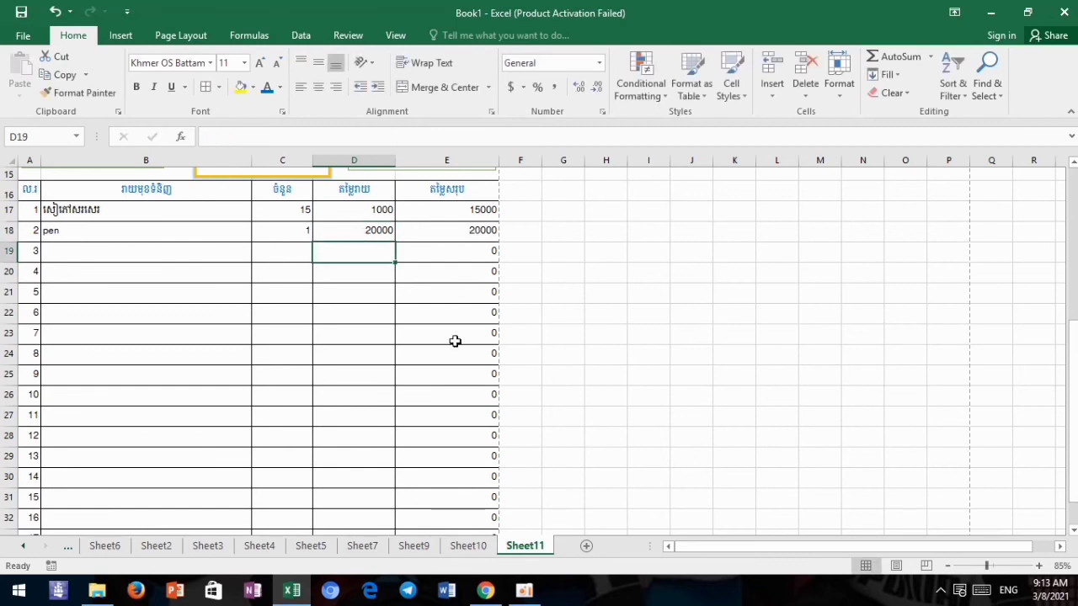
pyautogui.scroll(-5, 455, 341)
pyautogui.scroll(2, 435, 311)
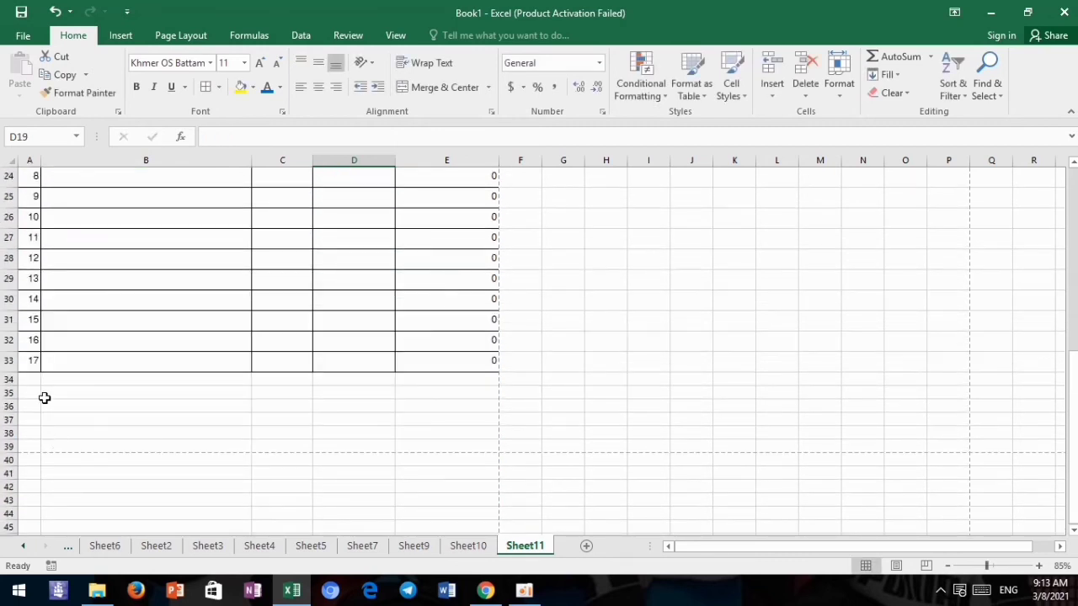
# Step: Apply All Borders to cells E34:E37
pyautogui.click(420, 376)
pyautogui.moveTo(420, 376); pyautogui.dragTo(421, 421)
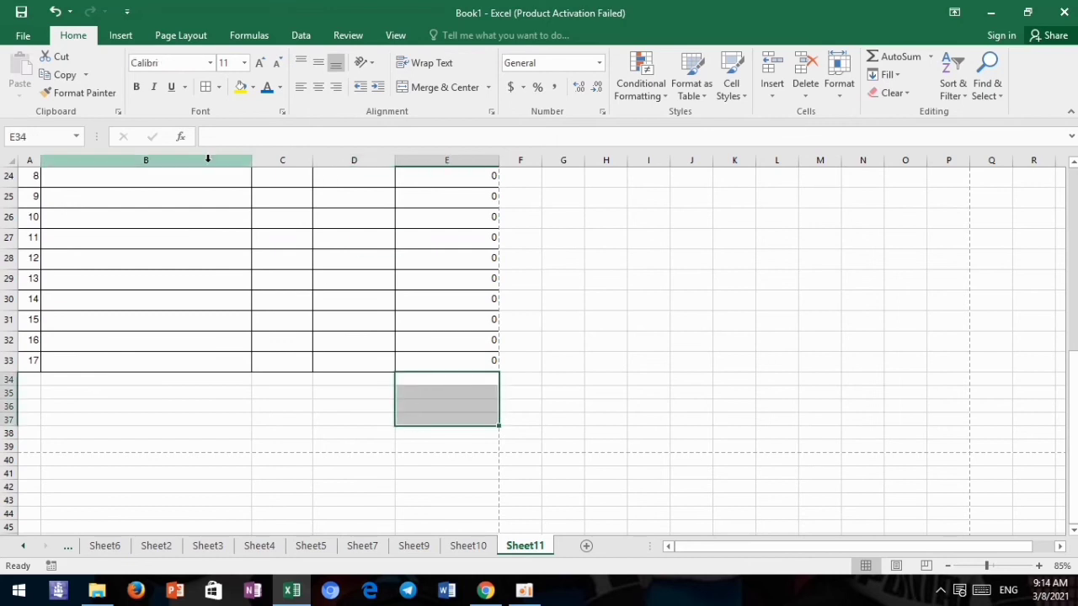
pyautogui.click(218, 86)
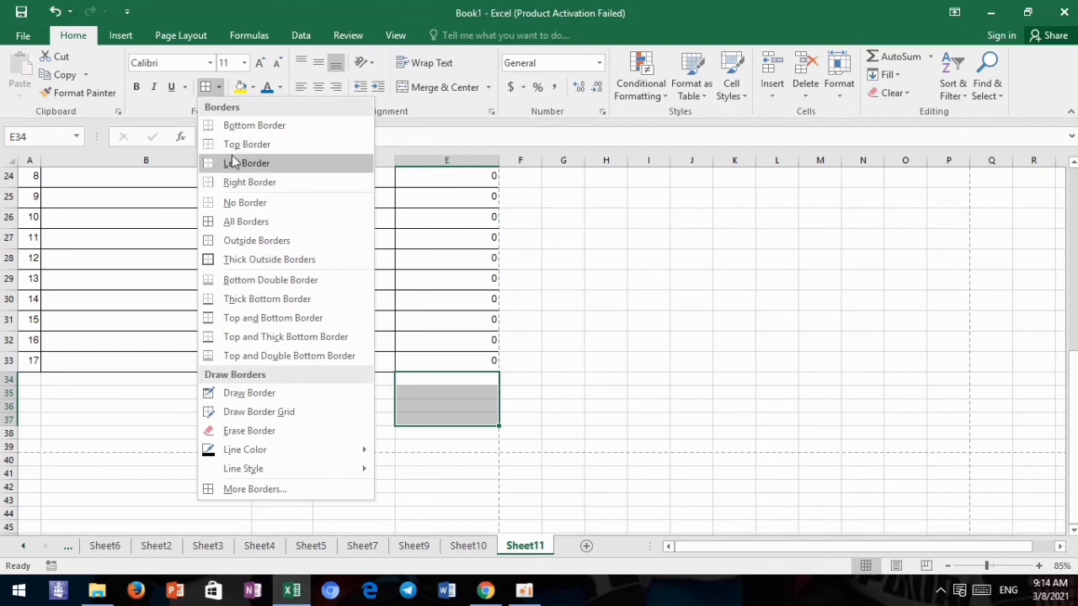
pyautogui.click(242, 222)
pyautogui.click(422, 381)
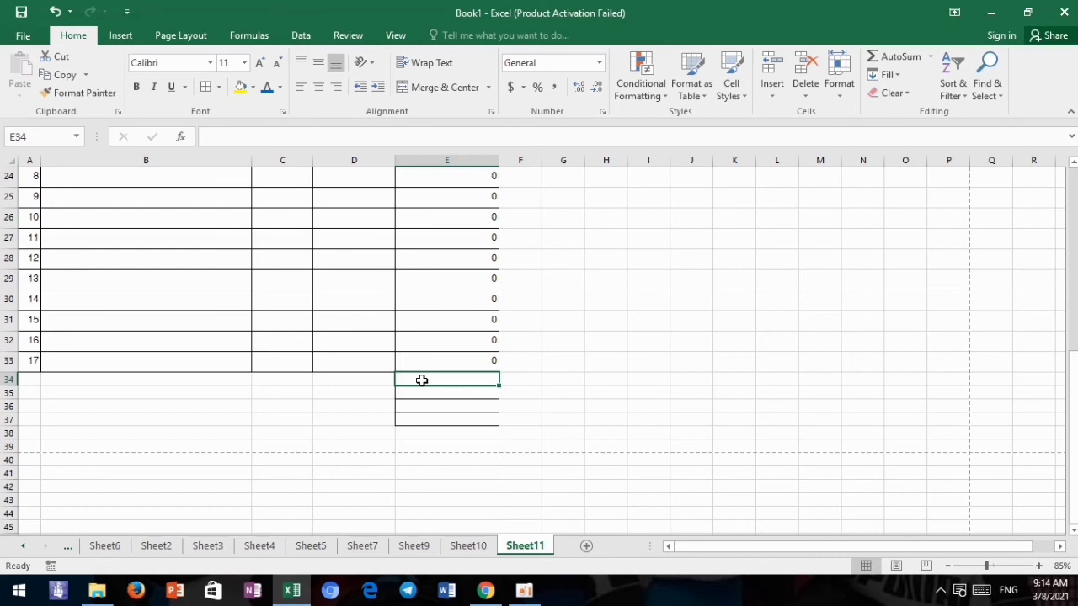
# Step: Enter =SUM(E17:E33) in E34 to show the grand total 35000
pyautogui.write('=su')
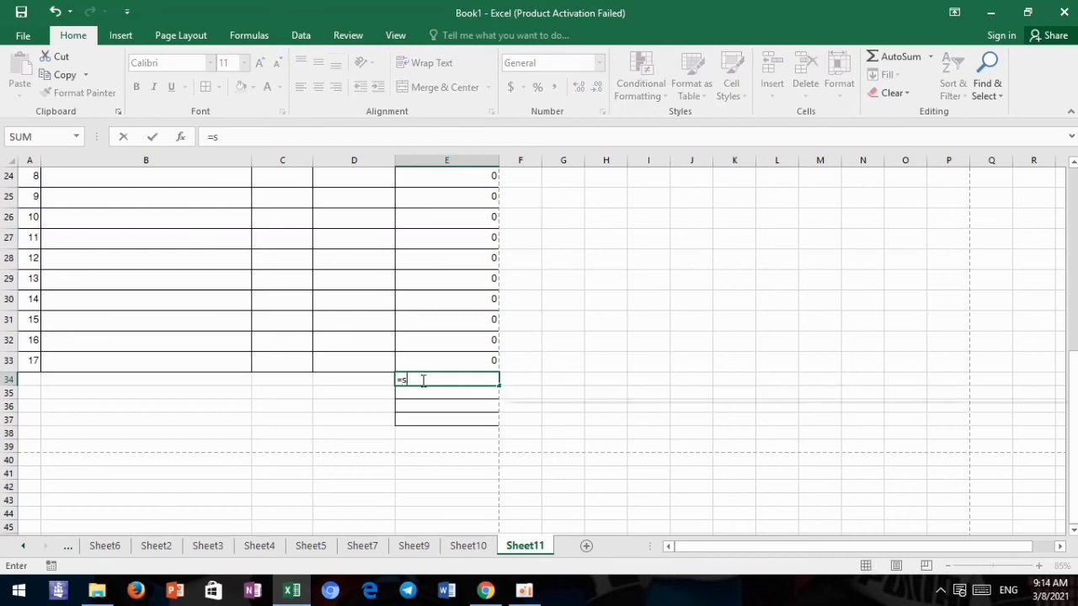
pyautogui.write('m')
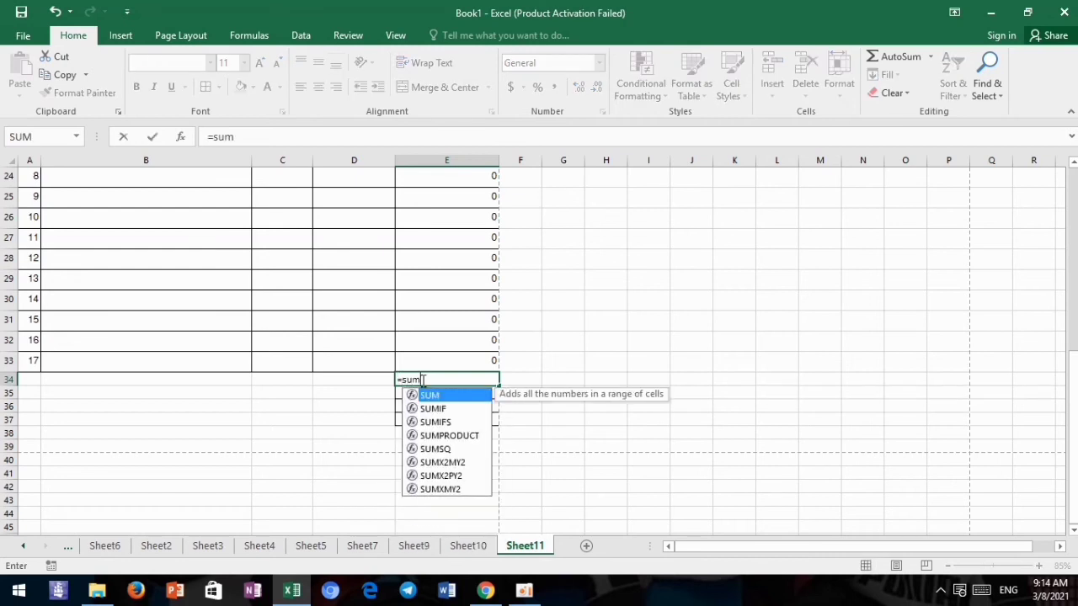
pyautogui.write('(')
pyautogui.scroll(4, 465, 295)
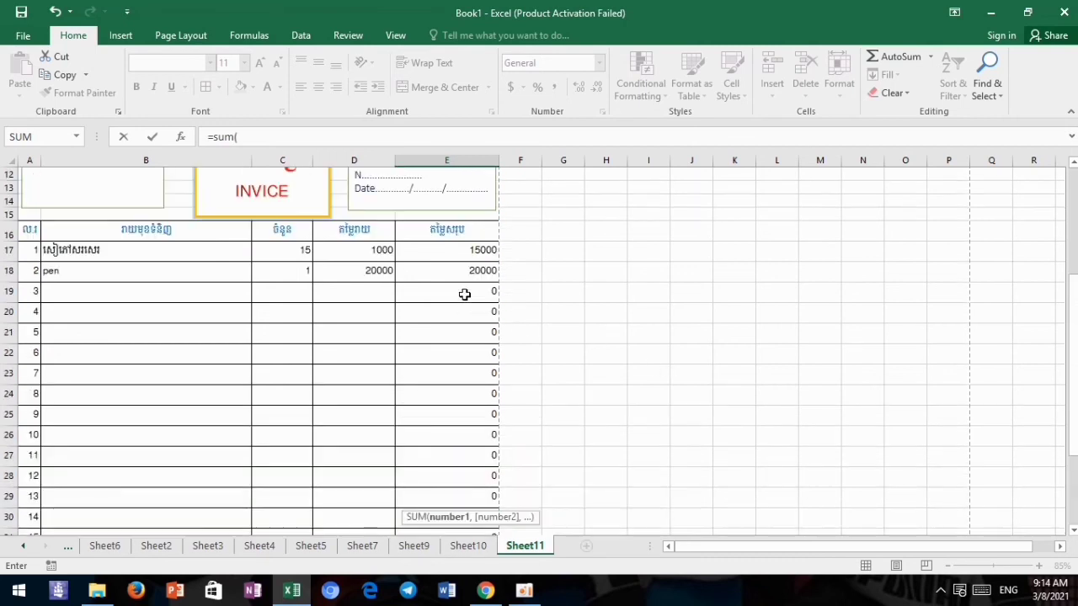
pyautogui.click(454, 252)
pyautogui.moveTo(454, 253)
pyautogui.mouseDown()
pyautogui.moveTo(478, 508)
pyautogui.moveTo(482, 488)
pyautogui.mouseUp()
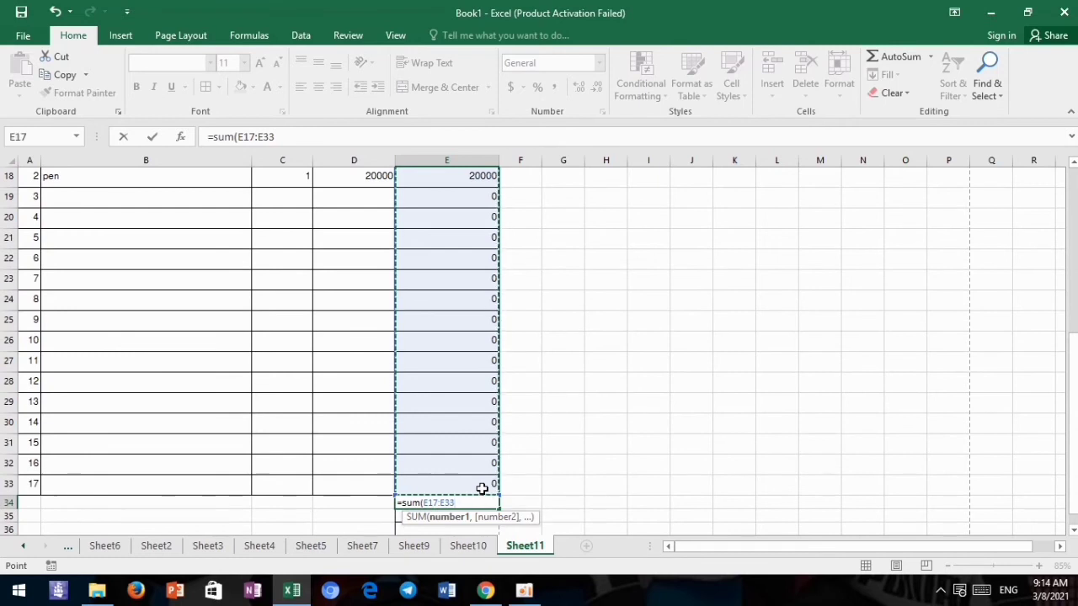
pyautogui.press('Return')
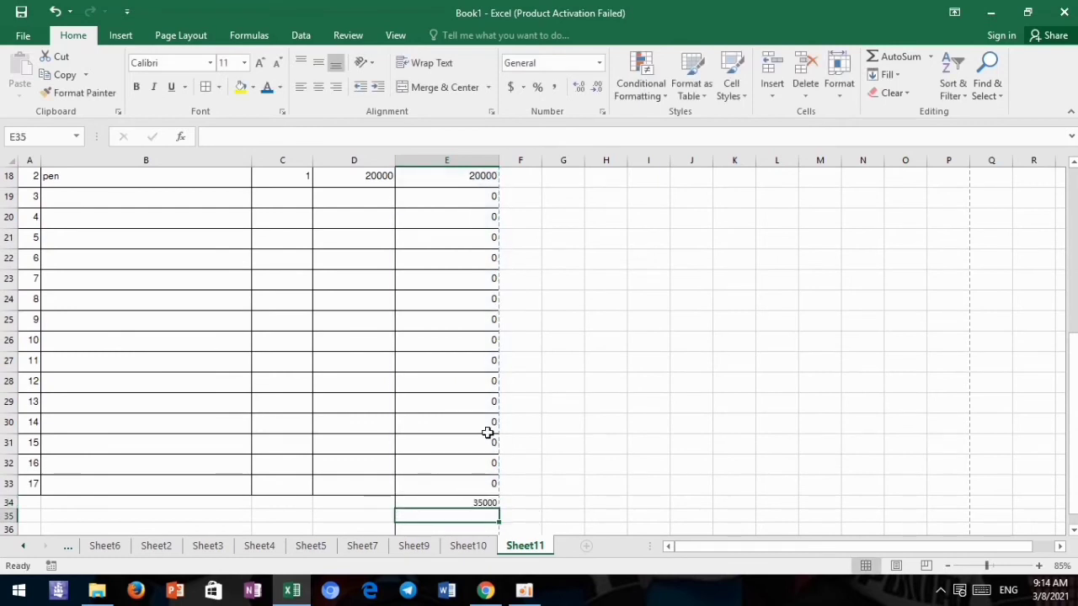
pyautogui.scroll(5, 483, 430)
pyautogui.scroll(-2, 455, 411)
pyautogui.scroll(-5, 457, 409)
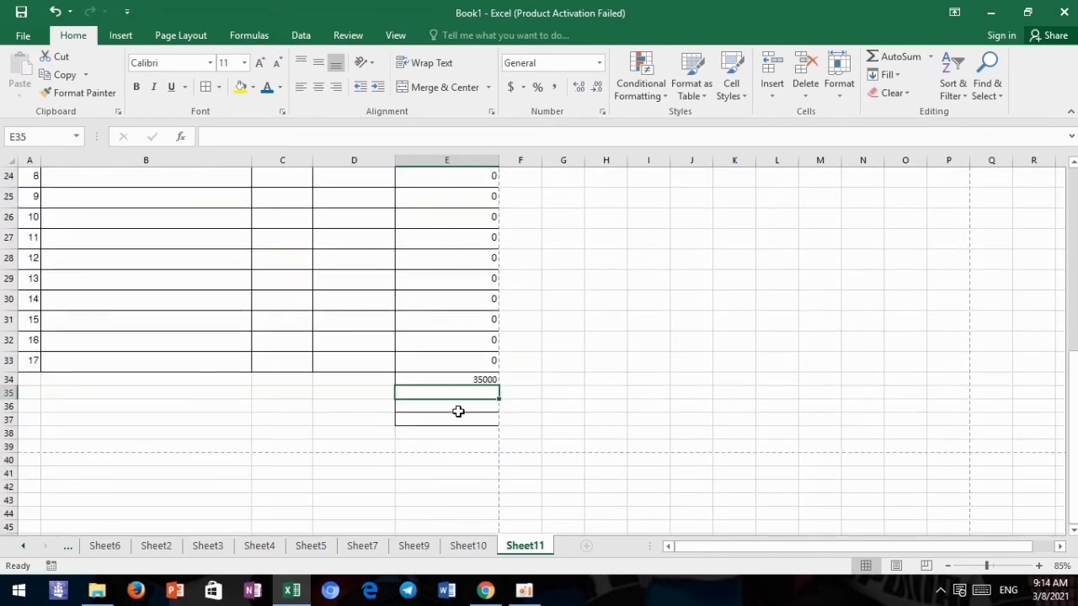
pyautogui.scroll(3, 464, 378)
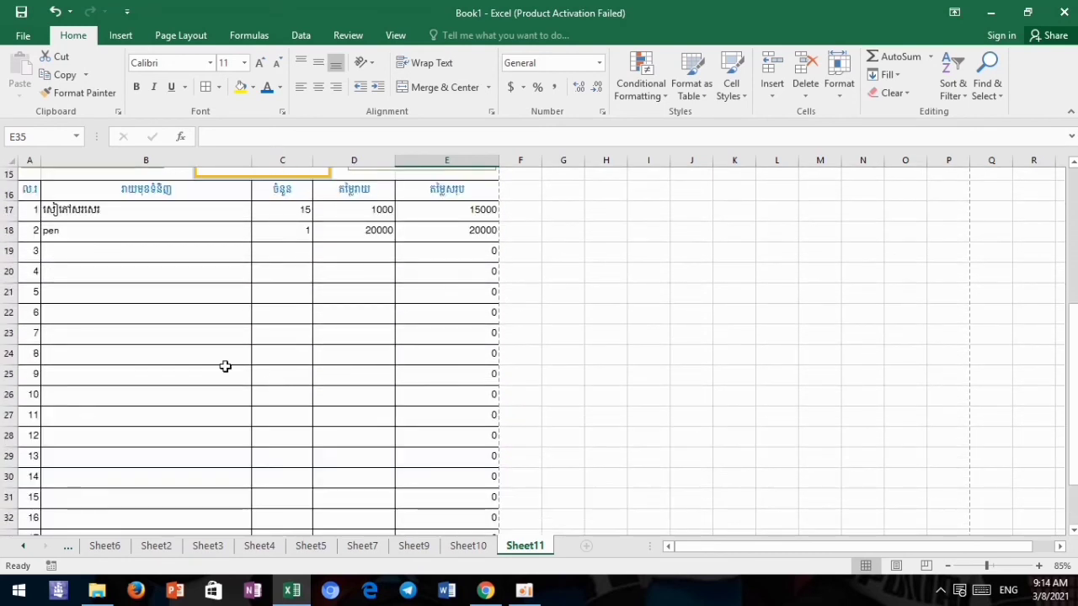
# Step: Enter ball in B19 with quantity 2 and unit price 40000, totalling 80000
pyautogui.click(140, 262)
pyautogui.write("bal'l")
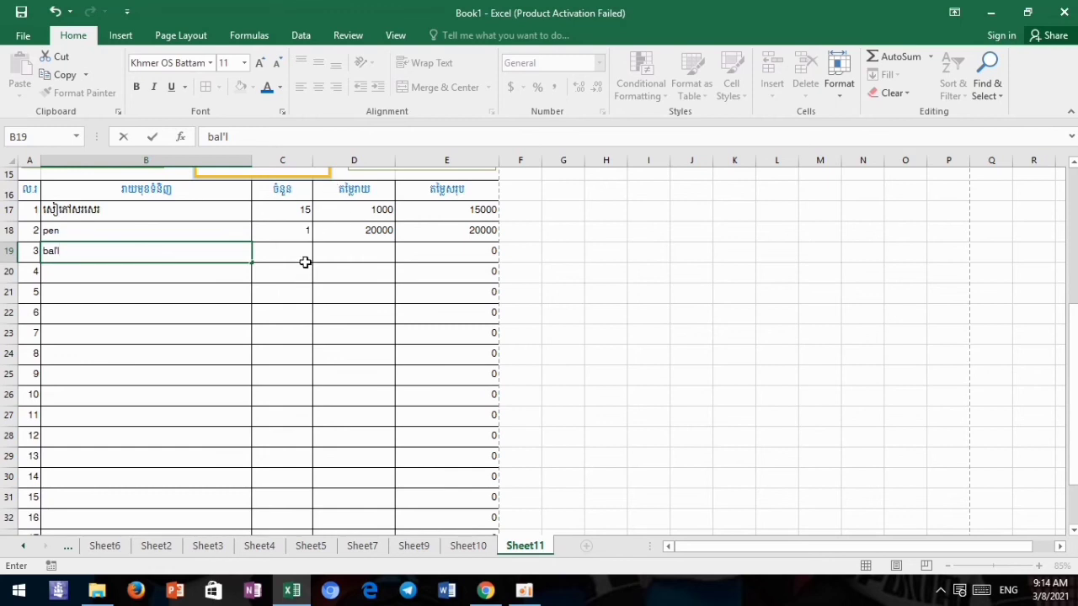
pyautogui.click(304, 262)
pyautogui.write('2')
pyautogui.click(356, 260)
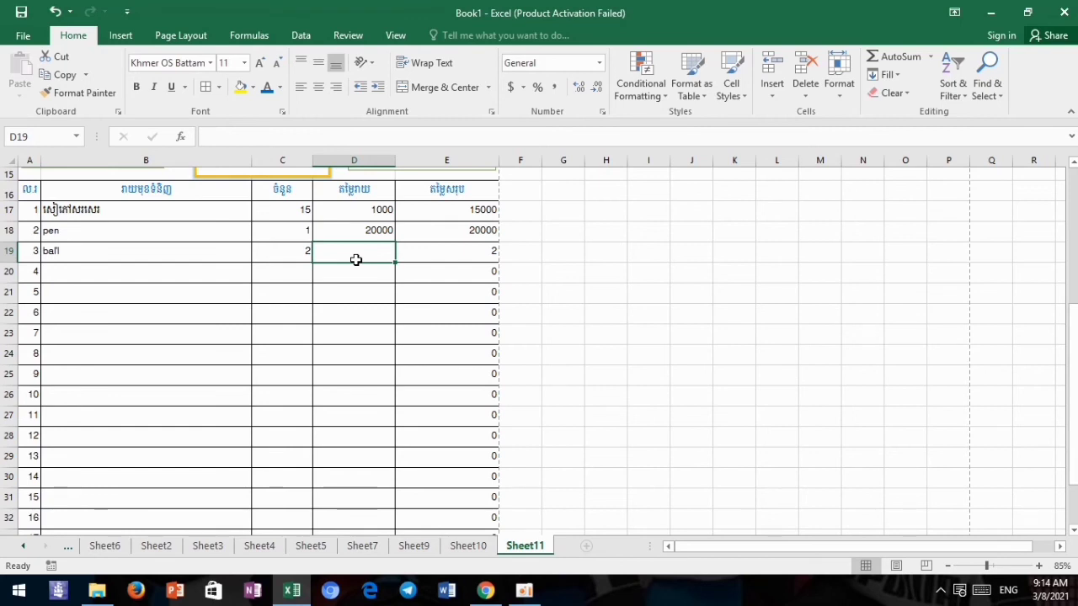
pyautogui.write('40000')
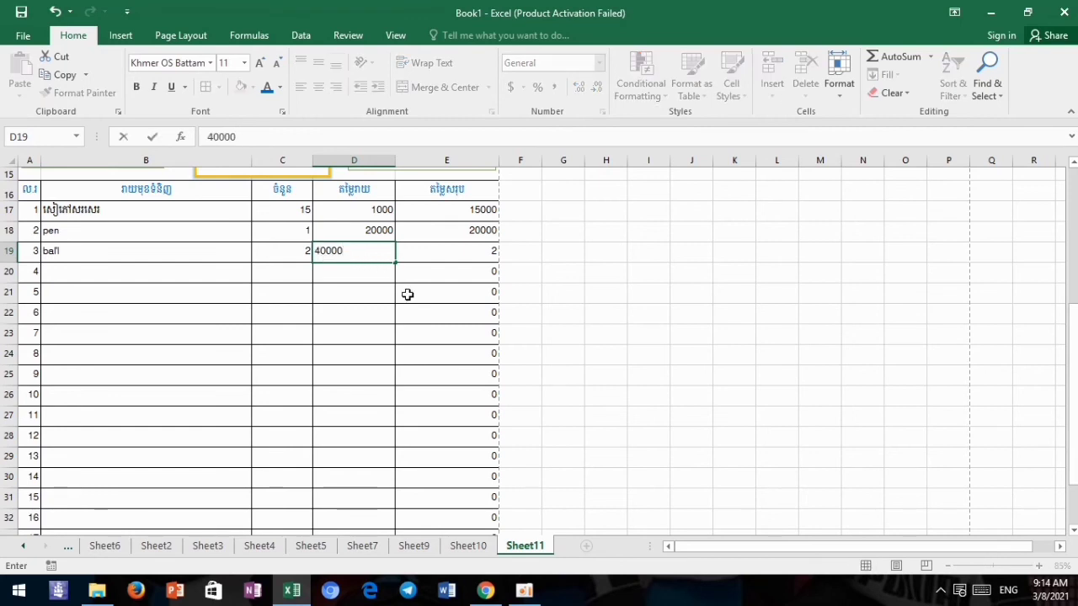
pyautogui.click(409, 295)
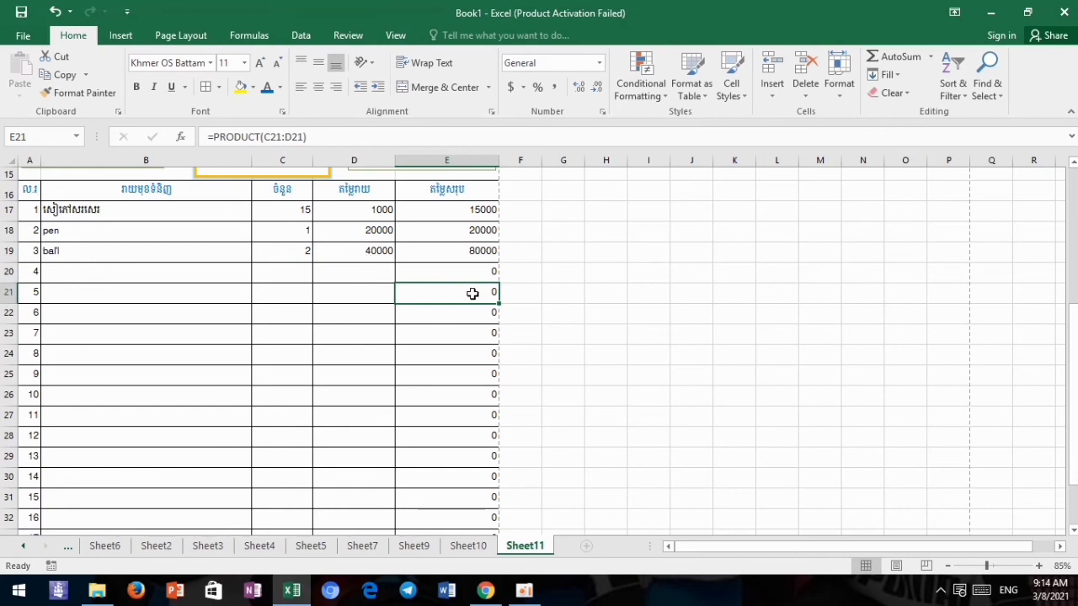
# Step: Select D34:D37 beside the 115000 grand total and enter the label Total in D34
pyautogui.scroll(-4, 472, 293)
pyautogui.scroll(-2, 472, 286)
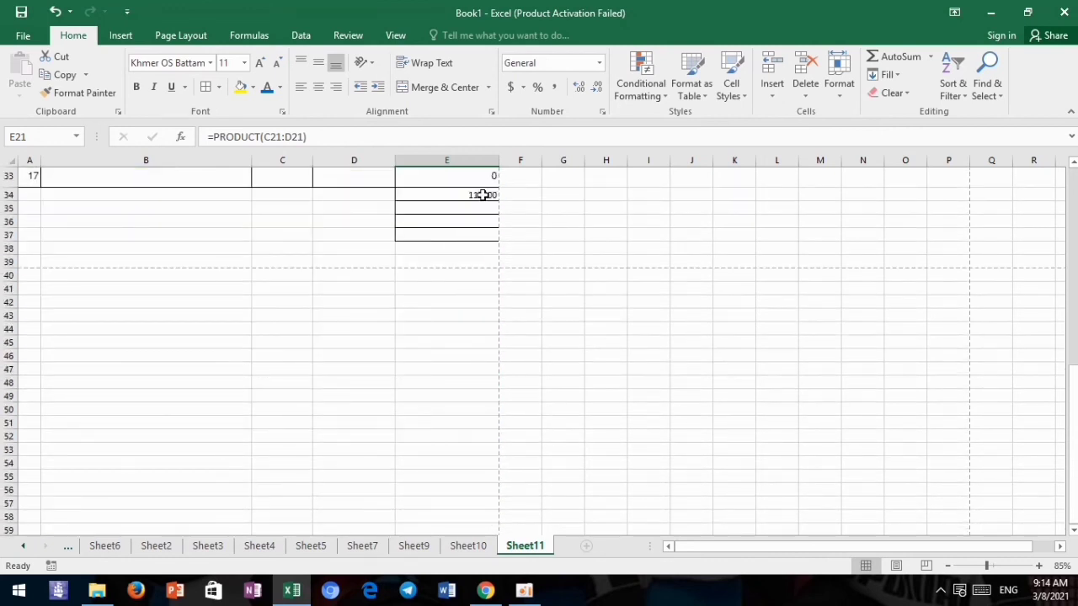
pyautogui.scroll(1, 472, 224)
pyautogui.moveTo(356, 257); pyautogui.dragTo(349, 292)
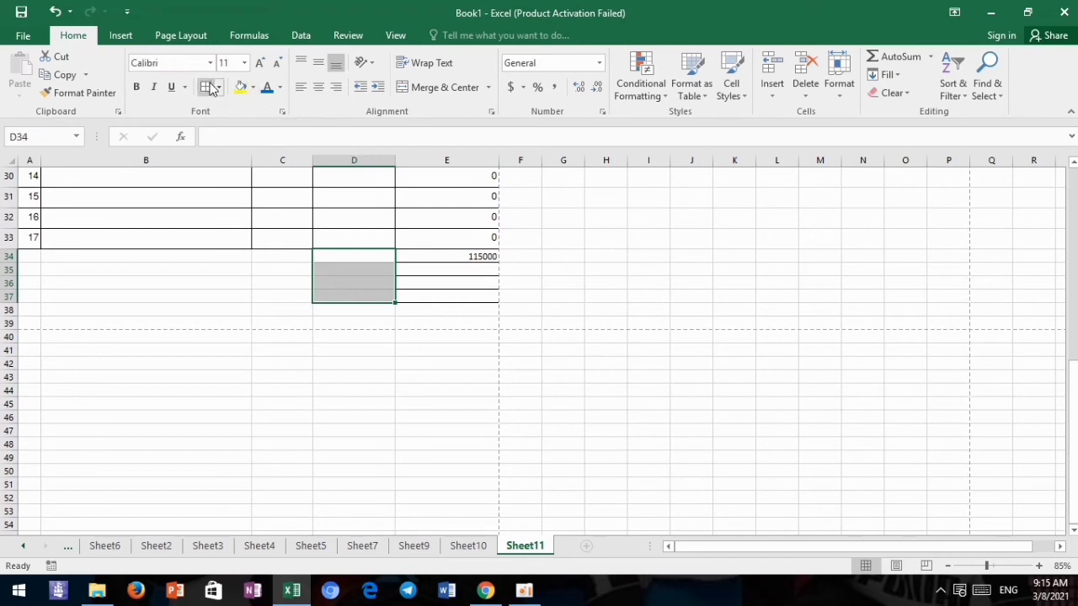
pyautogui.click(340, 257)
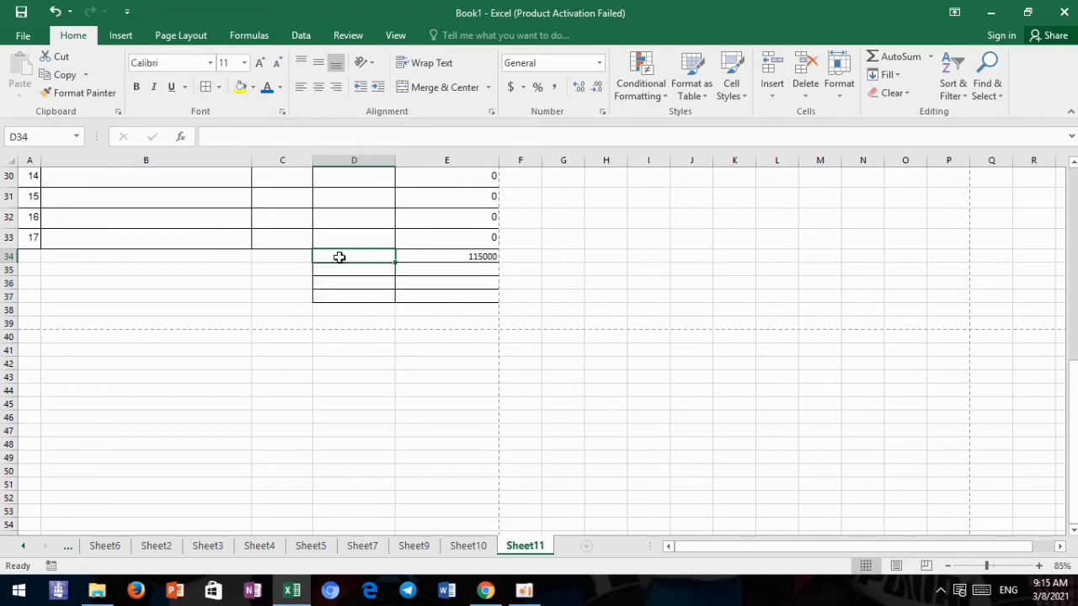
pyautogui.write('t')
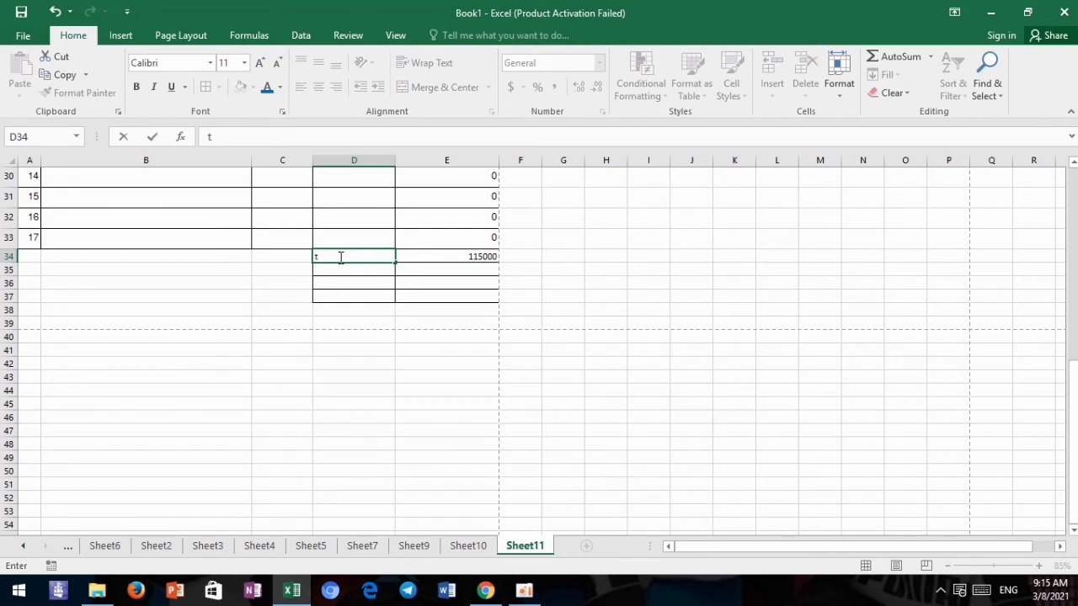
pyautogui.write('m')
pyautogui.press('BackSpace')
pyautogui.press('BackSpace')
pyautogui.press('Return')
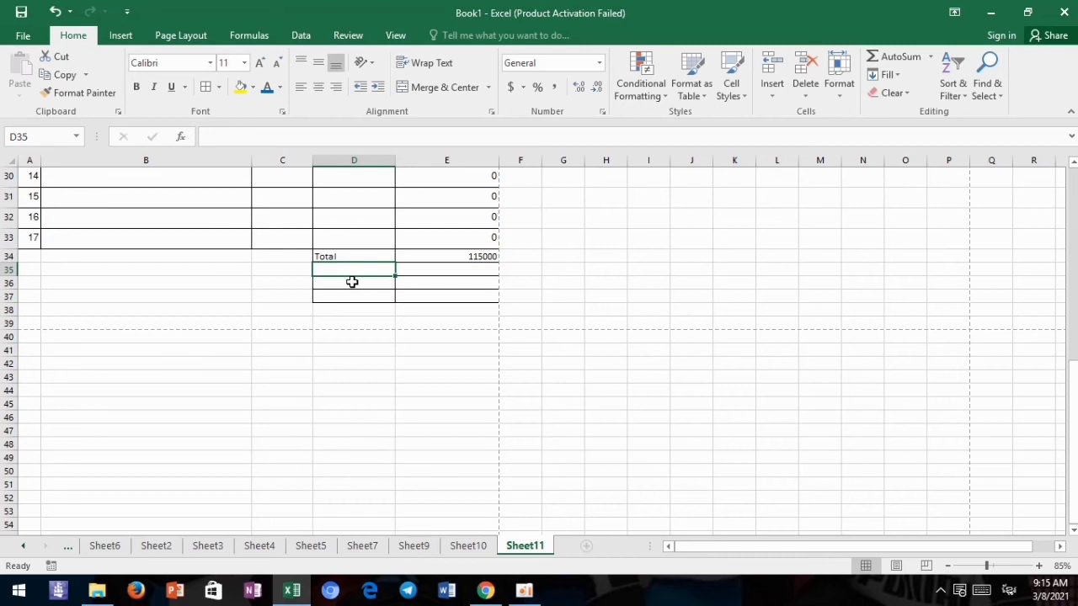
# Step: Type Khmer labels into D35 and D36, then select the label cells
pyautogui.write('កក')
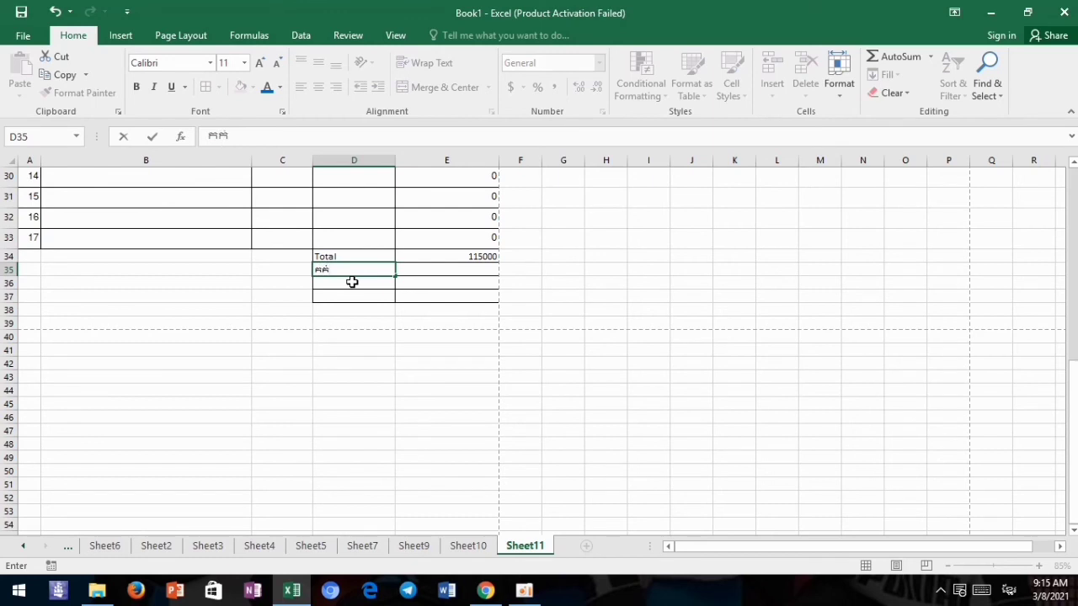
pyautogui.press('Return')
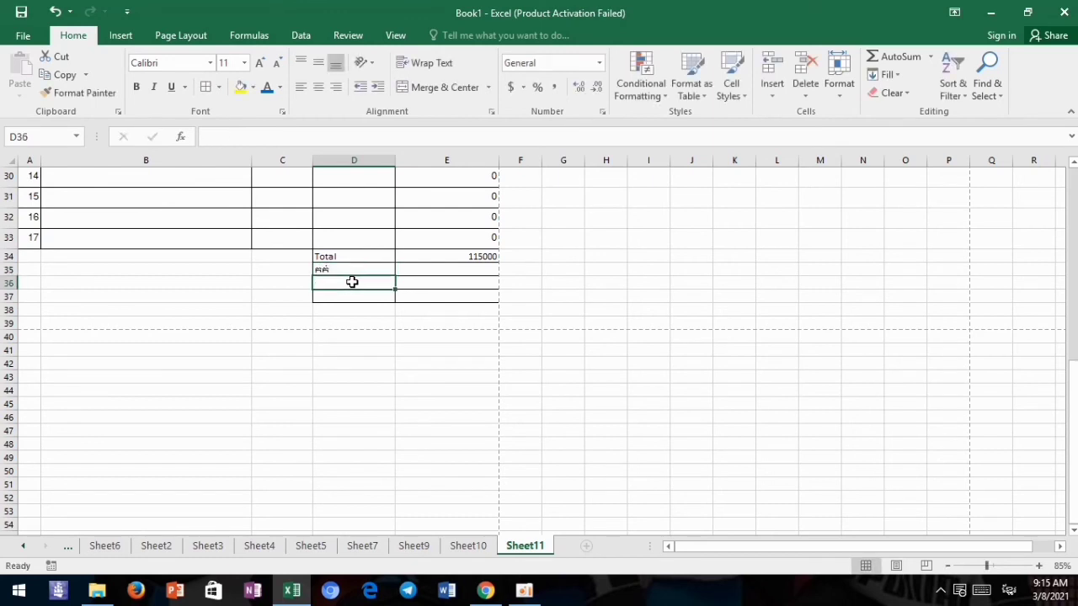
pyautogui.write('ក')
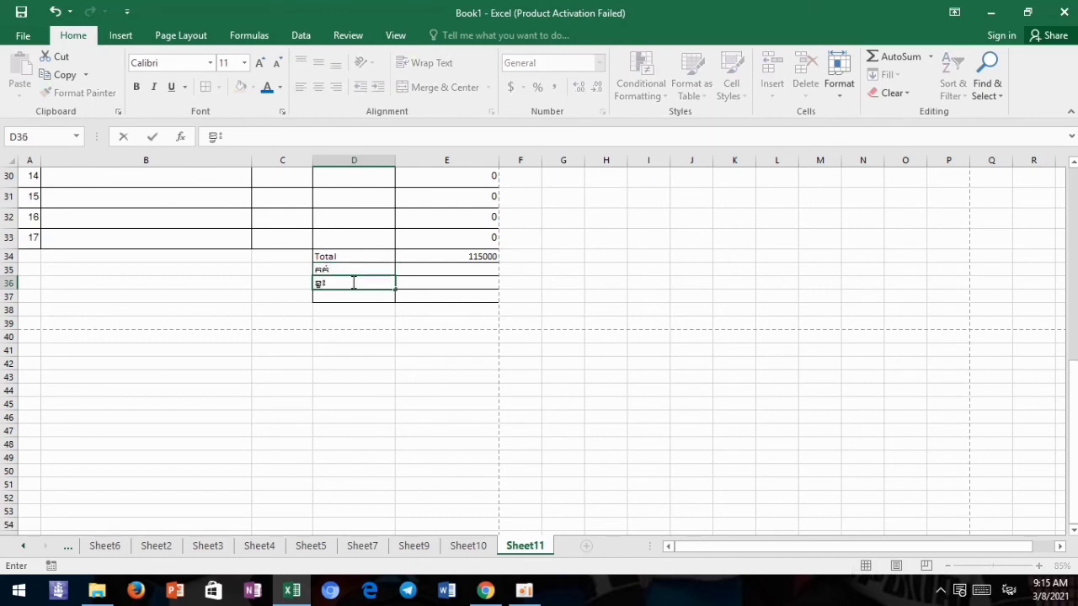
pyautogui.moveTo(325, 256); pyautogui.dragTo(327, 285)
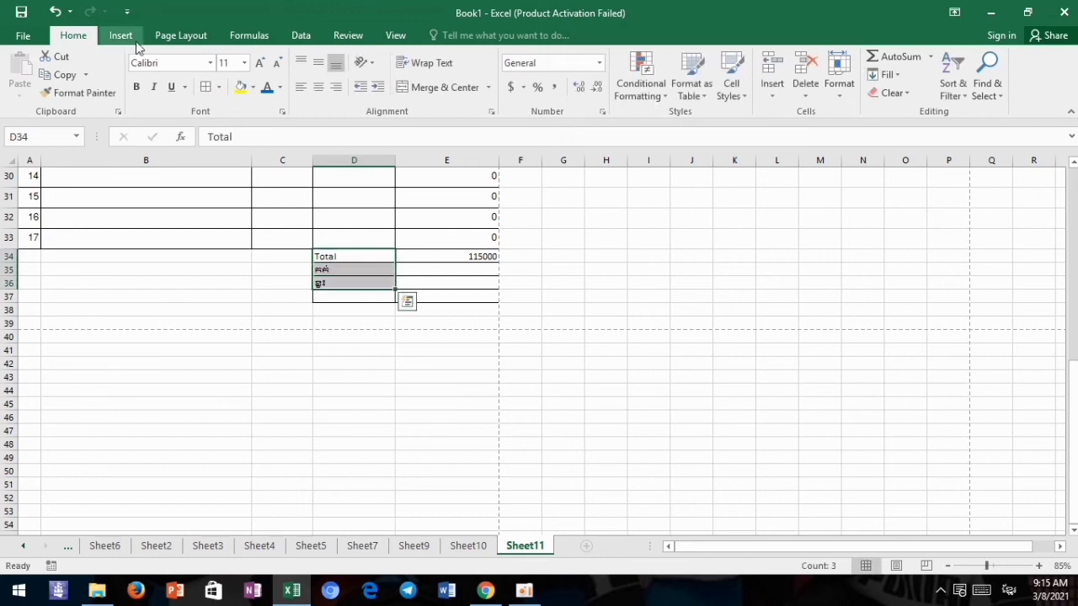
# Step: Apply the Khmer OS Battambang font to the total-block labels
pyautogui.click(210, 64)
pyautogui.scroll(-3, 231, 209)
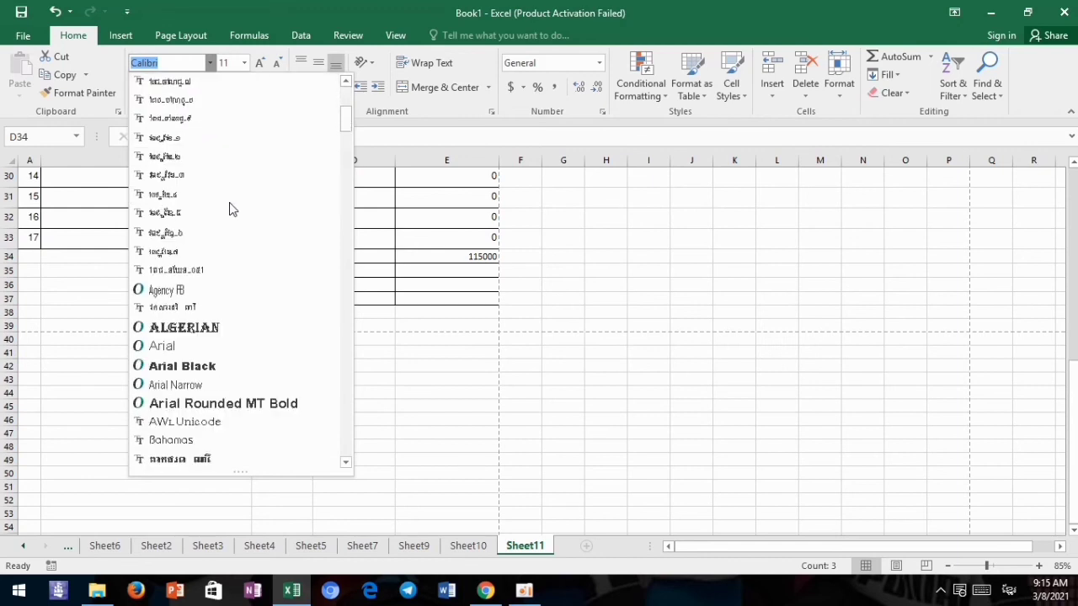
pyautogui.scroll(-3, 228, 214)
pyautogui.scroll(-3, 226, 214)
pyautogui.scroll(-2, 226, 214)
pyautogui.scroll(-5, 226, 214)
pyautogui.scroll(-5, 226, 214)
pyautogui.scroll(-5, 224, 214)
pyautogui.scroll(-5, 224, 214)
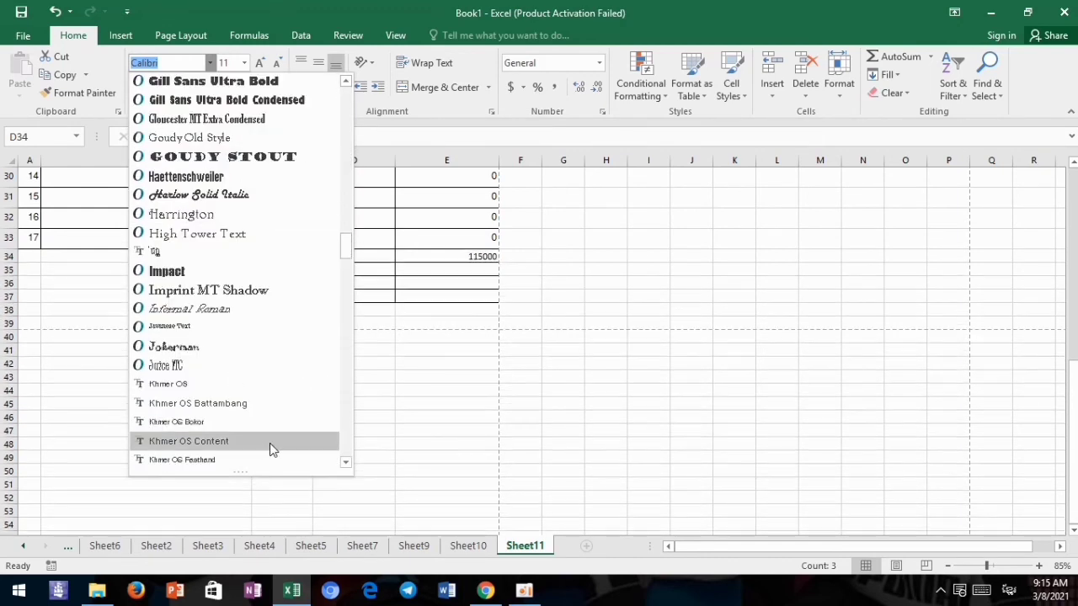
pyautogui.click(204, 404)
# Step: Remove all borders from the empty cells D37:E37 under the totals
pyautogui.click(449, 259)
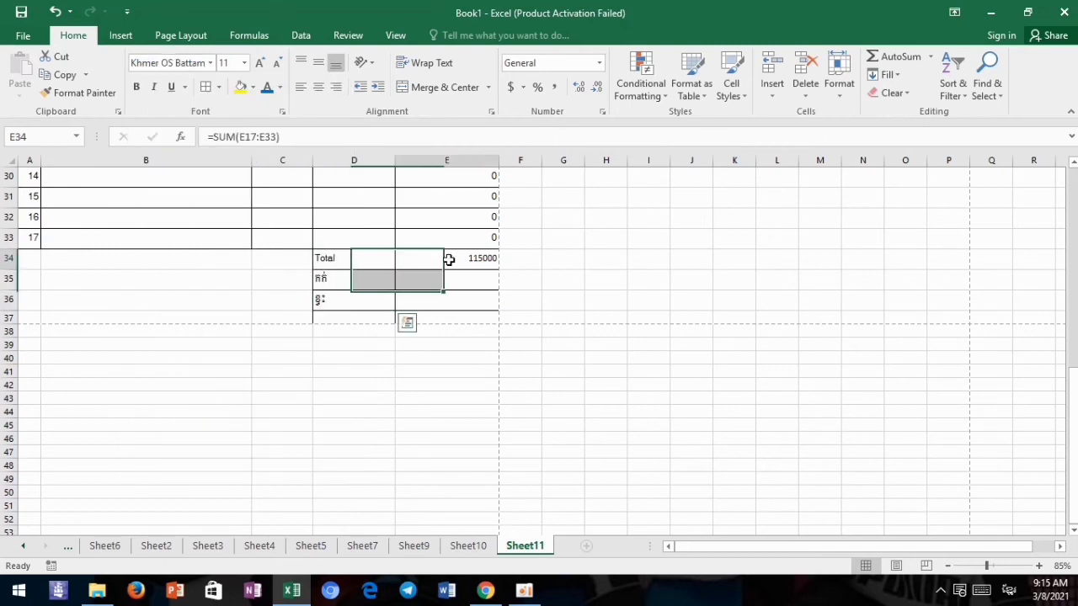
pyautogui.scroll(3, 449, 259)
pyautogui.scroll(3, 440, 260)
pyautogui.scroll(-3, 441, 263)
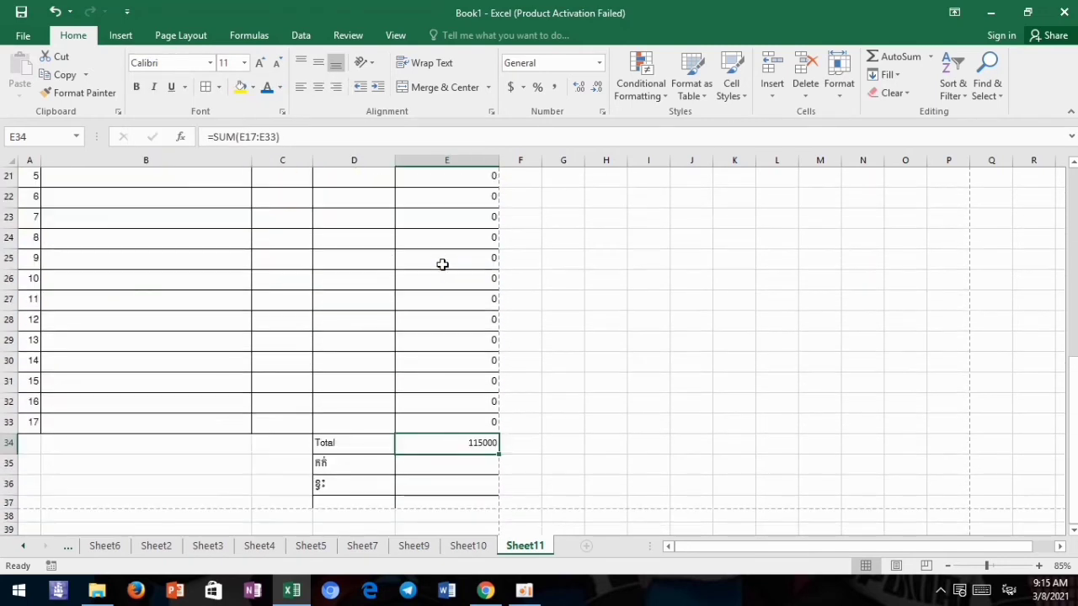
pyautogui.scroll(-4, 437, 421)
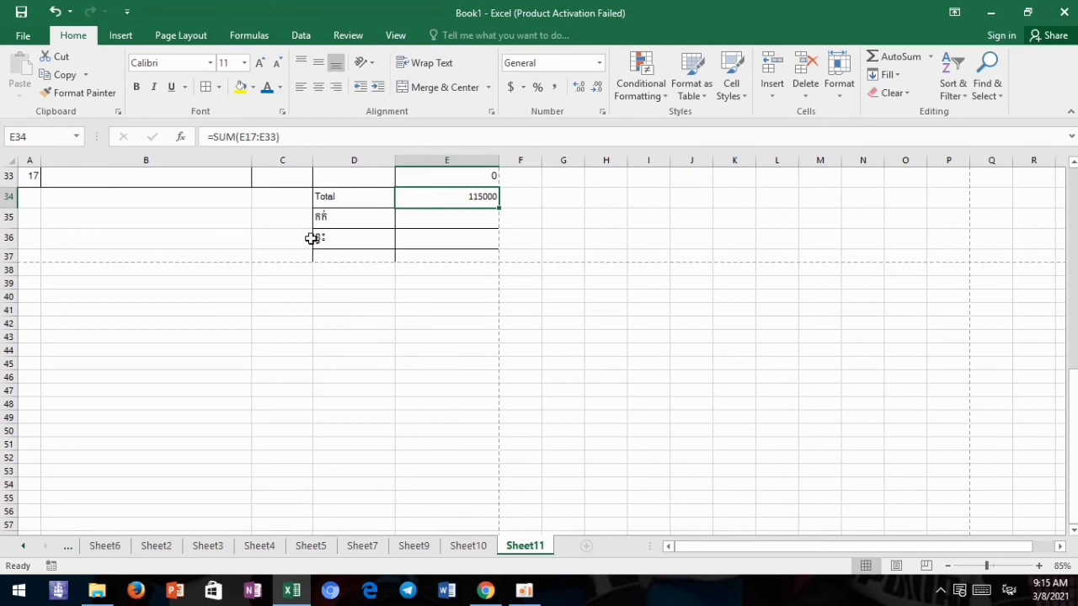
pyautogui.moveTo(315, 257); pyautogui.dragTo(472, 256)
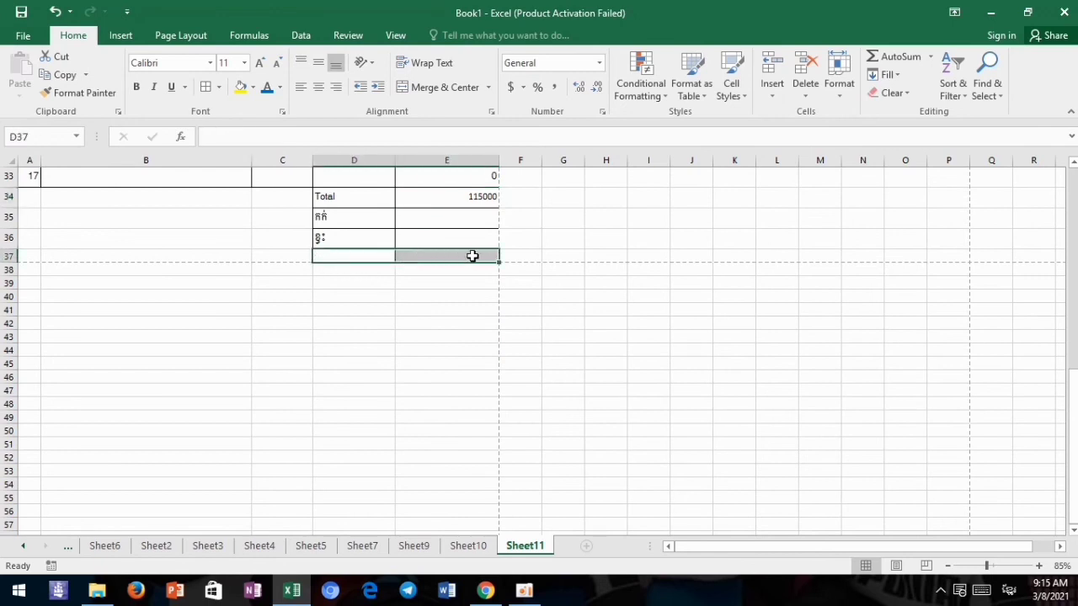
pyautogui.click(219, 87)
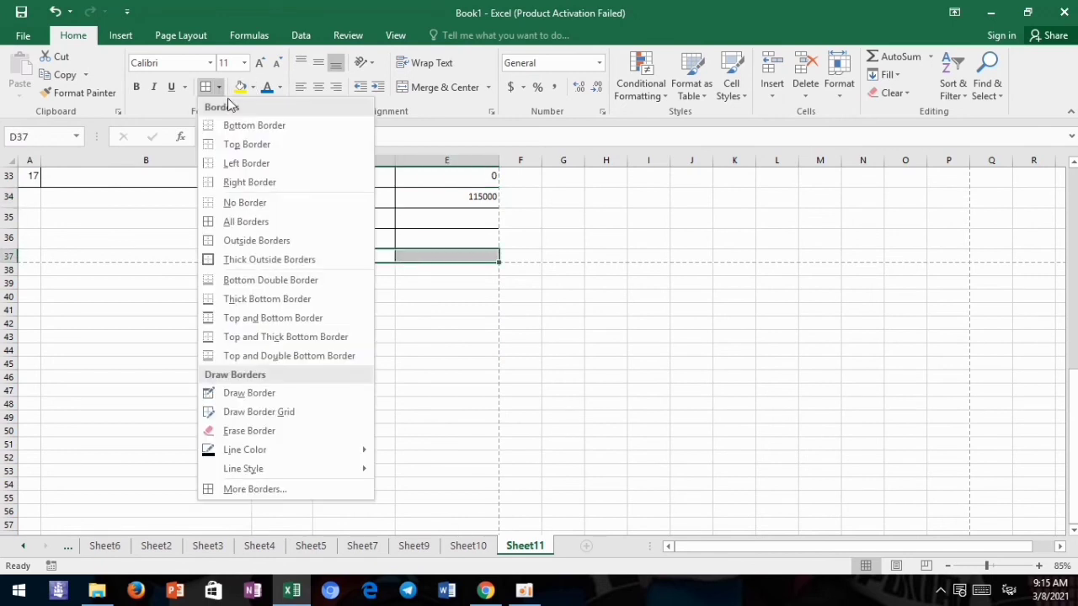
pyautogui.click(212, 202)
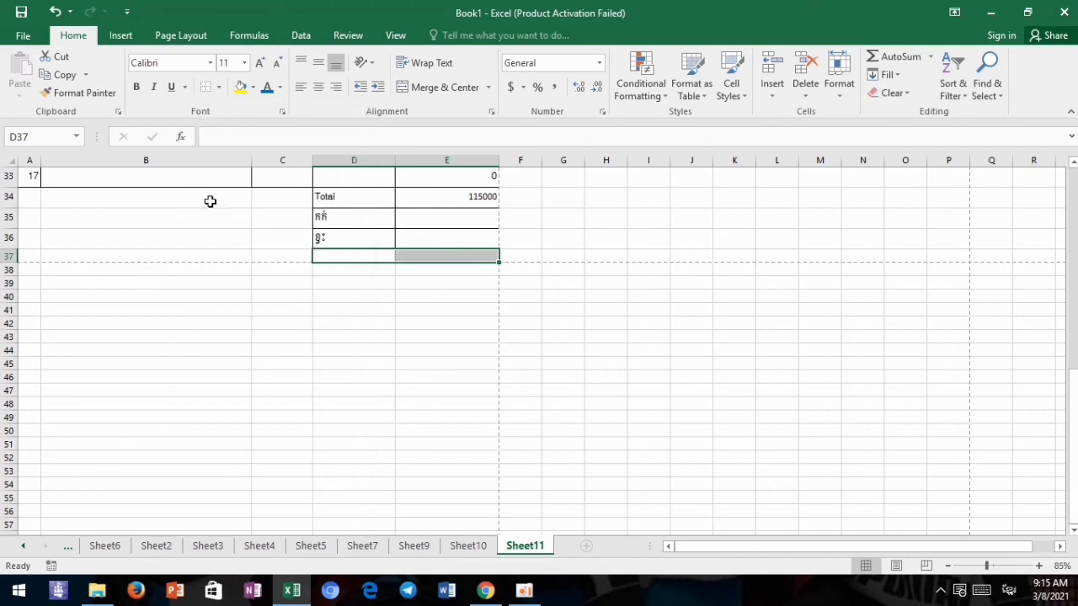
pyautogui.click(676, 354)
# Step: Put All Borders on D36:E36 so the total block ends at row 36
pyautogui.click(324, 244)
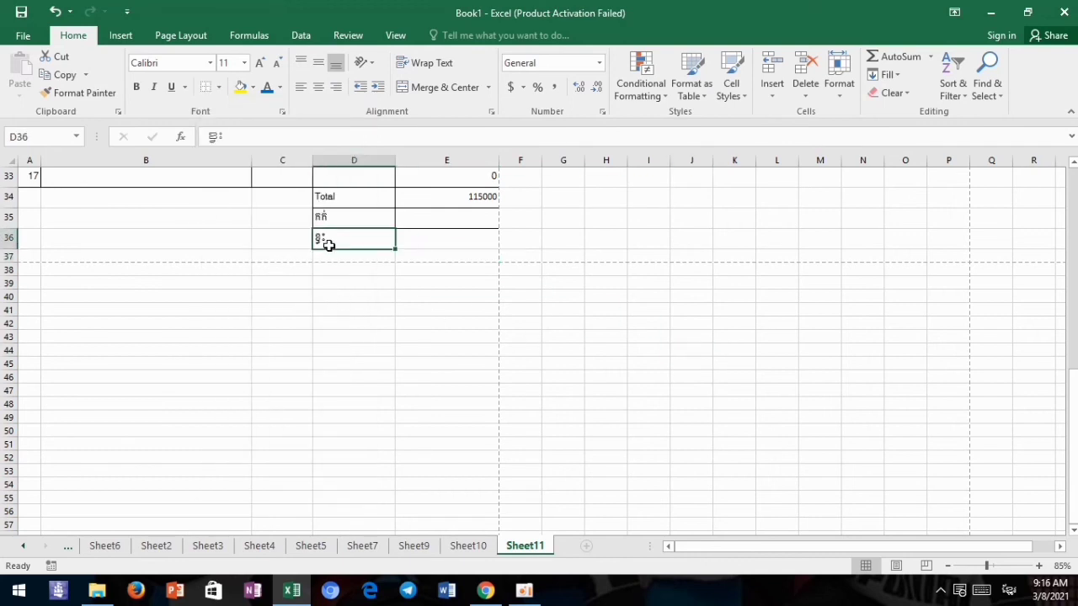
pyautogui.doubleClick(368, 238)
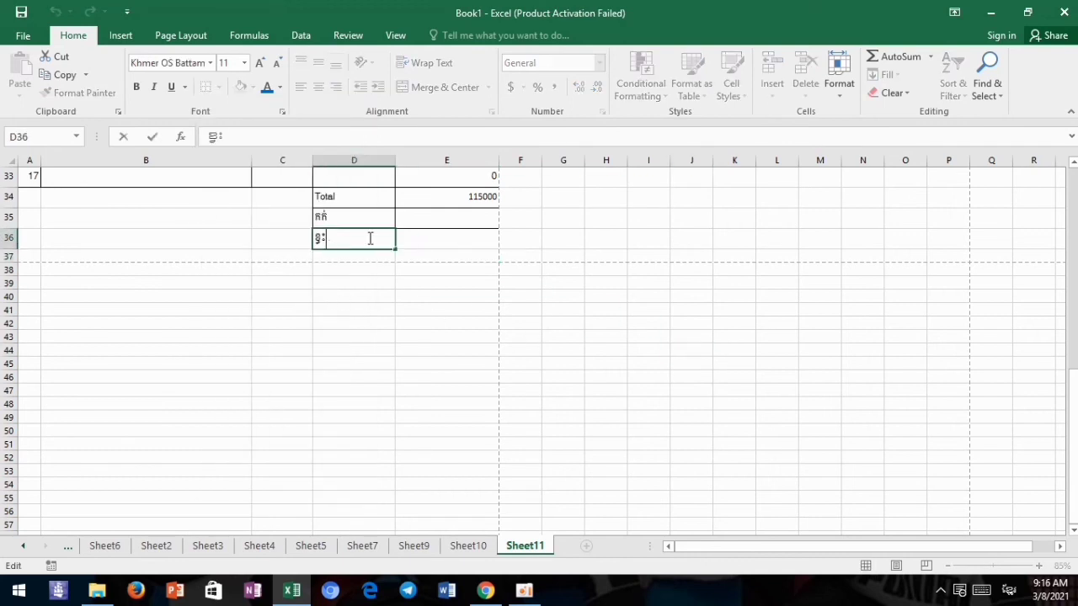
pyautogui.click(462, 238)
pyautogui.moveTo(477, 240); pyautogui.dragTo(356, 243)
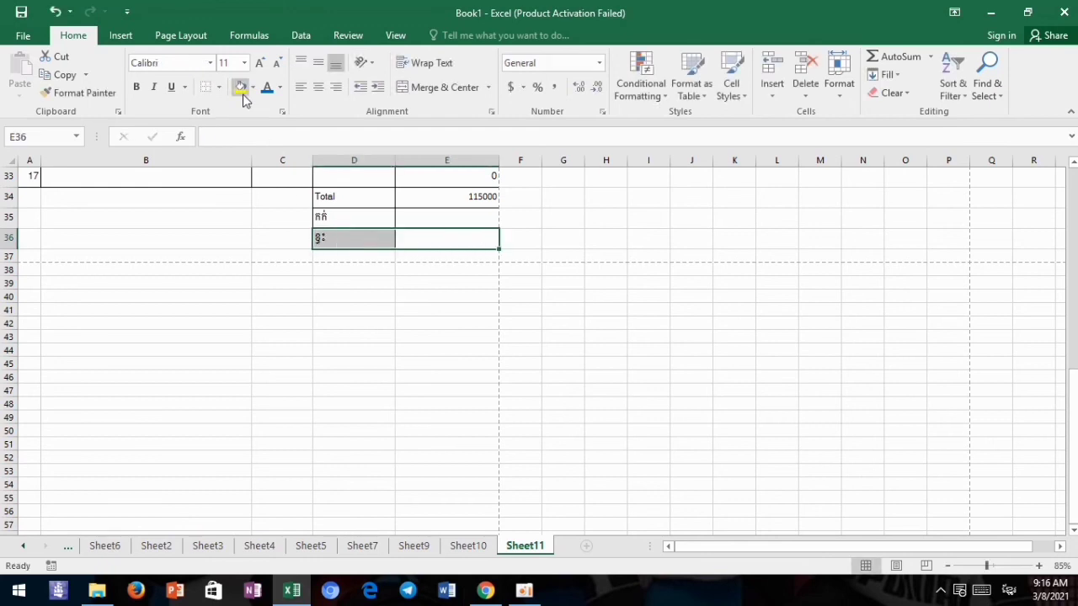
pyautogui.click(218, 86)
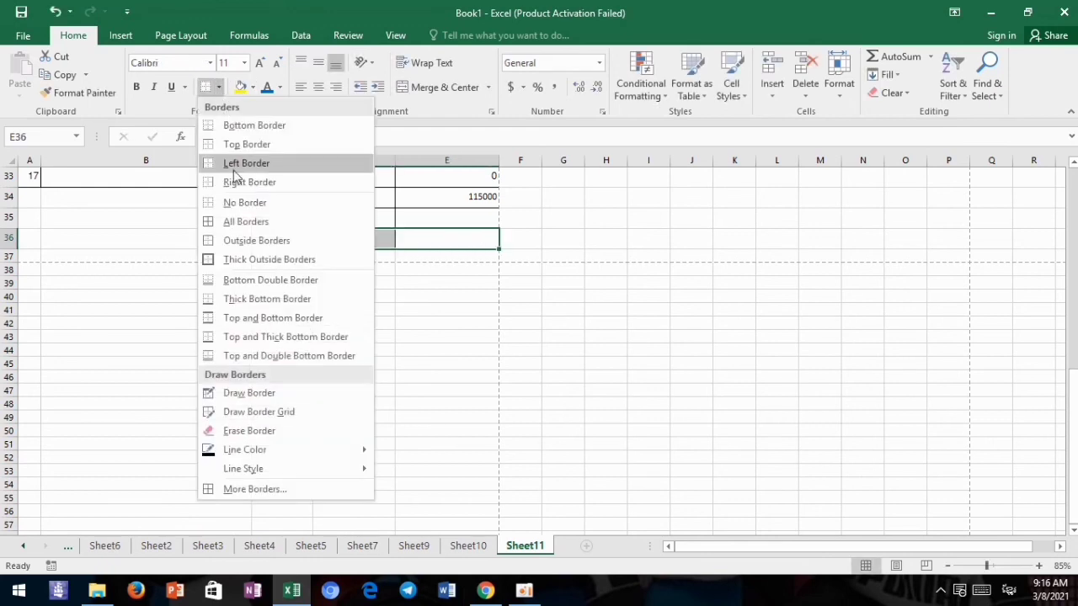
pyautogui.click(214, 222)
pyautogui.click(414, 294)
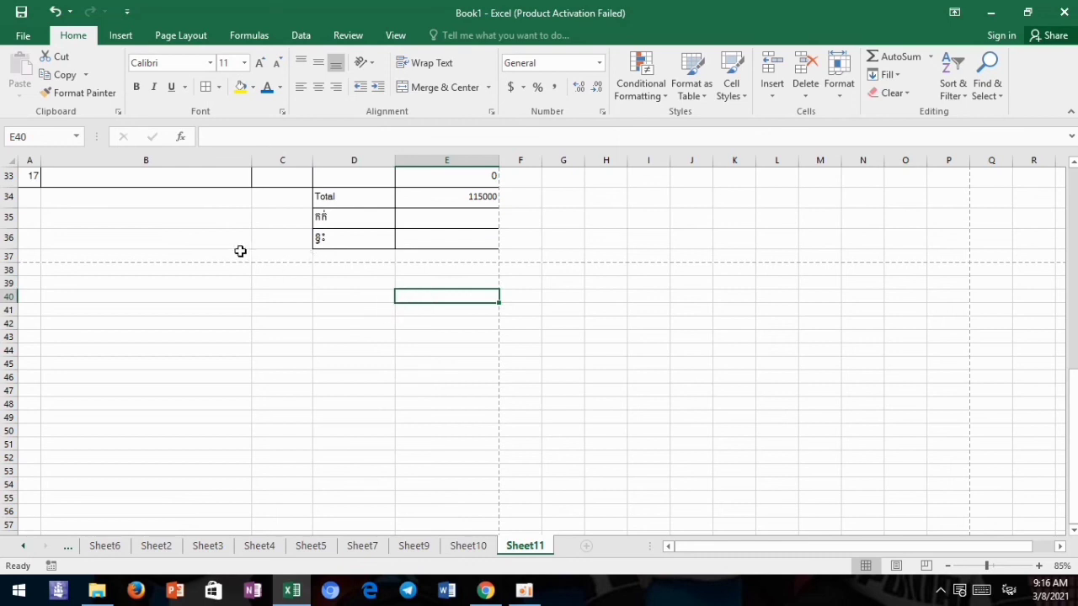
pyautogui.scroll(2, 467, 216)
pyautogui.scroll(1, 467, 215)
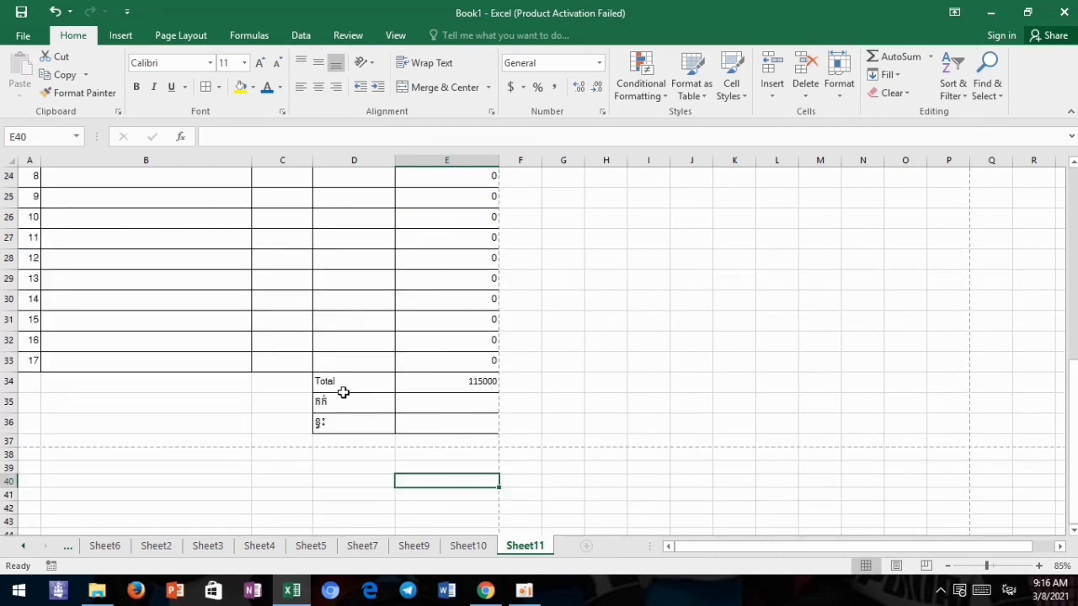
# Step: Undo the accidental row height change made while selecting the last item rows
pyautogui.click(290, 384)
pyautogui.click(350, 378)
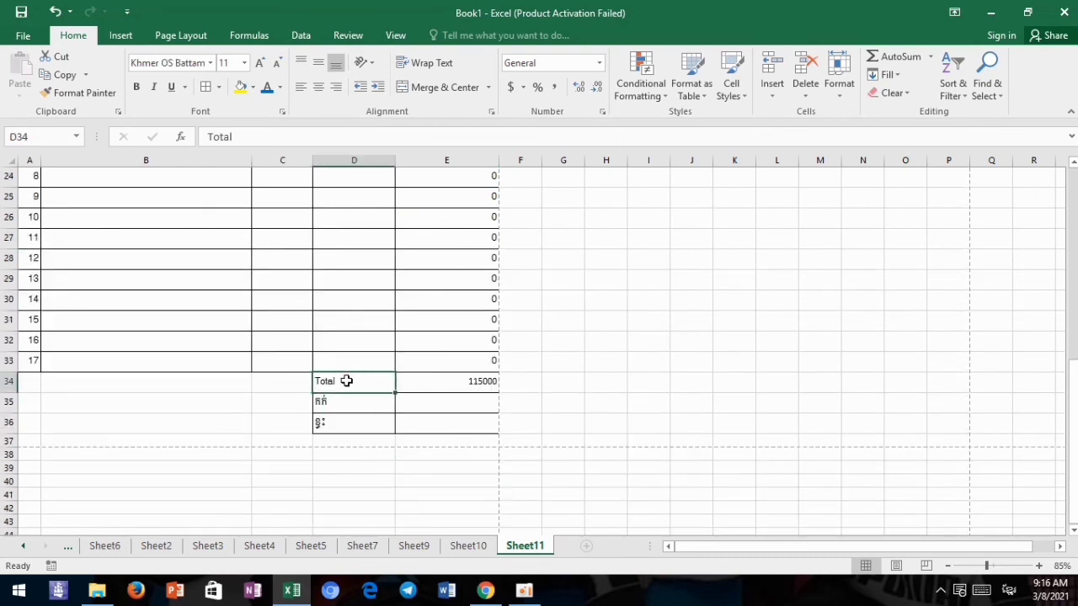
pyautogui.click(15, 321)
pyautogui.moveTo(15, 320); pyautogui.dragTo(7, 361)
pyautogui.click(89, 342)
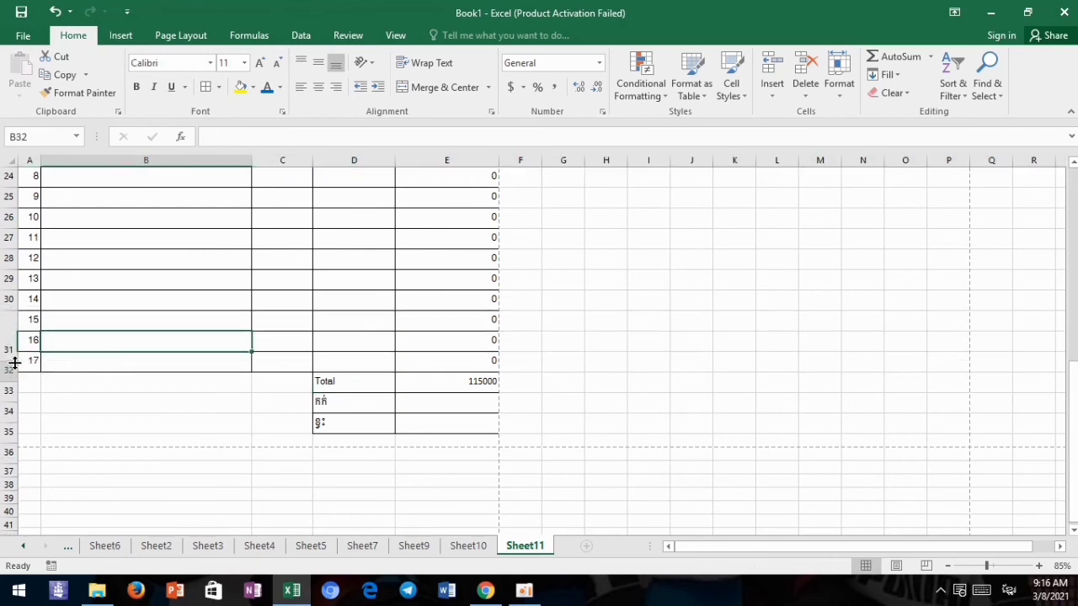
pyautogui.click(55, 11)
# Step: Delete rows 32 and 33 holding items 16 and 17
pyautogui.moveTo(11, 341); pyautogui.dragTo(12, 361)
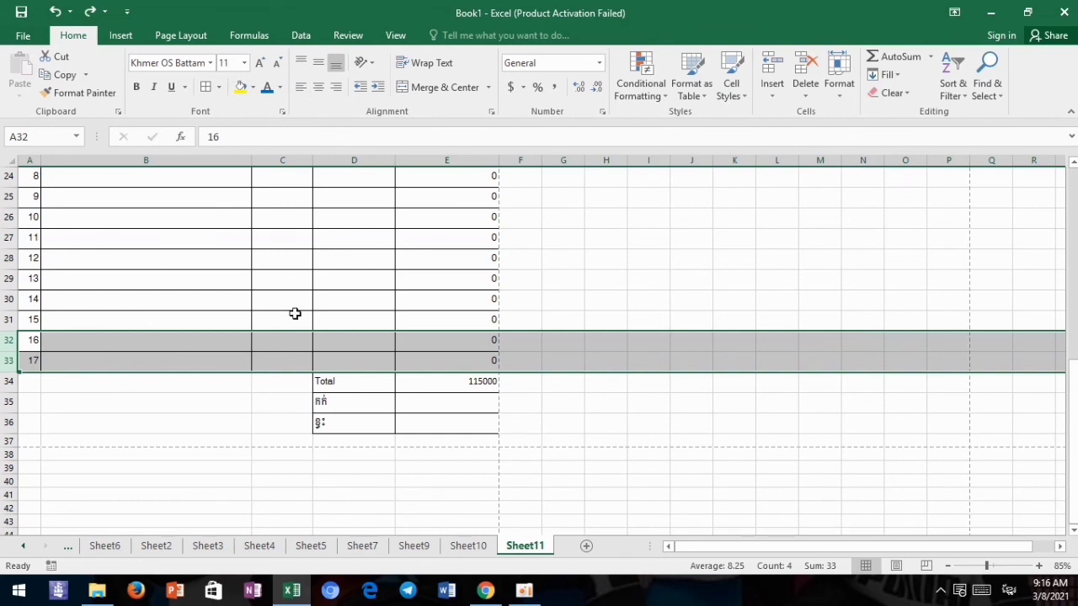
pyautogui.click(805, 74)
pyautogui.click(483, 449)
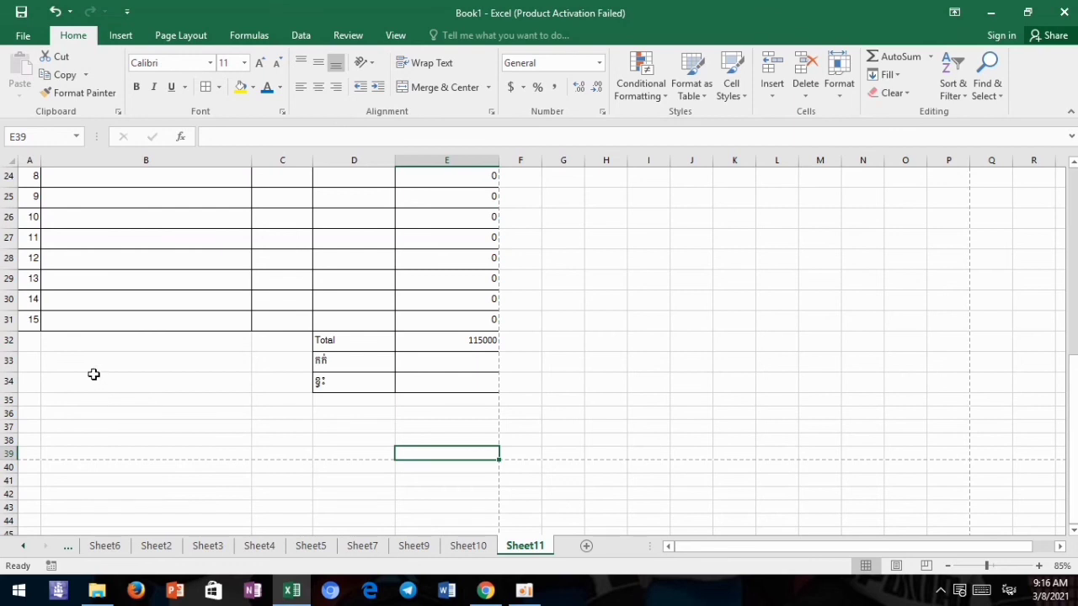
pyautogui.click(63, 342)
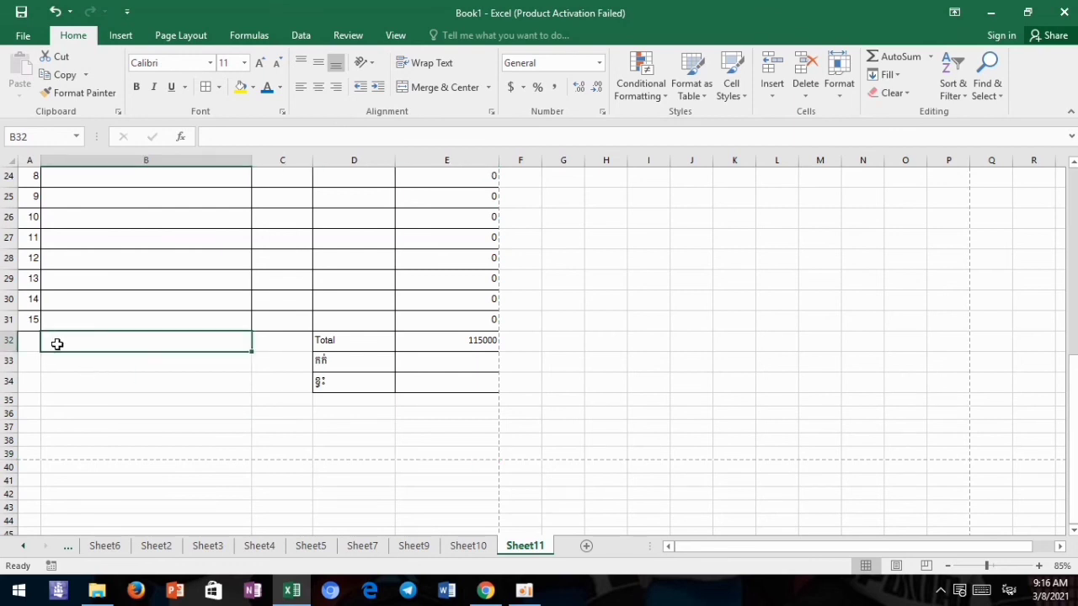
pyautogui.click(28, 342)
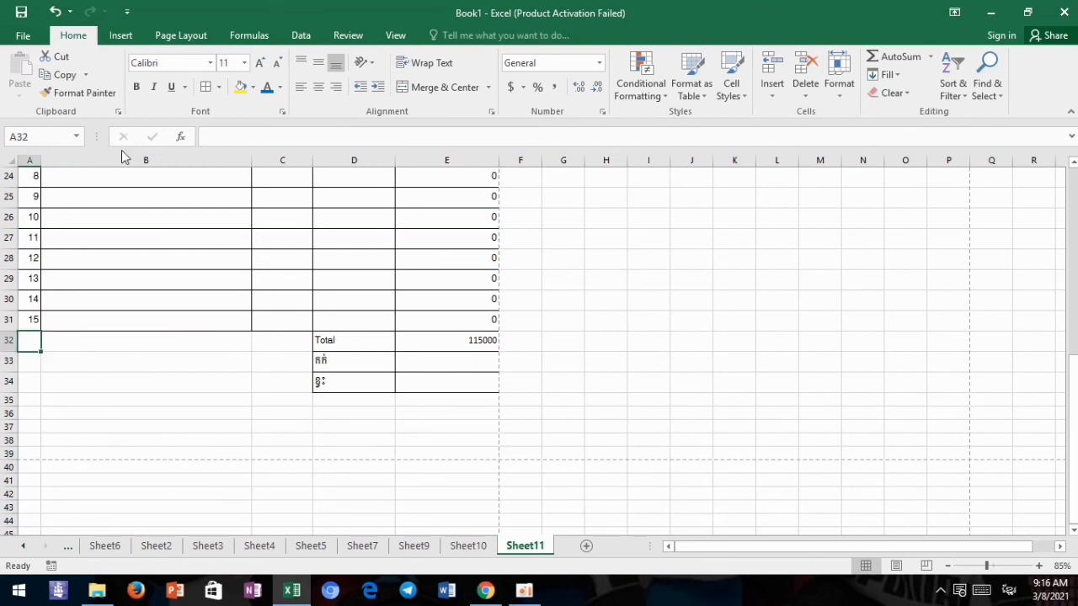
# Step: Paste a copy of the Sold to box beside the Total block, stretched left to column A
pyautogui.scroll(8, 240, 390)
pyautogui.click(129, 342)
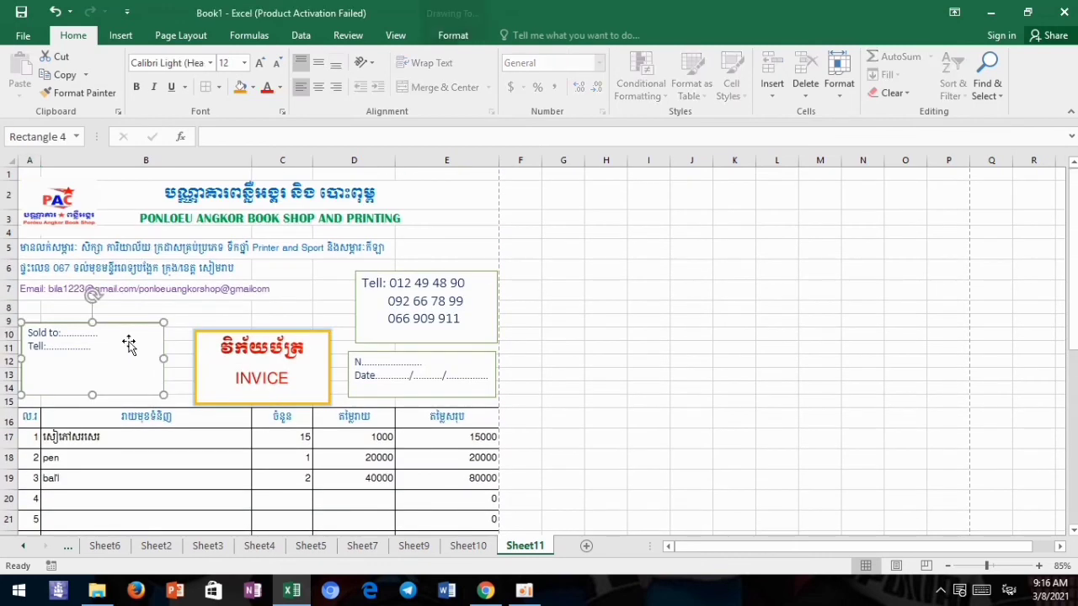
pyautogui.hotkey('ctrl', 'c')
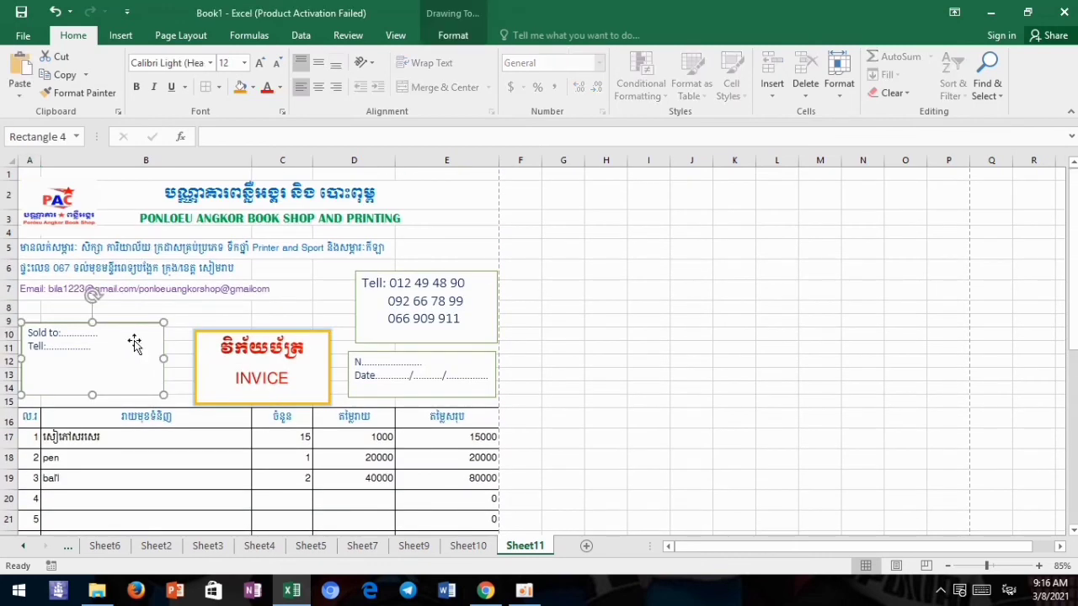
pyautogui.hotkey('ctrl', 'v')
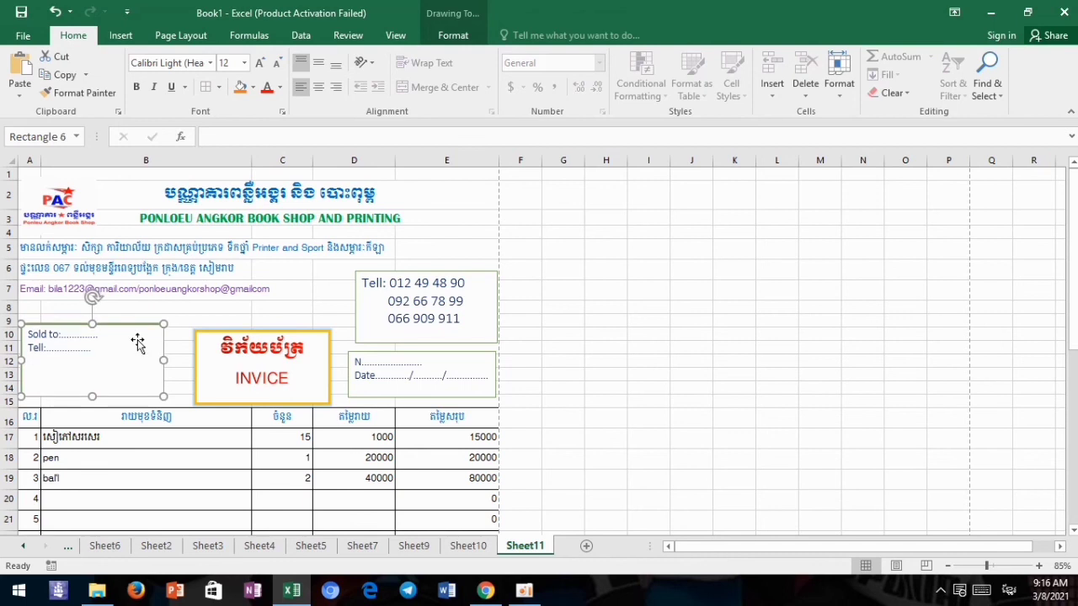
pyautogui.moveTo(138, 344); pyautogui.dragTo(173, 495)
pyautogui.hotkey('ctrl', 'z')
pyautogui.scroll(-5, 228, 438)
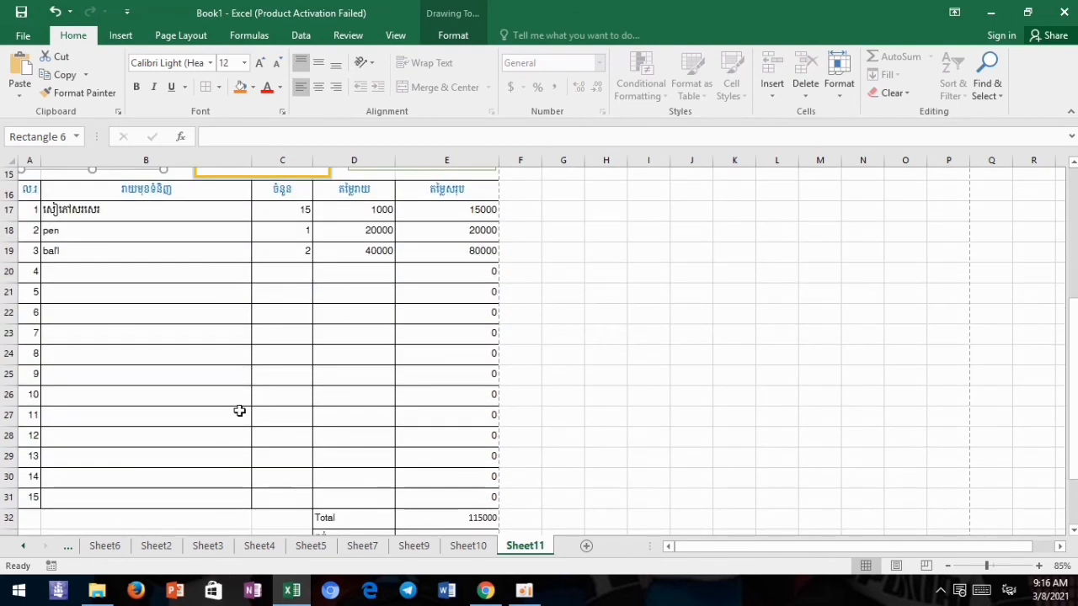
pyautogui.scroll(2, 125, 242)
pyautogui.moveTo(125, 241); pyautogui.dragTo(200, 395)
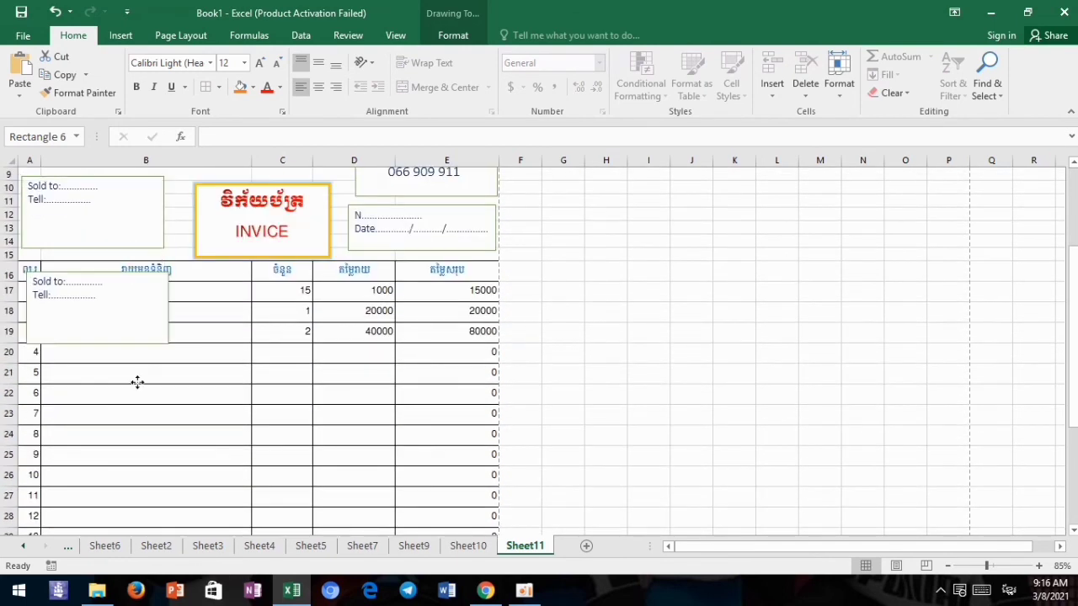
pyautogui.scroll(-3, 213, 379)
pyautogui.moveTo(157, 216)
pyautogui.mouseDown()
pyautogui.moveTo(159, 459)
pyautogui.moveTo(304, 436)
pyautogui.mouseUp()
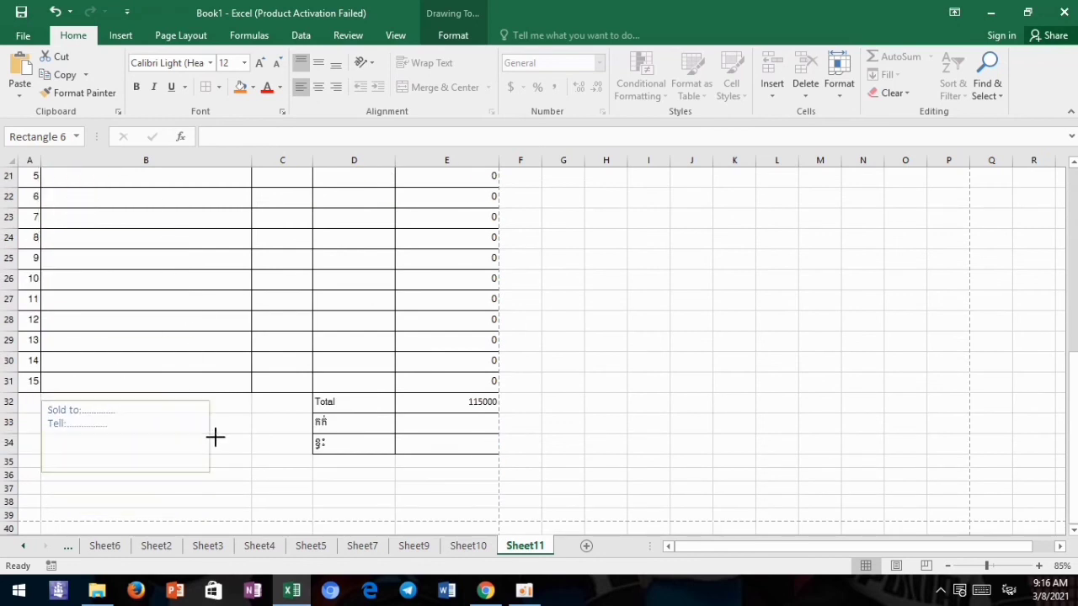
pyautogui.moveTo(173, 473); pyautogui.dragTo(172, 464)
pyautogui.moveTo(41, 432); pyautogui.dragTo(24, 421)
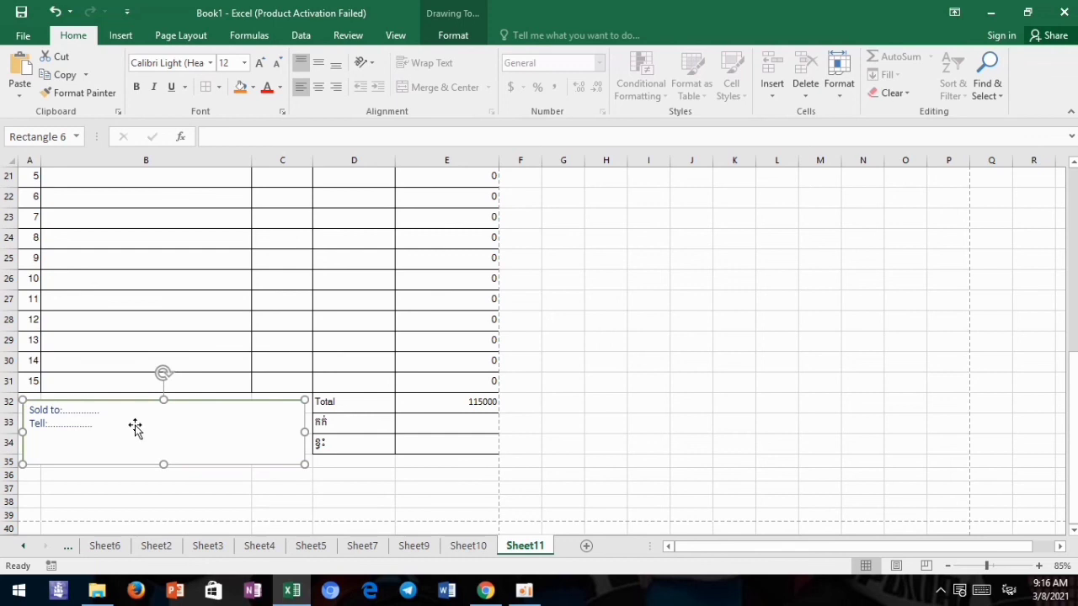
# Step: Replace the copy's text with the labels អតិថិជន/Customer and អ្នកលក់/Seller
pyautogui.write('អ')
pyautogui.press('BackSpace')
pyautogui.press('BackSpace')
pyautogui.press('BackSpace')
pyautogui.press('BackSpace')
pyautogui.press('BackSpace')
pyautogui.press('BackSpace')
pyautogui.press('BackSpace')
pyautogui.press('BackSpace')
pyautogui.press('BackSpace')
pyautogui.press('BackSpace')
pyautogui.press('BackSpace')
pyautogui.press('BackSpace')
pyautogui.write('អតិថិជន/')
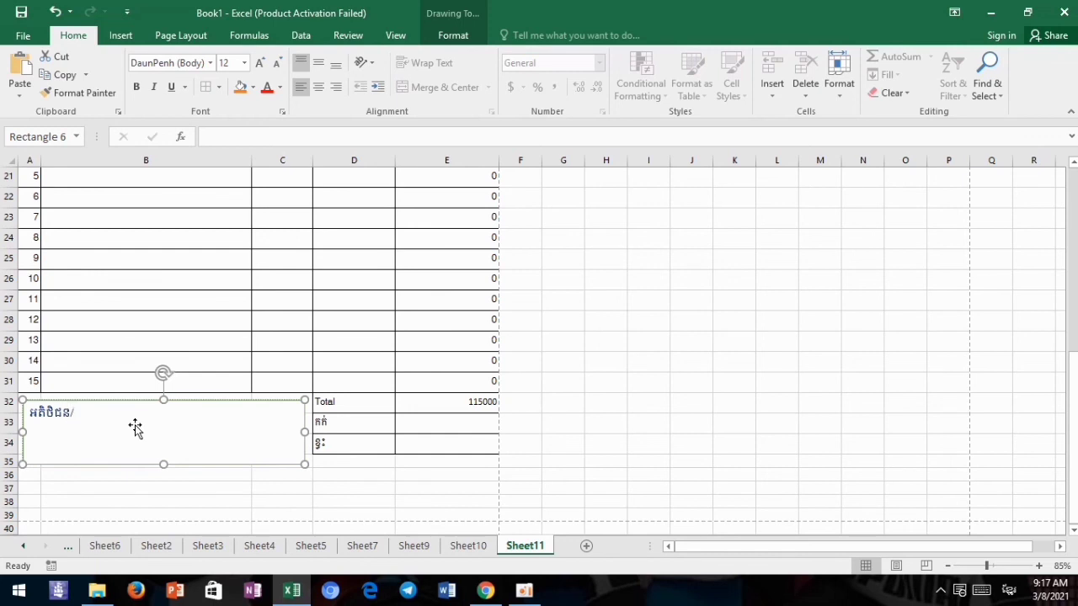
pyautogui.hotkey('alt', 'shift')
pyautogui.write('c')
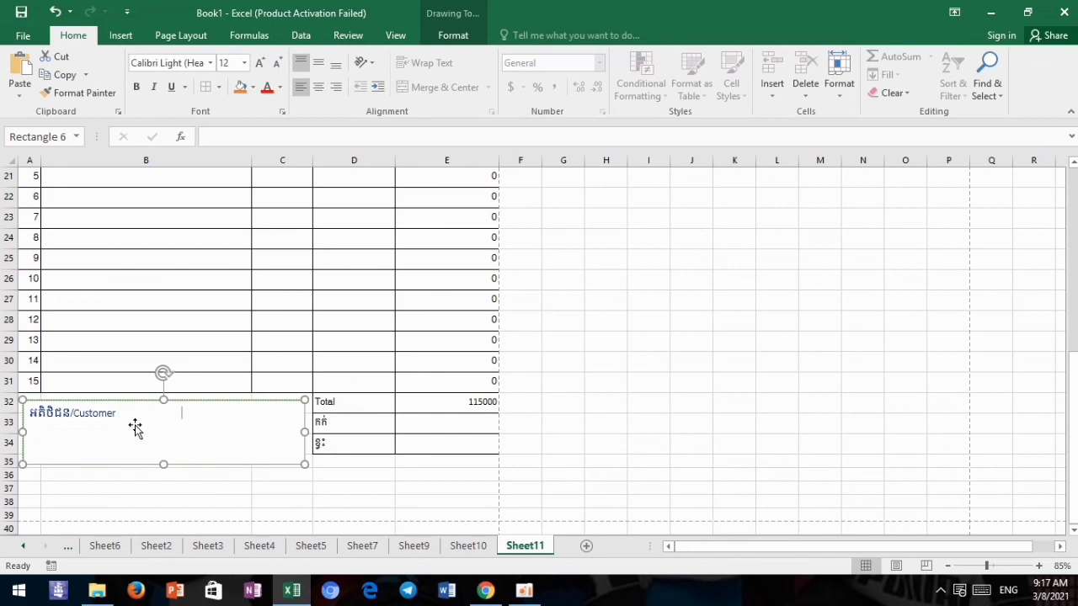
pyautogui.write('អ')
pyautogui.press('BackSpace')
pyautogui.write('លក់/')
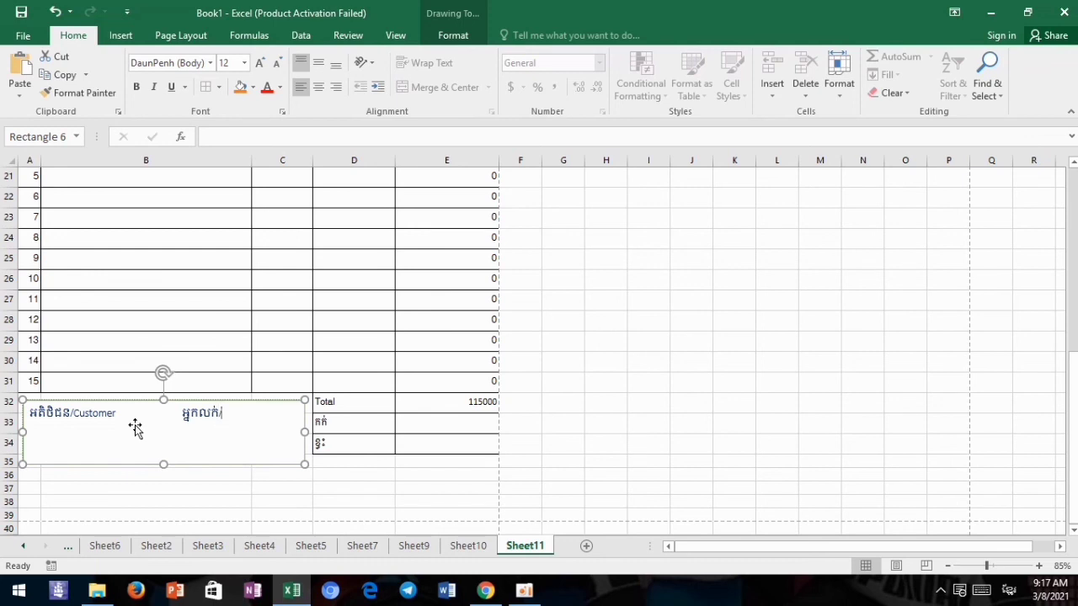
pyautogui.hotkey('alt', 'shift')
pyautogui.write('/Seller')
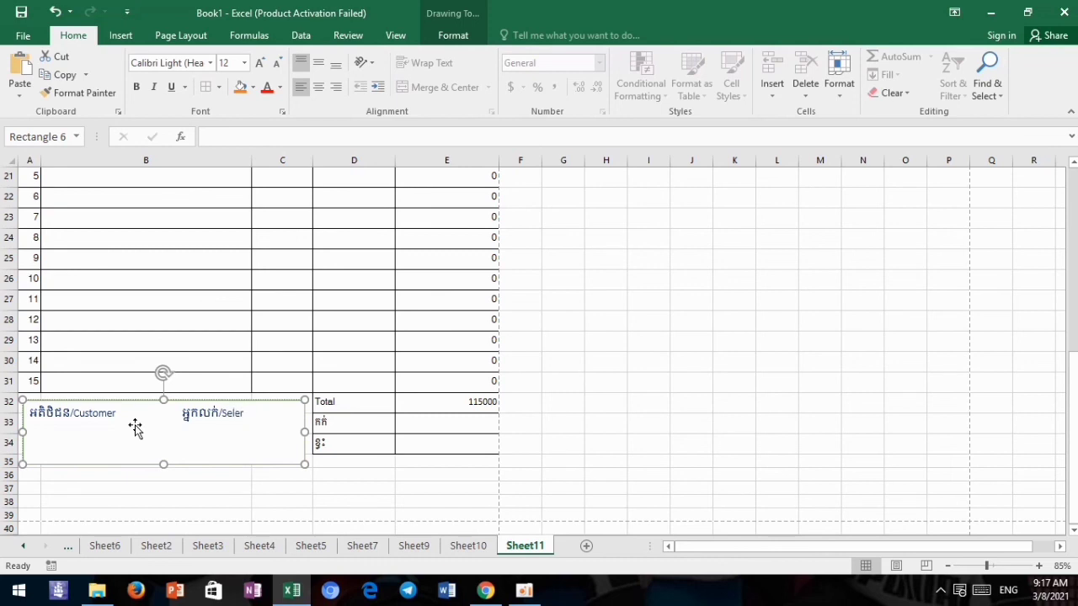
pyautogui.click(236, 412)
# Step: Correct the spelling of Seller and resize the signature box to span rows 32–34, nudging its left edge right
pyautogui.write('l')
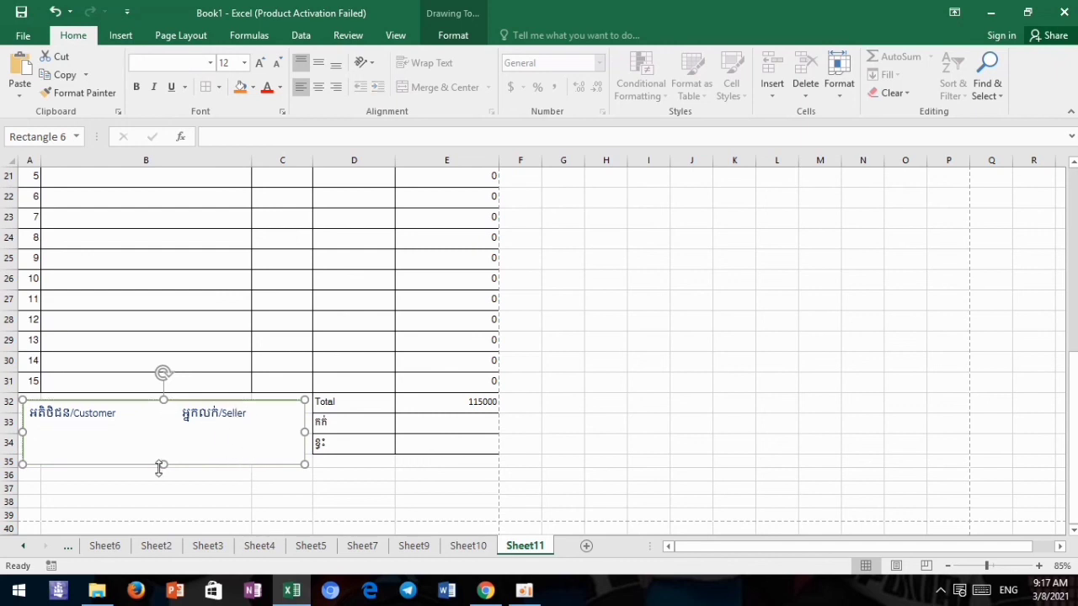
pyautogui.moveTo(164, 464); pyautogui.dragTo(163, 439)
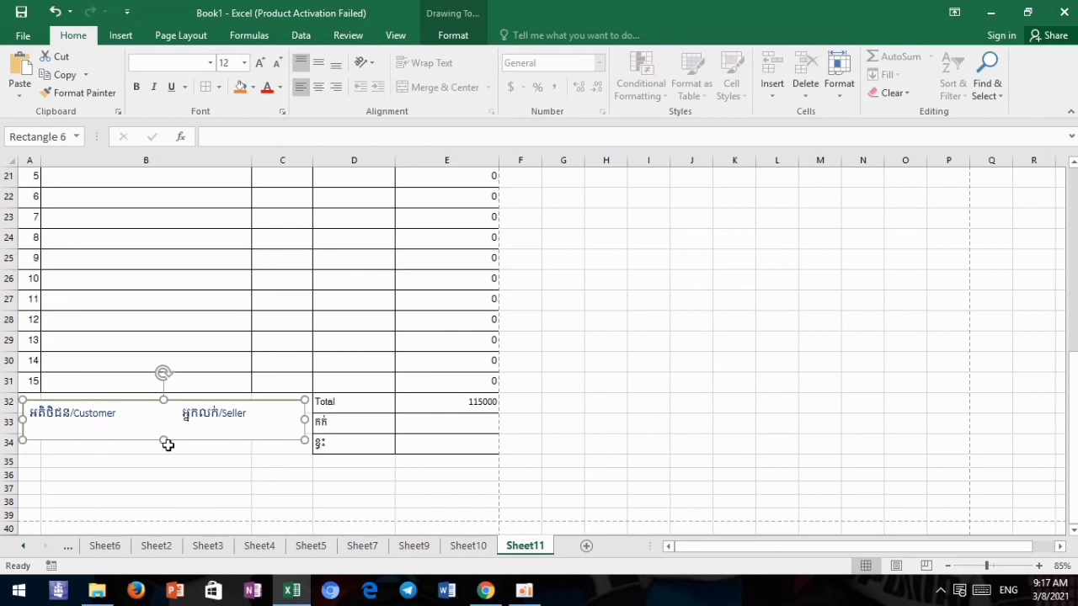
pyautogui.moveTo(163, 441); pyautogui.dragTo(163, 452)
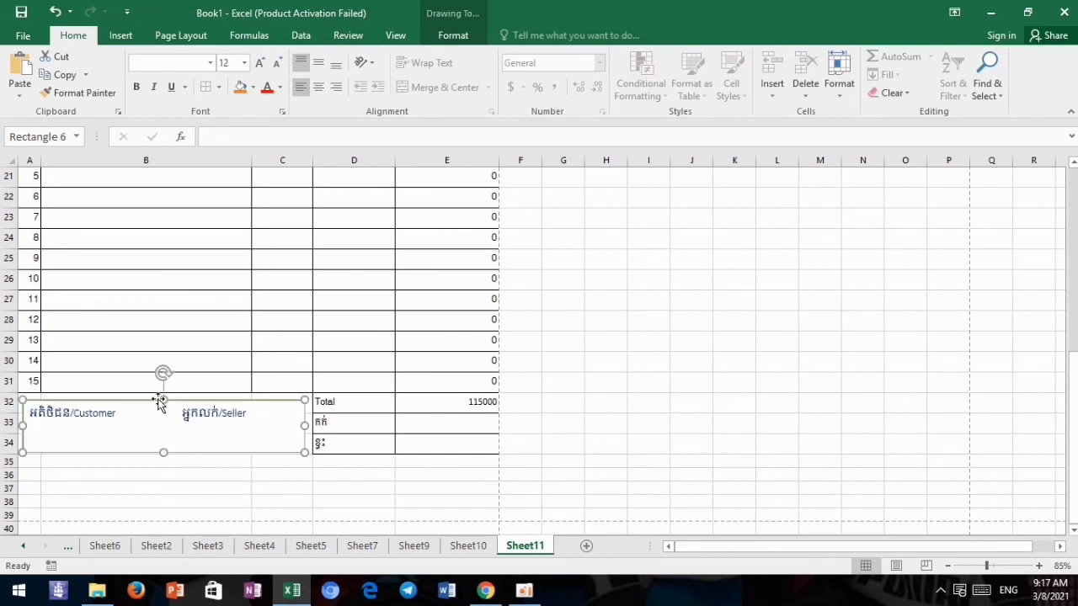
pyautogui.moveTo(304, 425); pyautogui.dragTo(310, 425)
pyautogui.moveTo(167, 398); pyautogui.dragTo(166, 394)
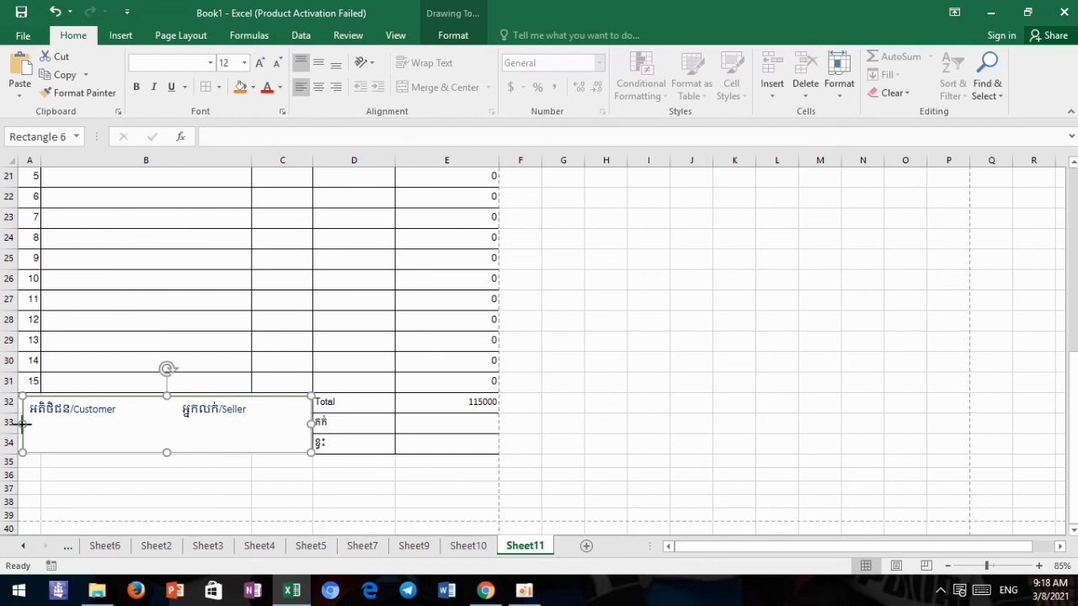
pyautogui.moveTo(22, 423); pyautogui.dragTo(27, 424)
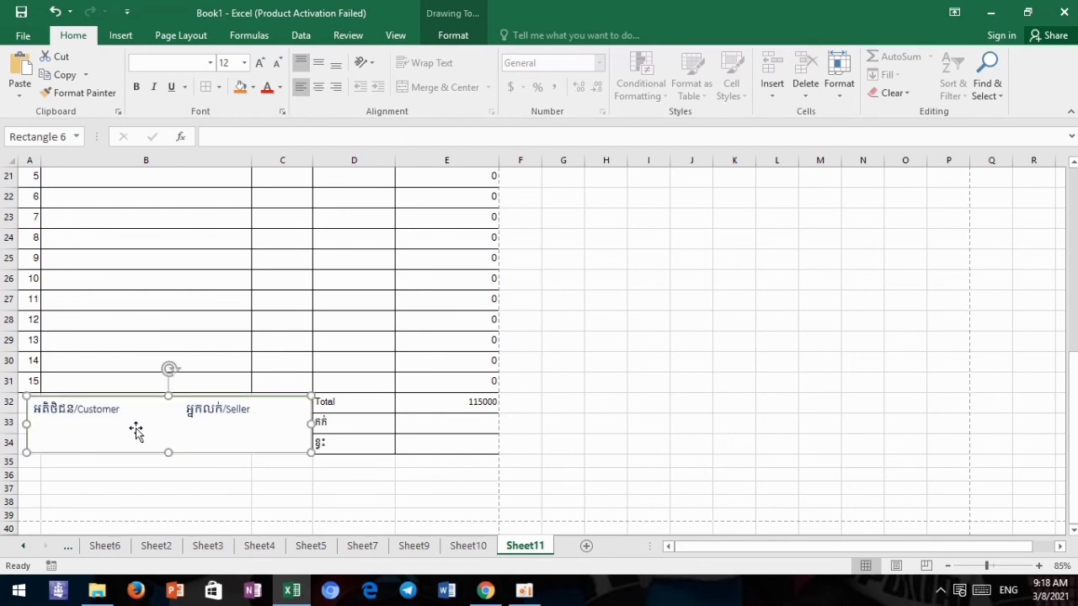
pyautogui.click(227, 478)
pyautogui.click(368, 527)
pyautogui.scroll(3, 466, 504)
pyautogui.scroll(-3, 464, 502)
pyautogui.click(217, 443)
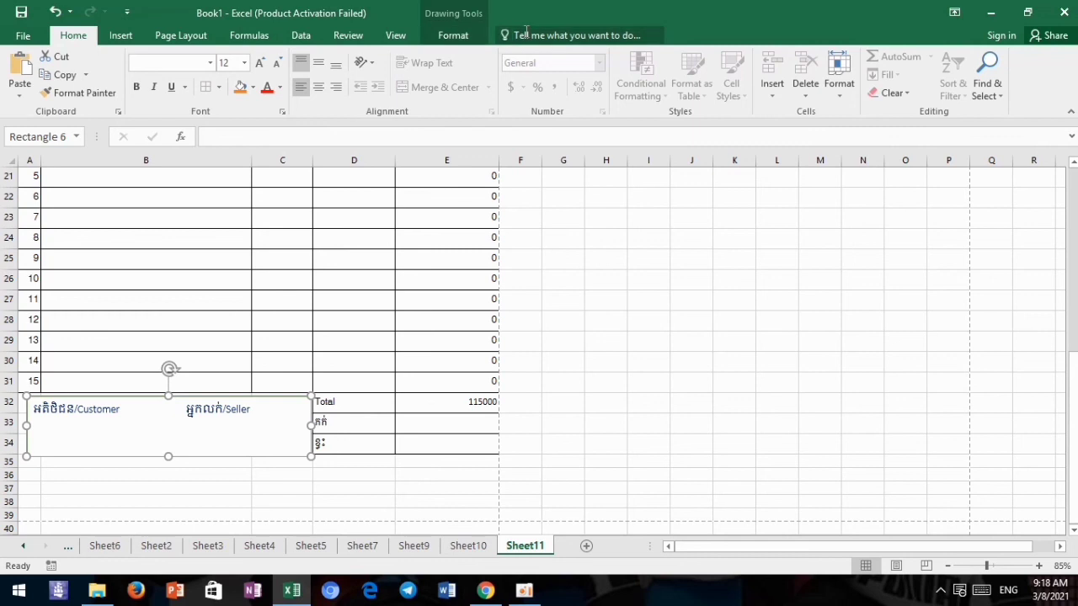
# Step: Set the Customer/Seller box's shape outline to No Outline
pyautogui.click(455, 35)
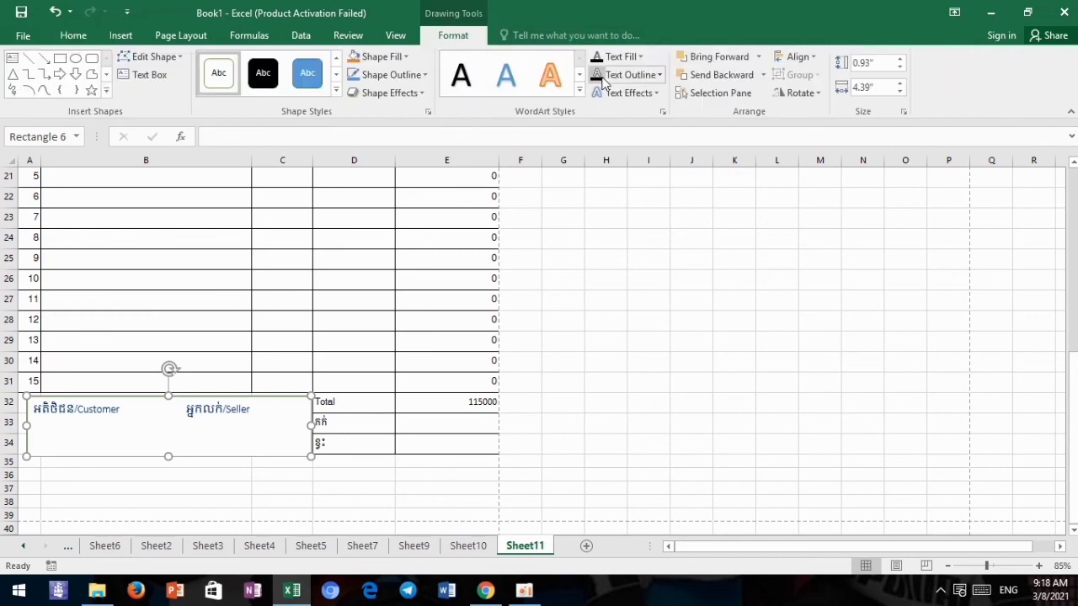
pyautogui.click(660, 74)
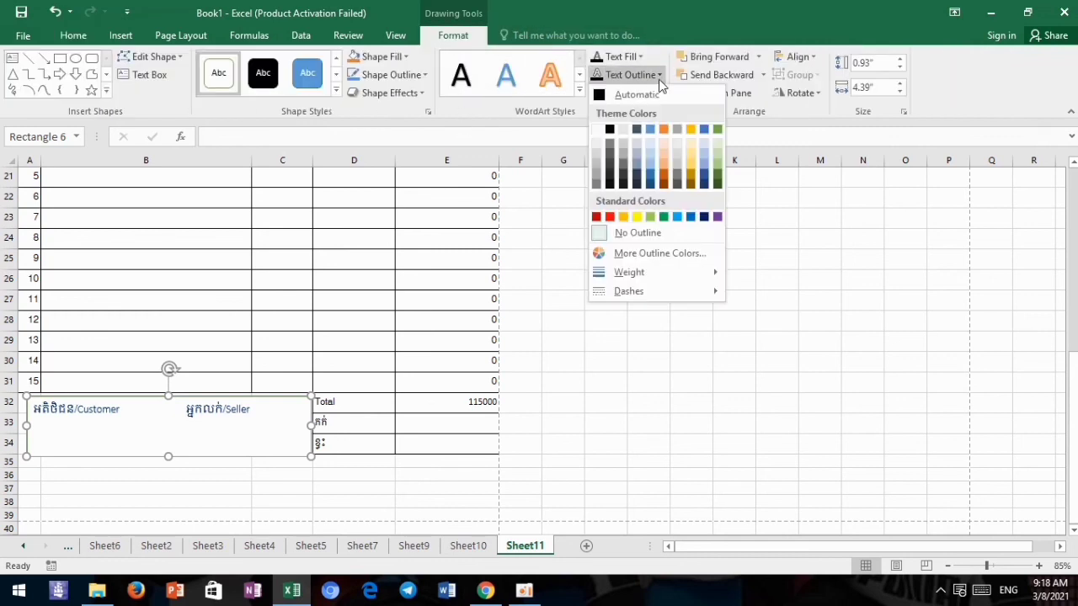
pyautogui.click(426, 76)
pyautogui.click(425, 76)
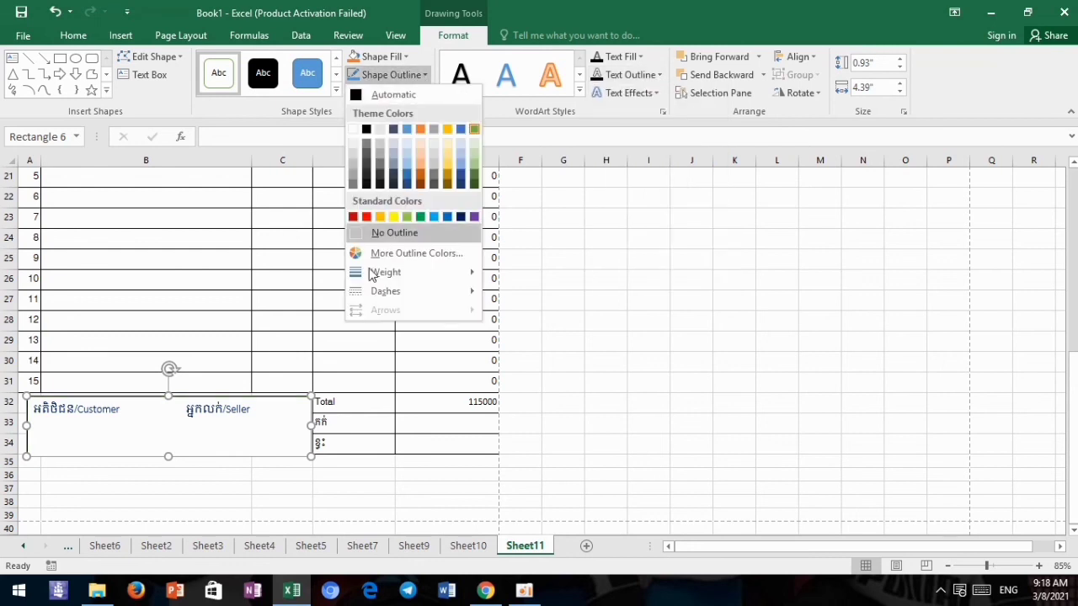
pyautogui.click(390, 233)
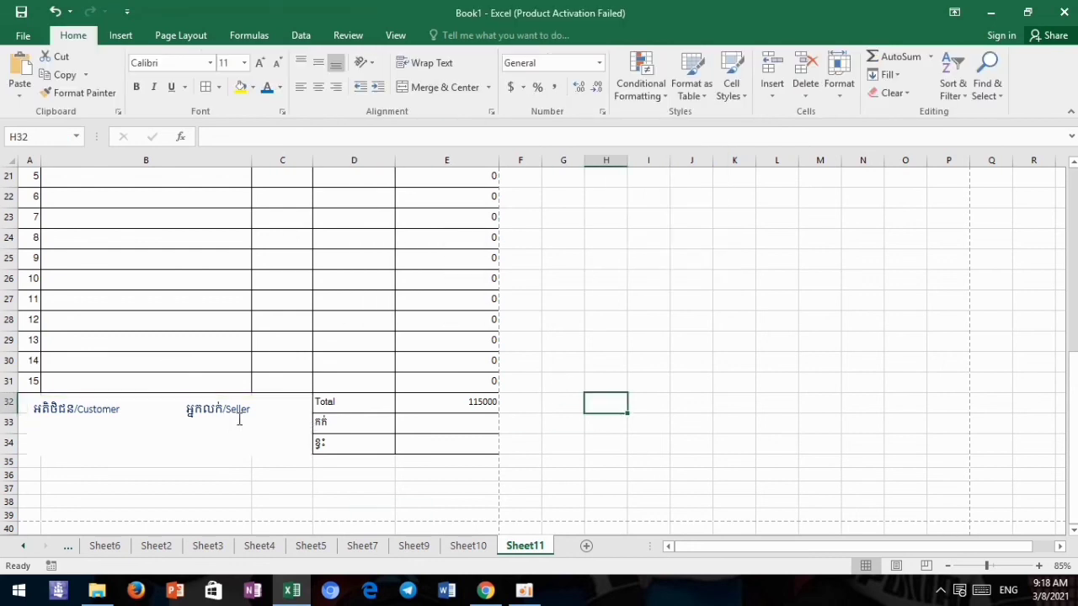
# Step: Remove the outlines from the N/Date and phone numbers boxes
pyautogui.scroll(4, 326, 390)
pyautogui.scroll(3, 334, 383)
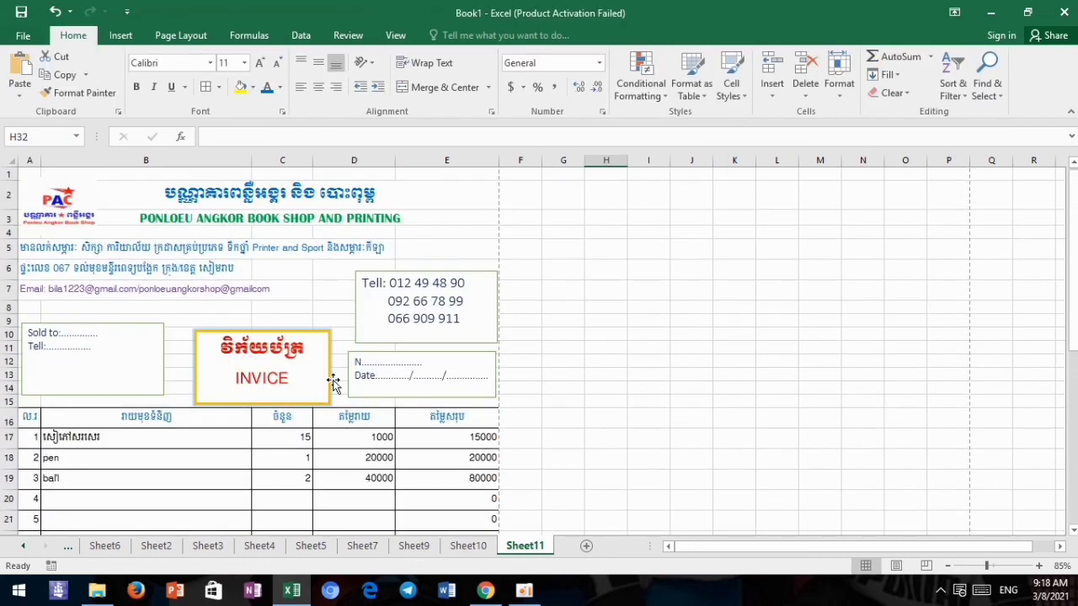
pyautogui.click(428, 355)
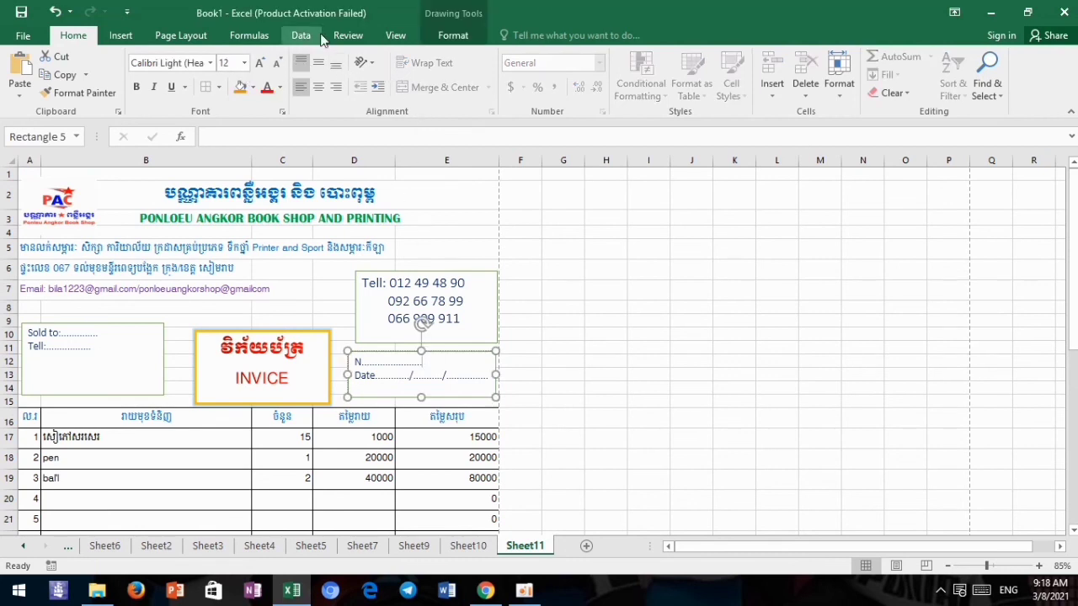
pyautogui.click(428, 32)
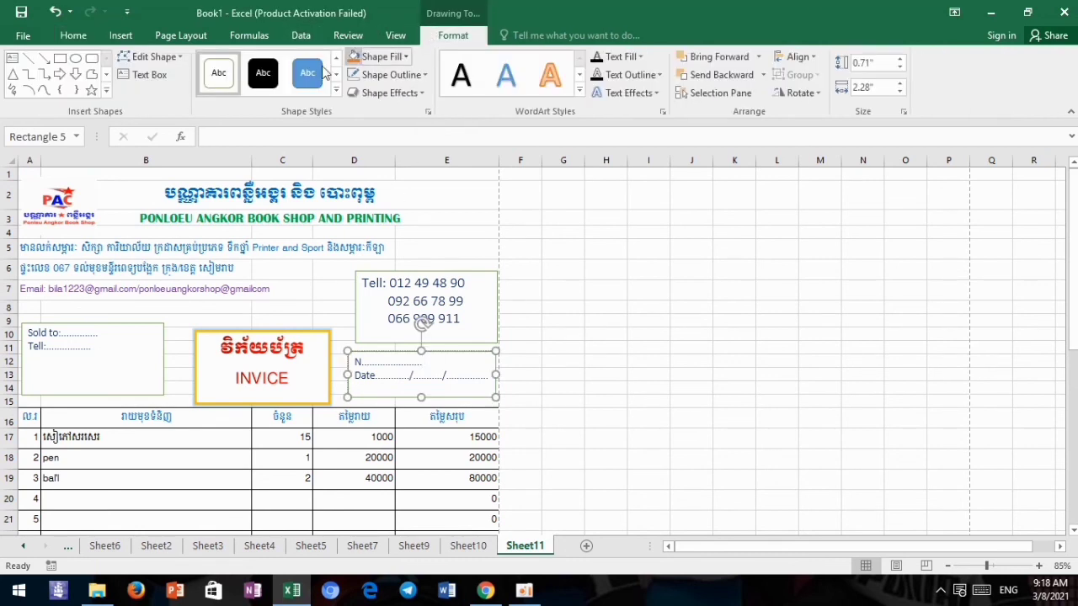
pyautogui.click(426, 74)
pyautogui.click(394, 233)
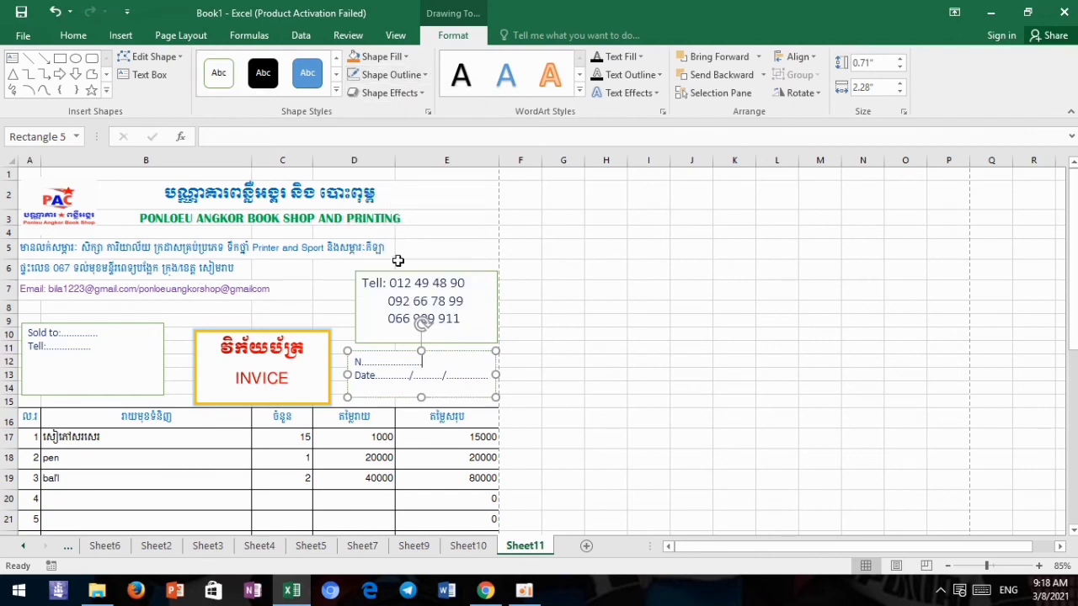
pyautogui.click(493, 288)
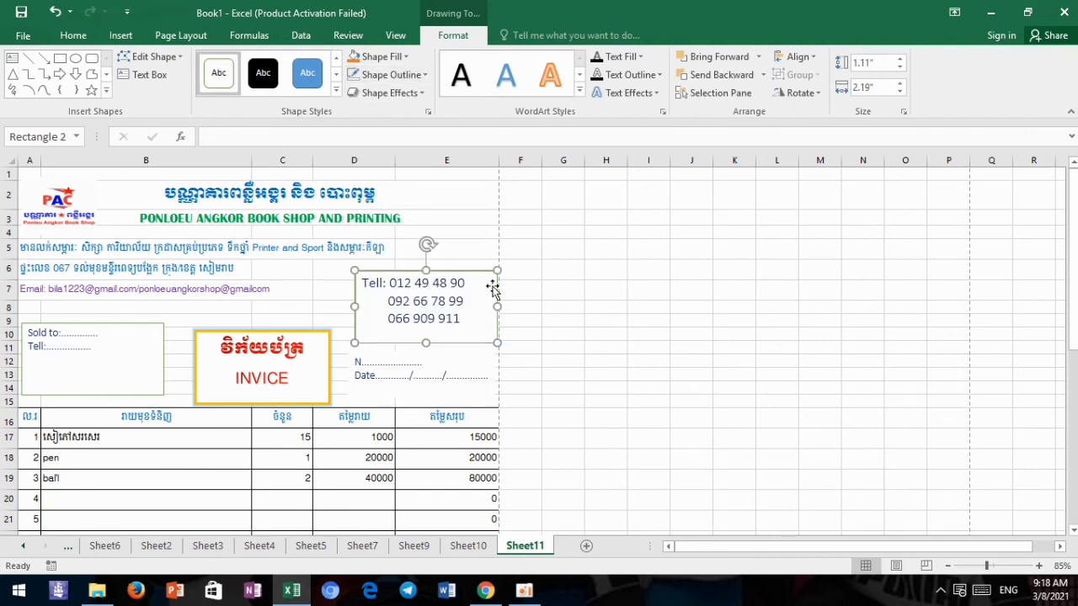
pyautogui.click(425, 75)
pyautogui.click(394, 232)
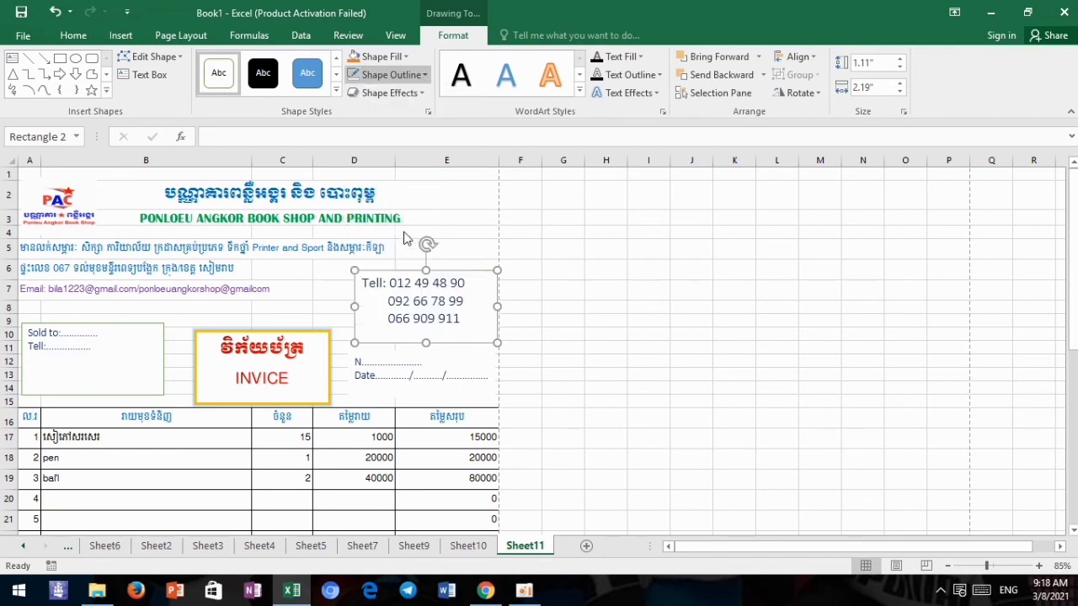
pyautogui.click(170, 339)
# Step: Remove the Sold to box's outline
pyautogui.click(163, 341)
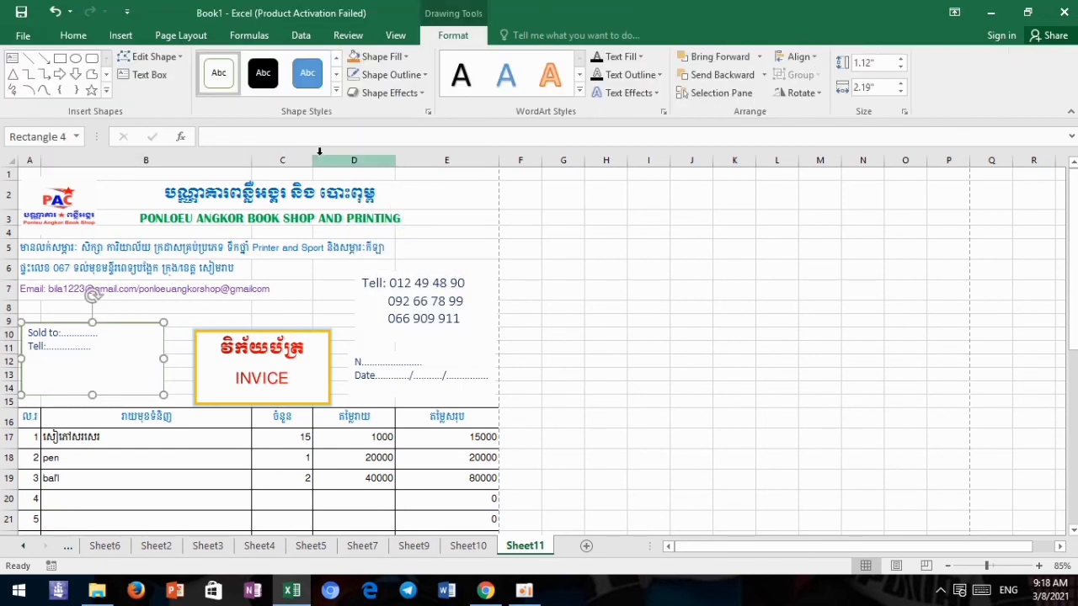
pyautogui.click(394, 75)
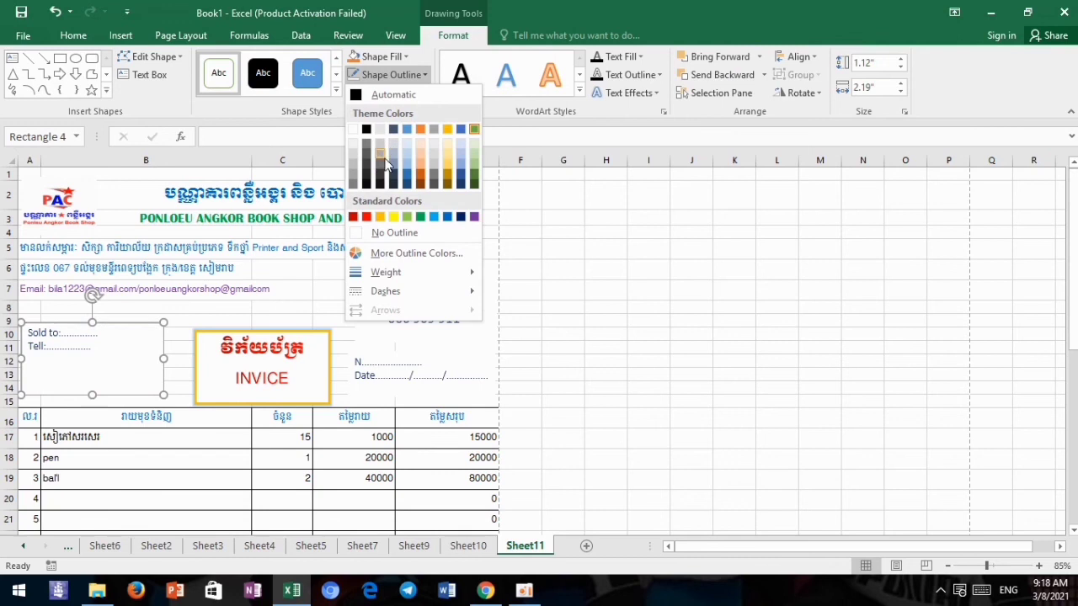
pyautogui.click(384, 234)
pyautogui.click(409, 391)
pyautogui.click(156, 372)
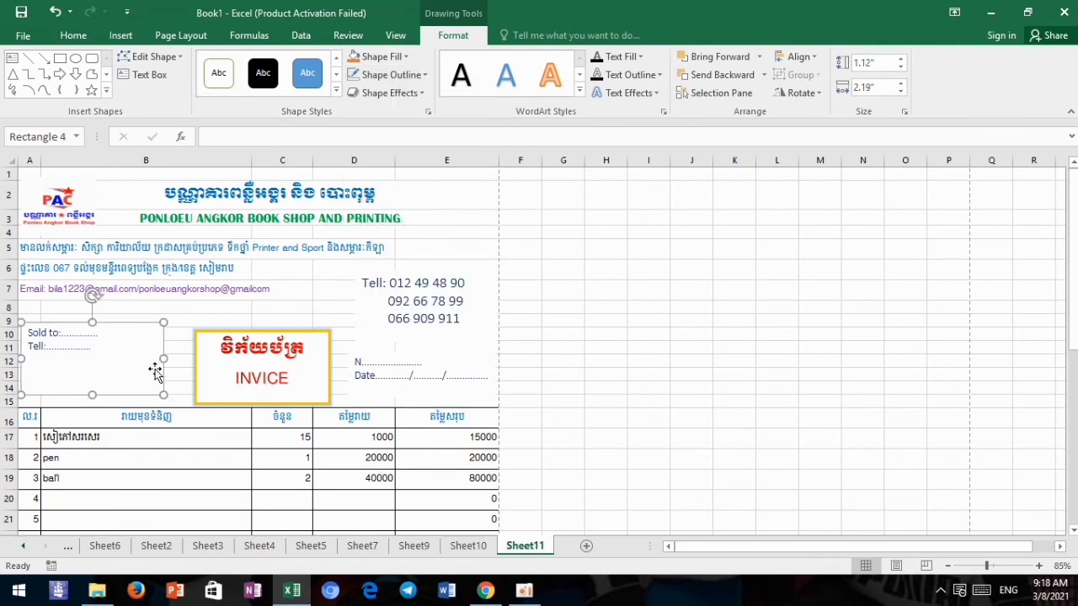
pyautogui.click(168, 362)
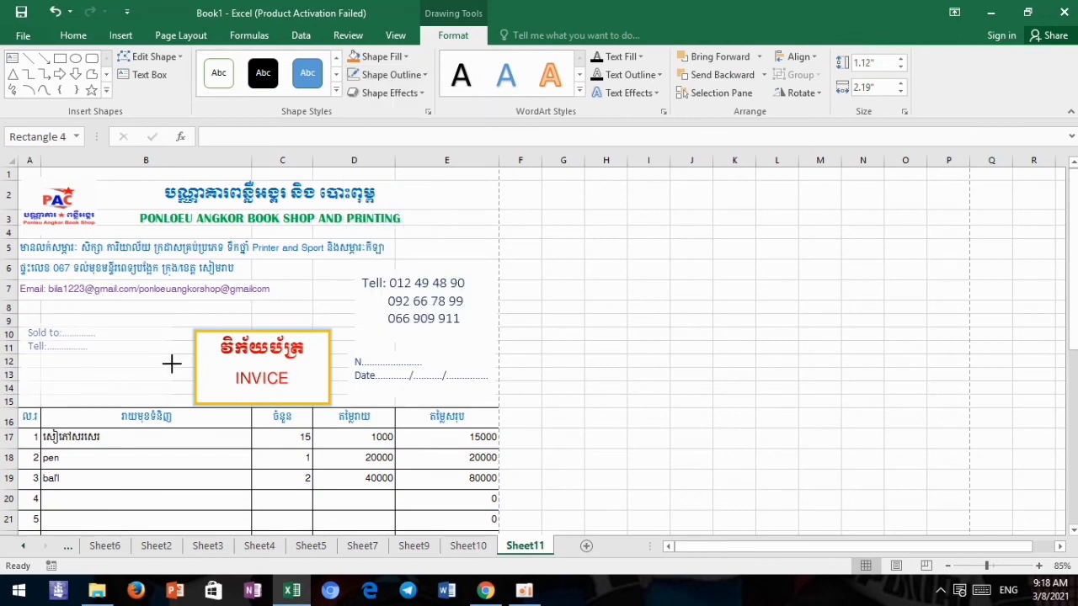
pyautogui.click(406, 362)
pyautogui.click(128, 289)
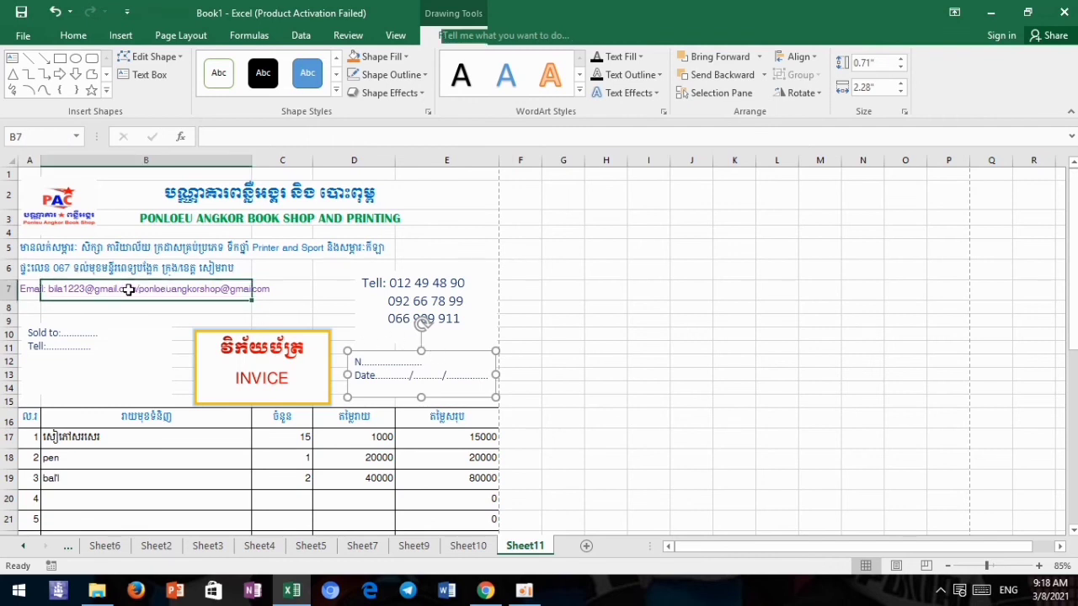
# Step: Set the contact lines in rows 5–7 to 14 pt
pyautogui.moveTo(51, 245); pyautogui.dragTo(339, 287)
pyautogui.click(259, 66)
pyautogui.click(259, 67)
pyautogui.click(347, 267)
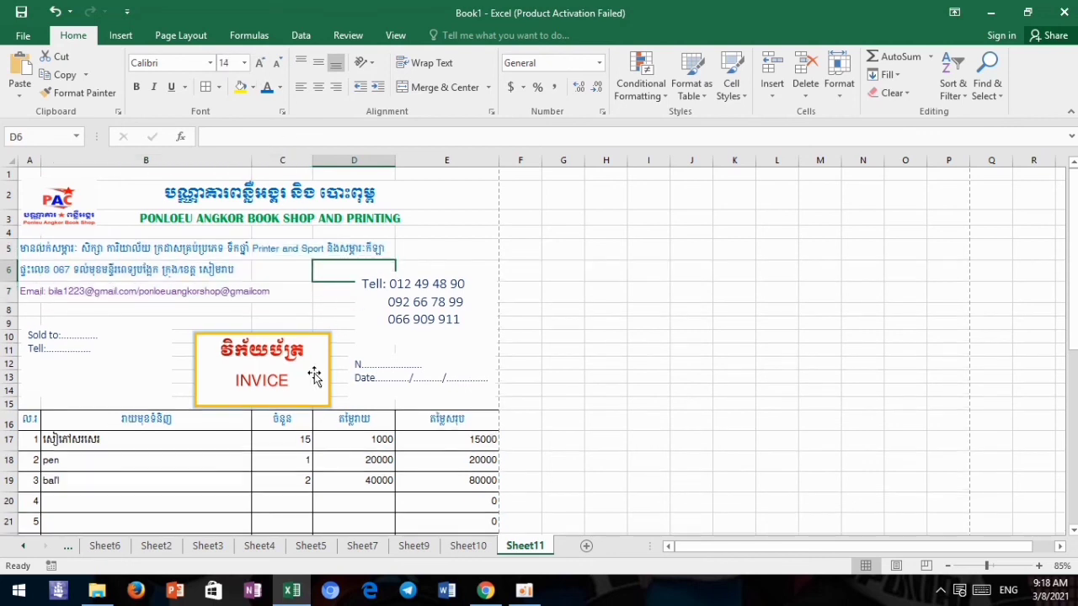
# Step: Widen the INVICE title box slightly to the left
pyautogui.click(314, 375)
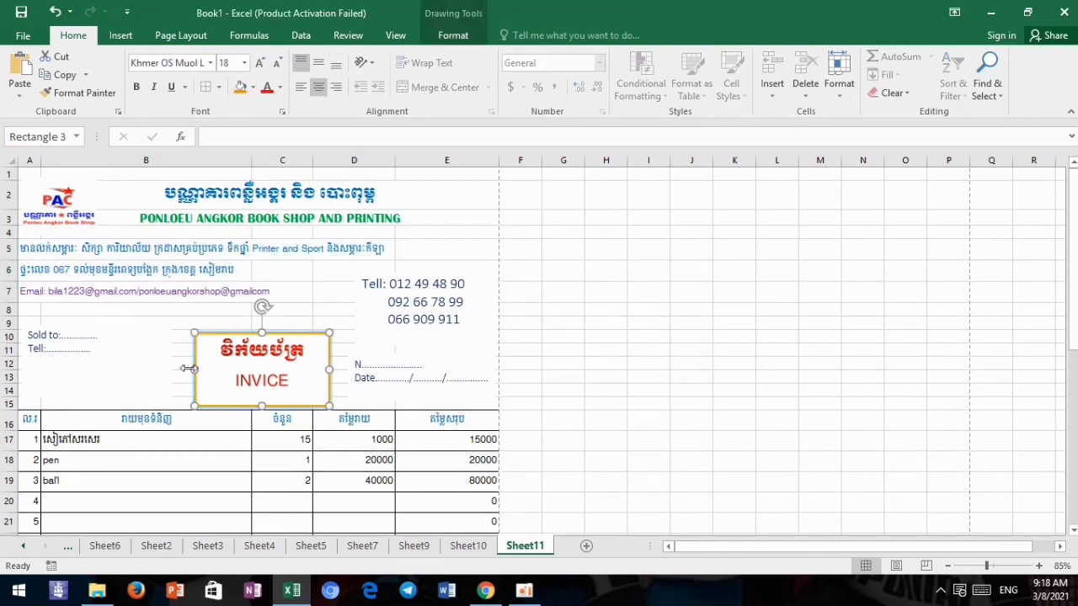
pyautogui.moveTo(189, 367); pyautogui.dragTo(169, 369)
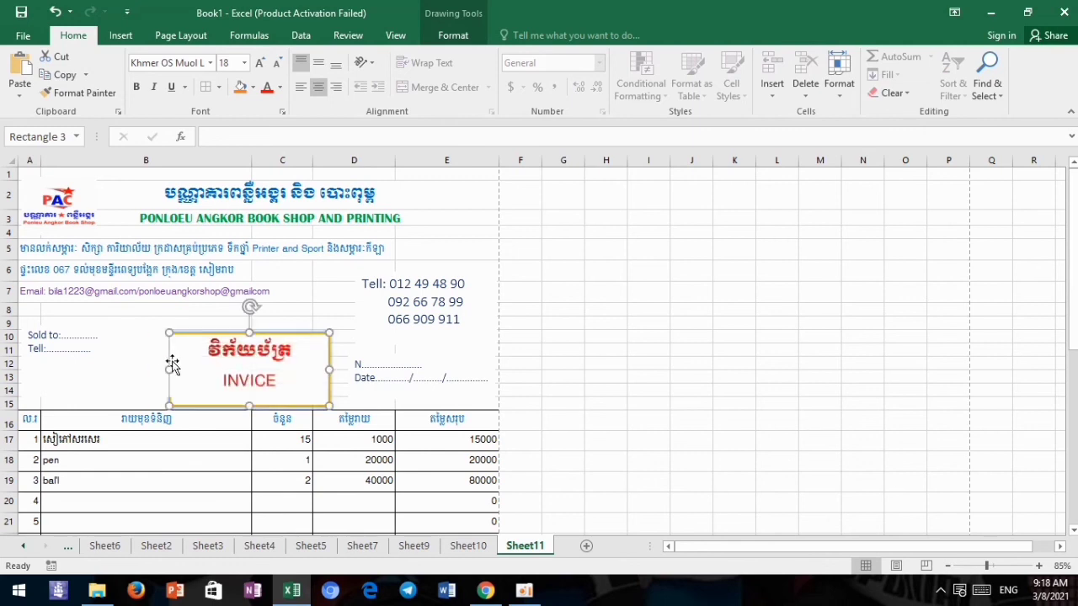
pyautogui.click(159, 367)
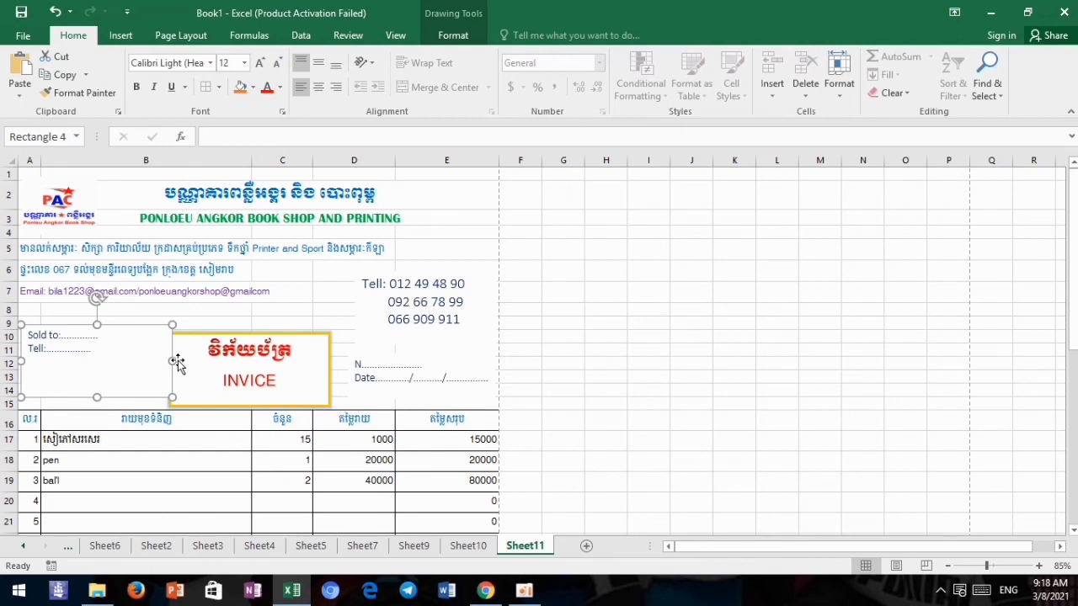
pyautogui.click(177, 362)
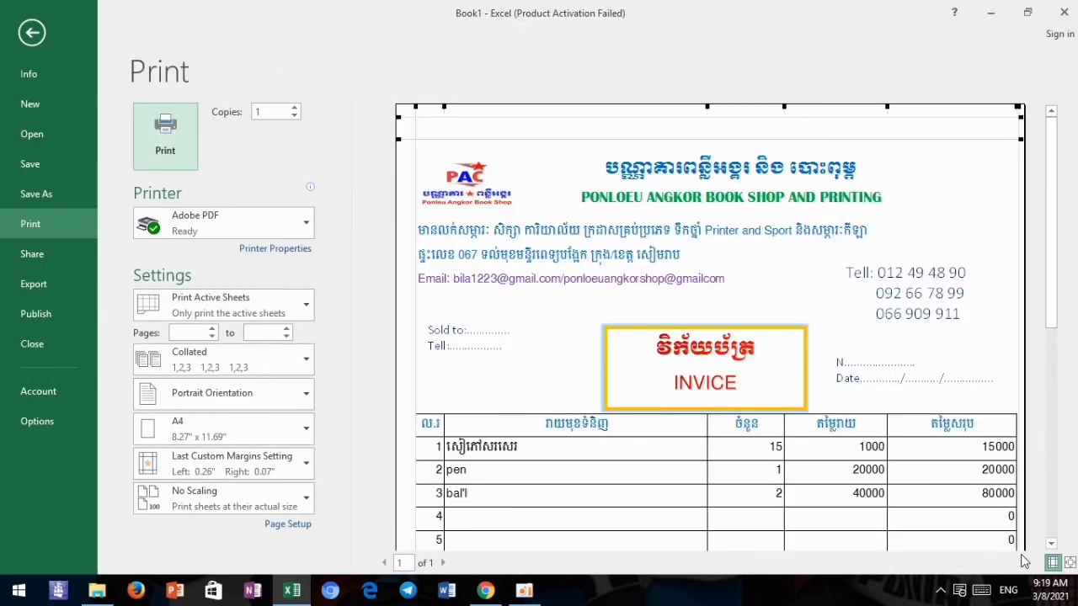
# Step: In the print preview, lower the bottom margin, zoom to the whole page, and return to Sheet11
pyautogui.scroll(-3, 924, 423)
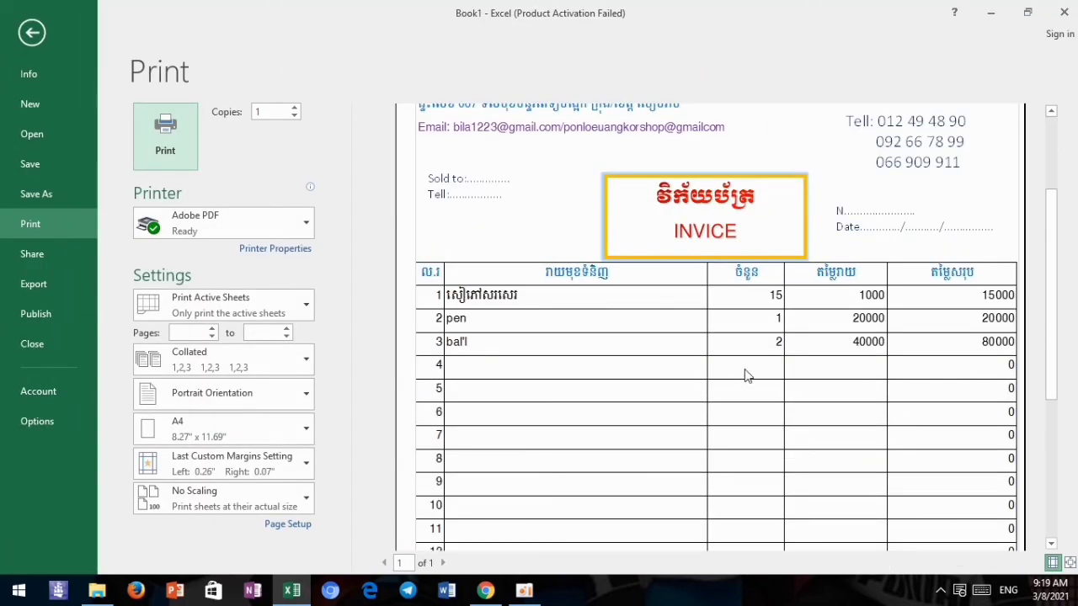
pyautogui.scroll(-2, 755, 367)
pyautogui.scroll(-1, 755, 366)
pyautogui.scroll(-1, 754, 366)
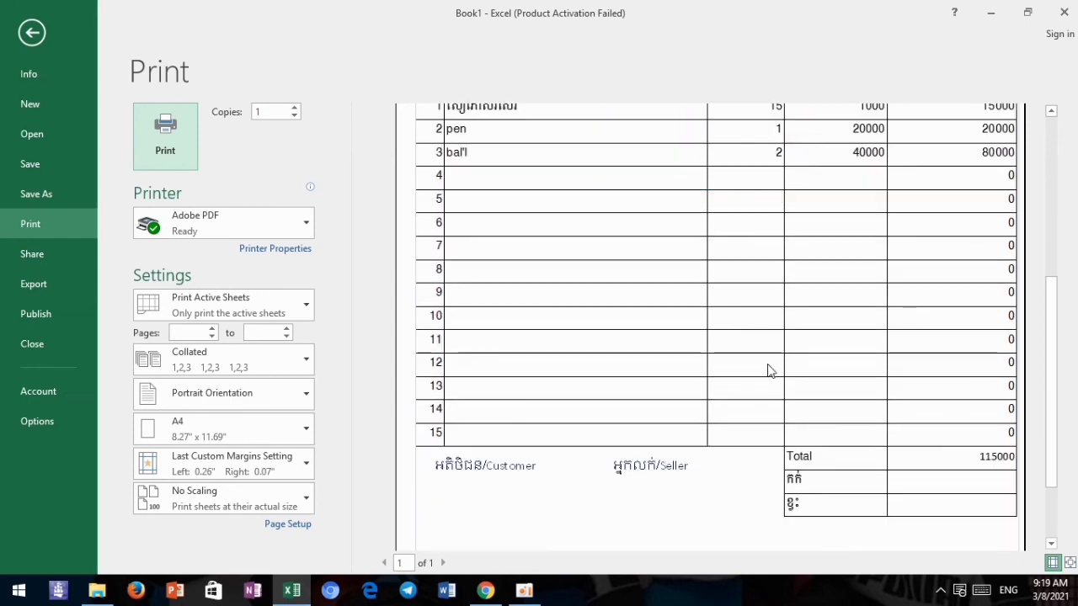
pyautogui.scroll(-1, 775, 364)
pyautogui.scroll(-1, 777, 364)
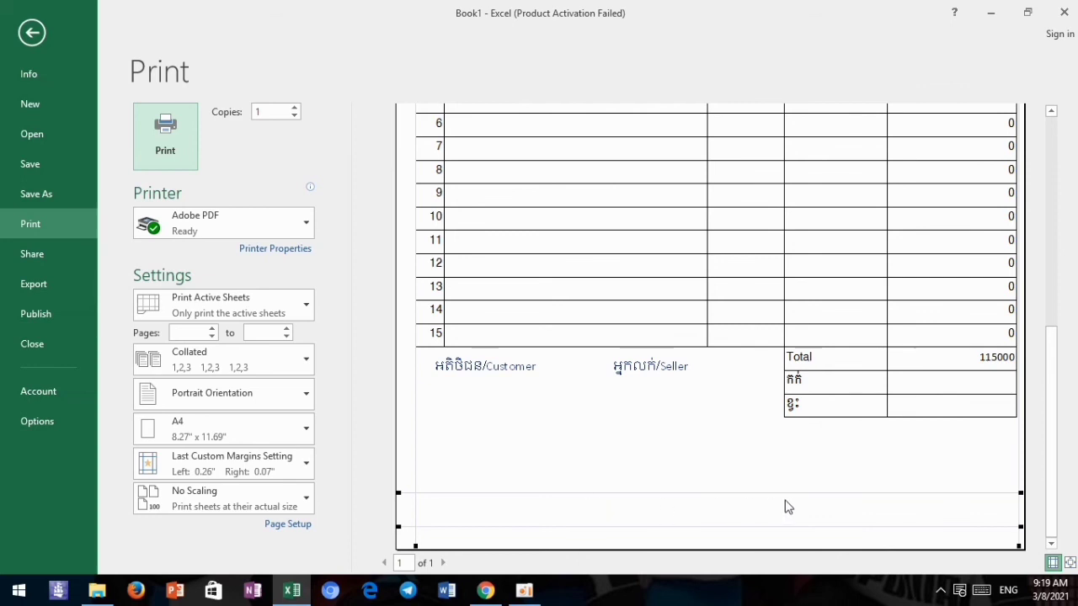
pyautogui.moveTo(994, 493); pyautogui.dragTo(997, 515)
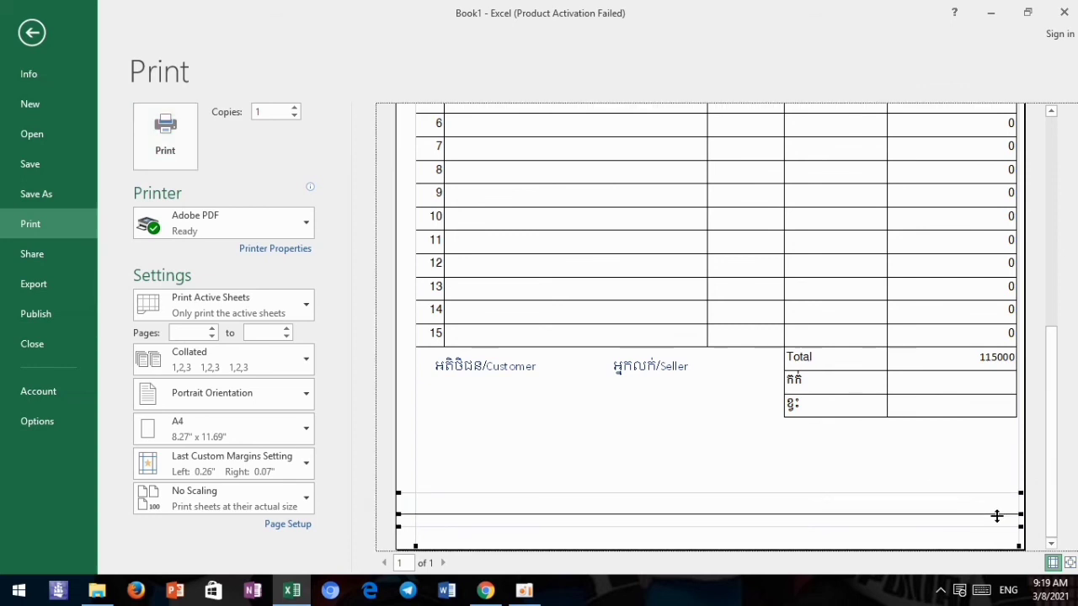
pyautogui.click(1068, 564)
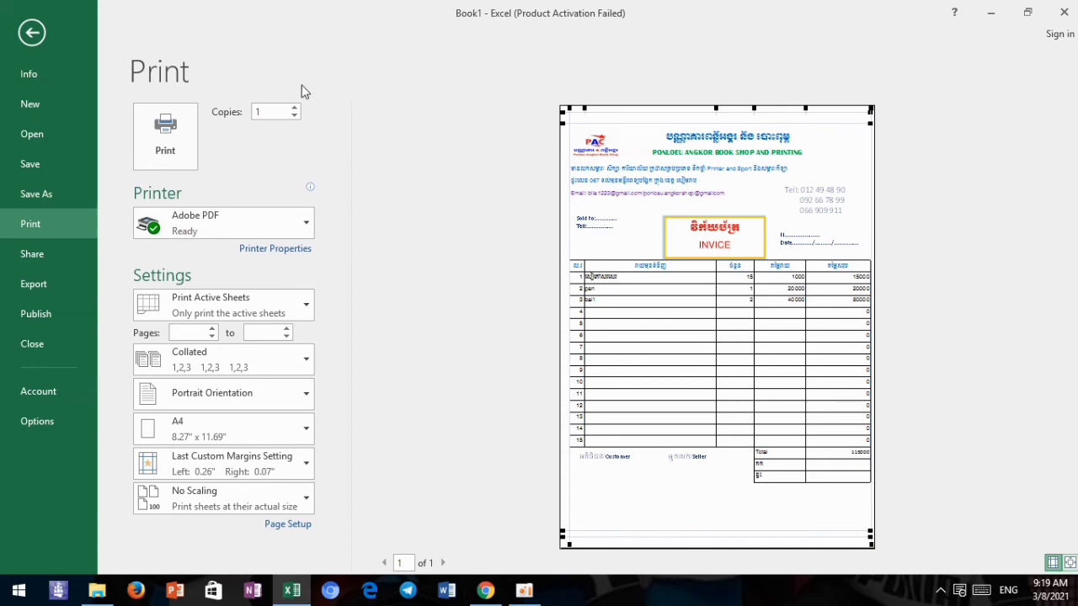
pyautogui.click(32, 33)
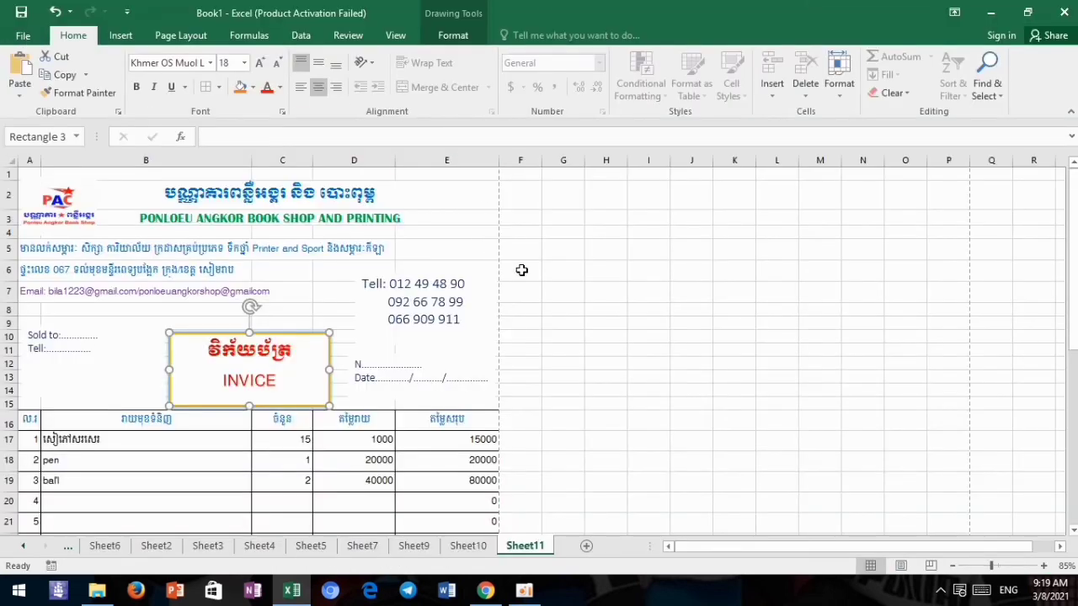